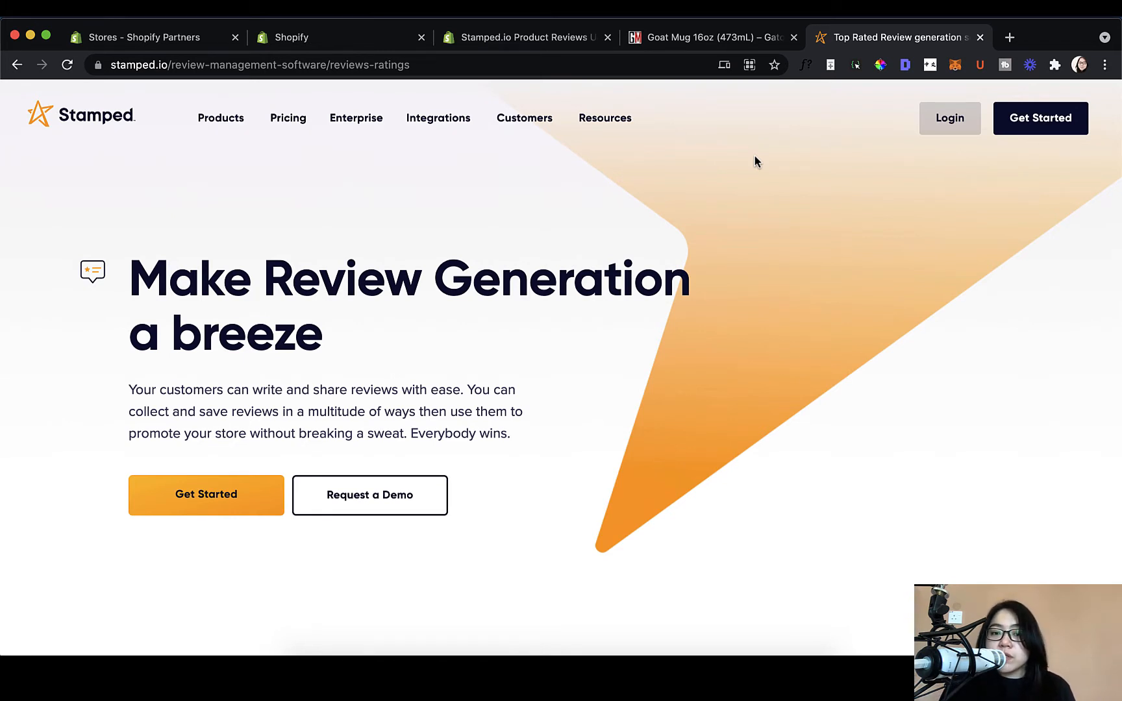
Step: Scroll down to the Review Request Email, Facebook Messenger Bot and SMS Review Request channels
{"action": "scroll", "coordinate": [755, 160], "scroll_direction": "down", "scroll_amount": 6}
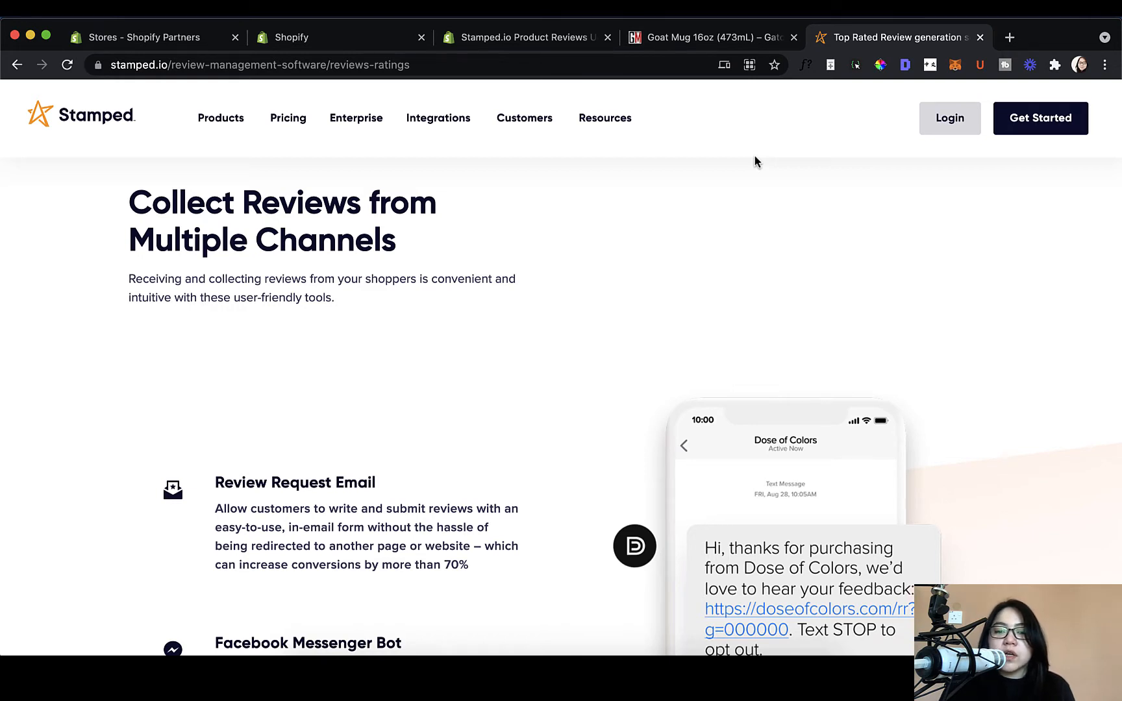
{"action": "scroll", "coordinate": [755, 161], "scroll_direction": "down", "scroll_amount": 1}
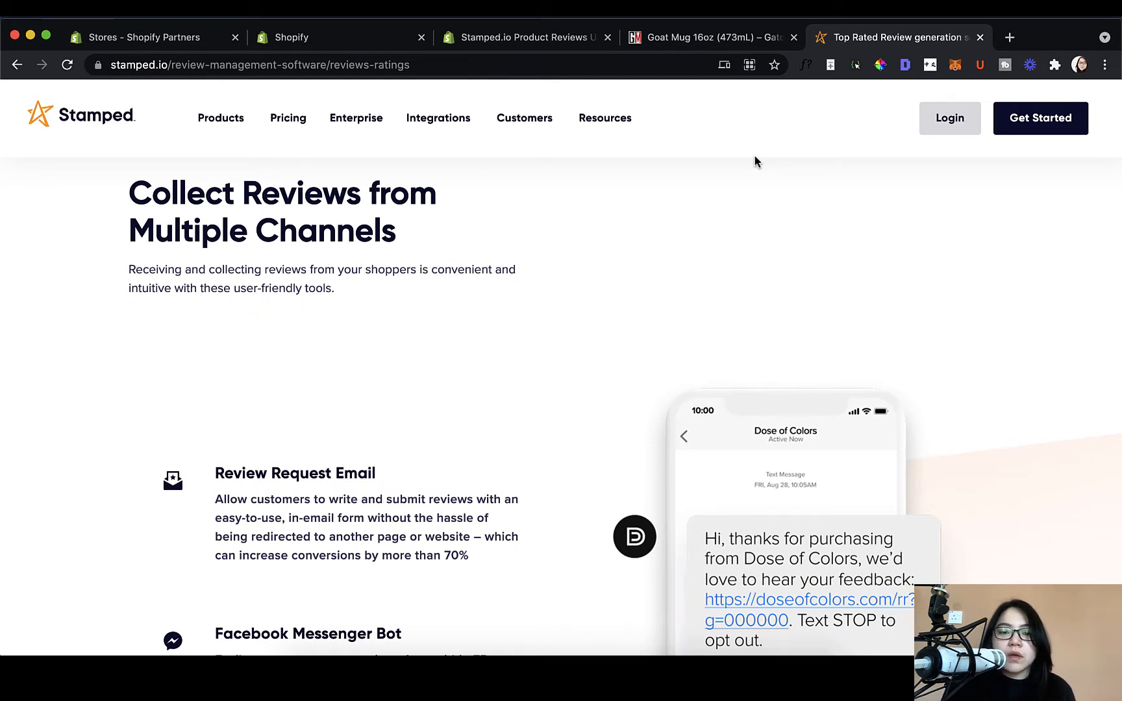
{"action": "scroll", "coordinate": [766, 193], "scroll_direction": "down", "scroll_amount": 5}
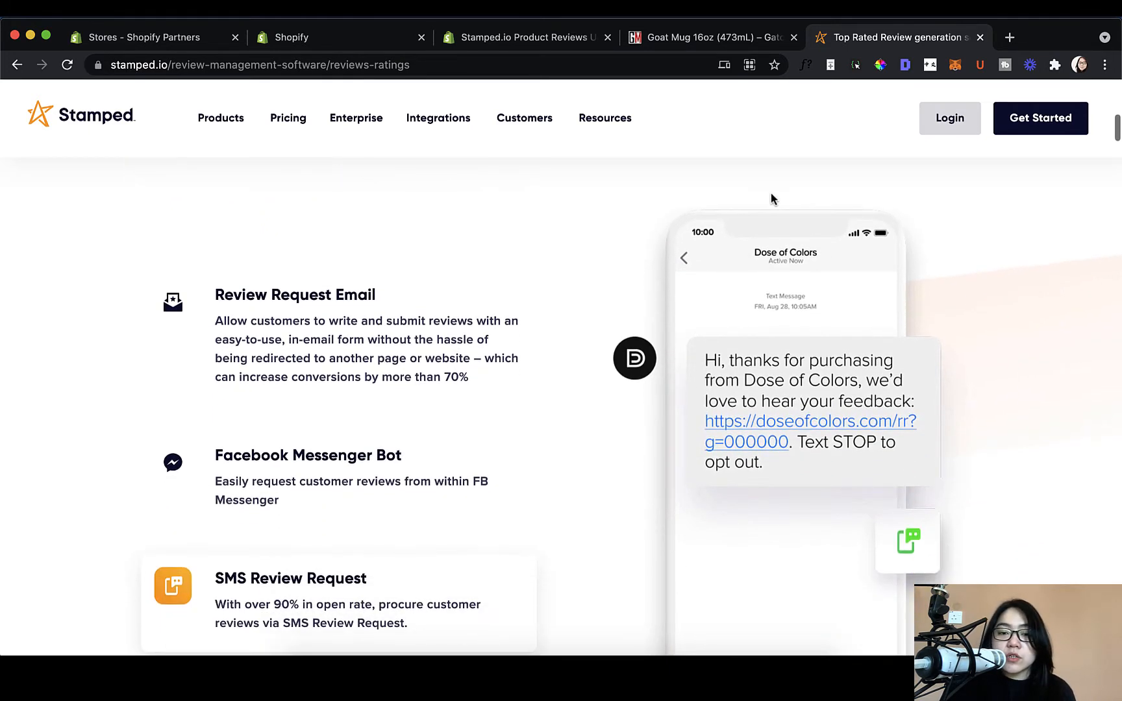
Step: Scroll past the Messenger and SMS items to Key Features: Custom Forms and Smart Assist
{"action": "scroll", "coordinate": [771, 195], "scroll_direction": "down", "scroll_amount": 1}
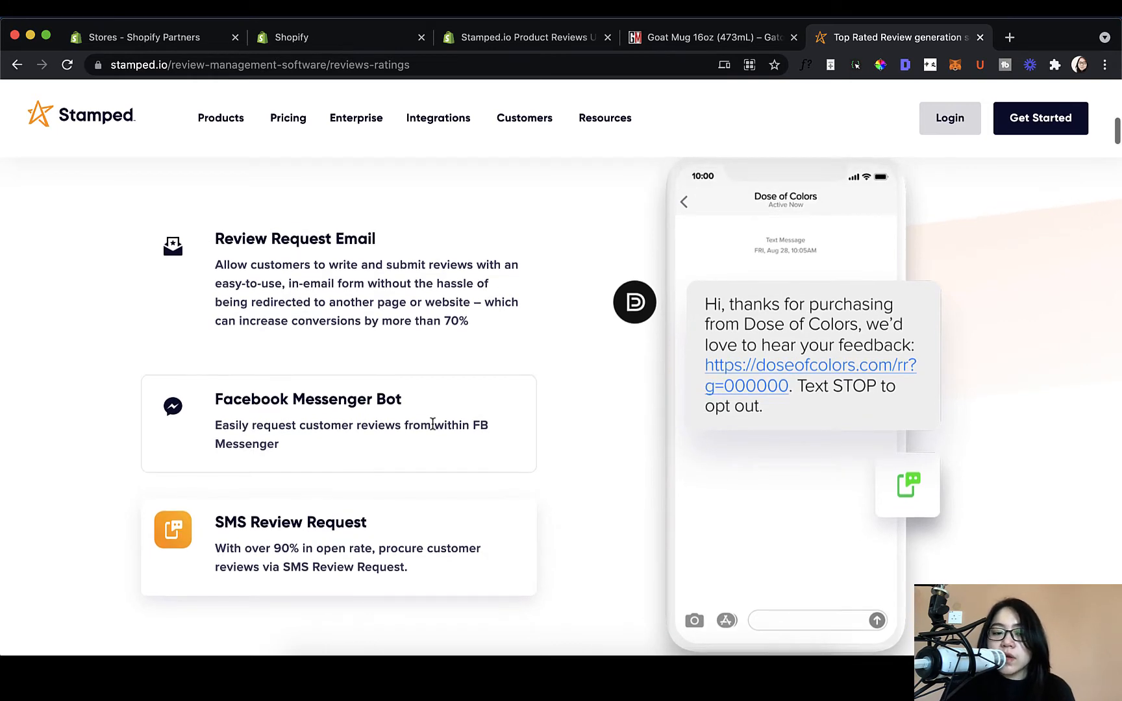
{"action": "scroll", "coordinate": [435, 422], "scroll_direction": "down", "scroll_amount": 2}
{"action": "scroll", "coordinate": [432, 423], "scroll_direction": "down", "scroll_amount": 2}
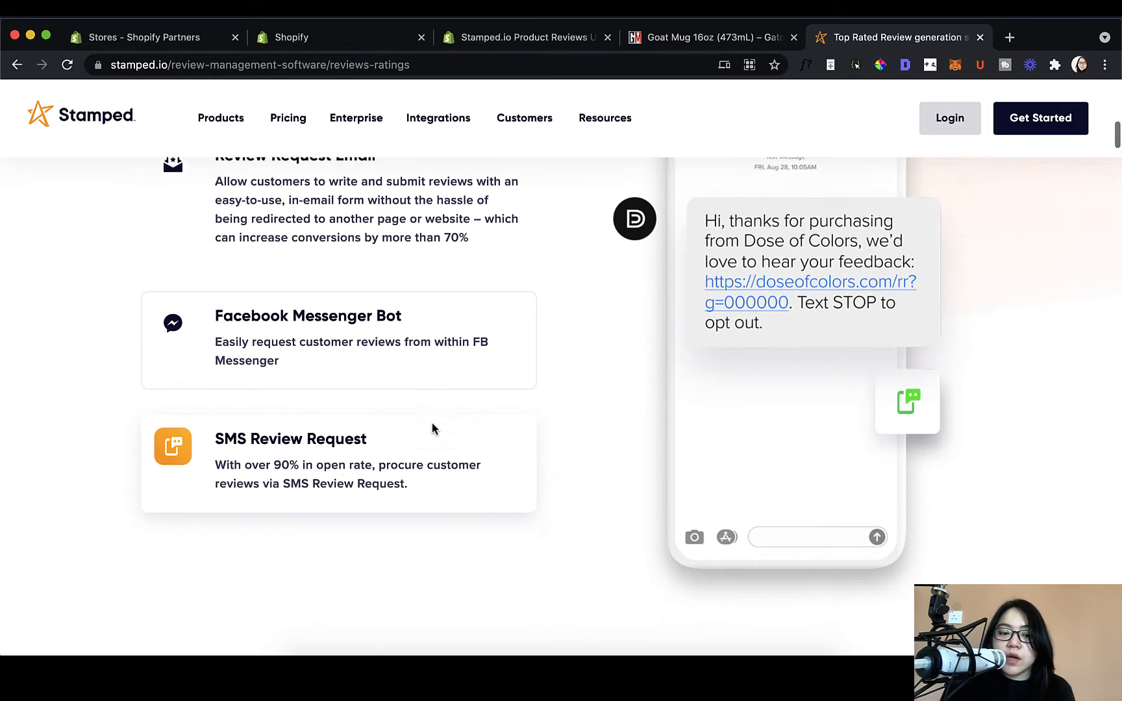
{"action": "scroll", "coordinate": [432, 424], "scroll_direction": "up", "scroll_amount": 2}
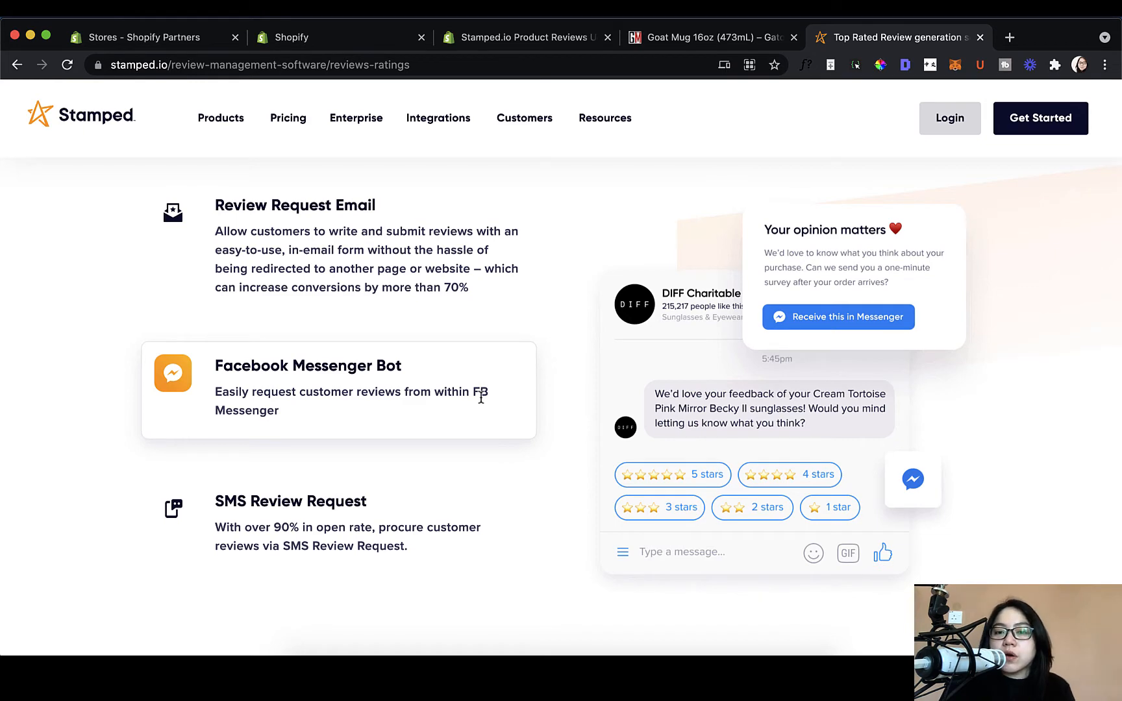
{"action": "scroll", "coordinate": [717, 286], "scroll_direction": "down", "scroll_amount": 5}
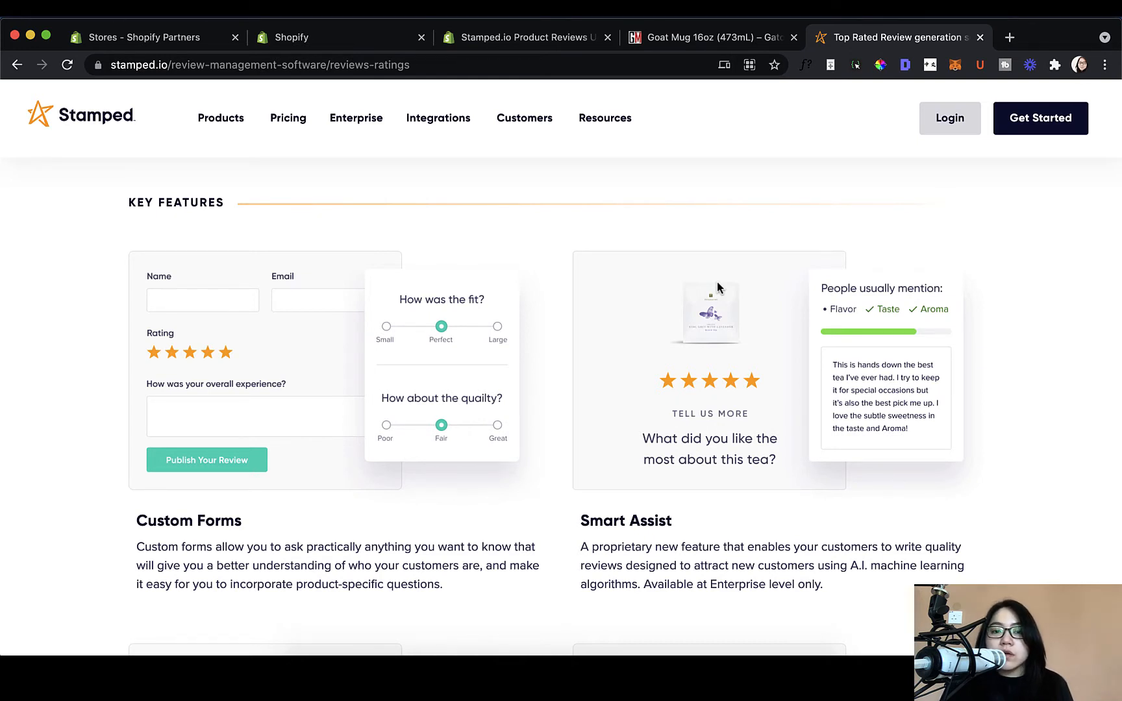
Step: Scroll down to the Layout Feature and Localization with 20+ Languages cards
{"action": "scroll", "coordinate": [717, 286], "scroll_direction": "down", "scroll_amount": 1}
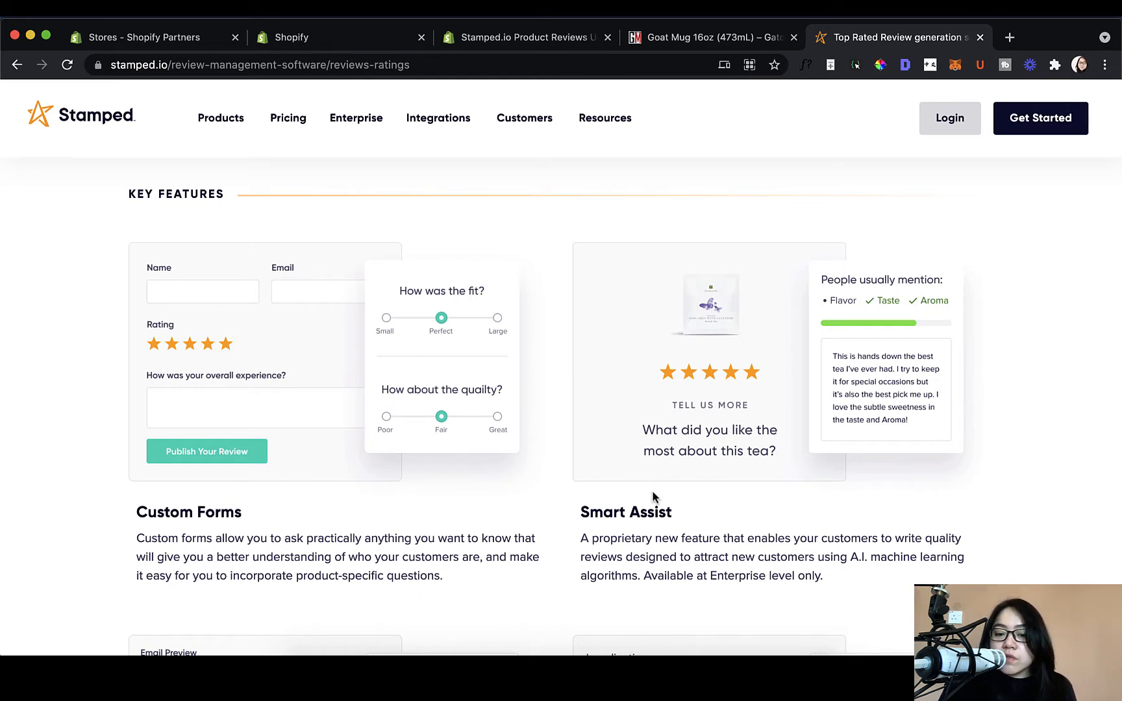
{"action": "scroll", "coordinate": [654, 497], "scroll_direction": "down", "scroll_amount": 1}
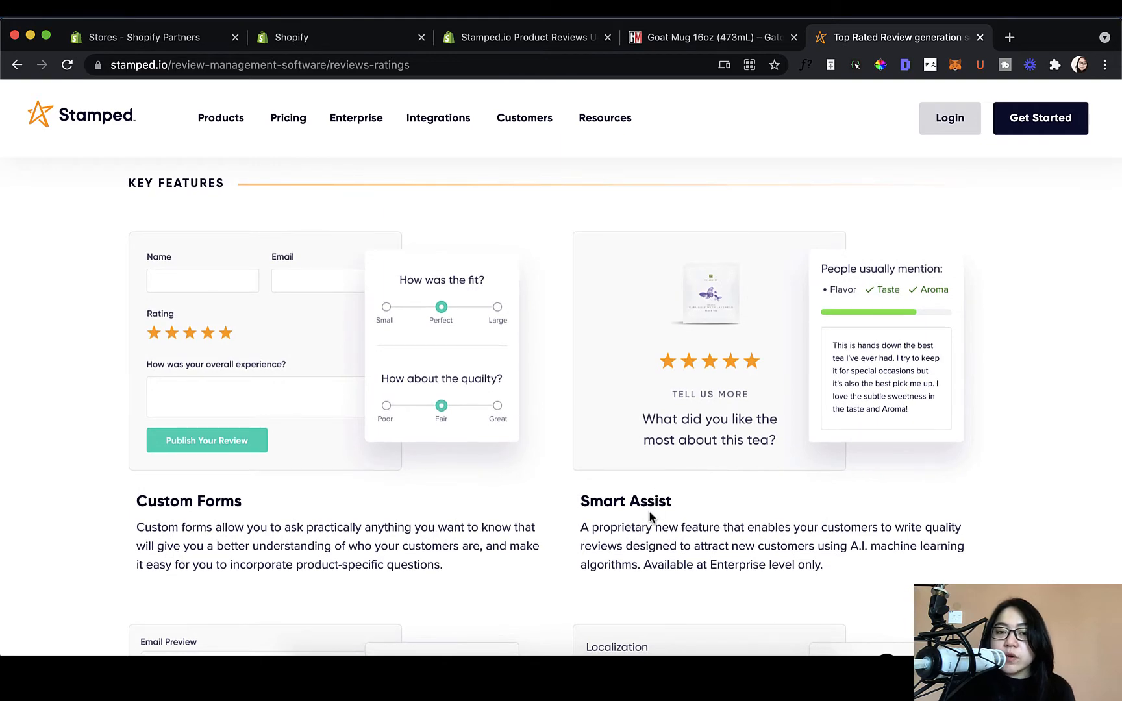
{"action": "scroll", "coordinate": [638, 509], "scroll_direction": "down", "scroll_amount": 2}
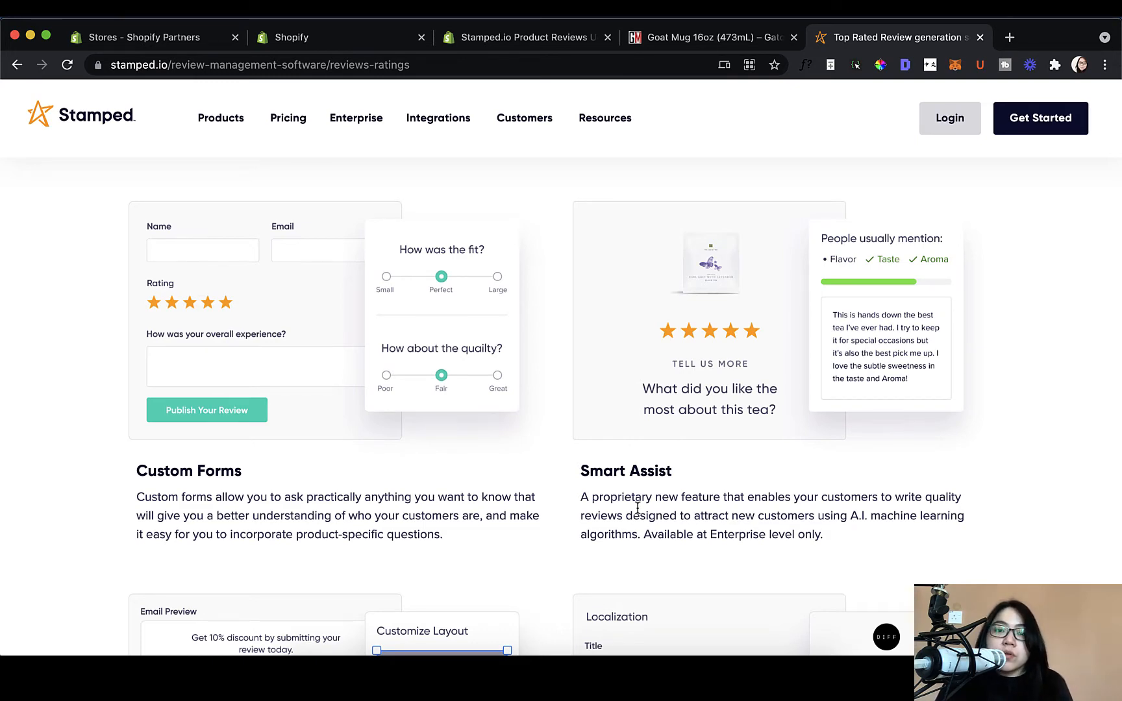
{"action": "scroll", "coordinate": [637, 508], "scroll_direction": "down", "scroll_amount": 5}
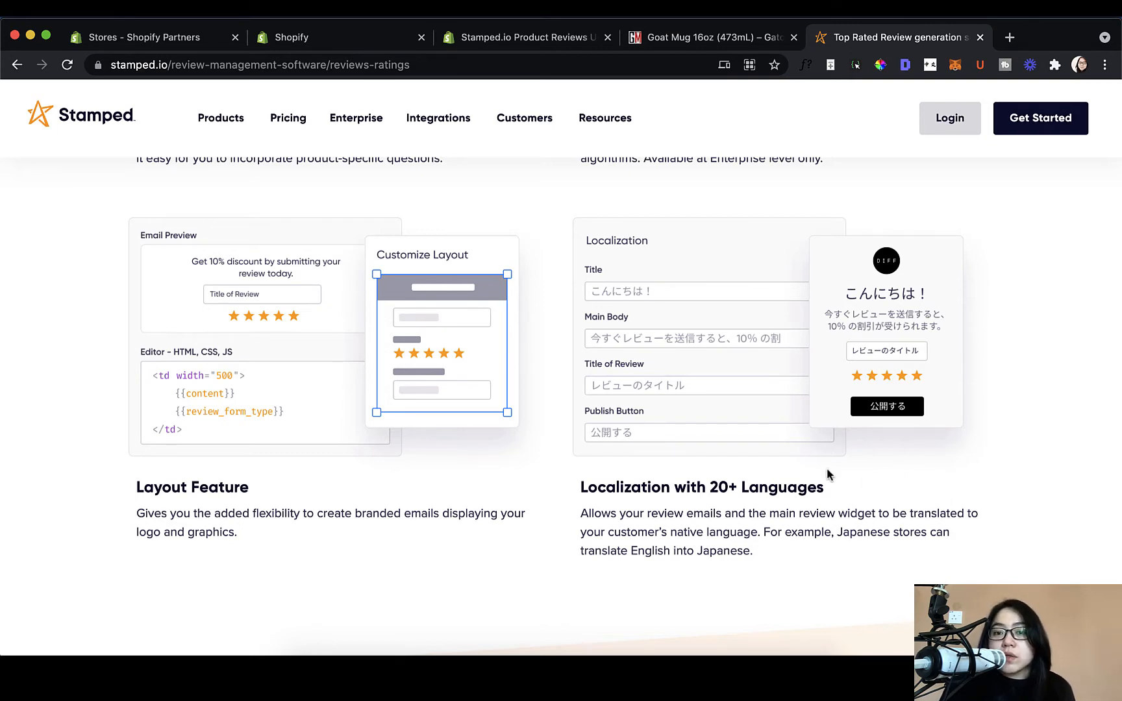
Step: Scroll further down toward the Showcase Select Customer Reviews section
{"action": "scroll", "coordinate": [707, 276], "scroll_direction": "down", "scroll_amount": 8}
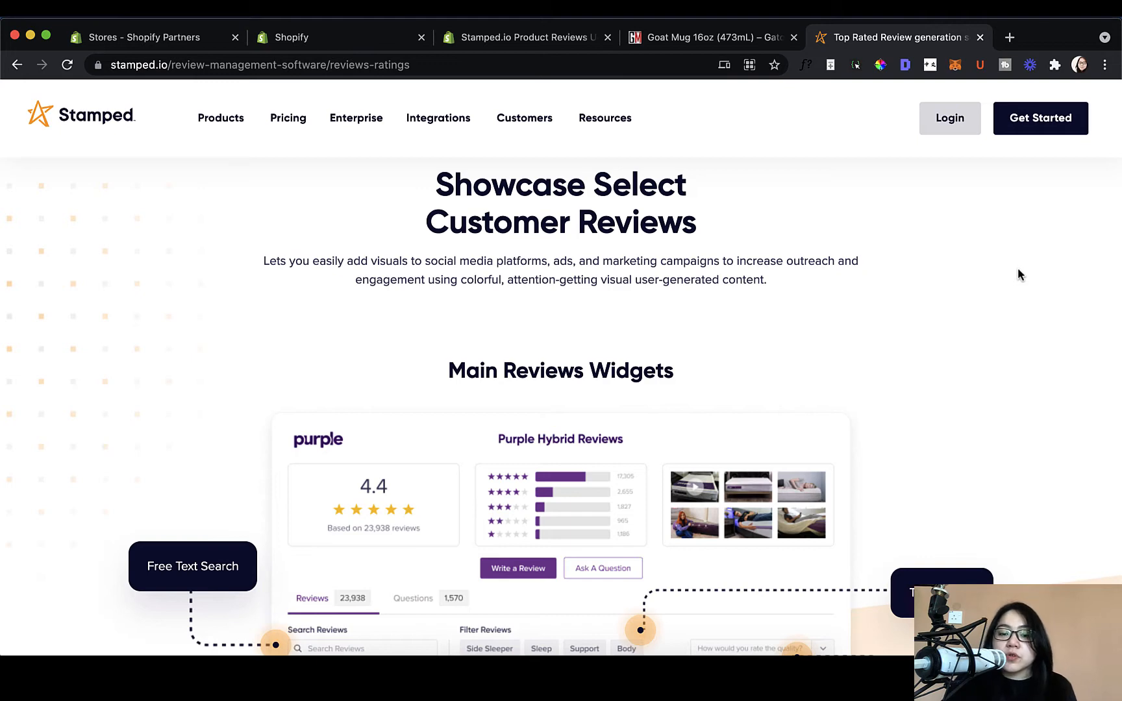
Step: Scroll through the Main Reviews Widgets demo and clear an accidental text selection
{"action": "scroll", "coordinate": [1009, 310], "scroll_direction": "down", "scroll_amount": 3}
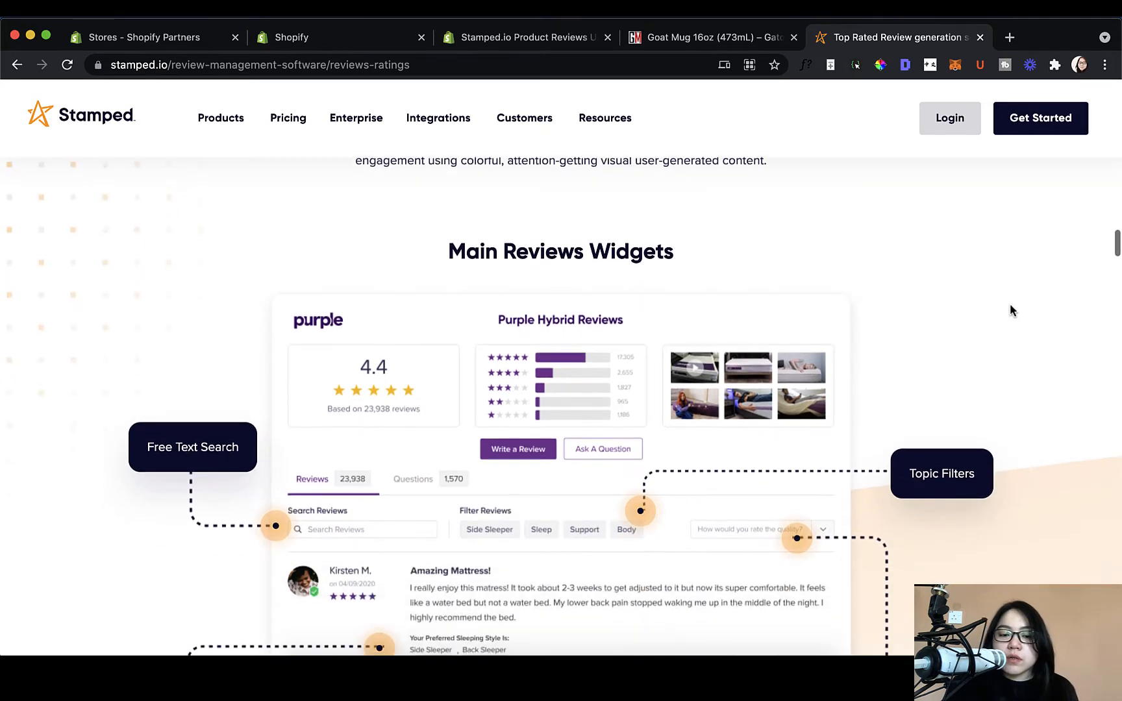
{"action": "scroll", "coordinate": [1010, 311], "scroll_direction": "down", "scroll_amount": 1}
{"action": "scroll", "coordinate": [1010, 310], "scroll_direction": "down", "scroll_amount": 1}
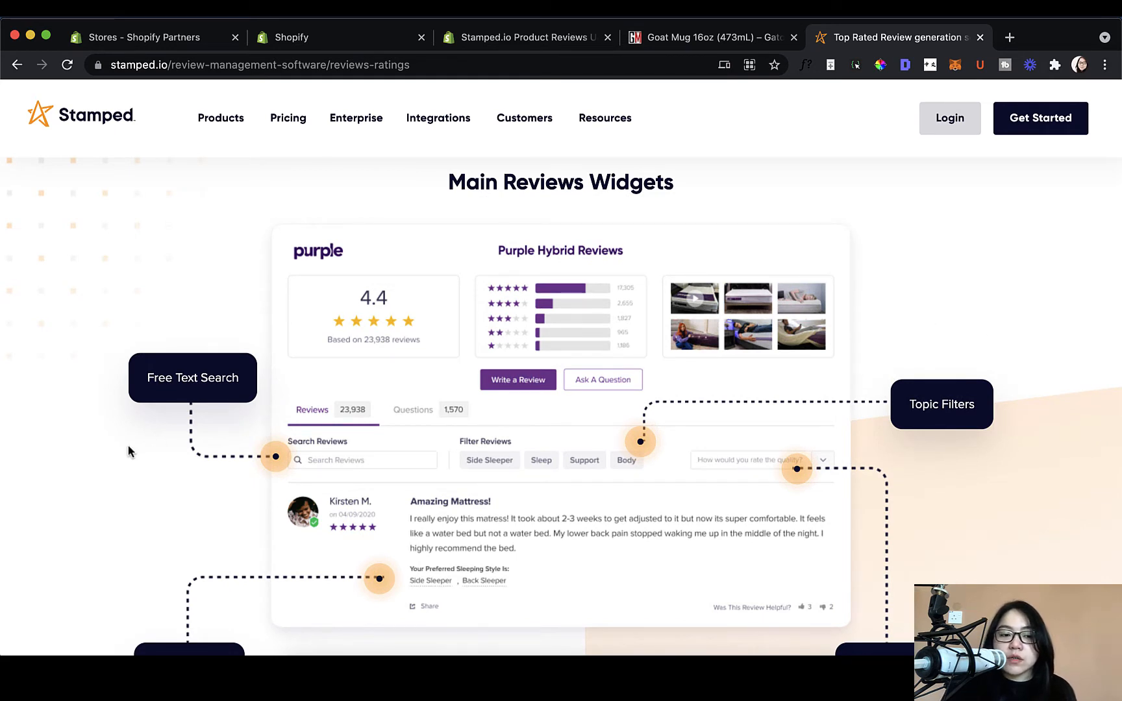
{"action": "left_click_drag", "start_coordinate": [159, 380], "coordinate": [212, 455]}
{"action": "left_click", "coordinate": [252, 395]}
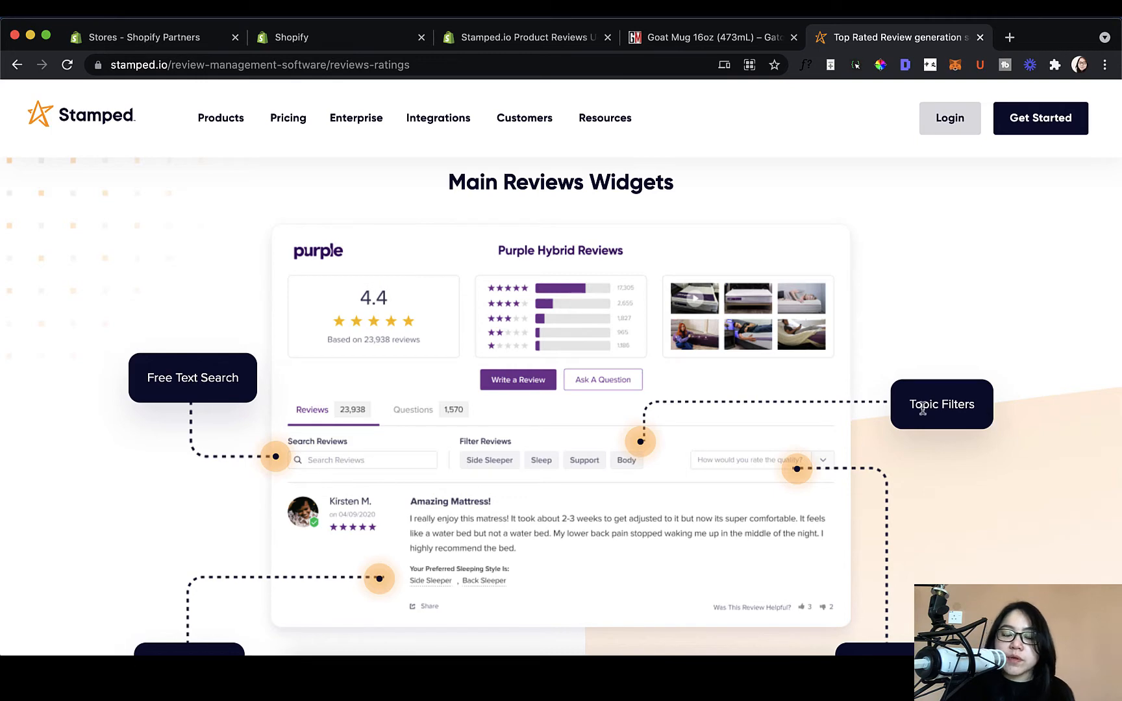
Step: Continue down to the Carousel Widget and Star Ratings on Category Page examples
{"action": "scroll", "coordinate": [930, 461], "scroll_direction": "down", "scroll_amount": 3}
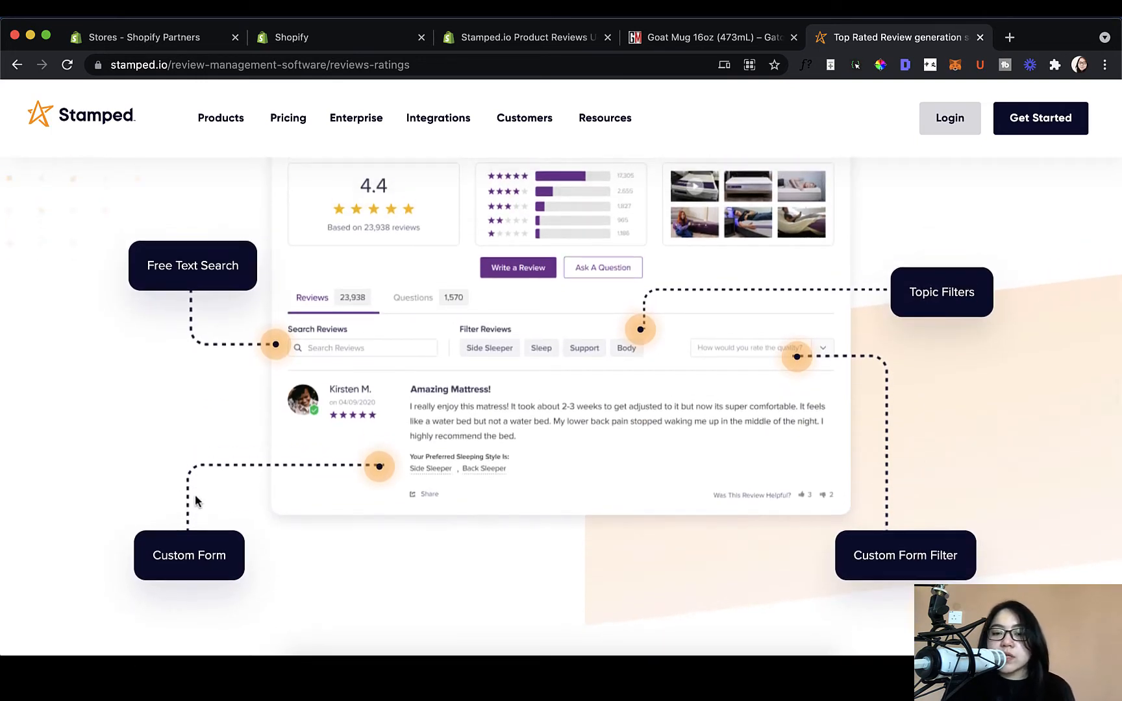
{"action": "scroll", "coordinate": [195, 494], "scroll_direction": "up", "scroll_amount": 2}
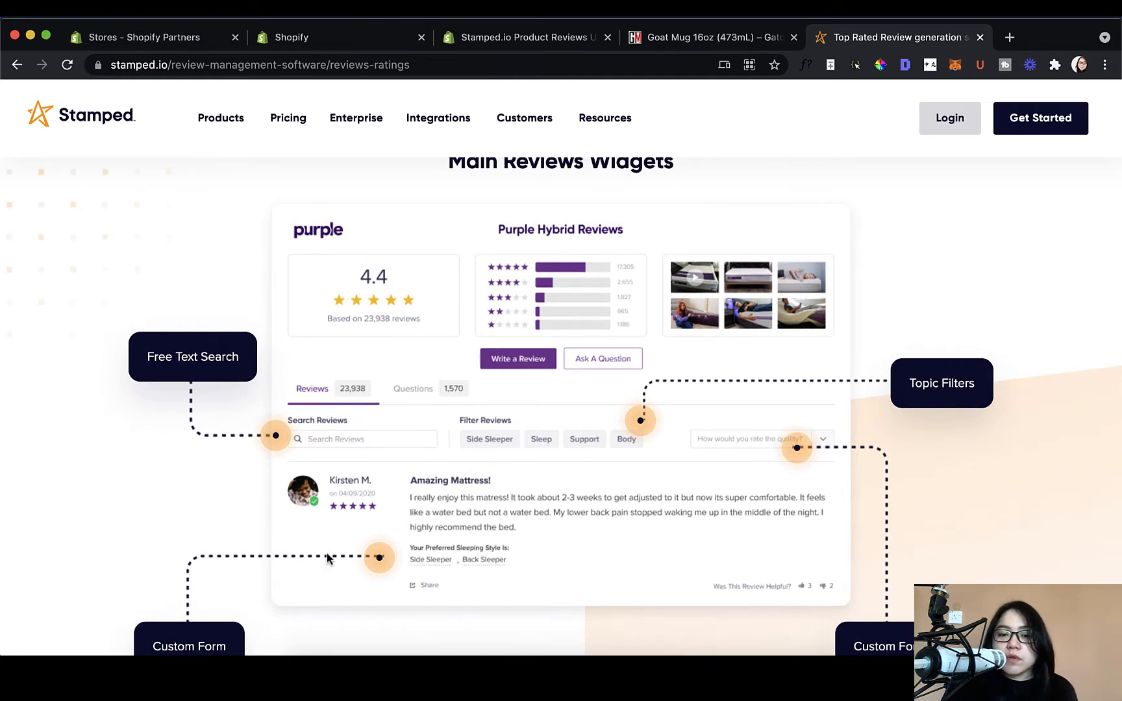
{"action": "scroll", "coordinate": [327, 552], "scroll_direction": "up", "scroll_amount": 1}
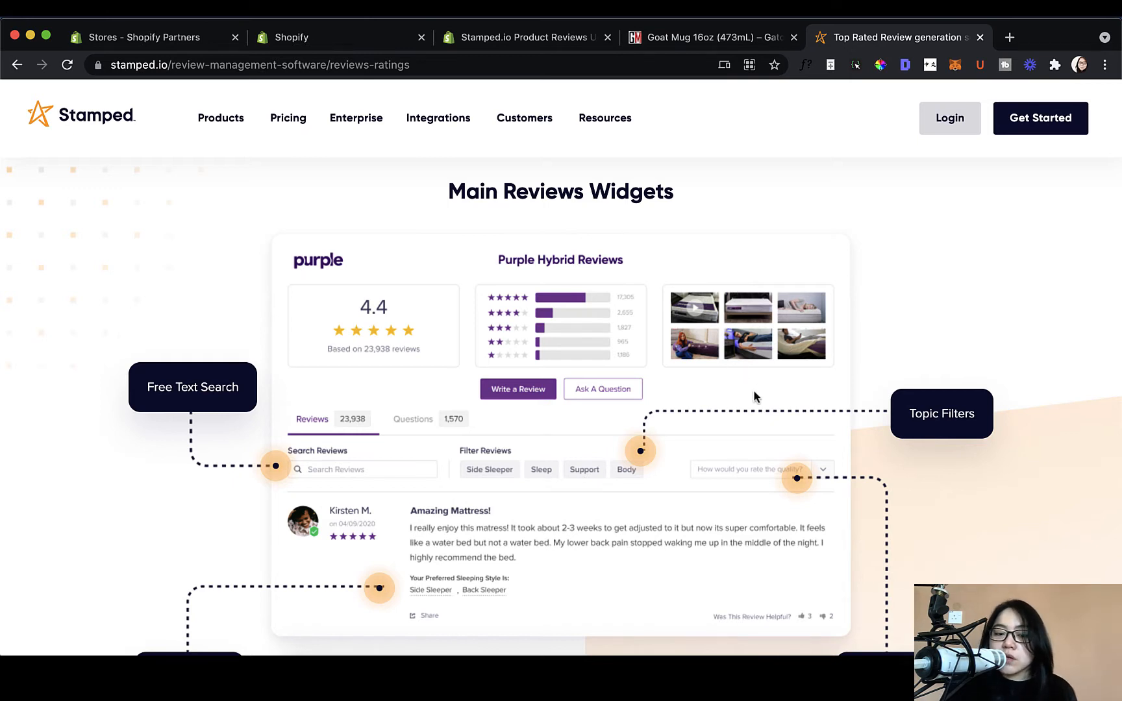
{"action": "scroll", "coordinate": [753, 390], "scroll_direction": "down", "scroll_amount": 3}
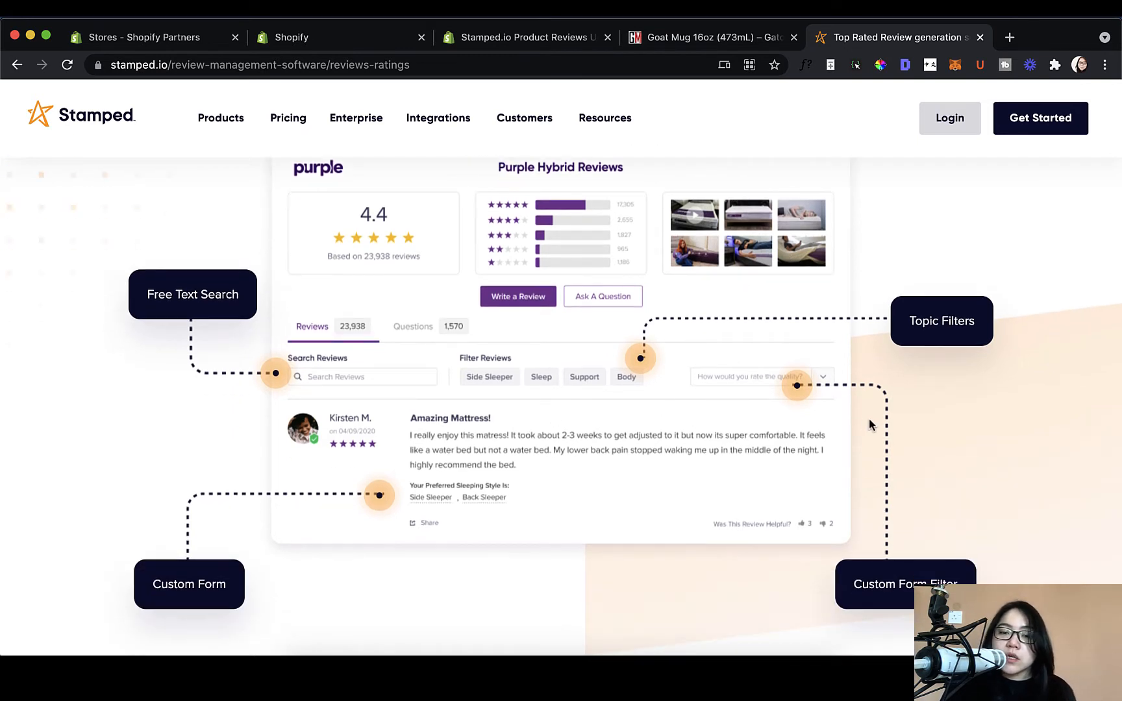
{"action": "scroll", "coordinate": [864, 425], "scroll_direction": "down", "scroll_amount": 1}
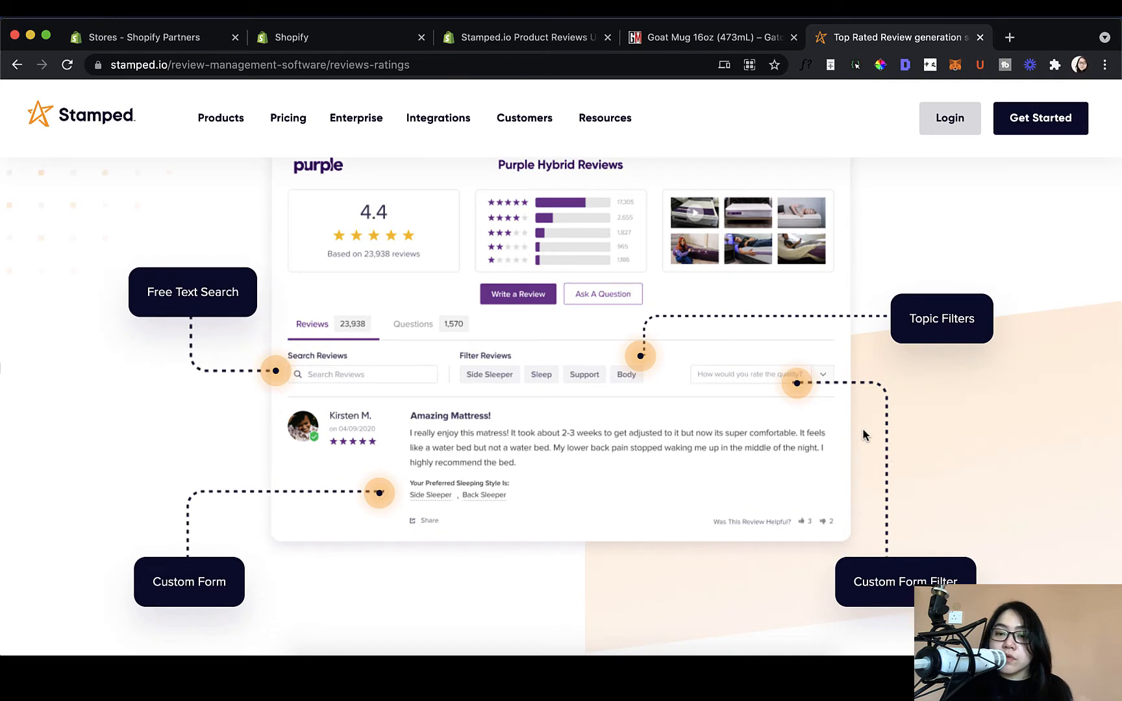
{"action": "scroll", "coordinate": [842, 482], "scroll_direction": "down", "scroll_amount": 8}
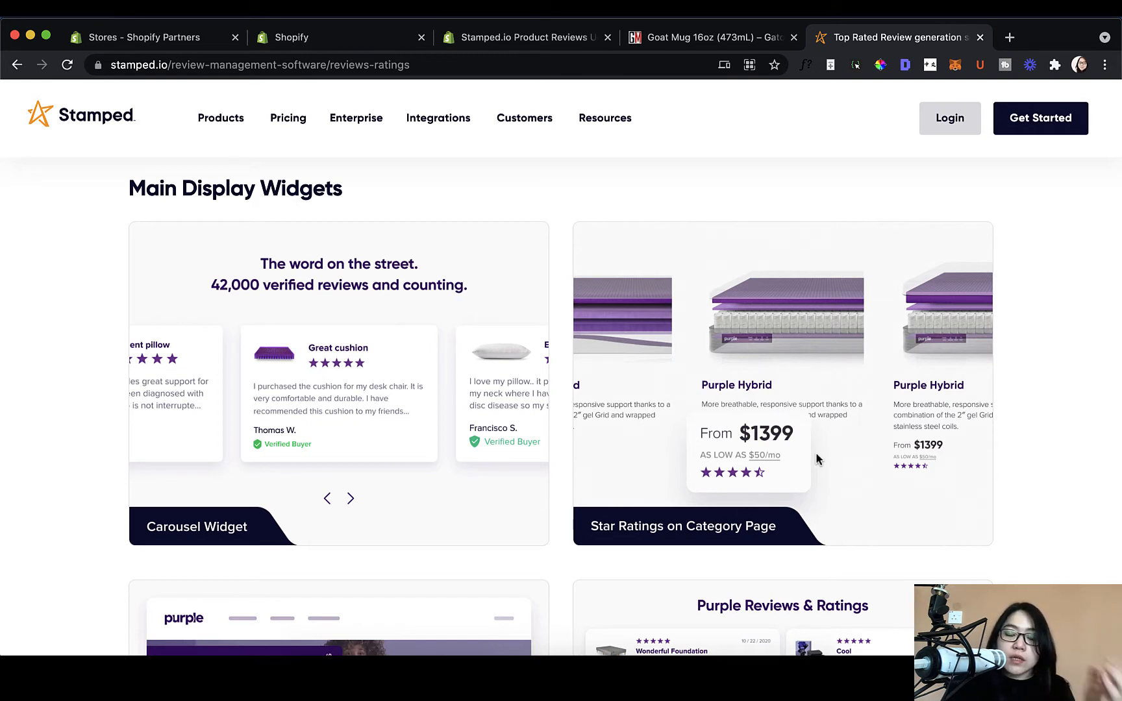
Step: Scroll through the display widget examples toward the Moderate Reviews Effortlessly section
{"action": "scroll", "coordinate": [810, 479], "scroll_direction": "down", "scroll_amount": 1}
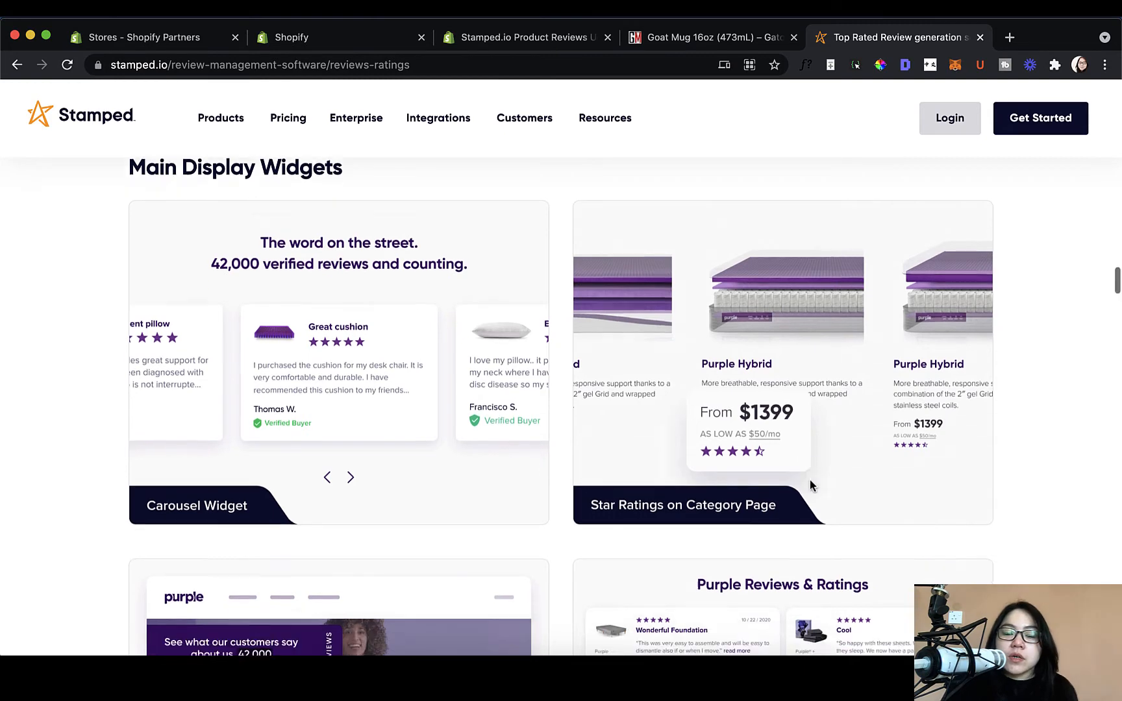
{"action": "scroll", "coordinate": [810, 479], "scroll_direction": "up", "scroll_amount": 1}
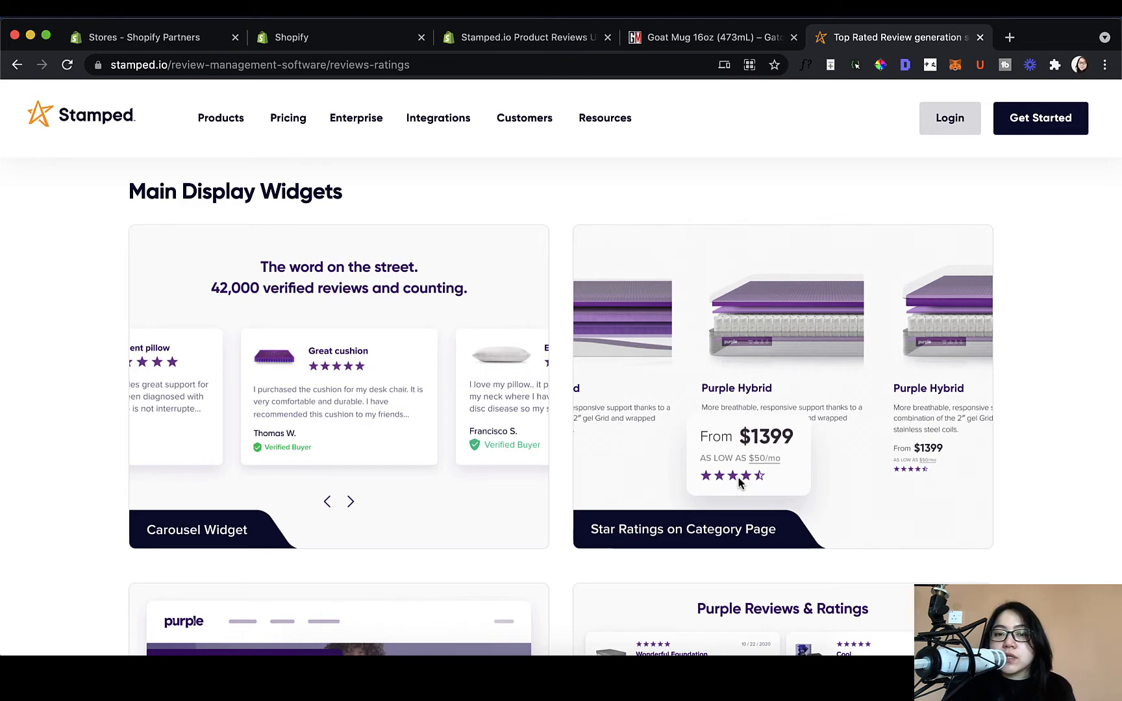
{"action": "scroll", "coordinate": [740, 483], "scroll_direction": "down", "scroll_amount": 5}
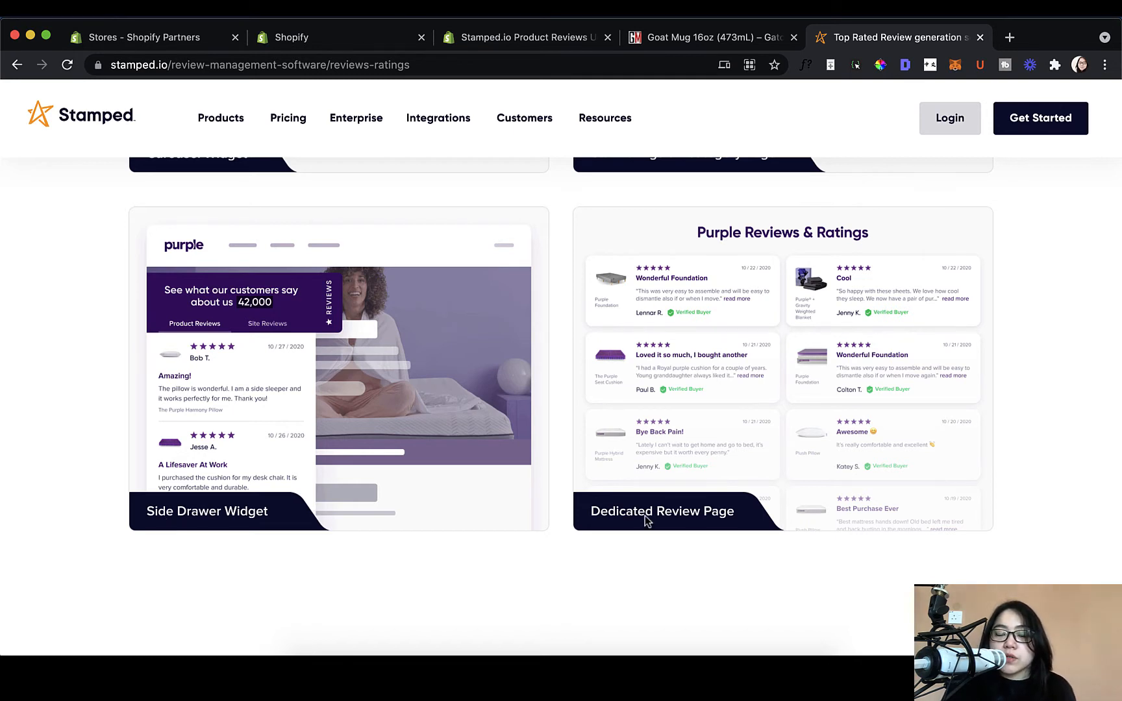
{"action": "scroll", "coordinate": [792, 441], "scroll_direction": "up", "scroll_amount": 4}
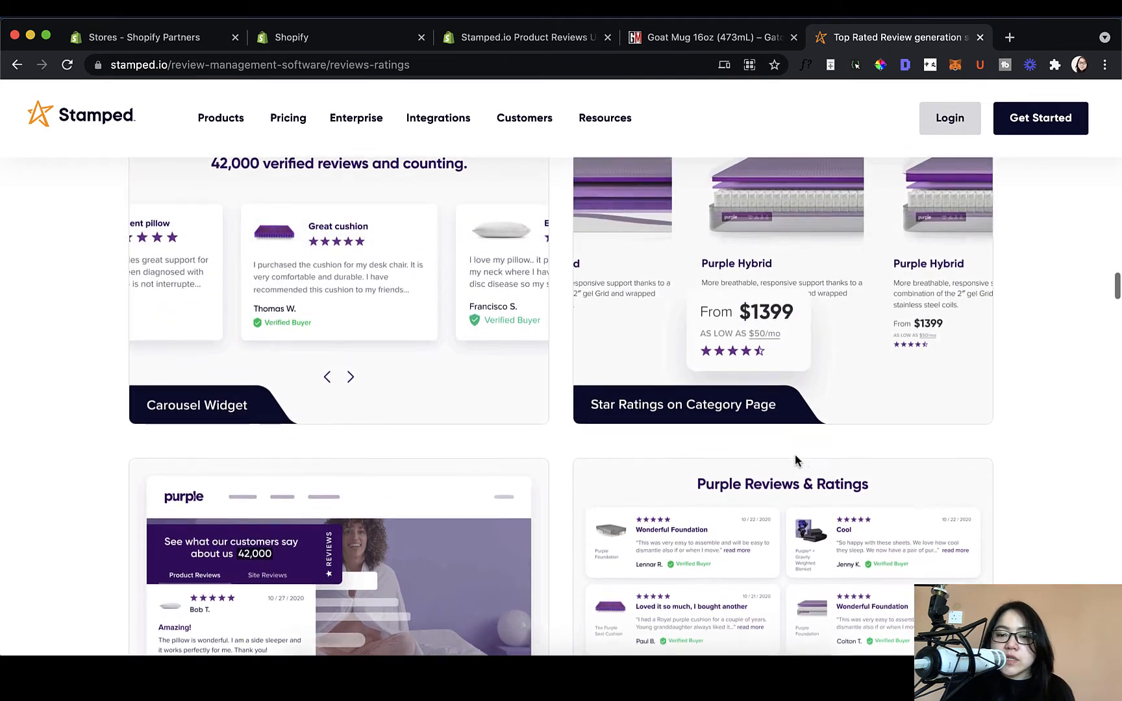
{"action": "scroll", "coordinate": [795, 455], "scroll_direction": "up", "scroll_amount": 2}
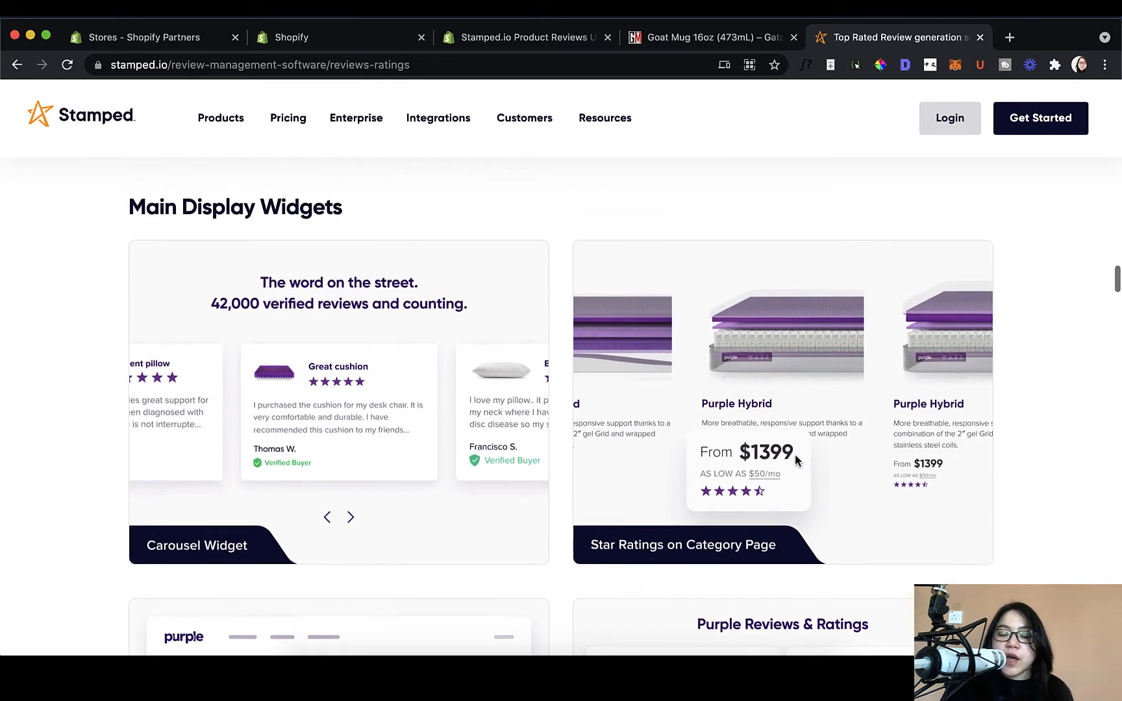
{"action": "scroll", "coordinate": [795, 454], "scroll_direction": "down", "scroll_amount": 1}
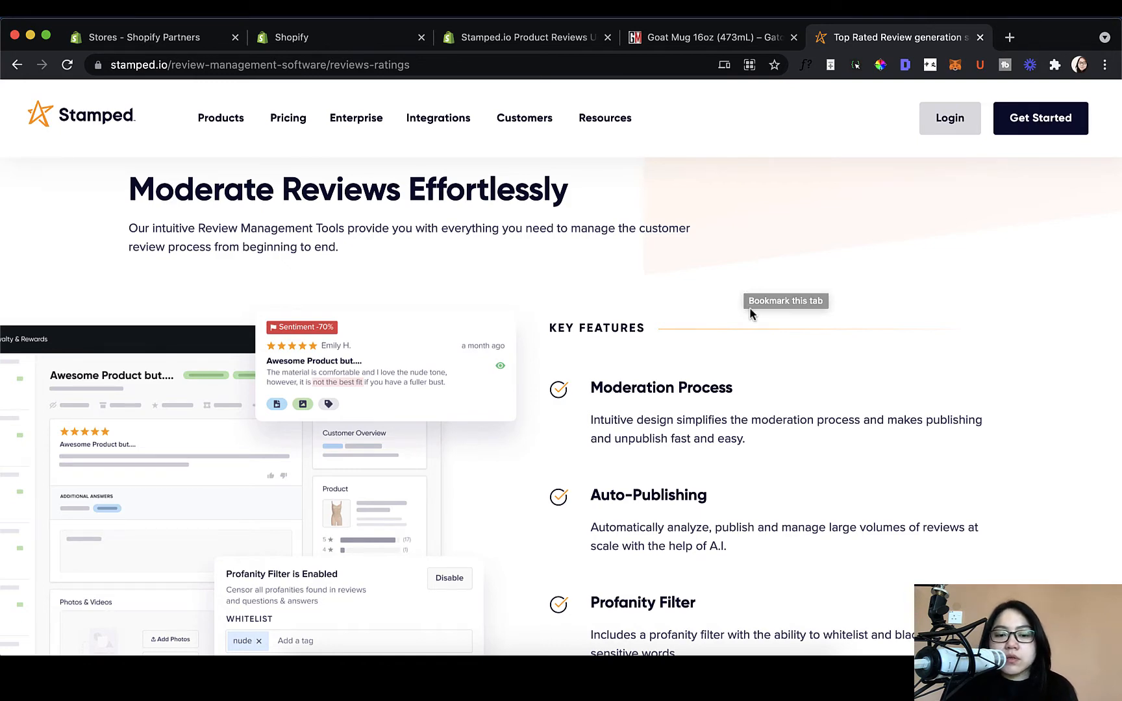
{"action": "scroll", "coordinate": [750, 307], "scroll_direction": "down", "scroll_amount": 3}
{"action": "scroll", "coordinate": [728, 319], "scroll_direction": "down", "scroll_amount": 2}
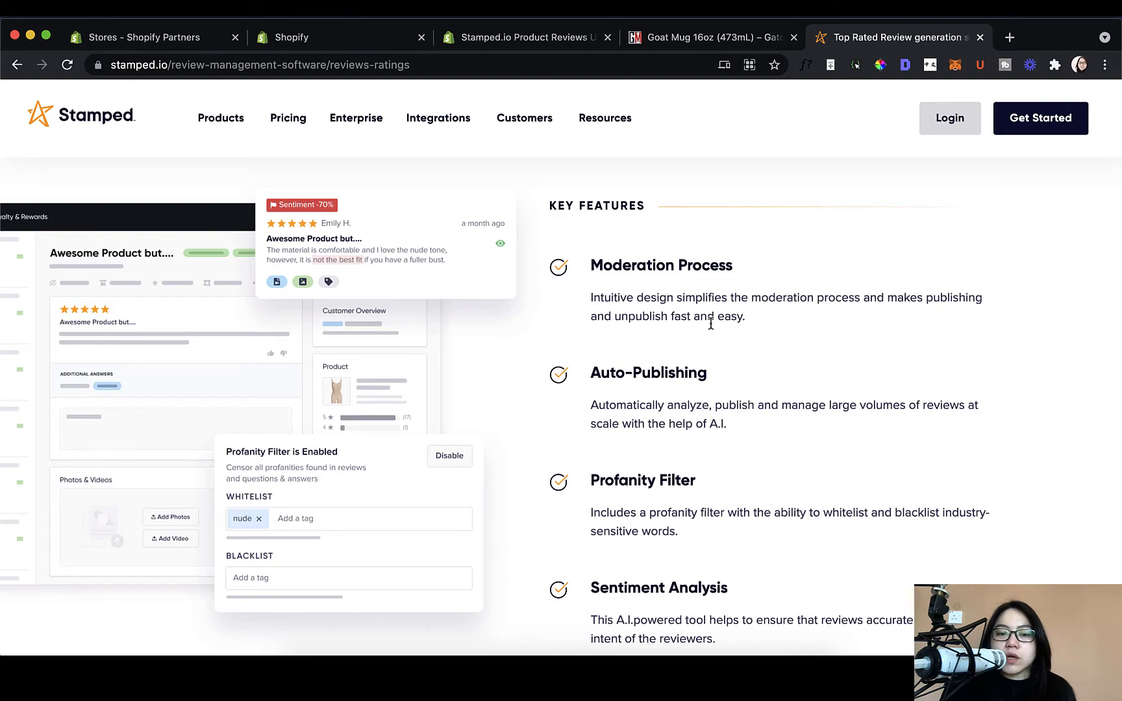
{"action": "scroll", "coordinate": [711, 324], "scroll_direction": "down", "scroll_amount": 1}
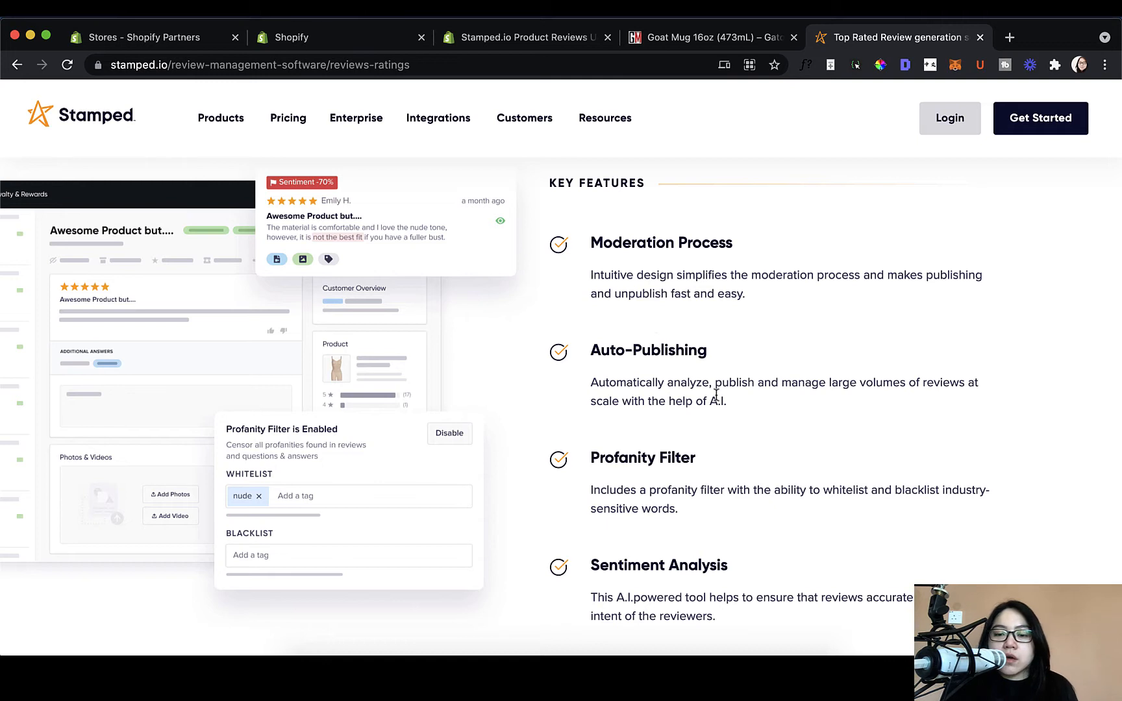
{"action": "scroll", "coordinate": [682, 377], "scroll_direction": "down", "scroll_amount": 1}
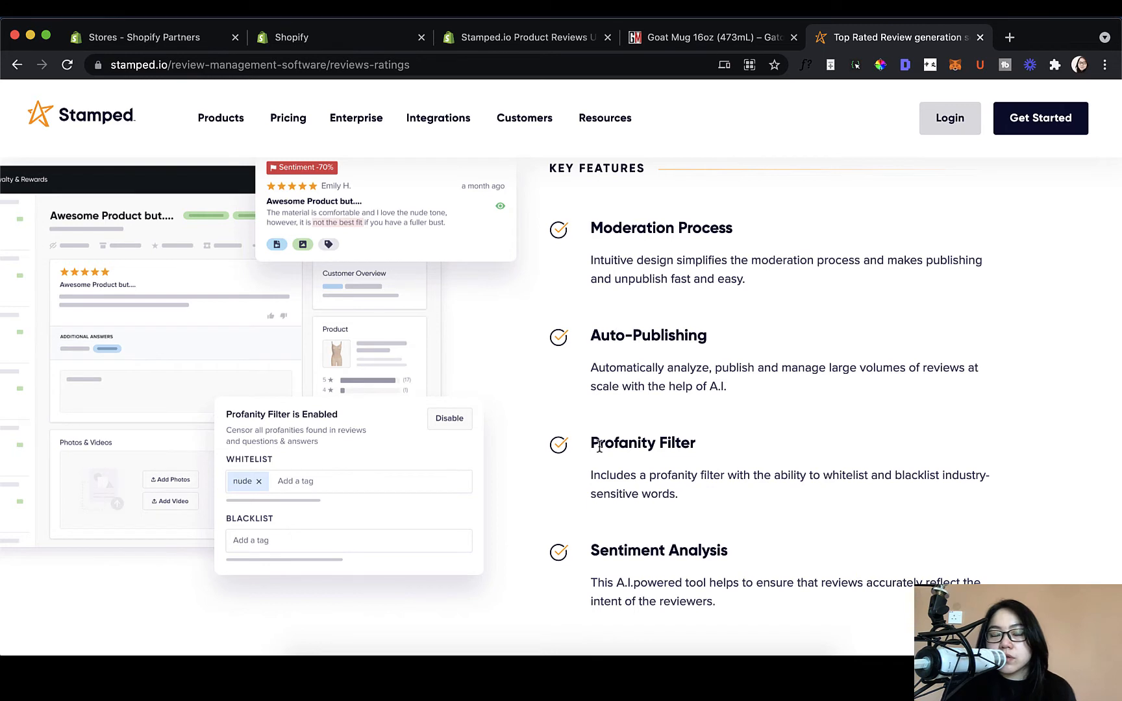
{"action": "scroll", "coordinate": [606, 456], "scroll_direction": "down", "scroll_amount": 2}
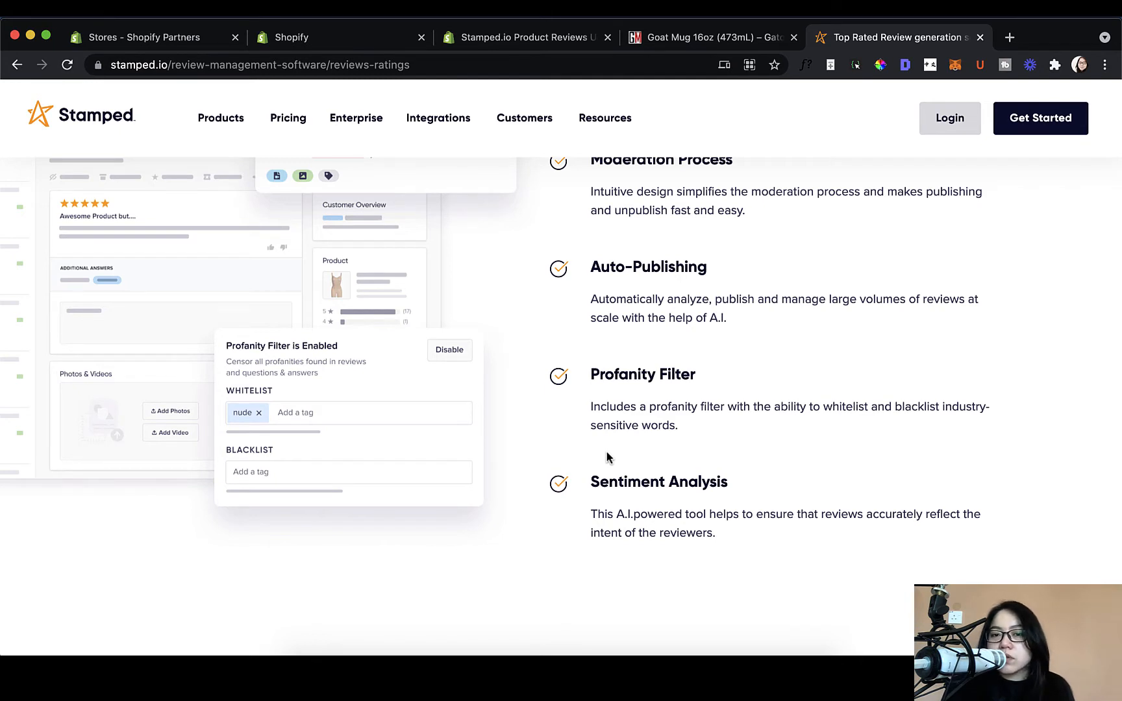
{"action": "scroll", "coordinate": [611, 455], "scroll_direction": "down", "scroll_amount": 2}
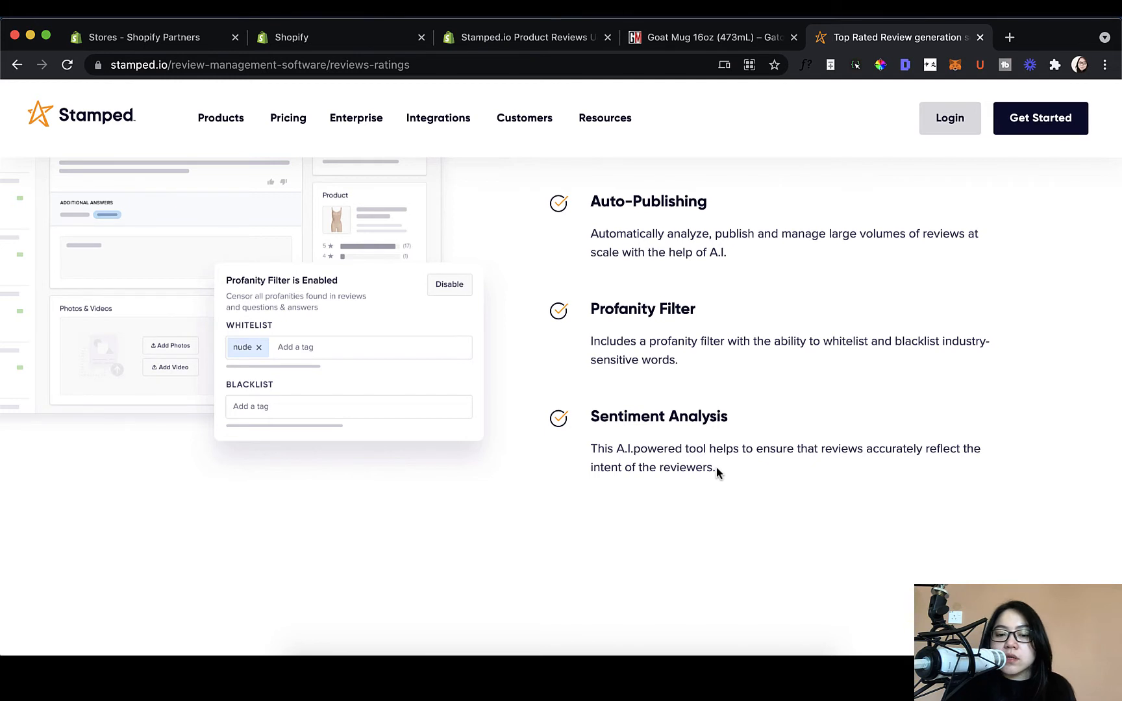
{"action": "scroll", "coordinate": [718, 469], "scroll_direction": "down", "scroll_amount": 2}
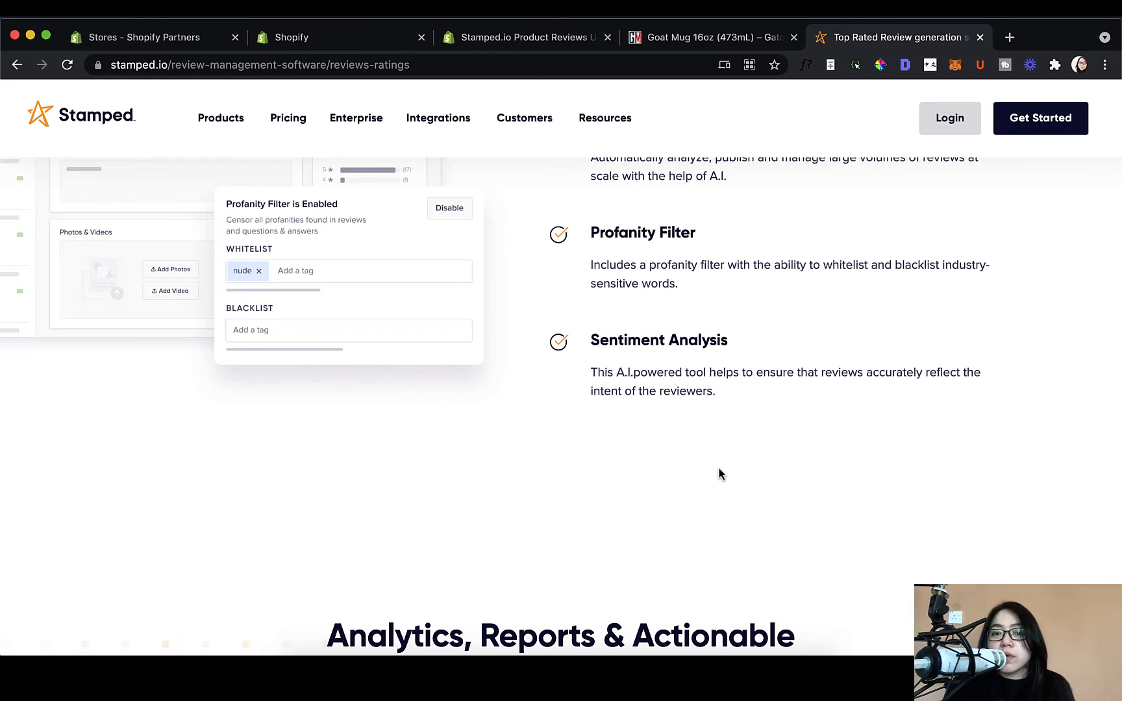
{"action": "scroll", "coordinate": [719, 470], "scroll_direction": "down", "scroll_amount": 7}
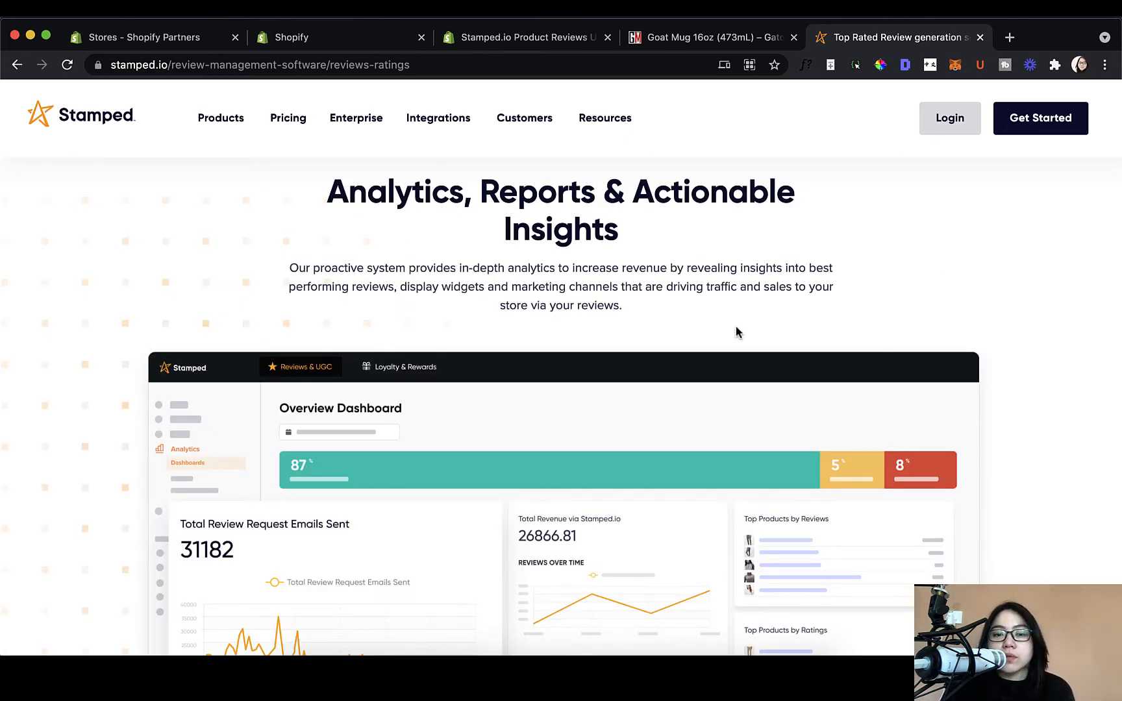
{"action": "scroll", "coordinate": [736, 327], "scroll_direction": "down", "scroll_amount": 3}
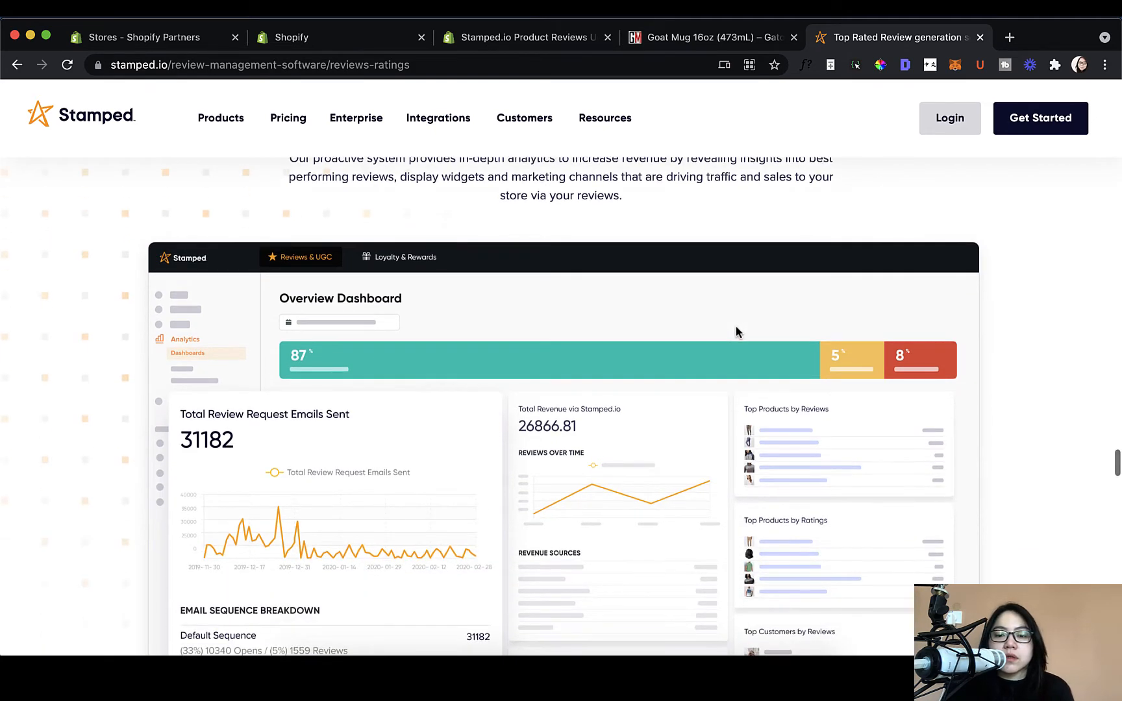
{"action": "scroll", "coordinate": [727, 348], "scroll_direction": "down", "scroll_amount": 1}
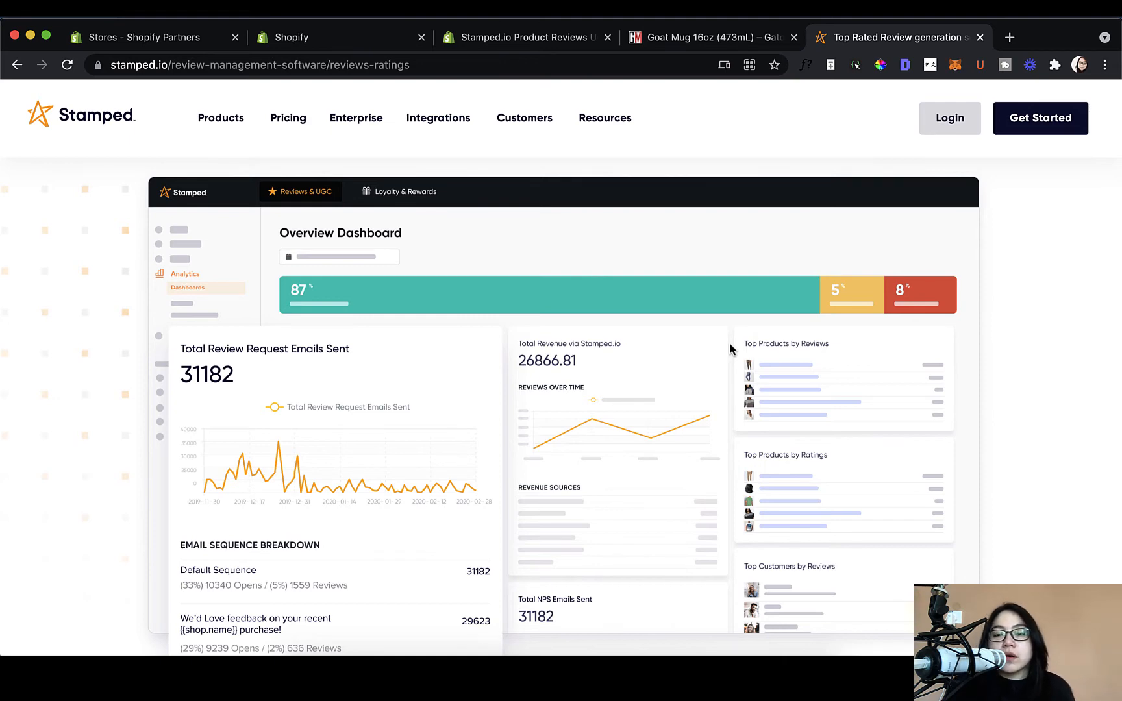
{"action": "scroll", "coordinate": [730, 349], "scroll_direction": "down", "scroll_amount": 3}
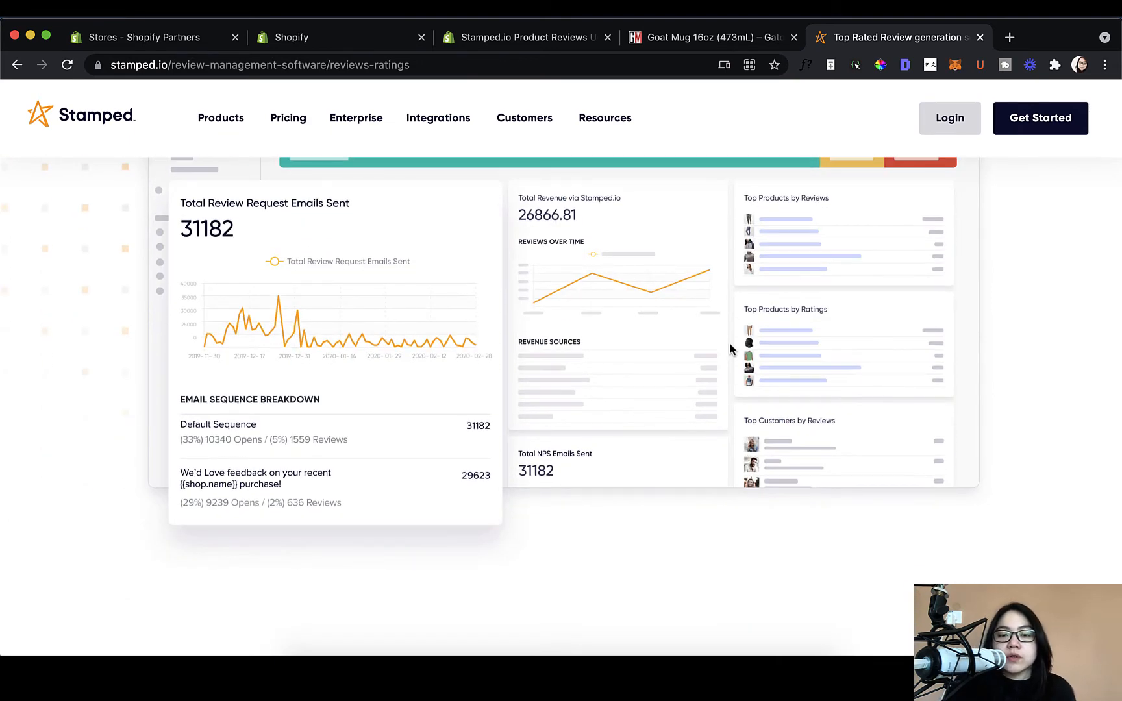
{"action": "scroll", "coordinate": [730, 349], "scroll_direction": "down", "scroll_amount": 1}
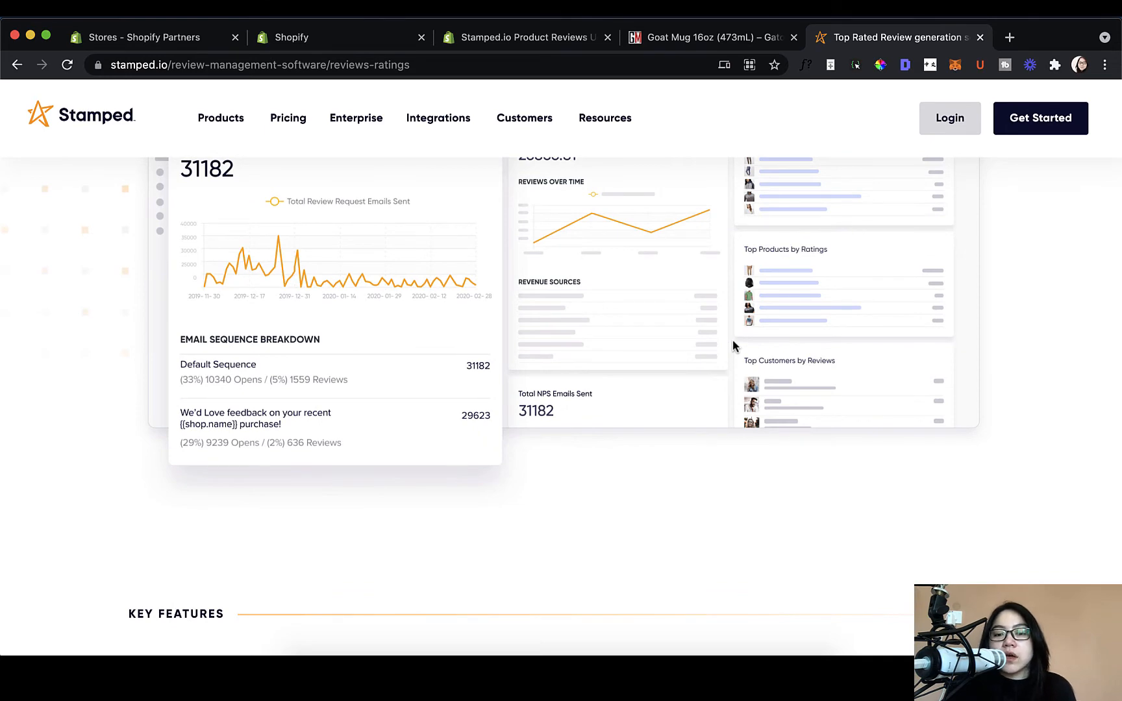
{"action": "scroll", "coordinate": [733, 345], "scroll_direction": "down", "scroll_amount": 8}
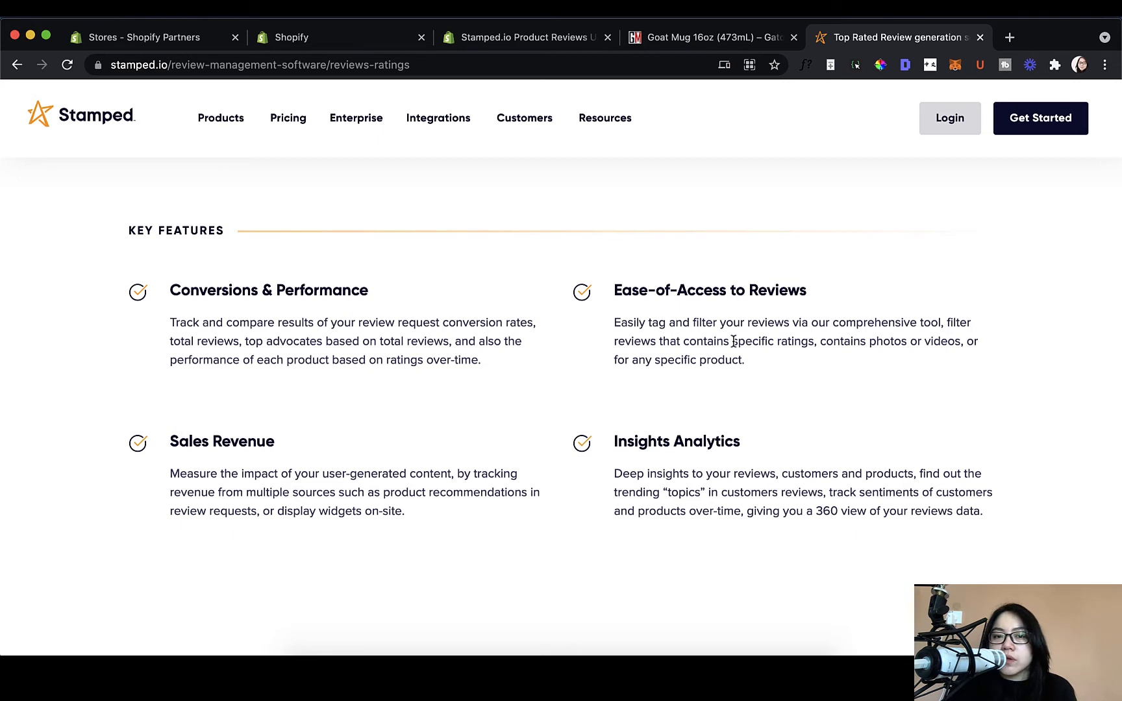
{"action": "scroll", "coordinate": [713, 284], "scroll_direction": "up", "scroll_amount": 2}
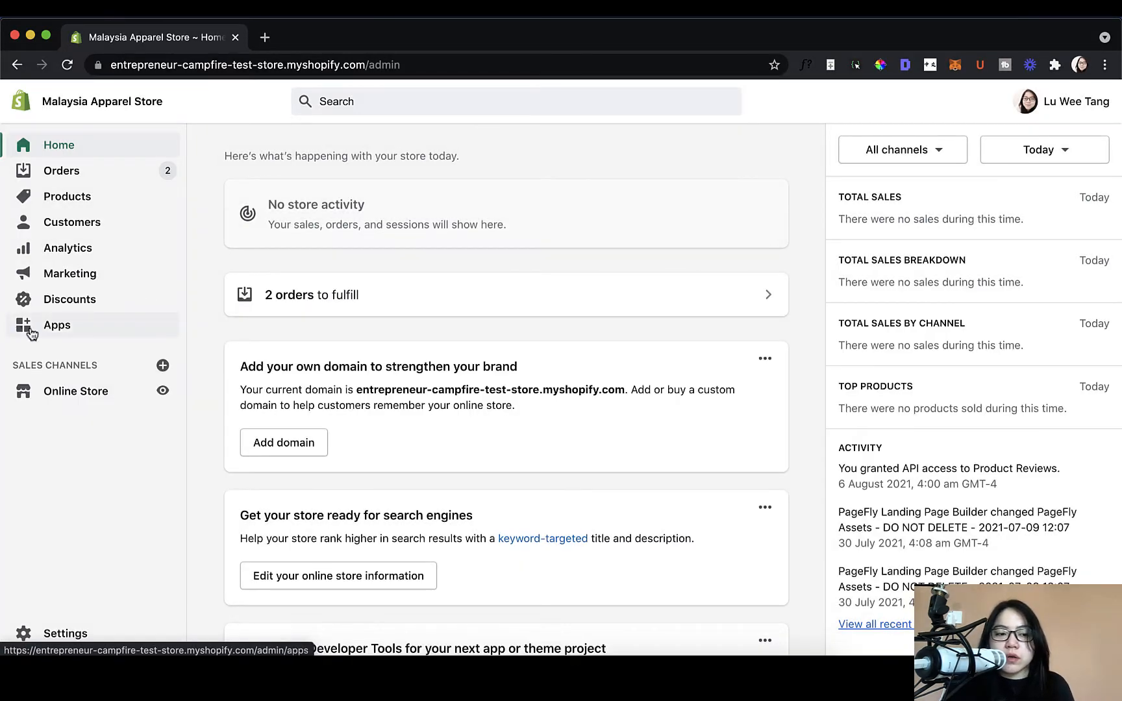
Step: Go to the installed Apps page and launch the Shopify App Store
{"action": "left_click", "coordinate": [30, 329]}
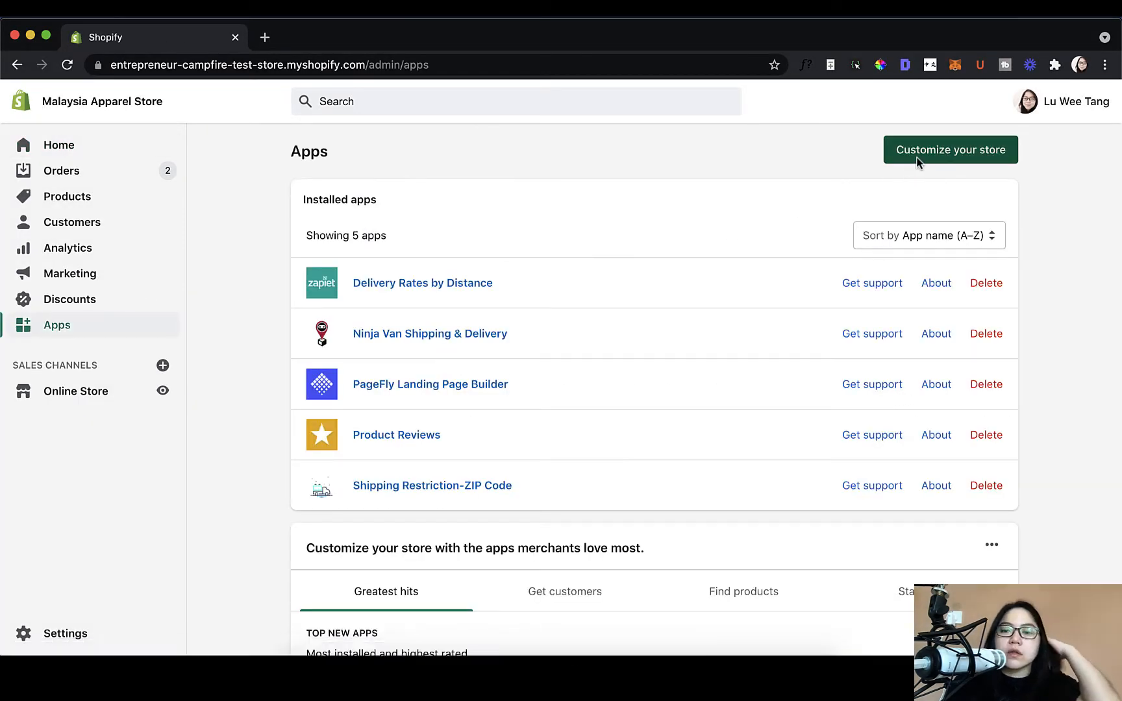
{"action": "left_click", "coordinate": [917, 156]}
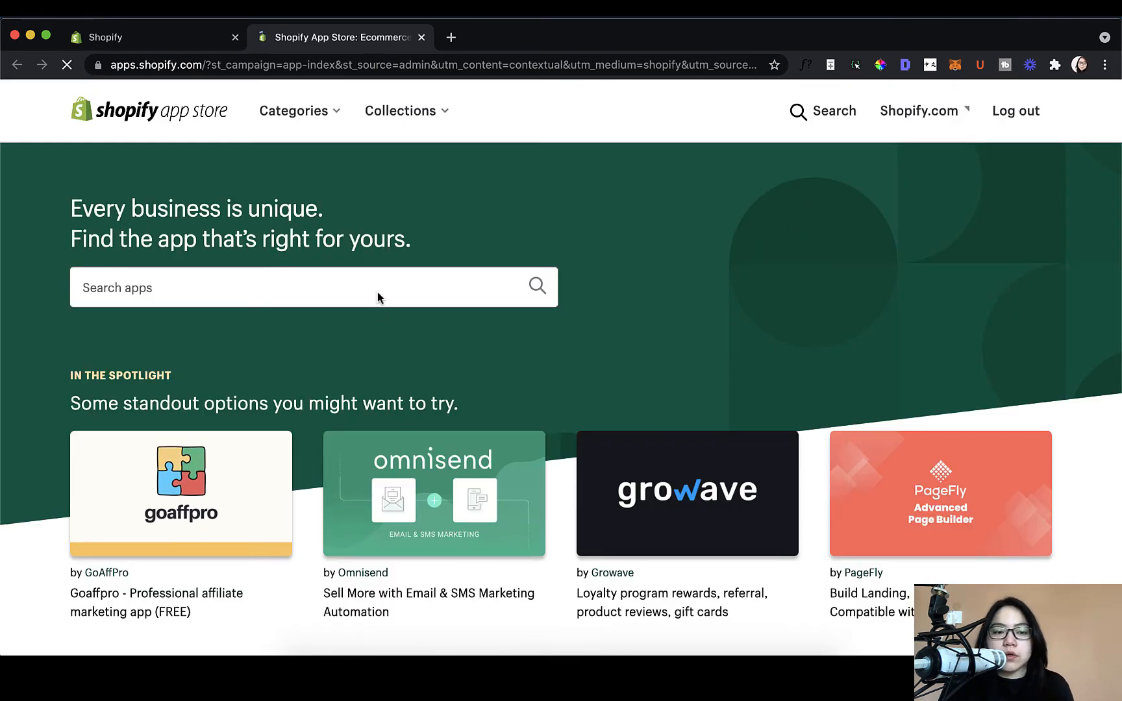
Step: Search the App Store for 'stamped.io' and add the Stamped.io Product Reviews UGC app
{"action": "left_click", "coordinate": [386, 286]}
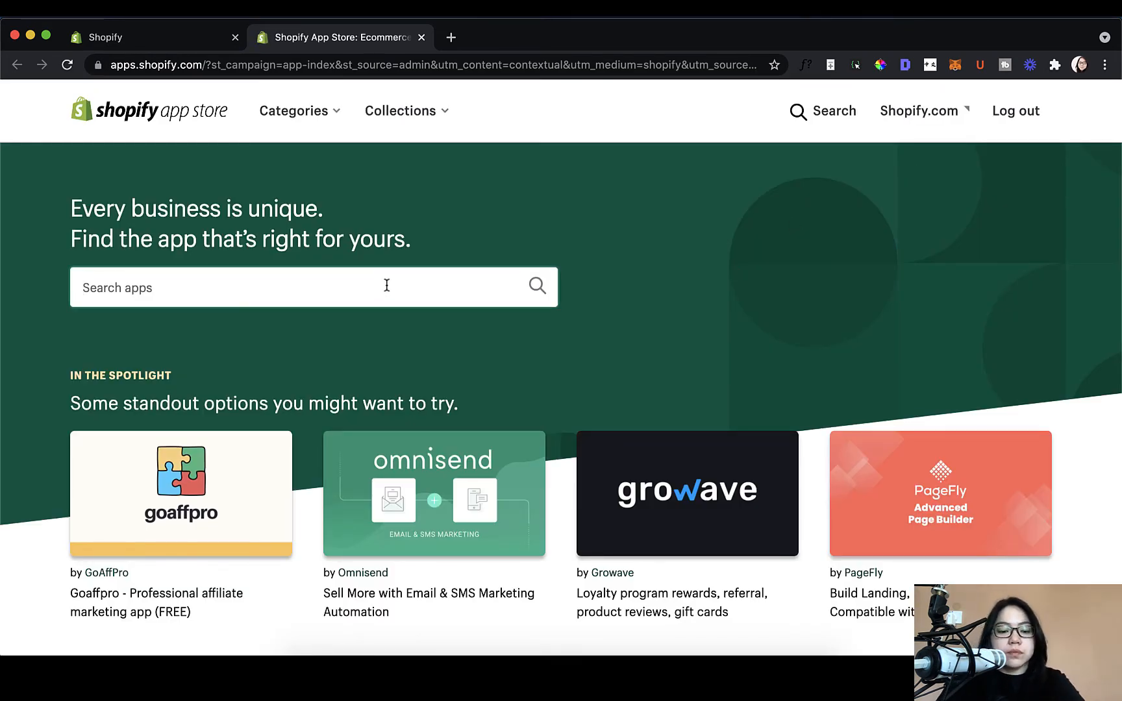
{"action": "type", "text": "stamped.io"}
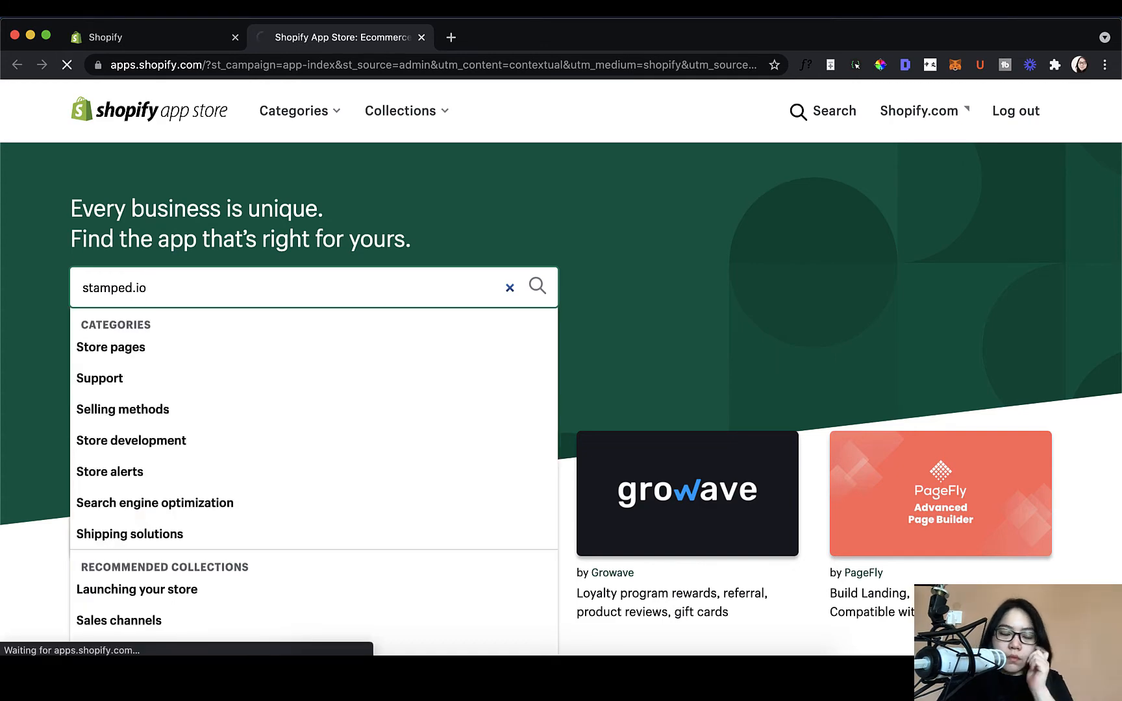
{"action": "key", "text": "Return"}
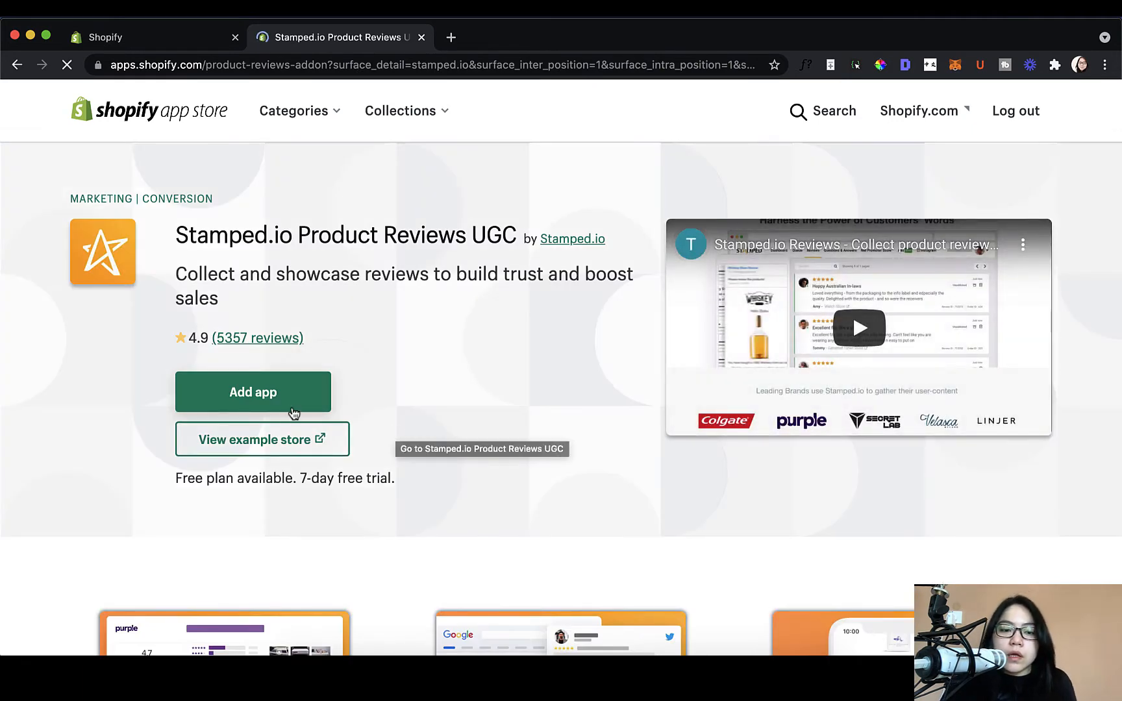
{"action": "left_click", "coordinate": [294, 403]}
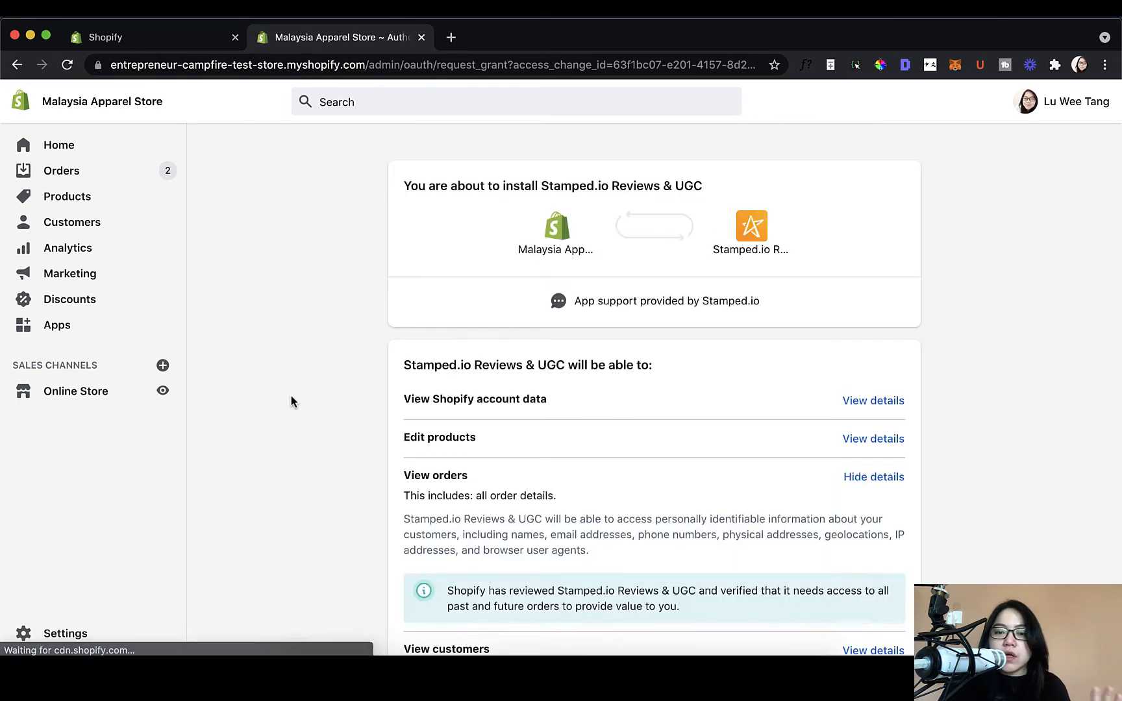
Step: Review the requested permissions and install Stamped.io Reviews & UGC
{"action": "scroll", "coordinate": [564, 461], "scroll_direction": "down", "scroll_amount": 5}
{"action": "scroll", "coordinate": [626, 520], "scroll_direction": "down", "scroll_amount": 3}
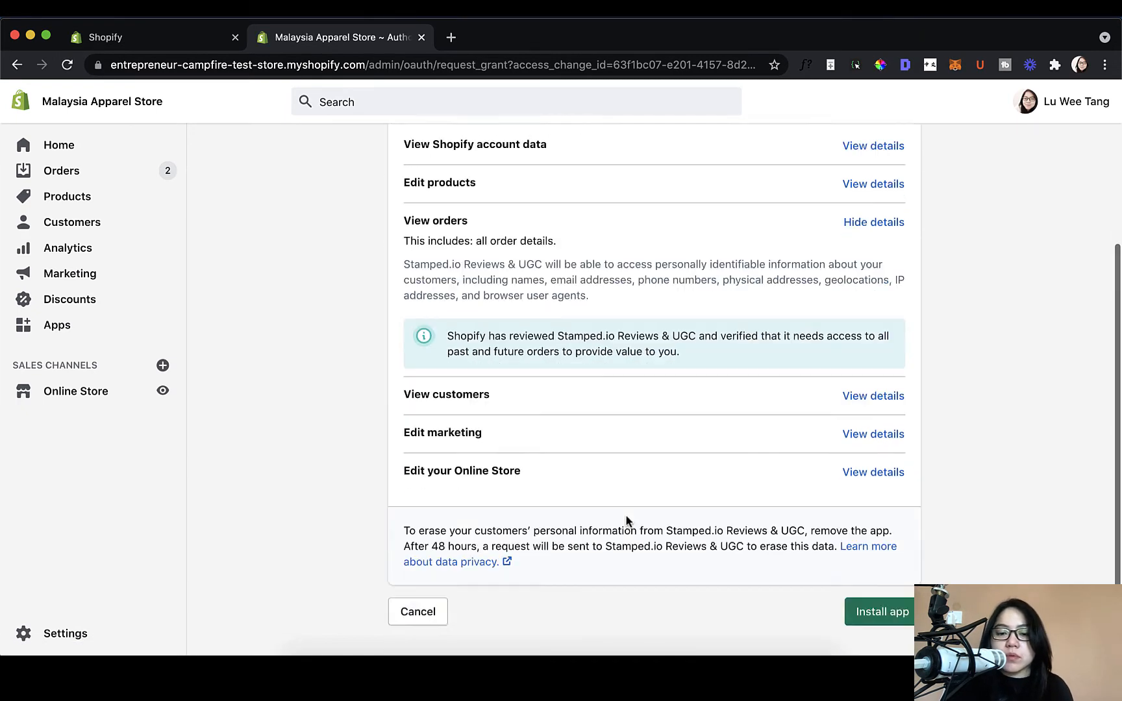
{"action": "left_click", "coordinate": [860, 543]}
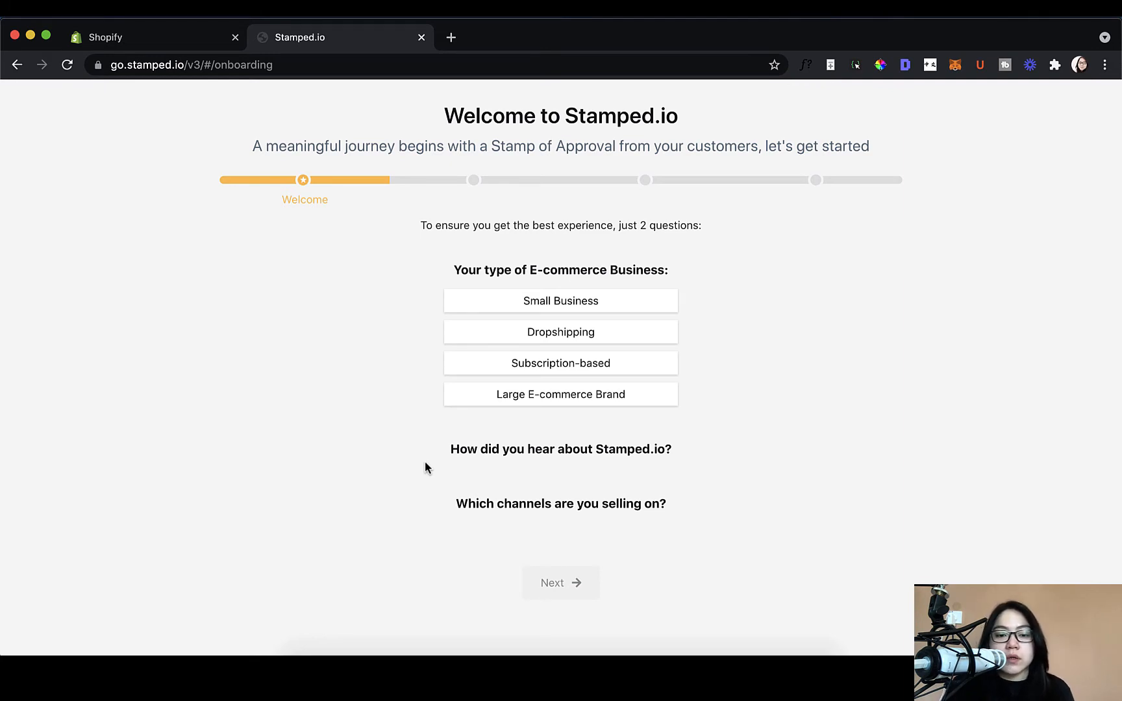
Step: Answer onboarding as Small Business, found via App Store, selling channels None, then continue
{"action": "left_click", "coordinate": [578, 307]}
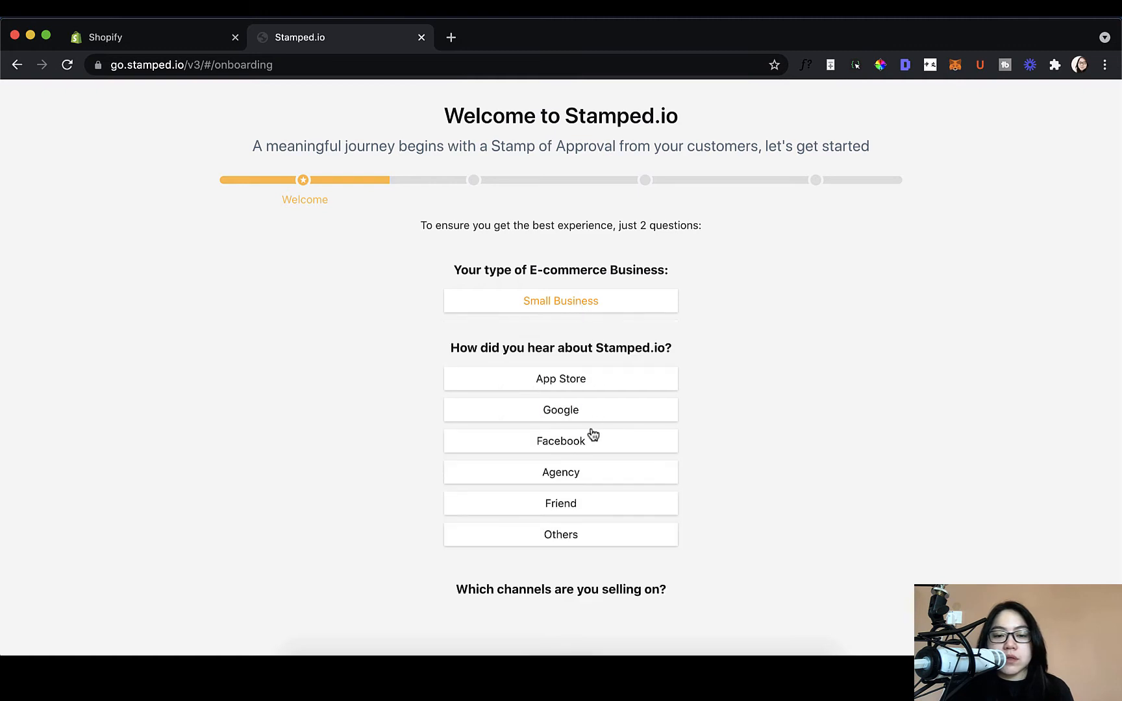
{"action": "scroll", "coordinate": [591, 435], "scroll_direction": "down", "scroll_amount": 1}
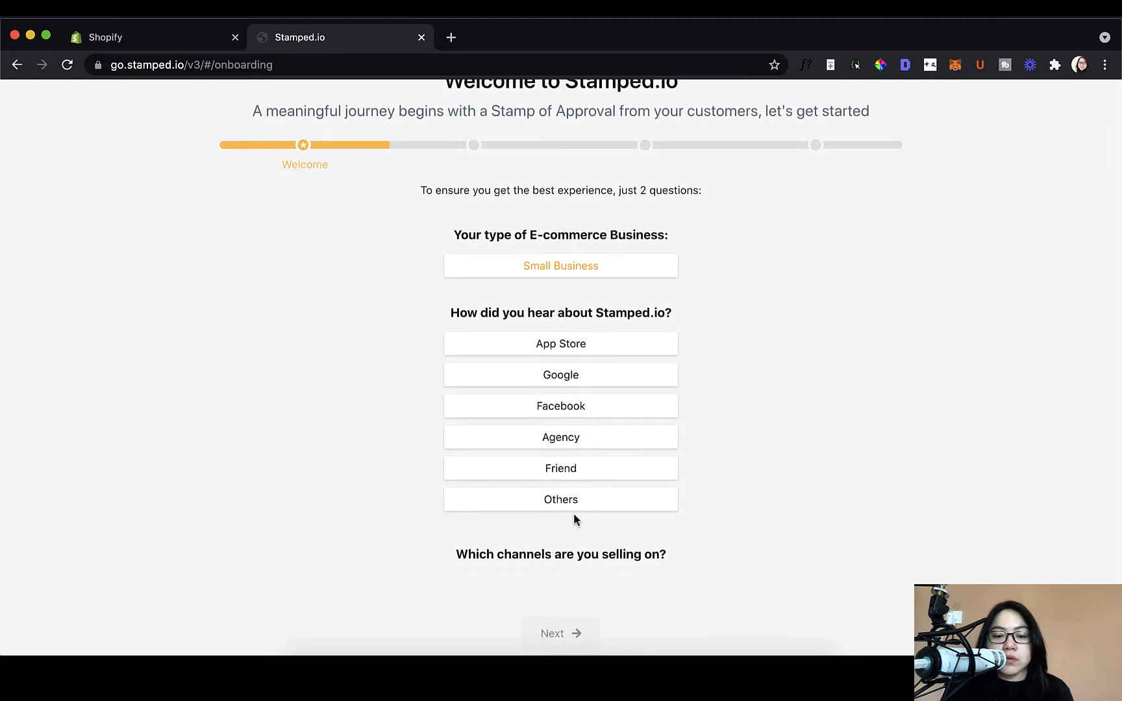
{"action": "left_click", "coordinate": [564, 346]}
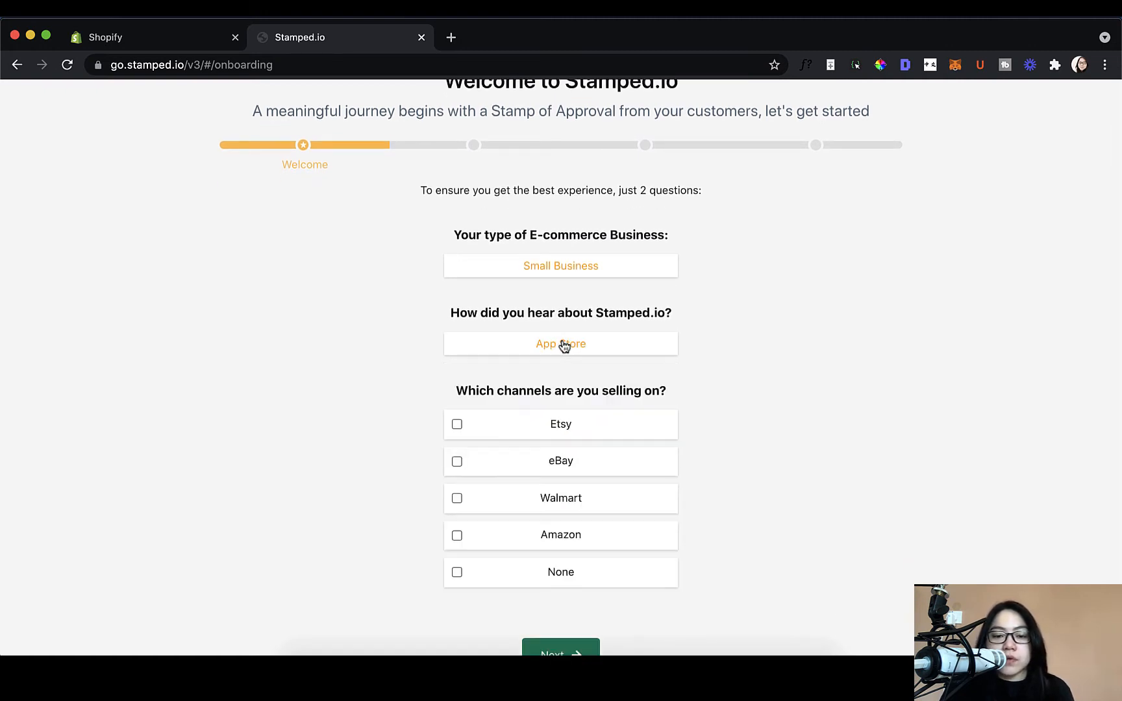
{"action": "scroll", "coordinate": [597, 546], "scroll_direction": "down", "scroll_amount": 1}
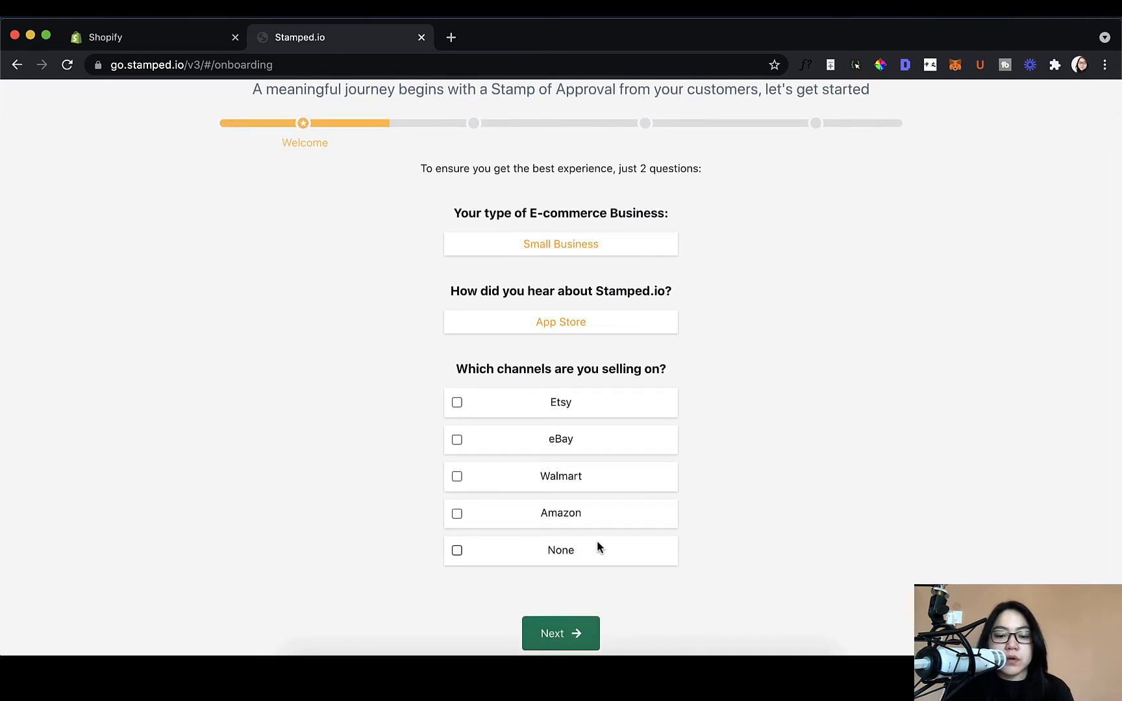
{"action": "left_click", "coordinate": [565, 552]}
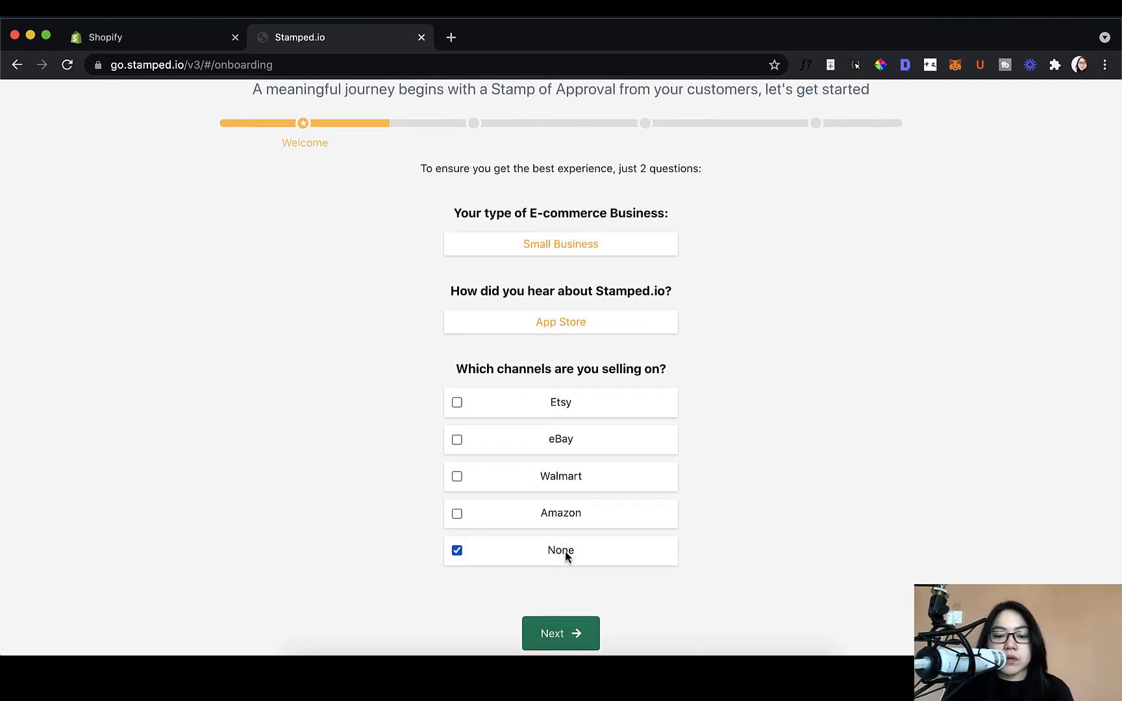
{"action": "left_click", "coordinate": [571, 634]}
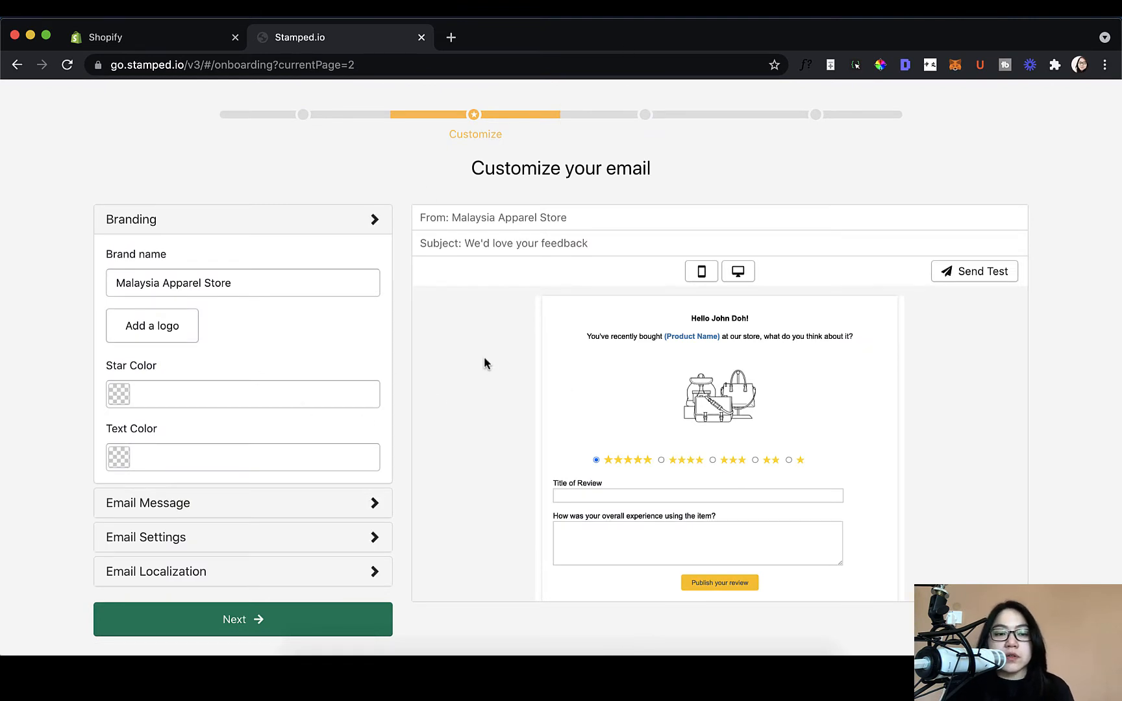
Step: Look over the email customization page and its brand name field
{"action": "scroll", "coordinate": [484, 361], "scroll_direction": "down", "scroll_amount": 2}
{"action": "scroll", "coordinate": [485, 365], "scroll_direction": "up", "scroll_amount": 2}
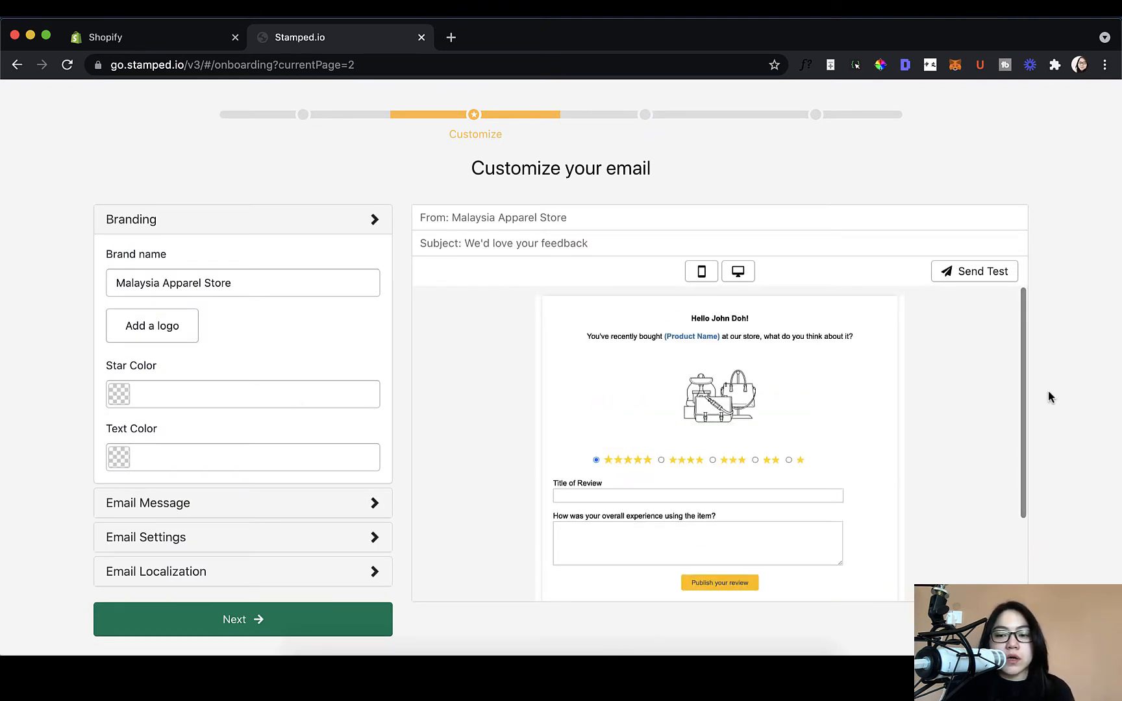
{"action": "scroll", "coordinate": [1049, 398], "scroll_direction": "down", "scroll_amount": 2}
{"action": "scroll", "coordinate": [1049, 397], "scroll_direction": "up", "scroll_amount": 2}
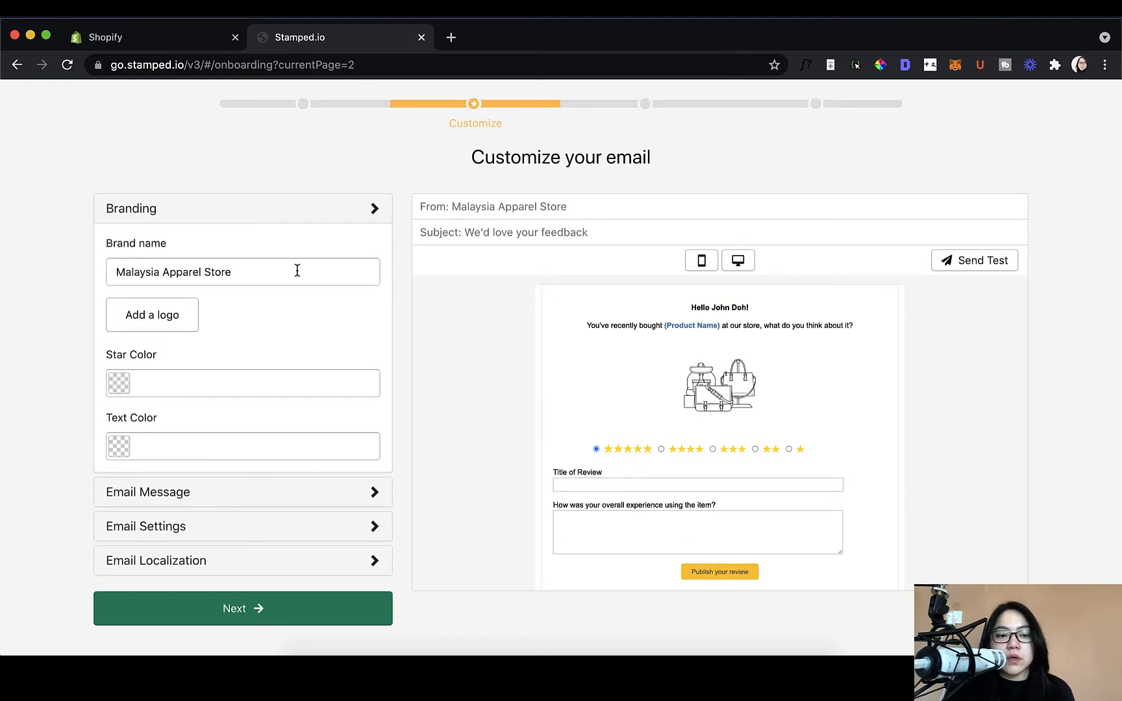
{"action": "left_click", "coordinate": [274, 271]}
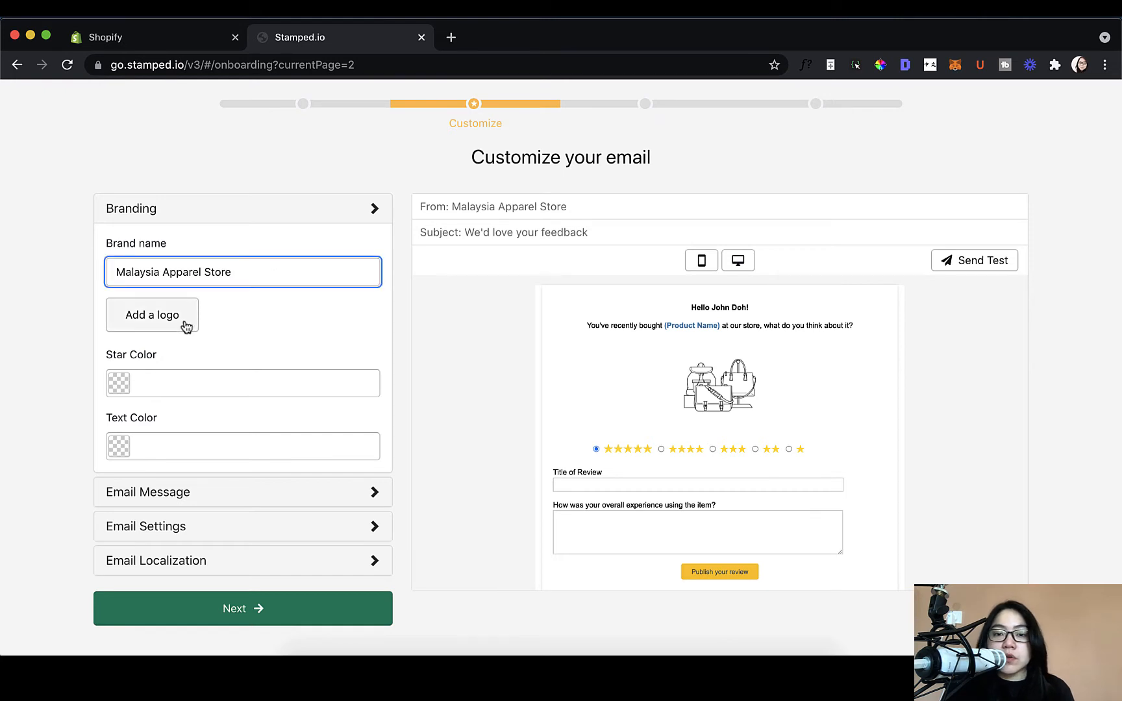
Step: Expand the message content and sender/layout settings, then continue to Choose Plan
{"action": "scroll", "coordinate": [309, 387], "scroll_direction": "down", "scroll_amount": 2}
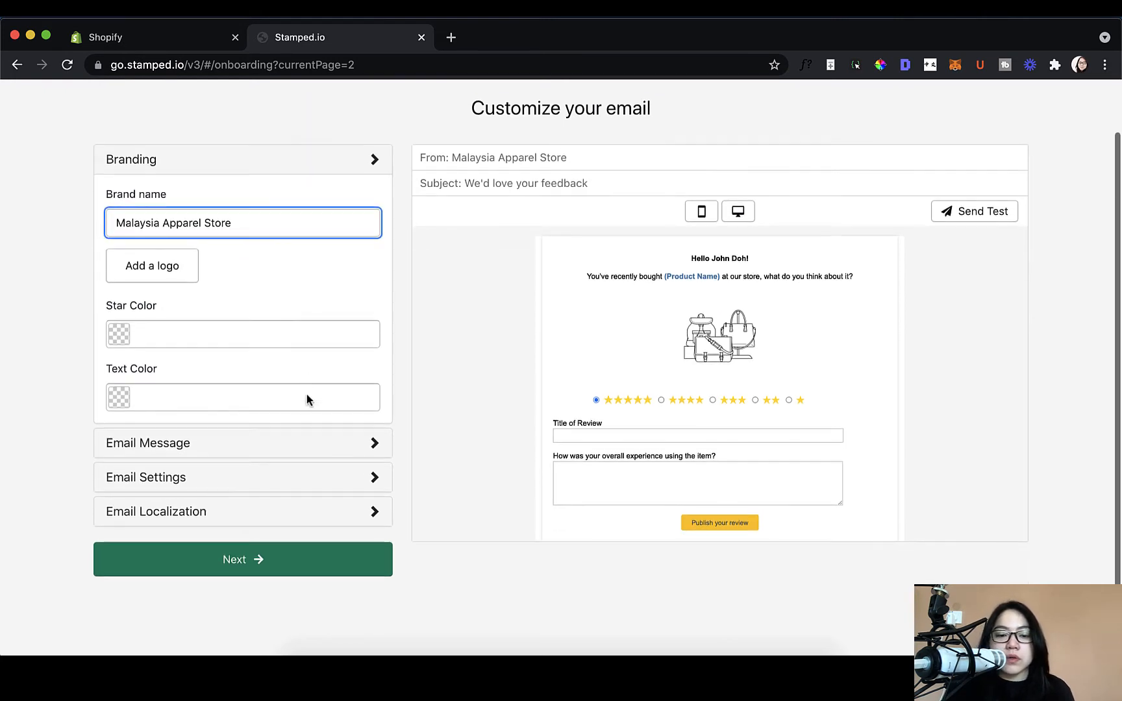
{"action": "left_click", "coordinate": [313, 445]}
{"action": "scroll", "coordinate": [313, 446], "scroll_direction": "down", "scroll_amount": 4}
{"action": "scroll", "coordinate": [313, 446], "scroll_direction": "down", "scroll_amount": 1}
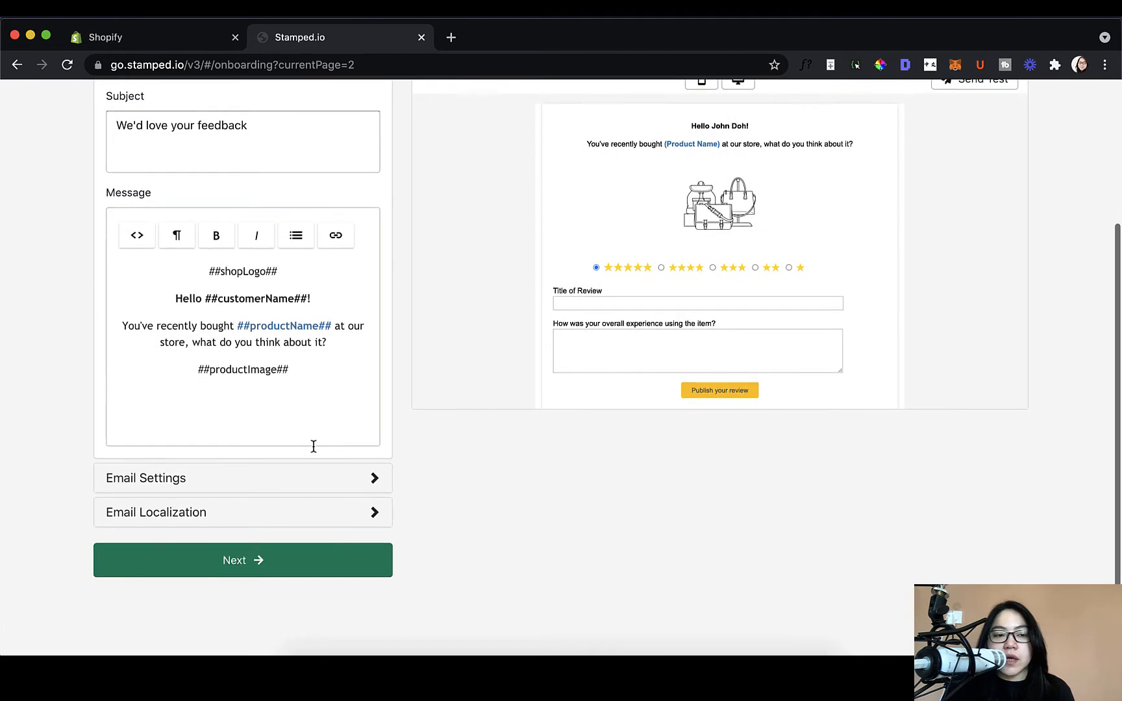
{"action": "left_click", "coordinate": [313, 479]}
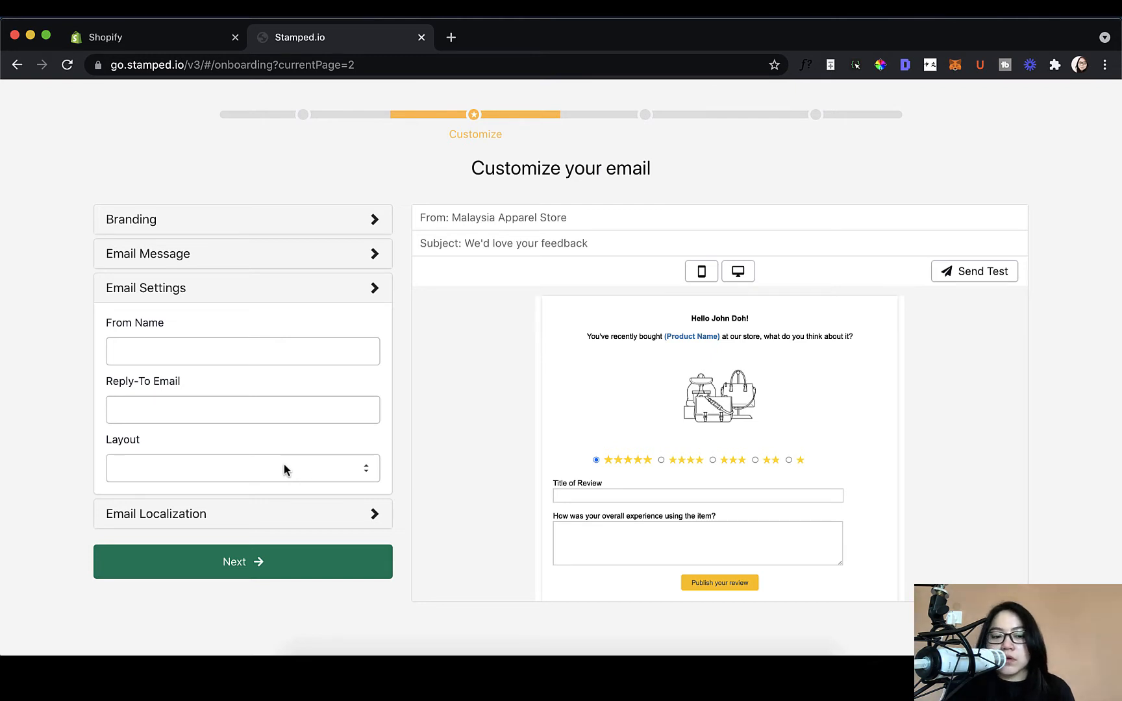
{"action": "left_click", "coordinate": [317, 551]}
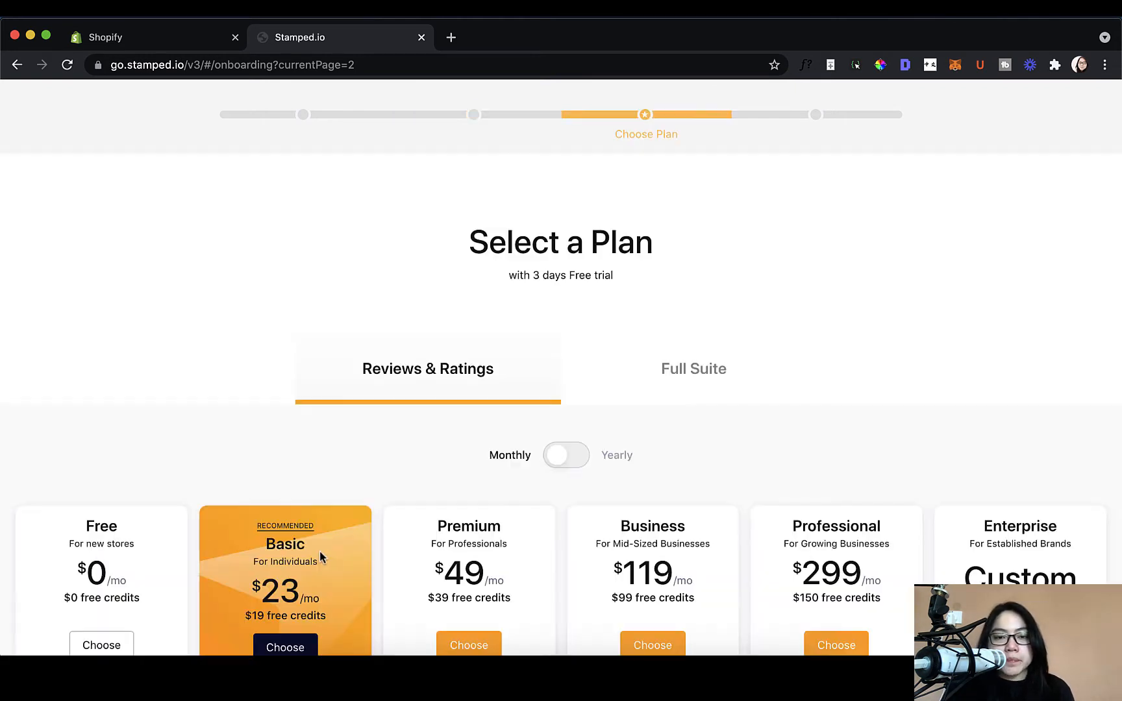
Step: Compare the Free and Basic ($23/month) plans and take the Basic plan
{"action": "scroll", "coordinate": [323, 557], "scroll_direction": "down", "scroll_amount": 5}
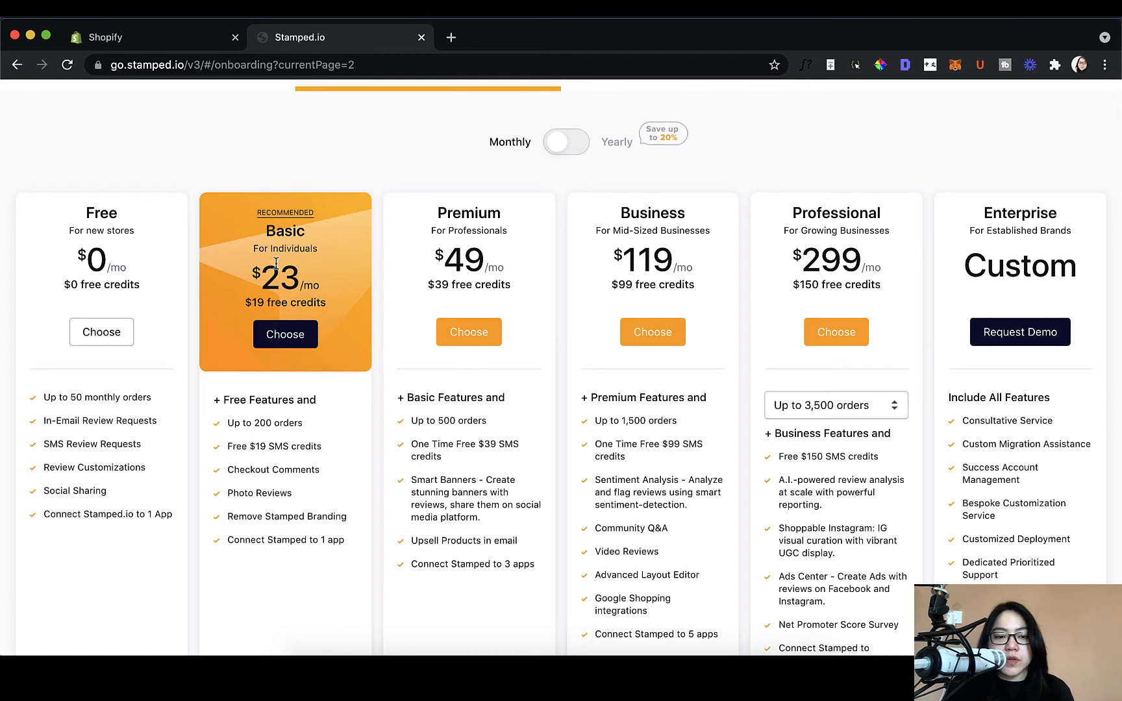
{"action": "left_click_drag", "start_coordinate": [263, 279], "coordinate": [327, 278]}
{"action": "left_click", "coordinate": [326, 277]}
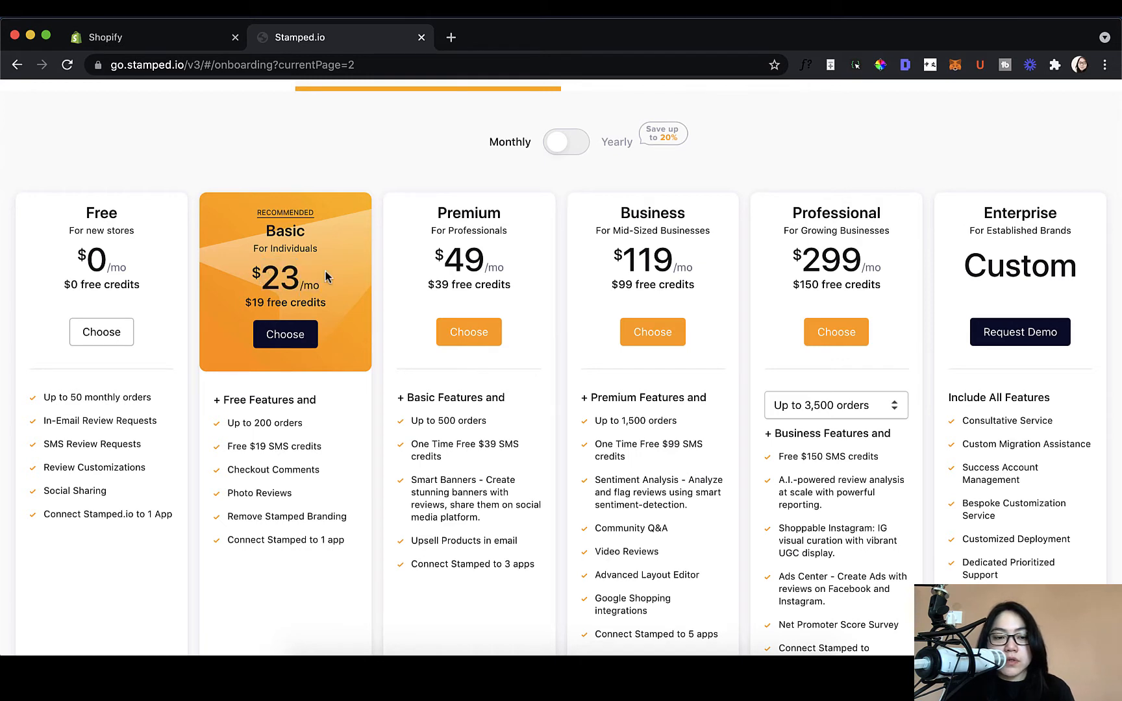
{"action": "left_click_drag", "start_coordinate": [84, 212], "coordinate": [150, 286]}
{"action": "left_click", "coordinate": [149, 285]}
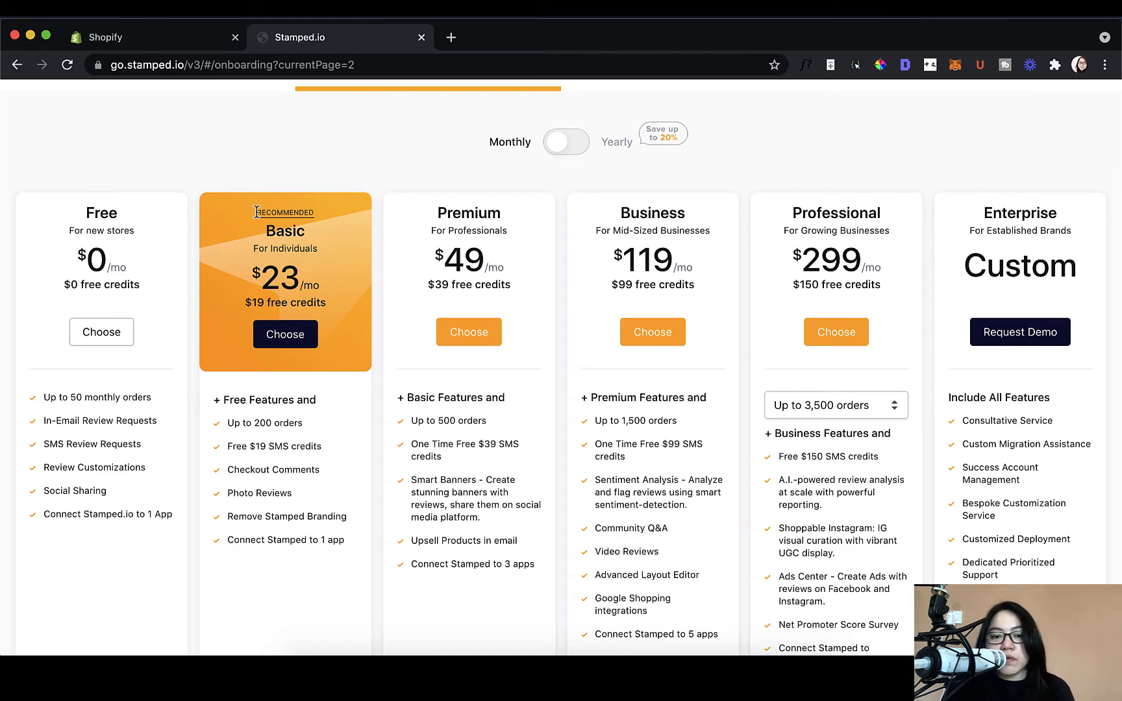
{"action": "scroll", "coordinate": [611, 341], "scroll_direction": "down", "scroll_amount": 3}
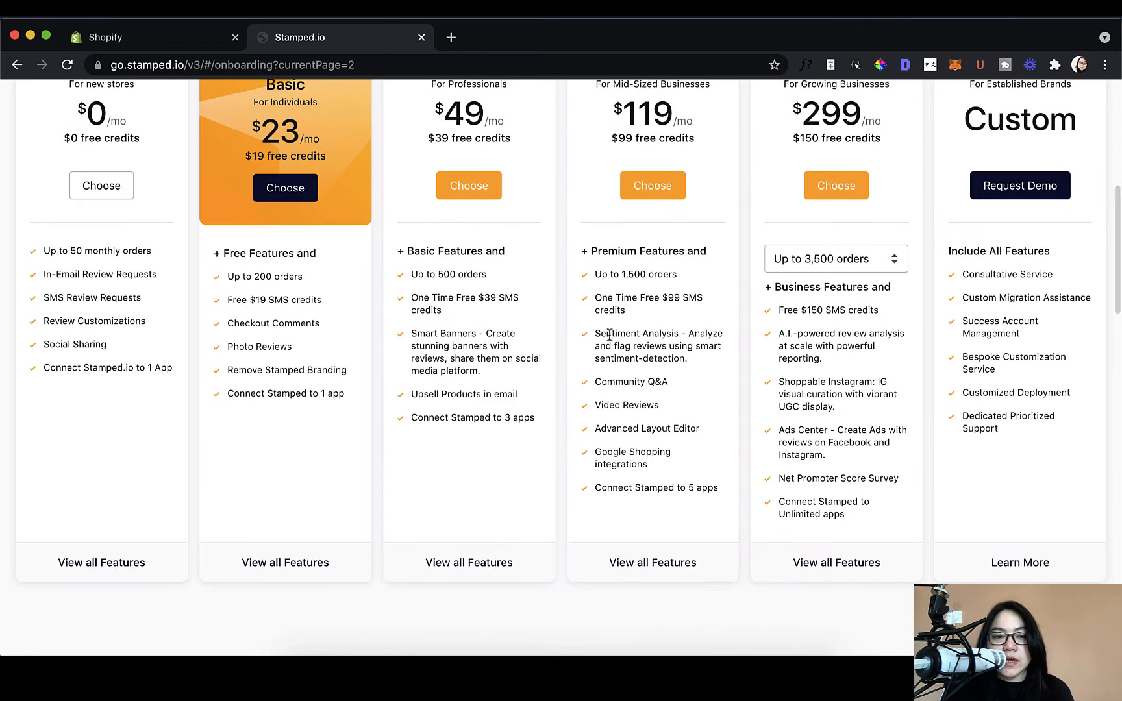
{"action": "scroll", "coordinate": [597, 398], "scroll_direction": "up", "scroll_amount": 1}
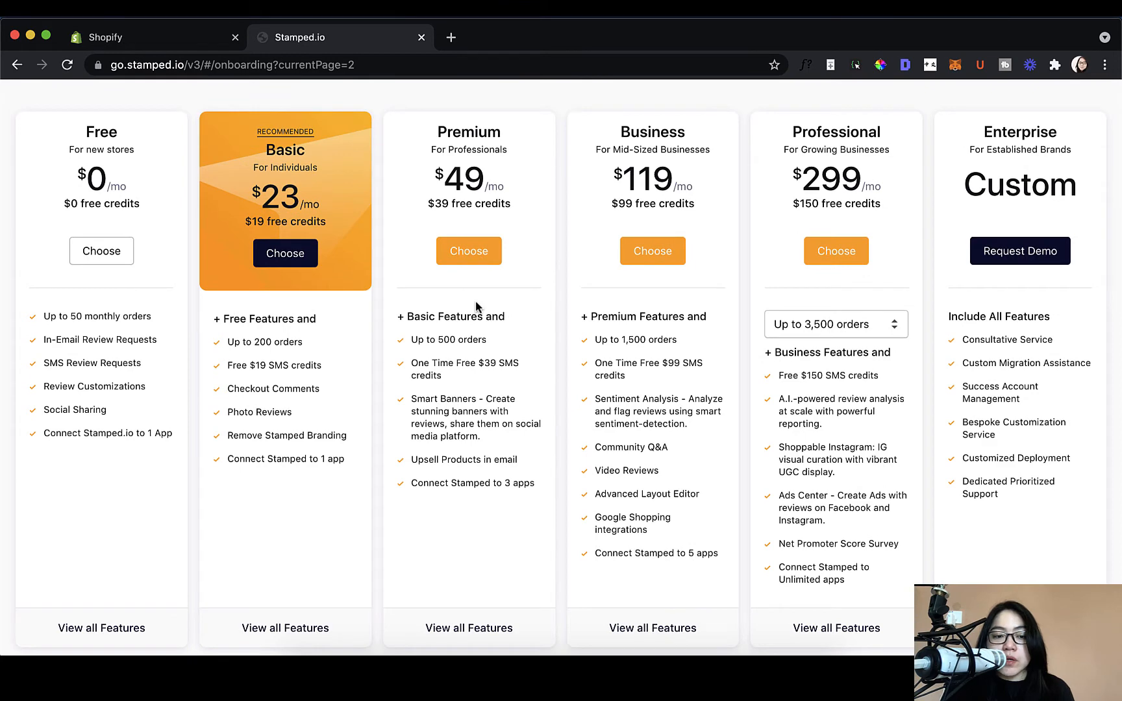
{"action": "left_click", "coordinate": [267, 257]}
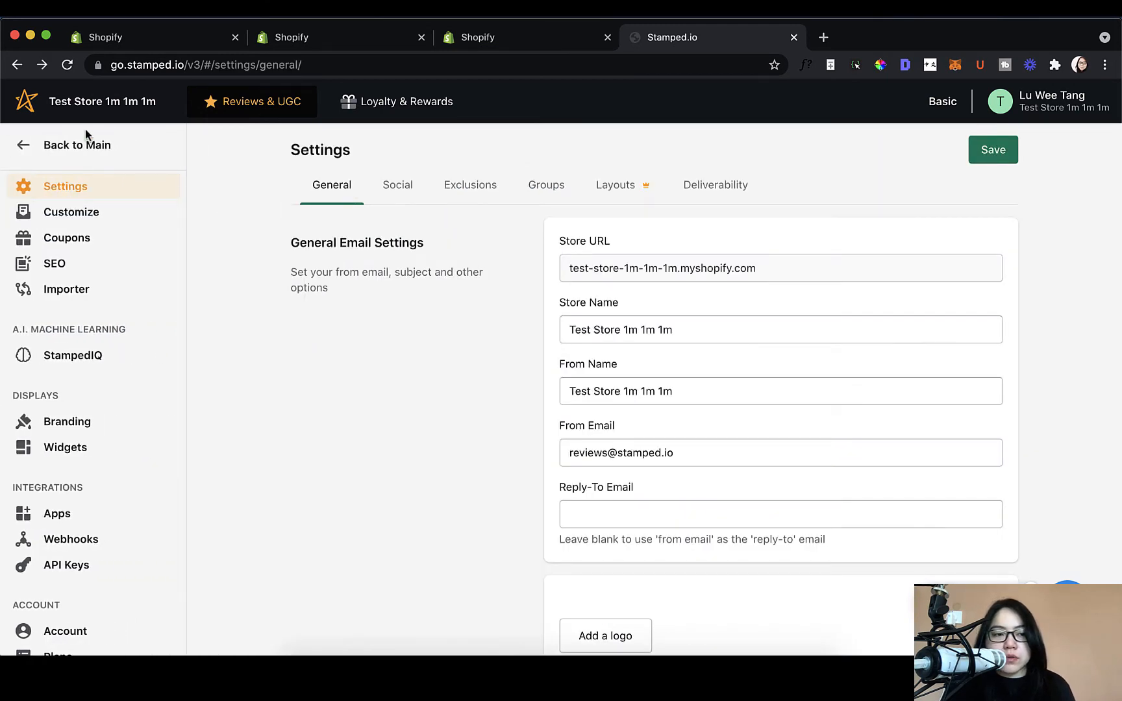
{"action": "left_click", "coordinate": [87, 146]}
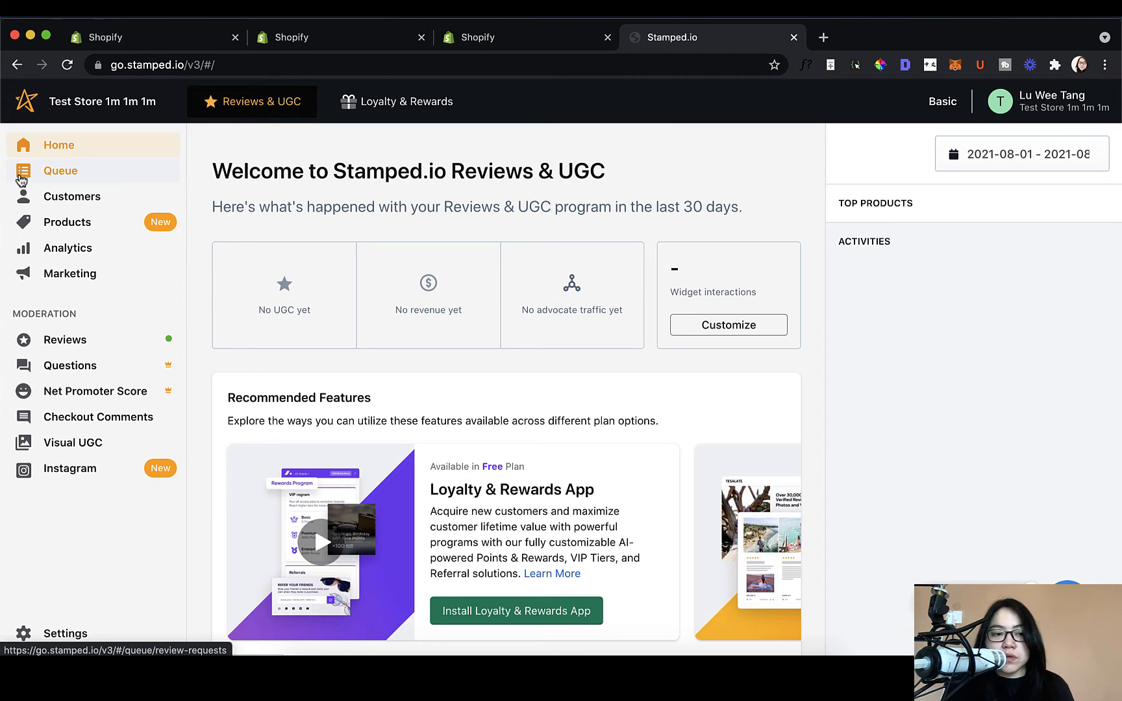
{"action": "left_click", "coordinate": [21, 175]}
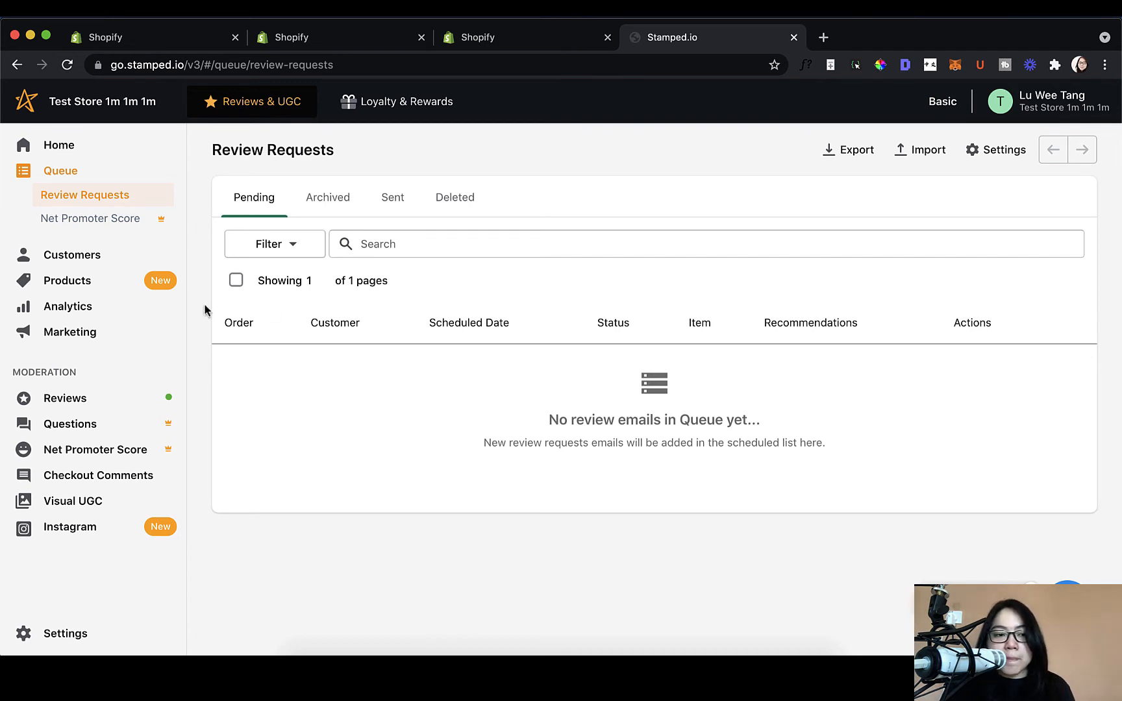
{"action": "left_click", "coordinate": [98, 263]}
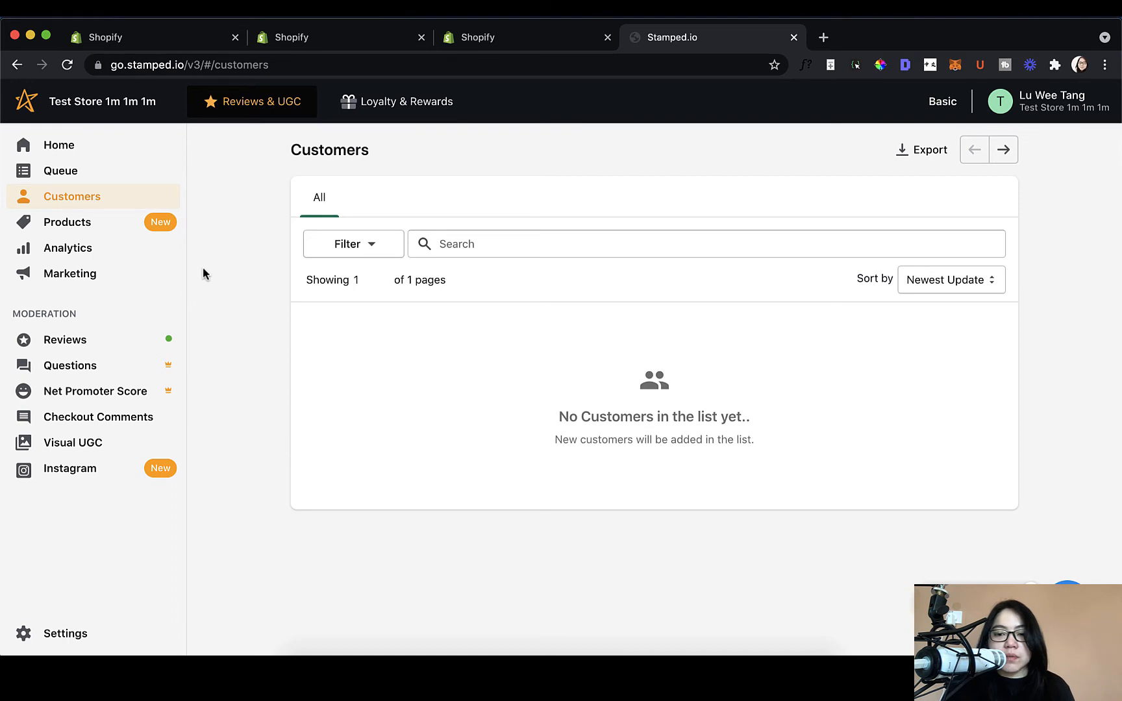
{"action": "left_click", "coordinate": [110, 229]}
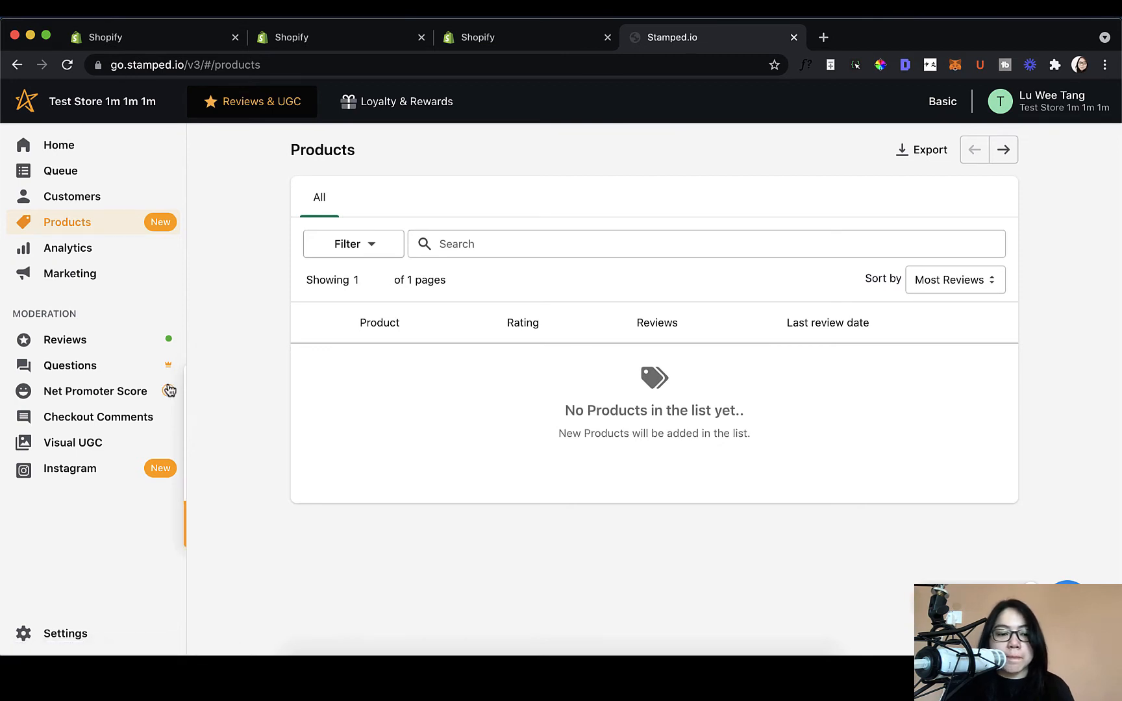
{"action": "left_click", "coordinate": [117, 643]}
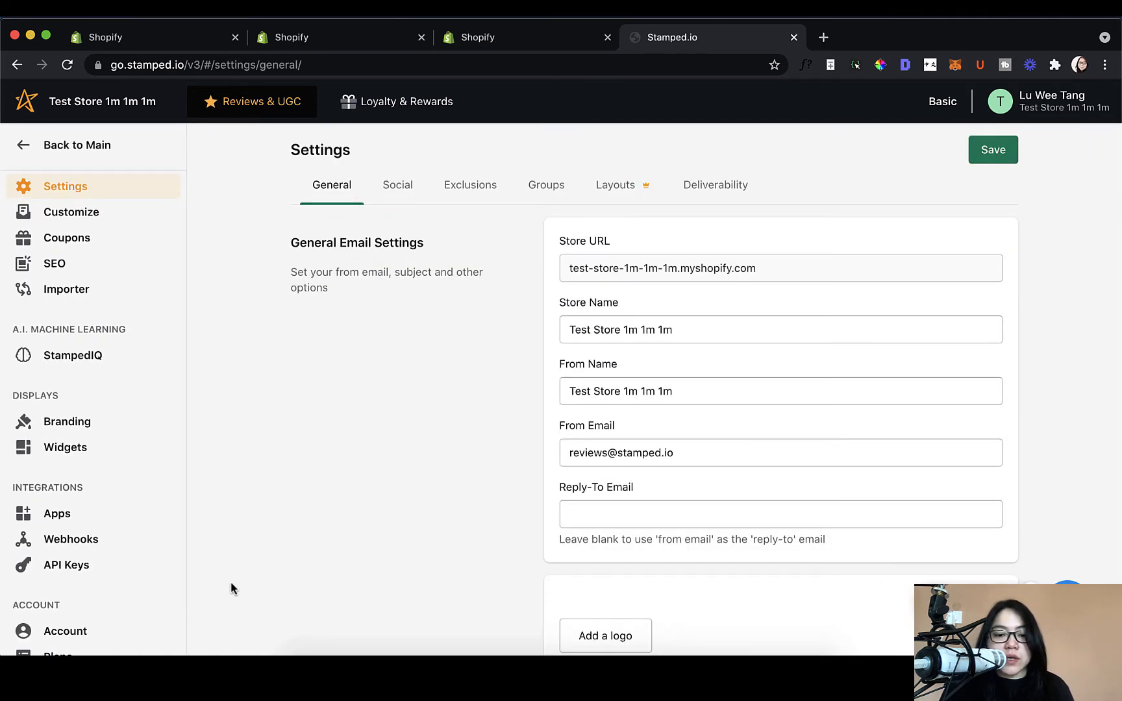
Step: Glance at the review Customize options, then return to the General email settings
{"action": "scroll", "coordinate": [232, 587], "scroll_direction": "down", "scroll_amount": 3}
{"action": "scroll", "coordinate": [231, 588], "scroll_direction": "up", "scroll_amount": 3}
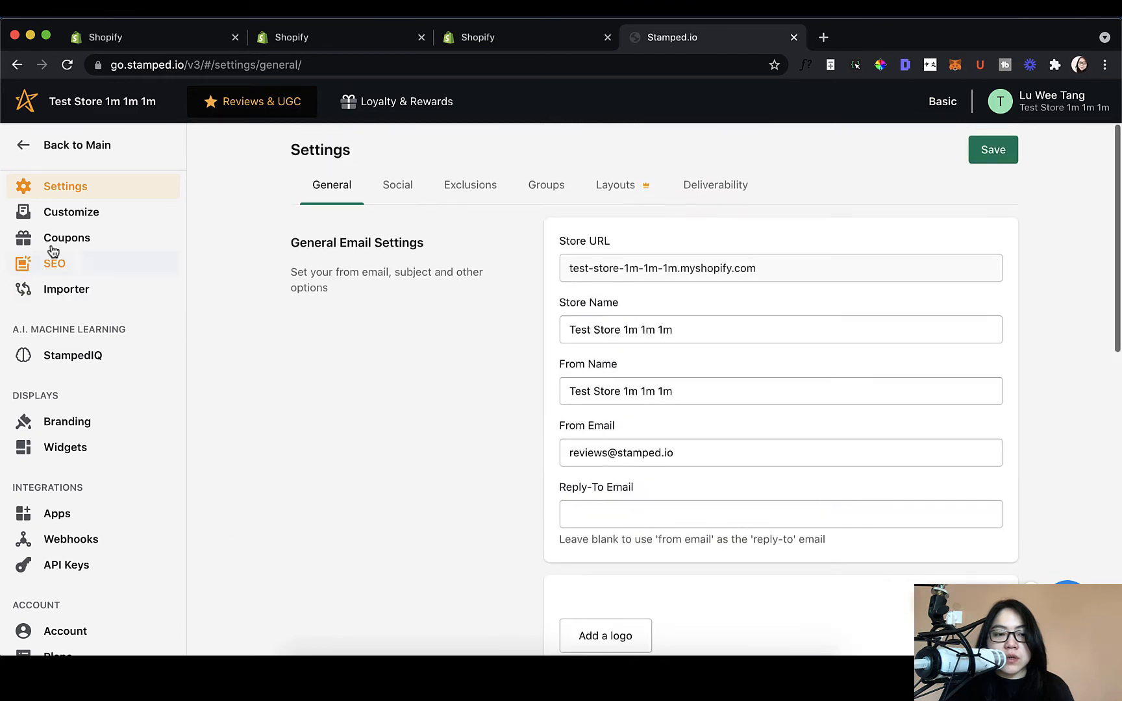
{"action": "left_click", "coordinate": [48, 211]}
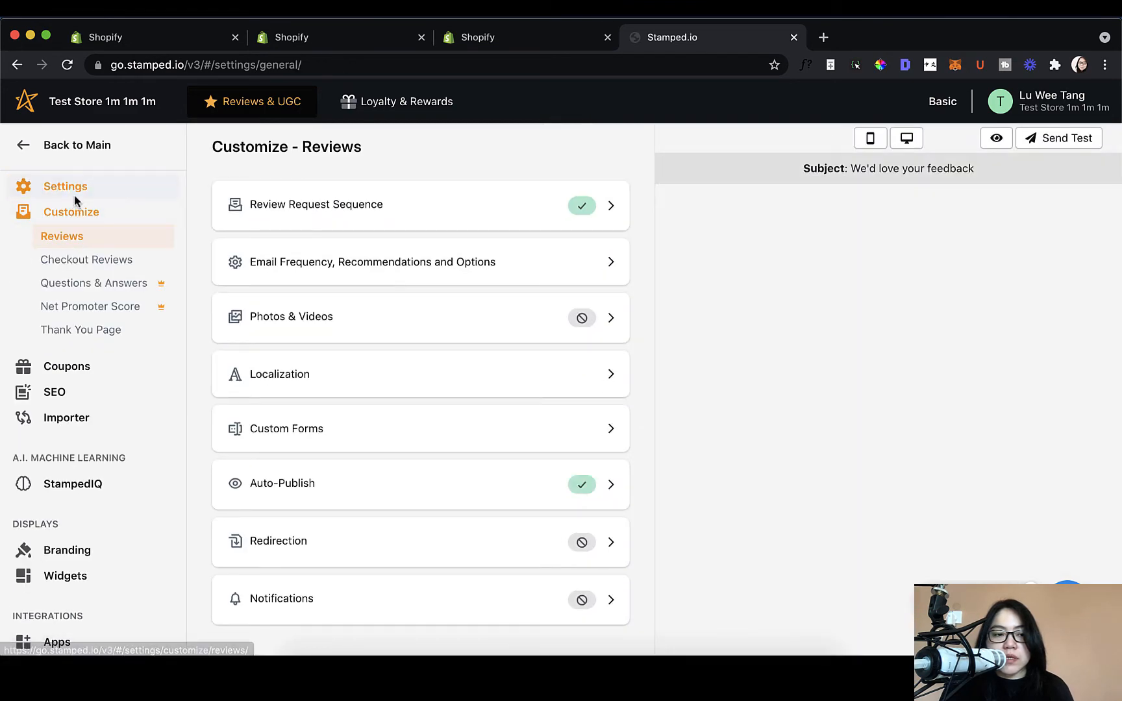
{"action": "left_click", "coordinate": [73, 188]}
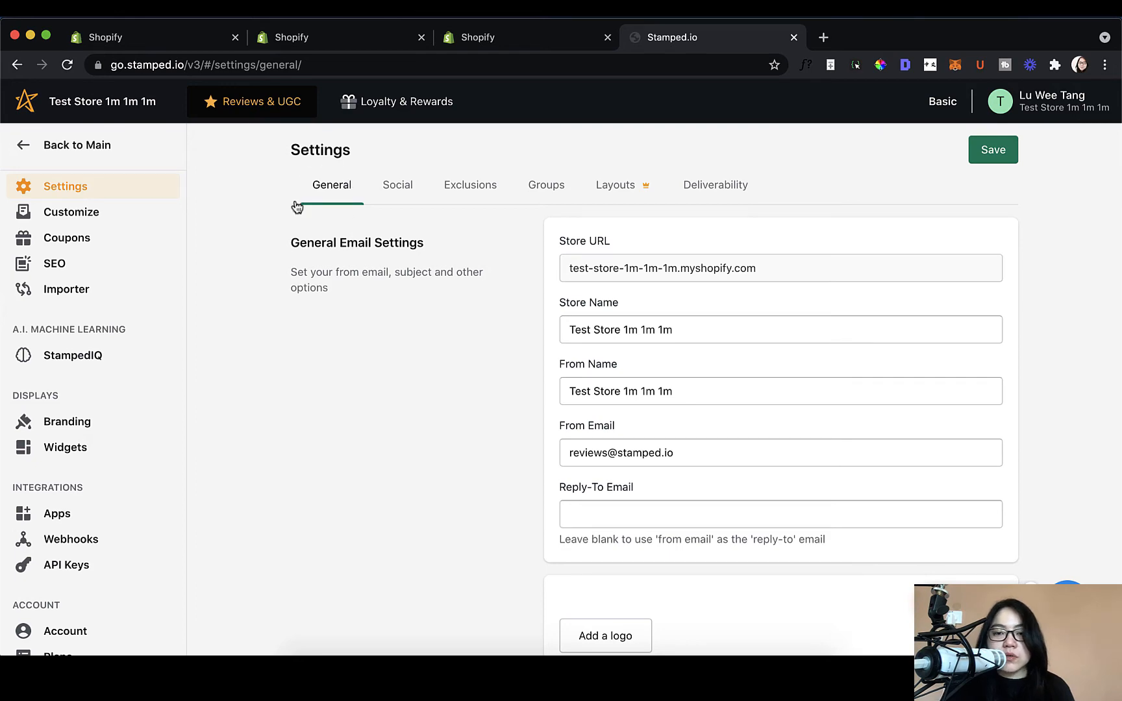
{"action": "scroll", "coordinate": [721, 405], "scroll_direction": "down", "scroll_amount": 10}
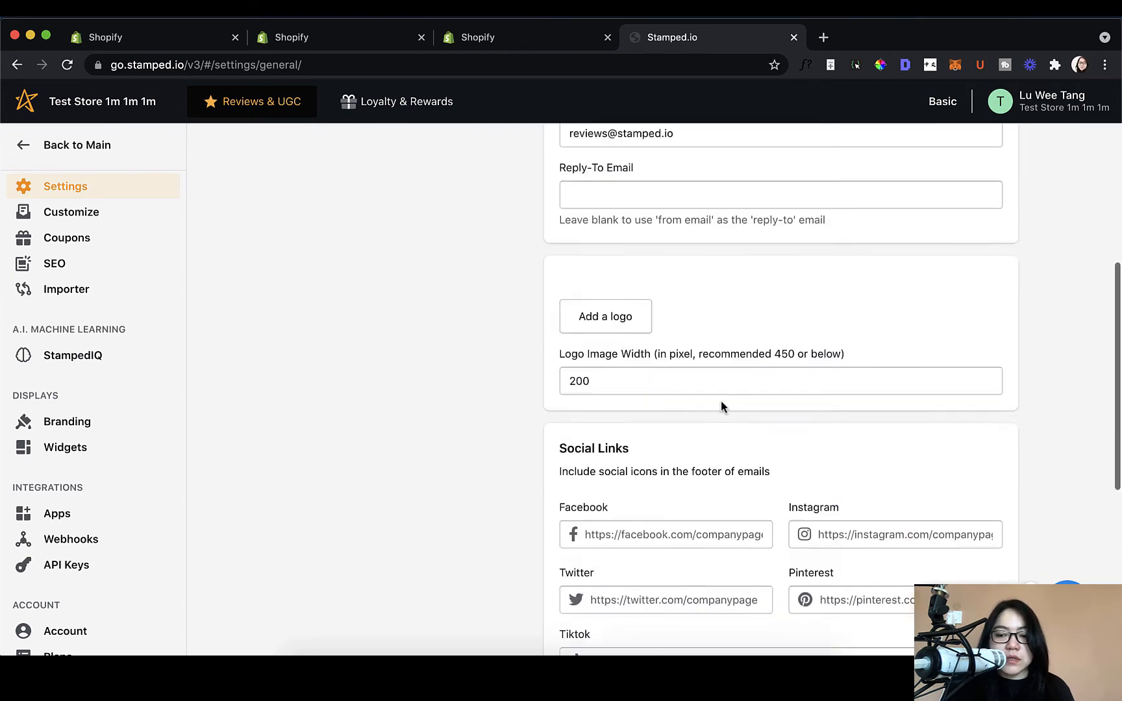
{"action": "scroll", "coordinate": [721, 406], "scroll_direction": "up", "scroll_amount": 10}
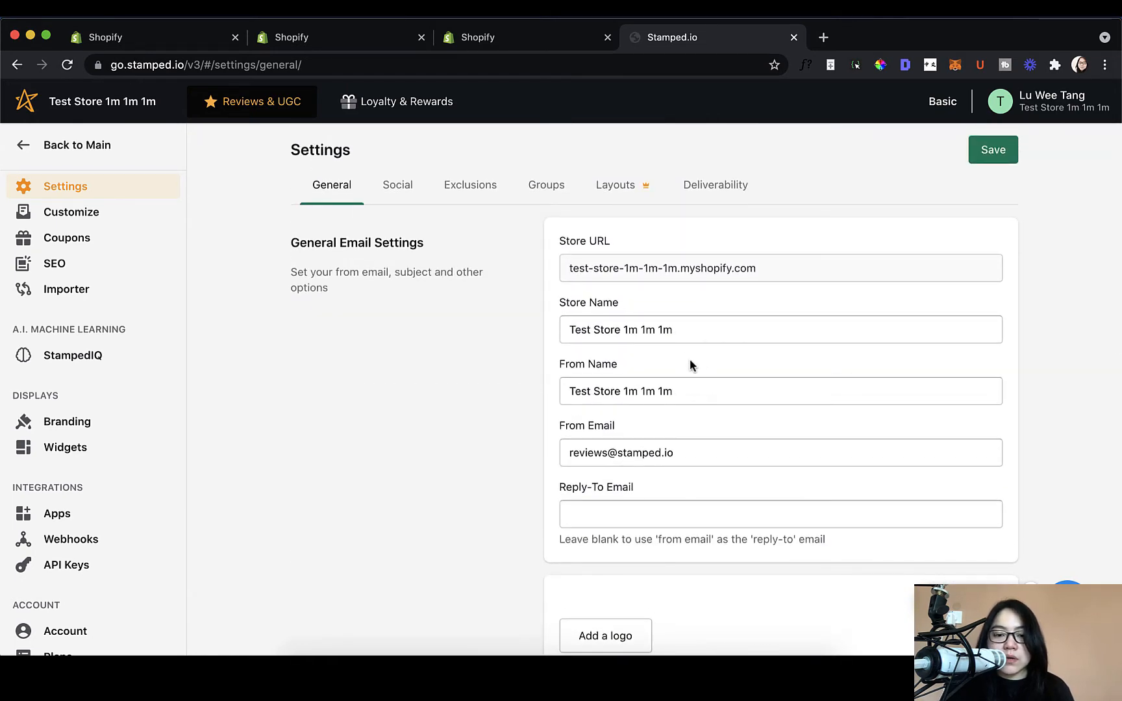
{"action": "scroll", "coordinate": [692, 363], "scroll_direction": "down", "scroll_amount": 1}
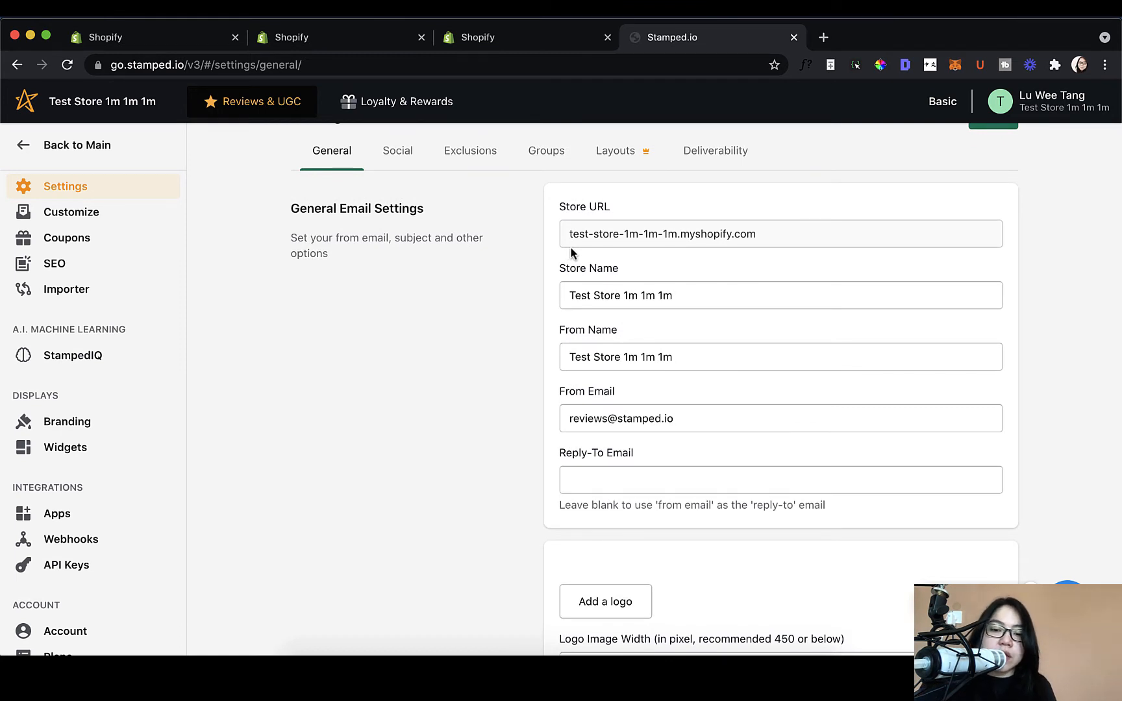
Step: Change the store name to 'Sneakers Forever 21'
{"action": "left_click_drag", "start_coordinate": [662, 294], "coordinate": [572, 296]}
{"action": "left_click", "coordinate": [694, 357]}
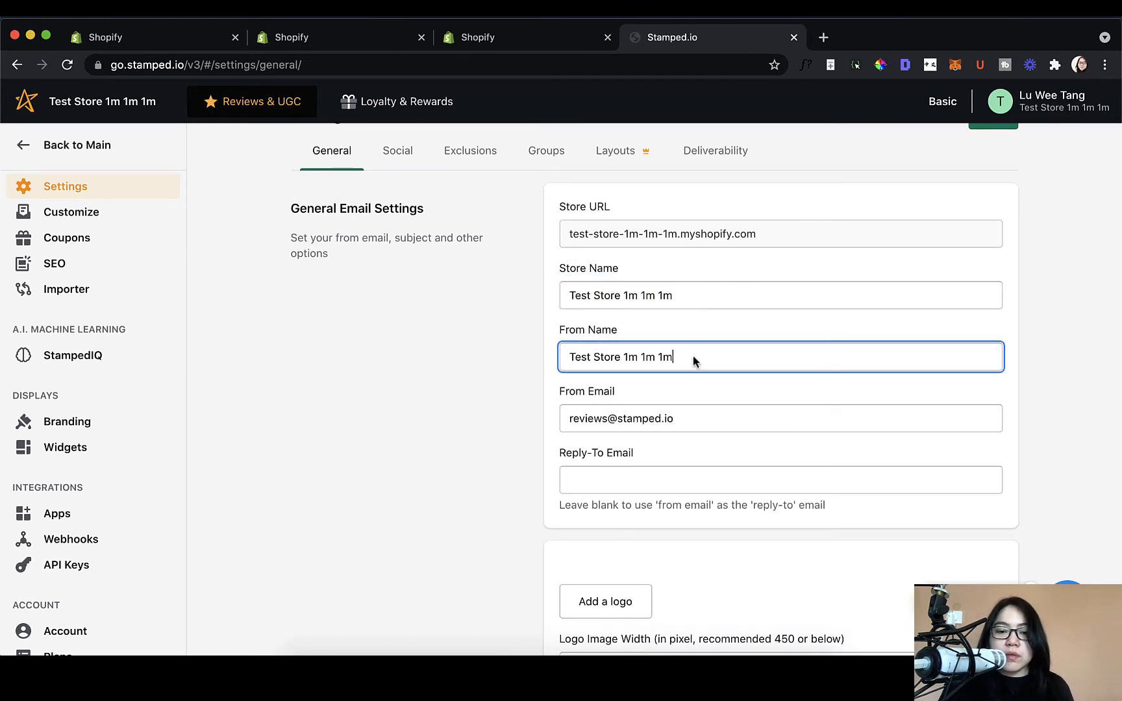
{"action": "triple_click", "coordinate": [698, 287]}
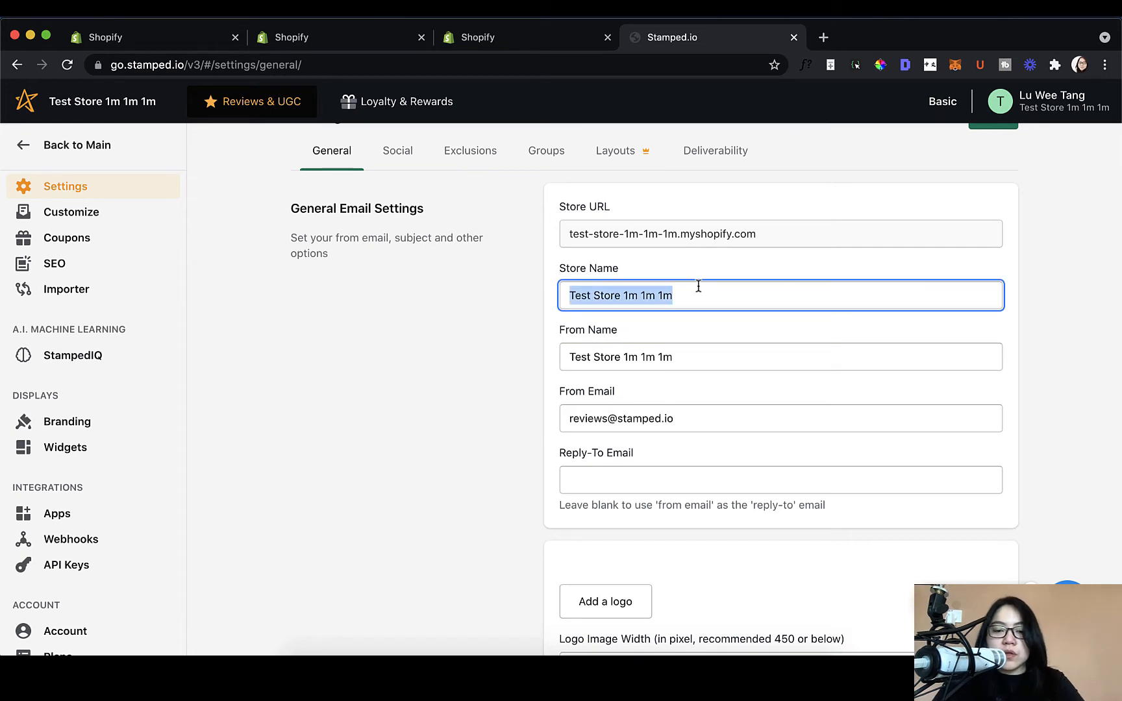
{"action": "key", "text": "BackSpace"}
{"action": "type", "text": "Sneakers f"}
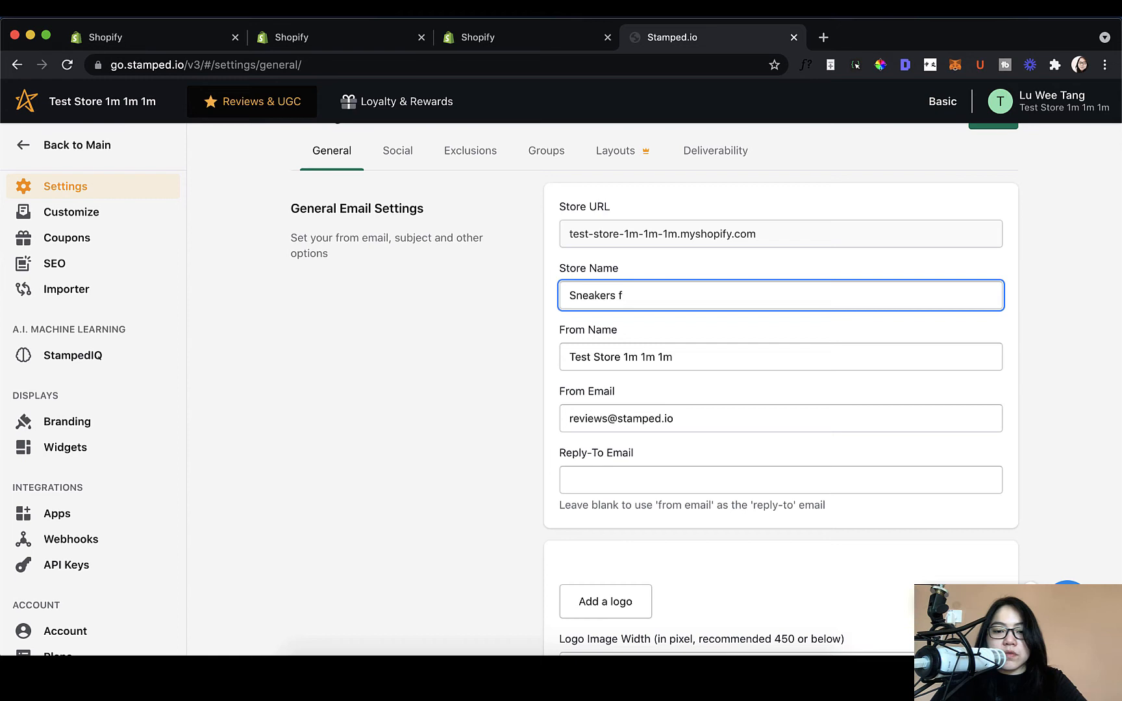
{"action": "key", "text": "BackSpace"}
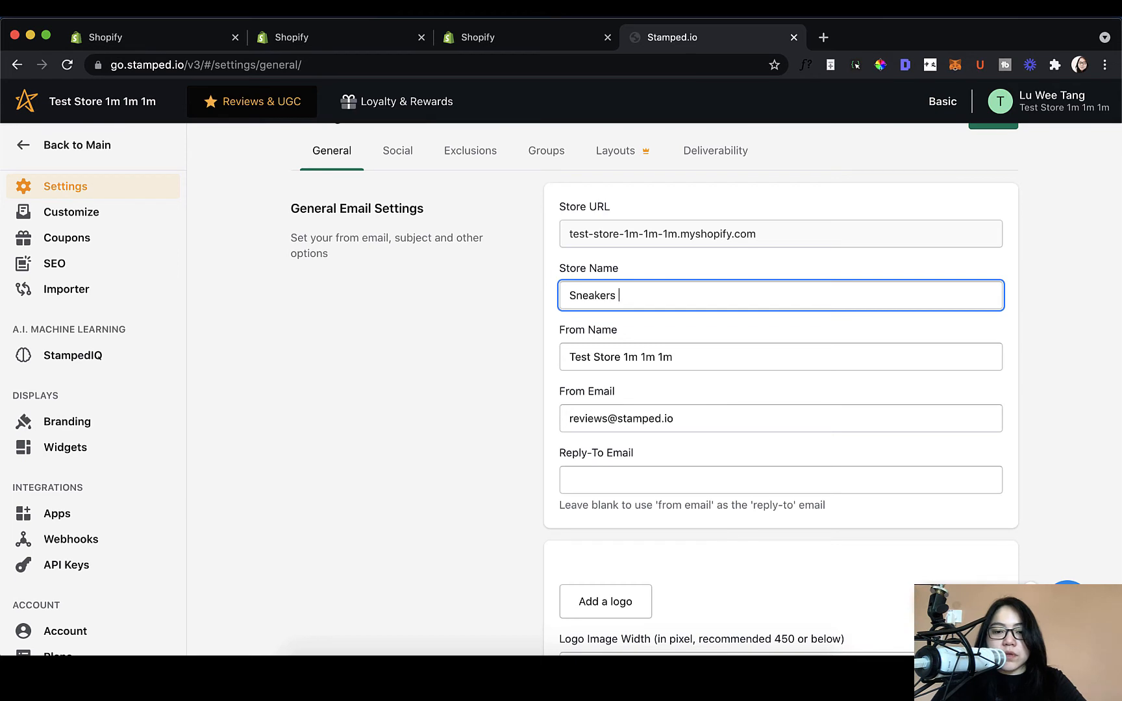
{"action": "type", "text": "Fore"}
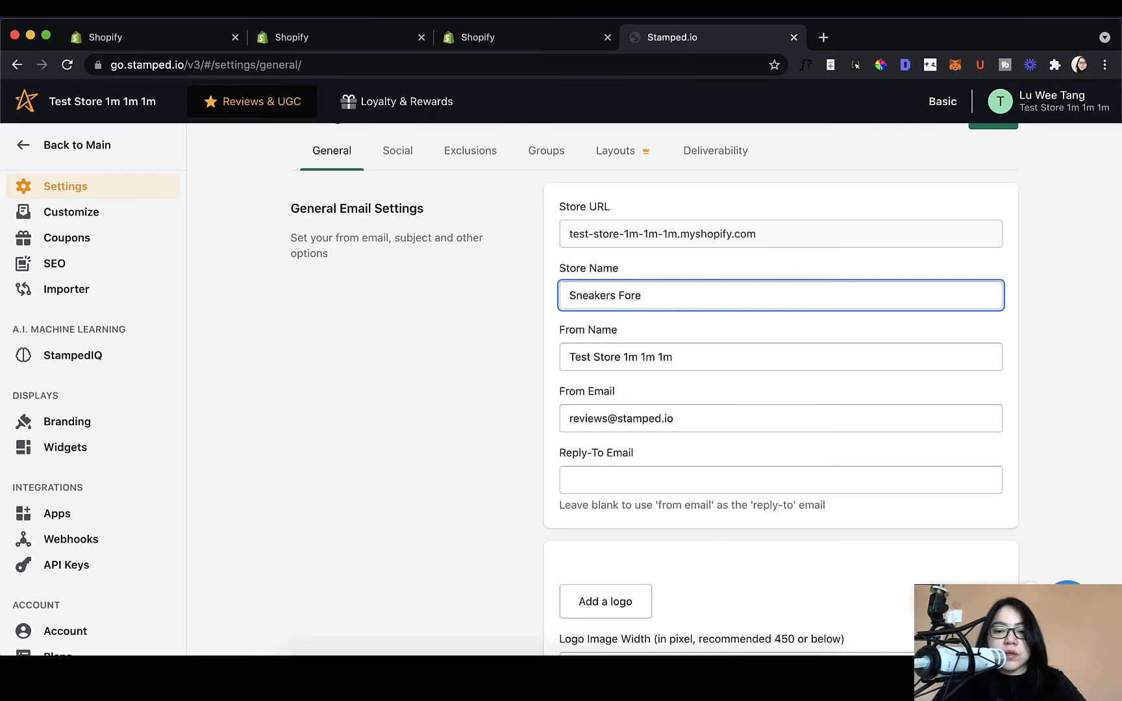
{"action": "type", "text": "ver 21"}
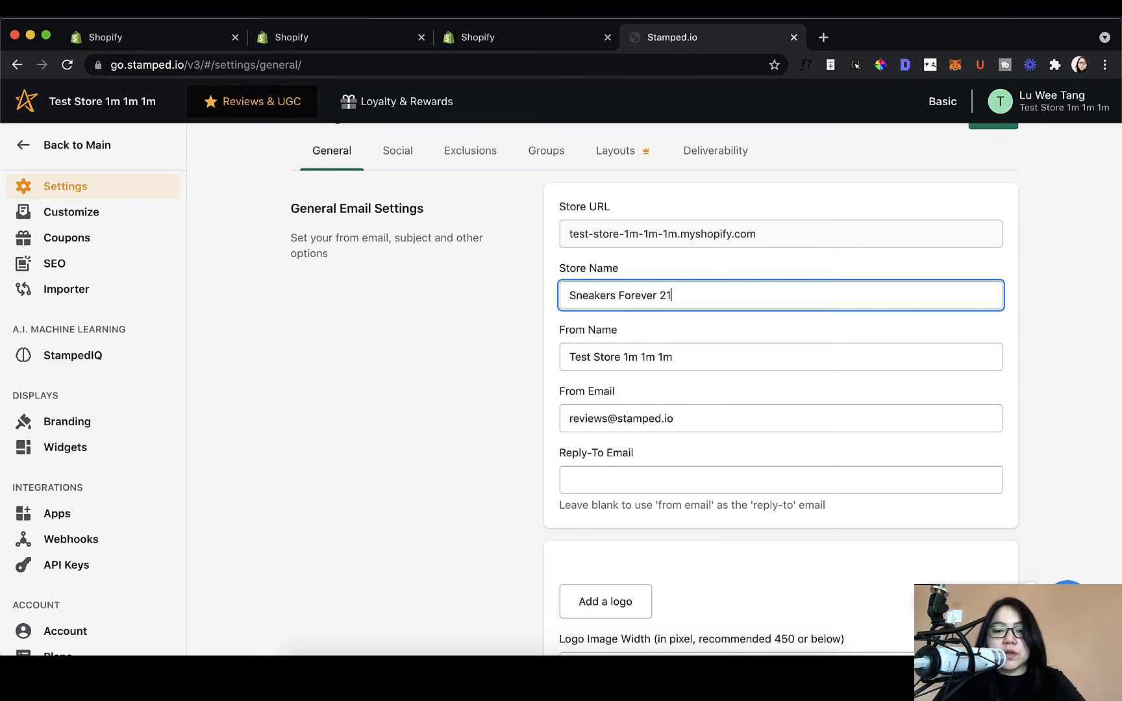
Step: Replace the From Name with a staff member's name at Sneakers Forever 21
{"action": "key", "text": "Tab"}
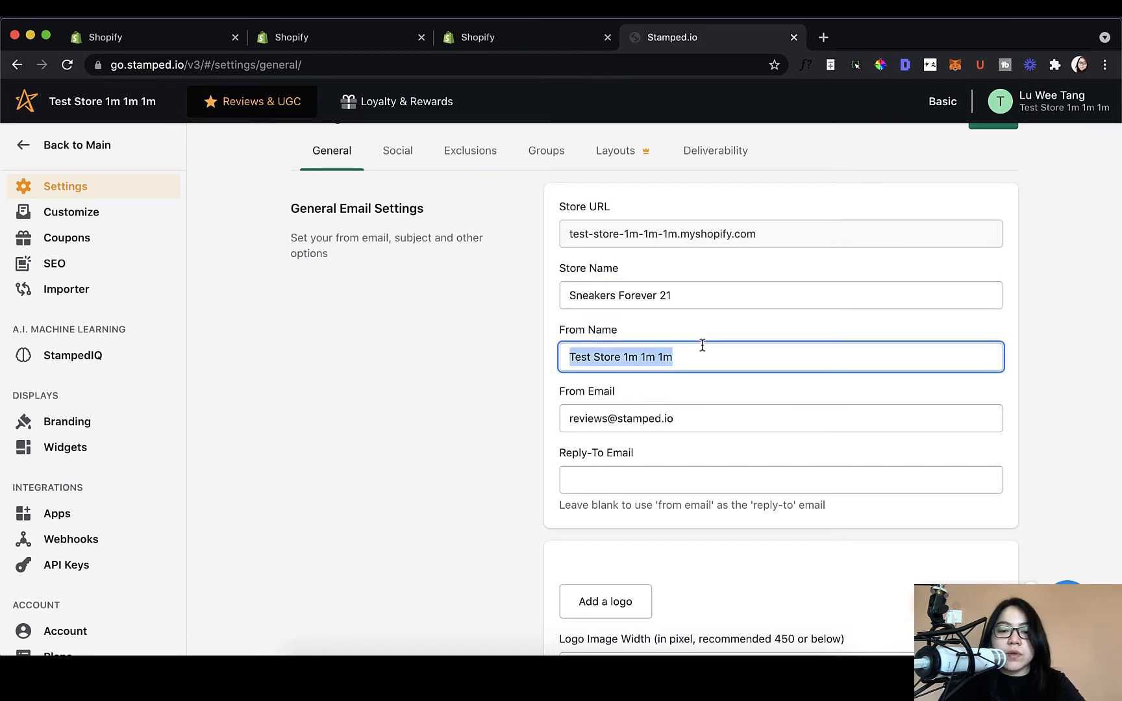
{"action": "key", "text": "BackSpace"}
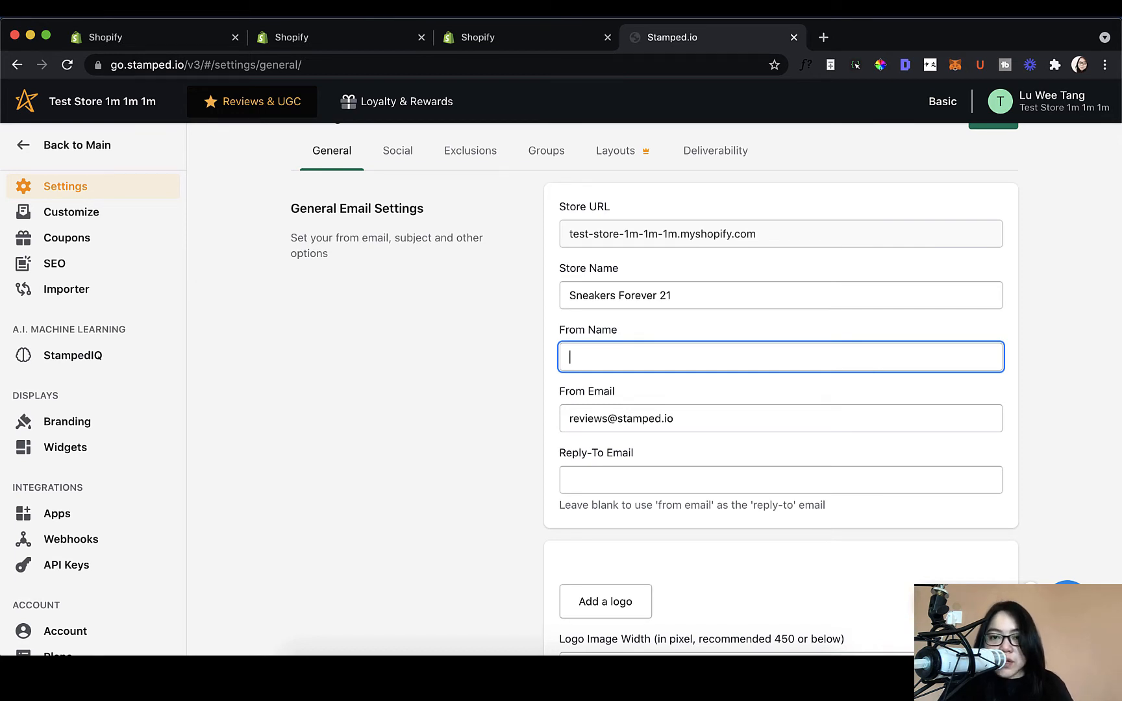
{"action": "type", "text": "arketing"}
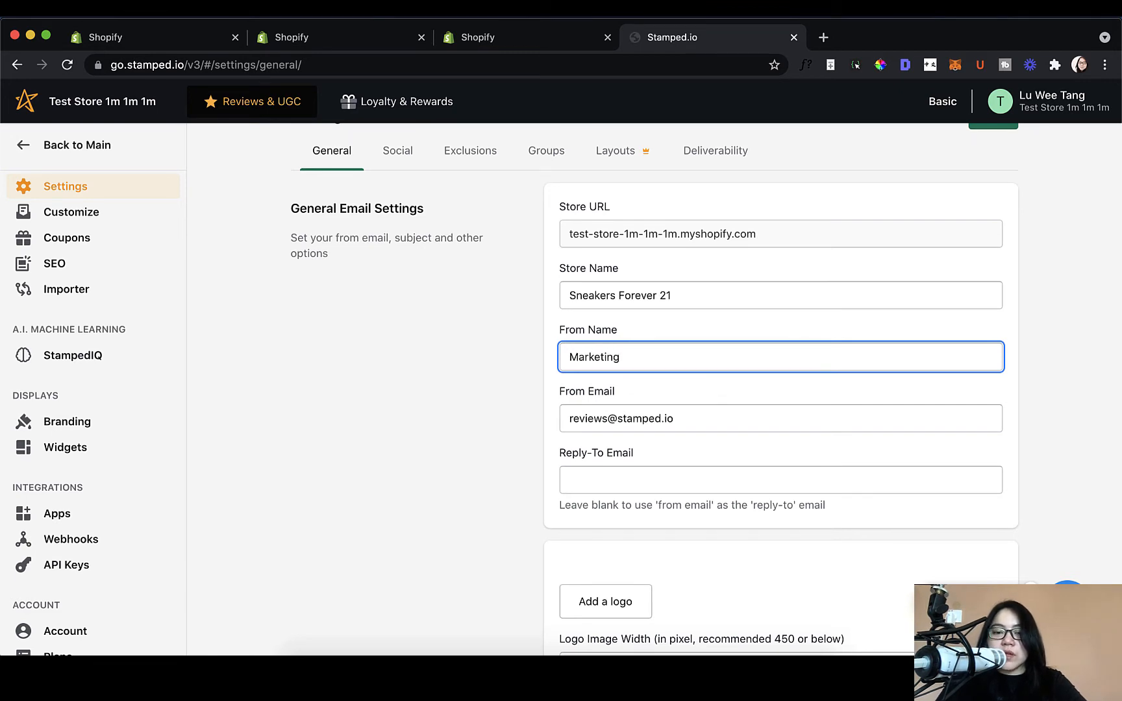
{"action": "key", "text": "super+a"}
{"action": "key", "text": "BackSpace"}
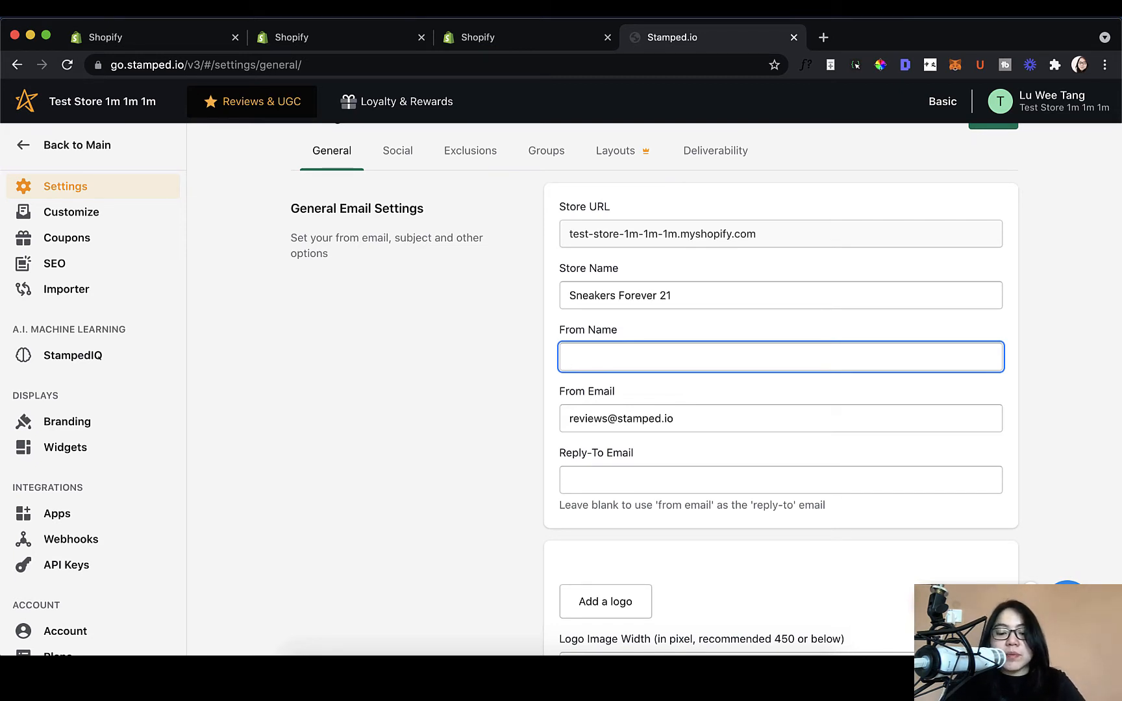
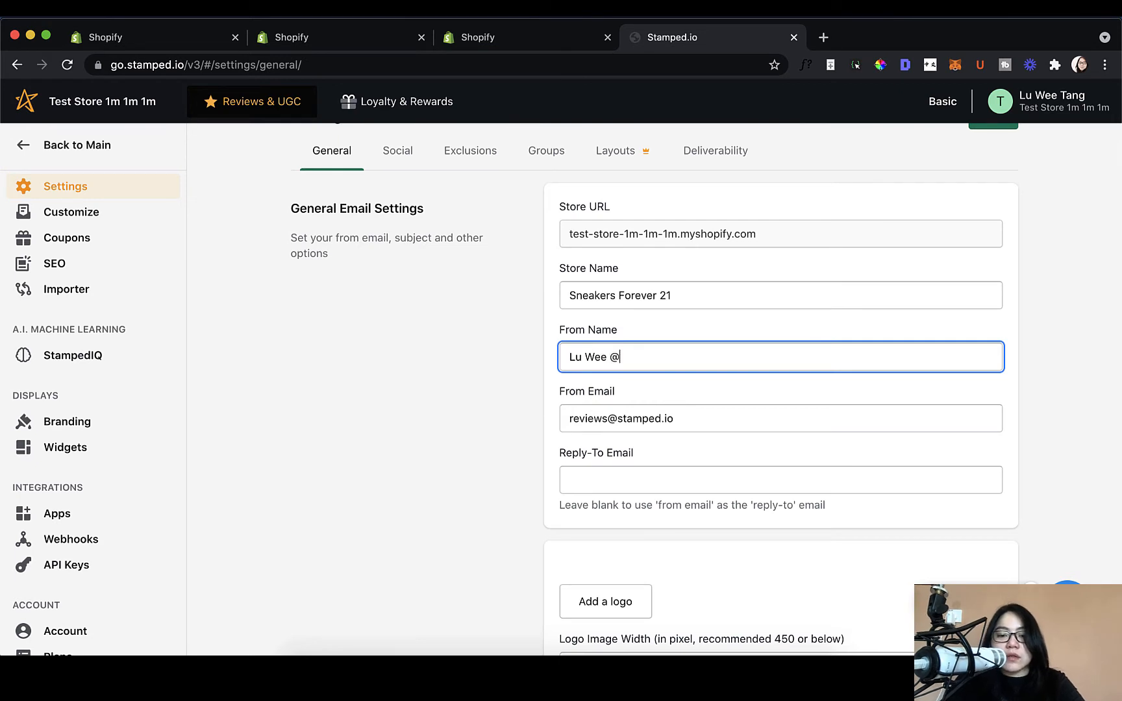
{"action": "type", "text": " Sneakers F"}
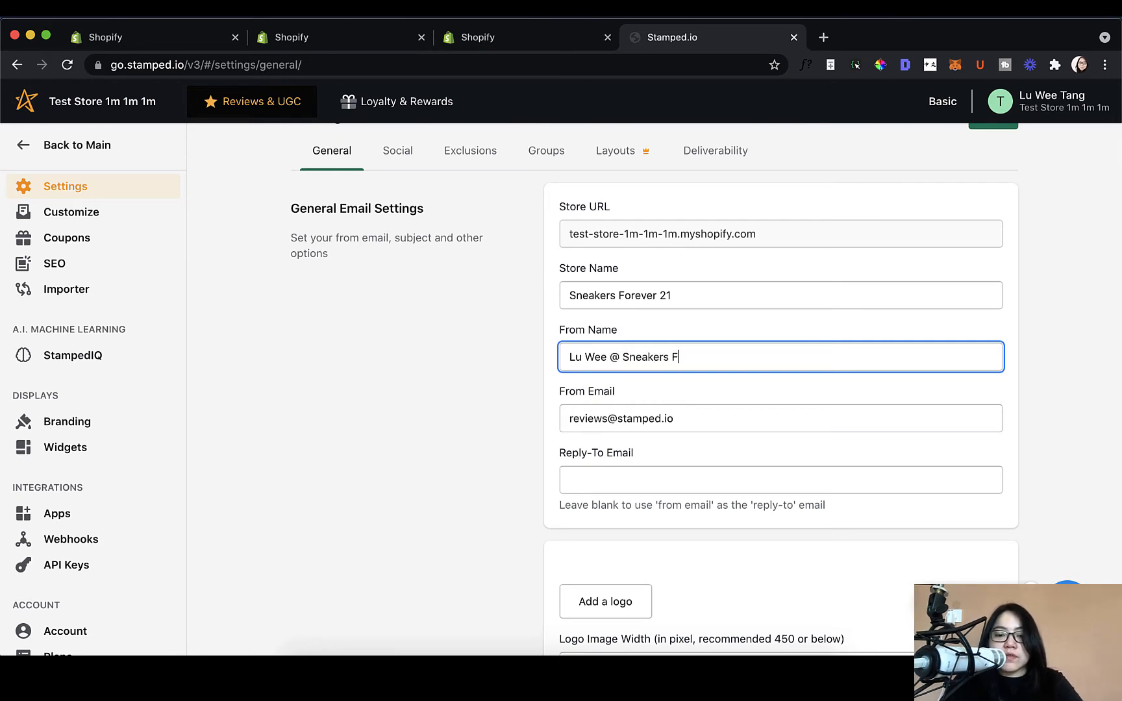
{"action": "type", "text": "orever 21"}
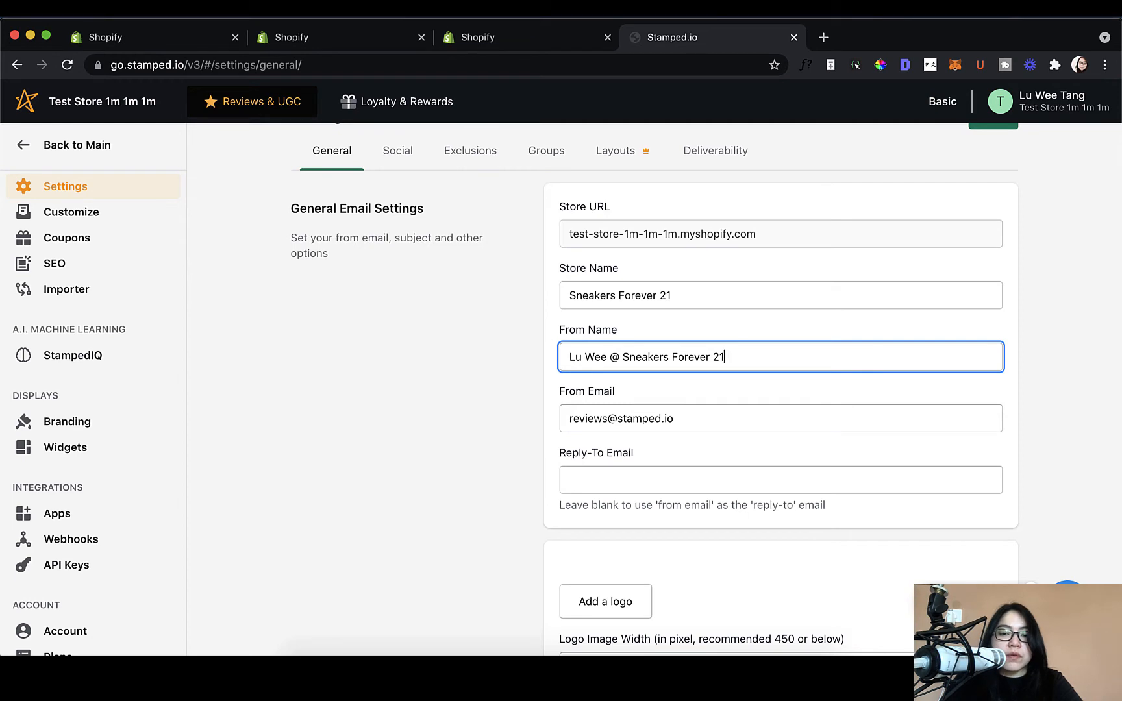
{"action": "key", "text": "BackSpace"}
{"action": "key", "text": "BackSpace"}
{"action": "key", "text": "BackSpace"}
{"action": "key", "text": "BackSpace"}
{"action": "key", "text": "BackSpace"}
{"action": "key", "text": "BackSpace"}
{"action": "key", "text": "BackSpace"}
{"action": "key", "text": "BackSpace"}
{"action": "key", "text": "BackSpace"}
{"action": "key", "text": "BackSpace"}
{"action": "key", "text": "BackSpace"}
{"action": "key", "text": "BackSpace"}
{"action": "key", "text": "BackSpace"}
{"action": "key", "text": "BackSpace"}
{"action": "key", "text": "BackSpace"}
{"action": "key", "text": "BackSpace"}
{"action": "key", "text": "BackSpace"}
{"action": "key", "text": "BackSpace"}
{"action": "key", "text": "BackSpace"}
{"action": "key", "text": "BackSpace"}
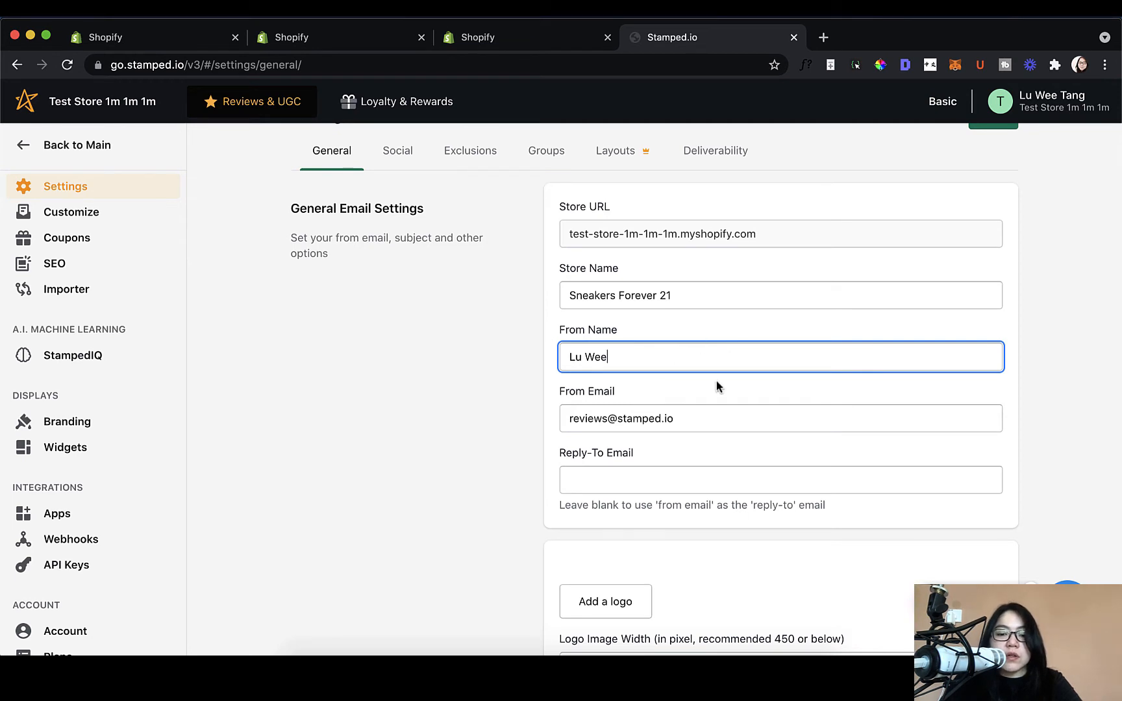
Step: Set From Email to the store's feedback address and leave Reply-To Email blank
{"action": "left_click", "coordinate": [694, 420]}
{"action": "key", "text": "super+a"}
{"action": "key", "text": "BackSpace"}
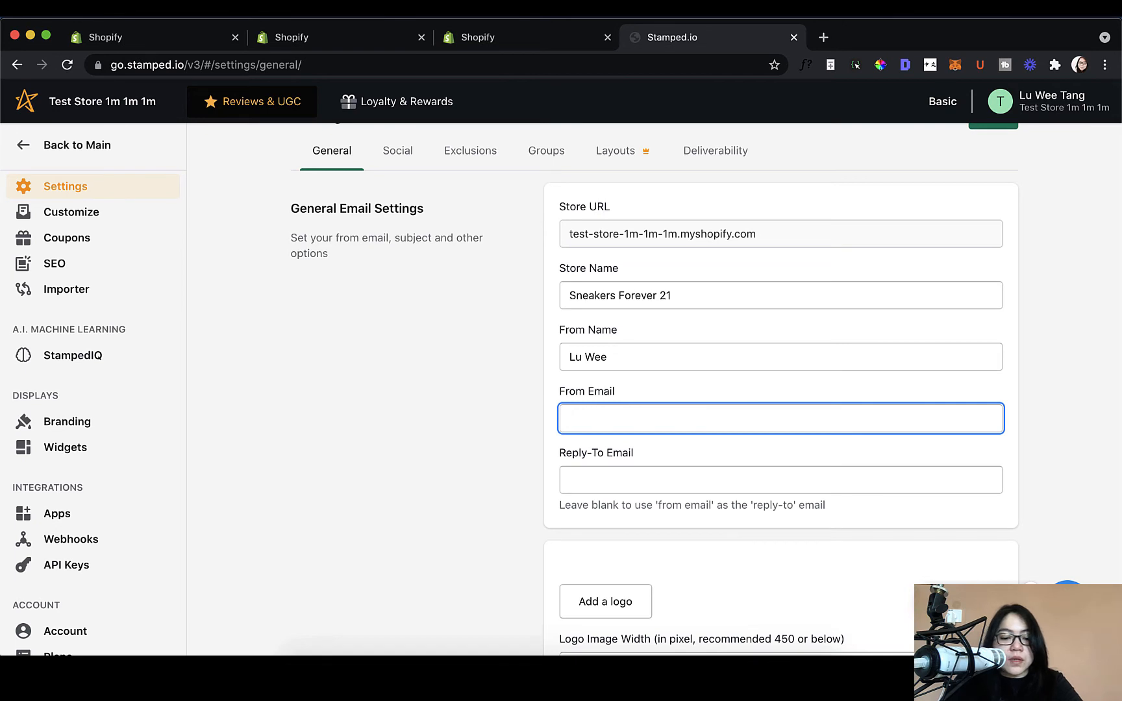
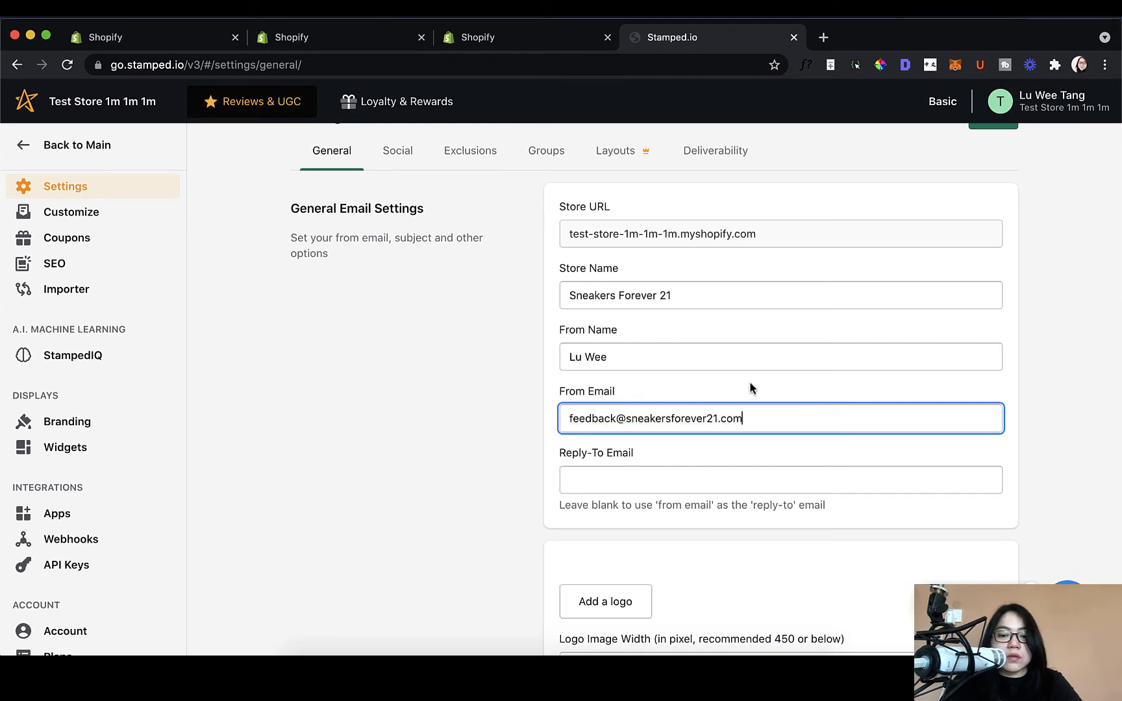
{"action": "triple_click", "coordinate": [717, 419]}
{"action": "key", "text": "super+c"}
{"action": "left_click", "coordinate": [715, 475]}
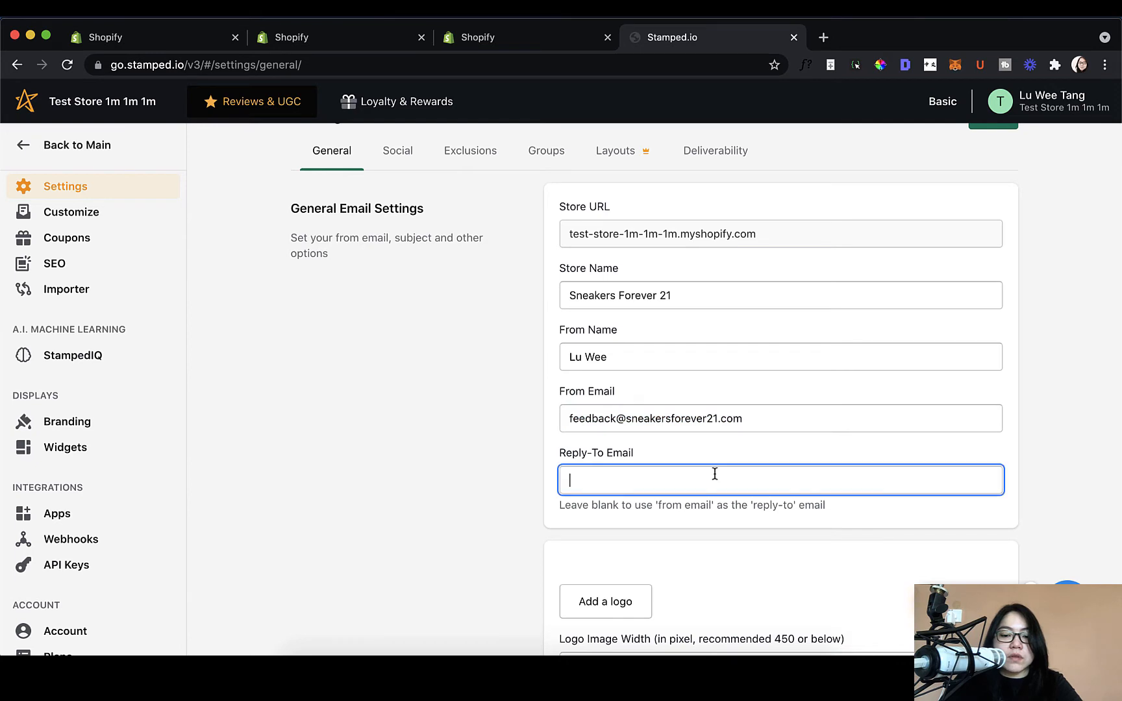
{"action": "key", "text": "super+v"}
{"action": "key", "text": "super+z"}
{"action": "left_click", "coordinate": [781, 519]}
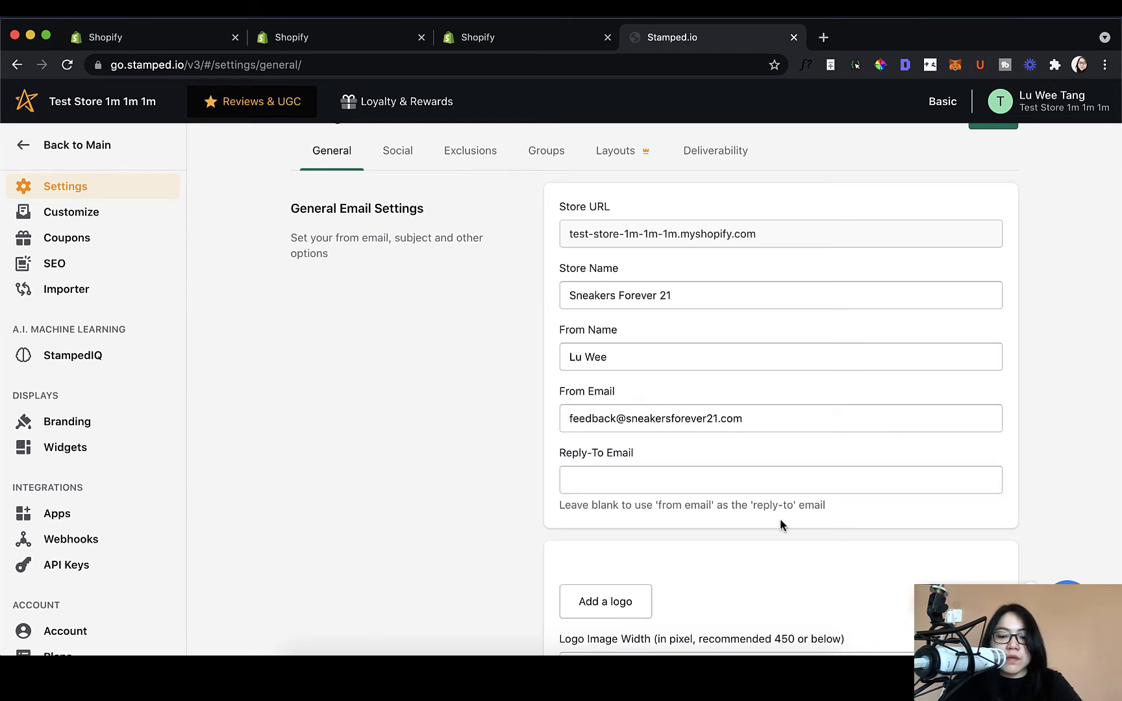
{"action": "scroll", "coordinate": [781, 524], "scroll_direction": "down", "scroll_amount": 1}
{"action": "scroll", "coordinate": [713, 504], "scroll_direction": "down", "scroll_amount": 1}
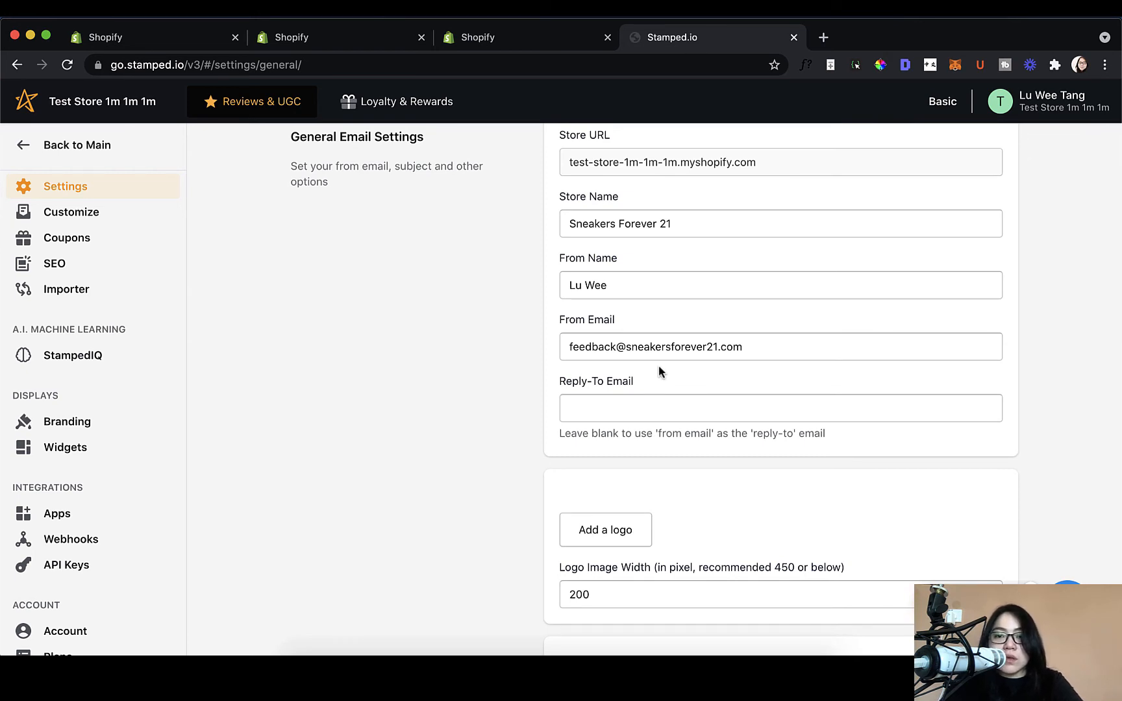
{"action": "scroll", "coordinate": [659, 372], "scroll_direction": "down", "scroll_amount": 4}
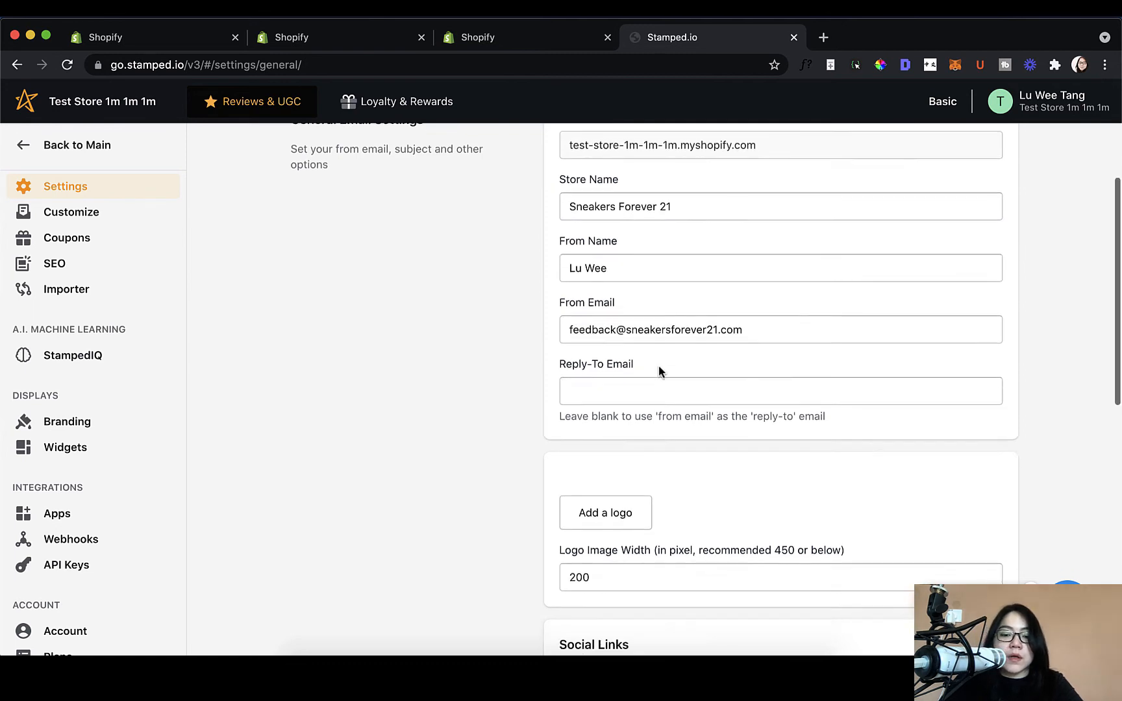
{"action": "scroll", "coordinate": [643, 451], "scroll_direction": "down", "scroll_amount": 10}
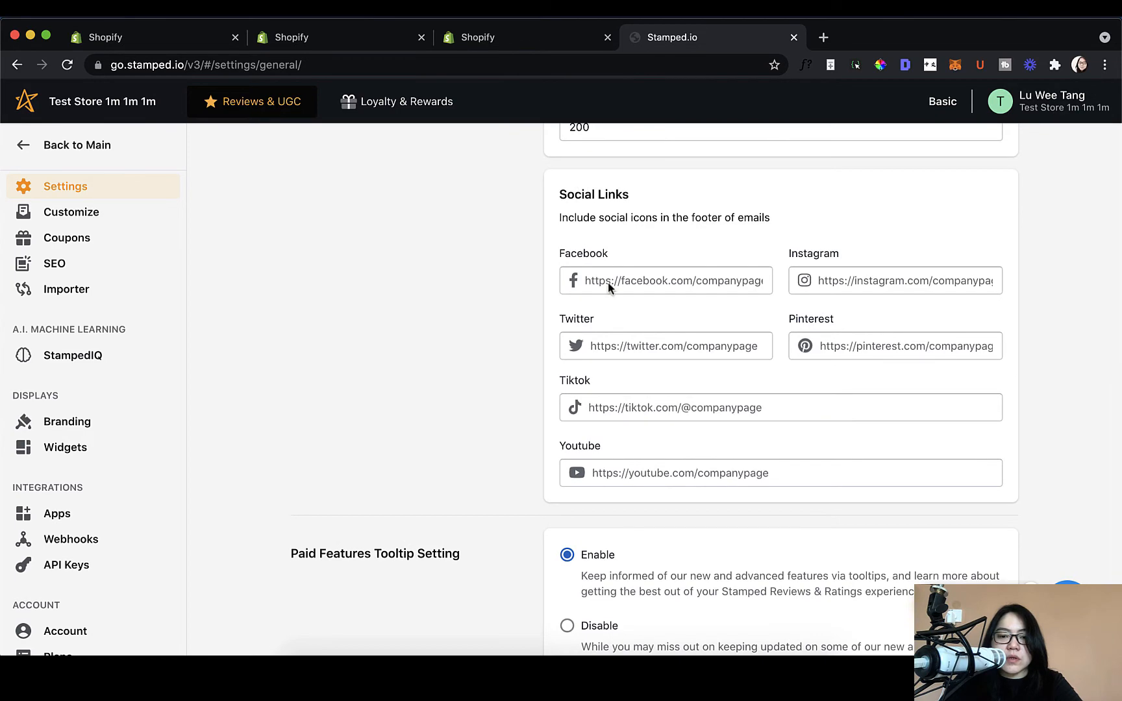
{"action": "scroll", "coordinate": [643, 547], "scroll_direction": "down", "scroll_amount": 4}
{"action": "scroll", "coordinate": [644, 548], "scroll_direction": "up", "scroll_amount": 20}
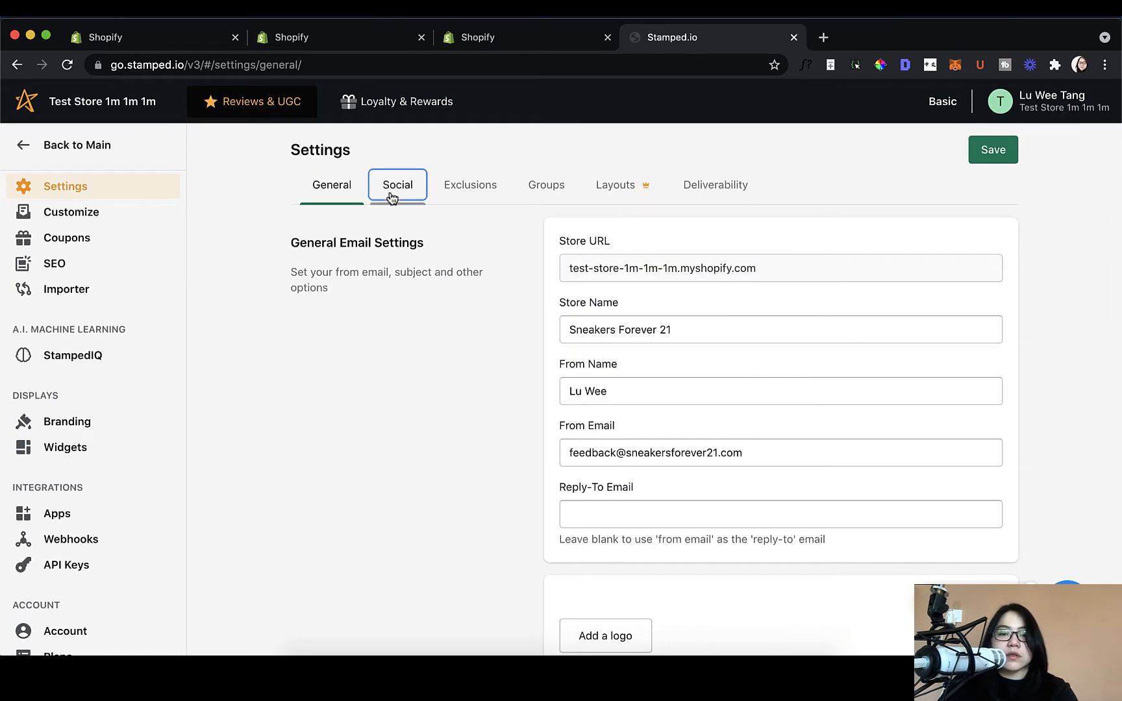
Step: Open Social settings and review the unconnected Facebook, Twitter, Tumblr accounts and Social Push options
{"action": "left_click", "coordinate": [399, 189]}
{"action": "scroll", "coordinate": [509, 274], "scroll_direction": "down", "scroll_amount": 1}
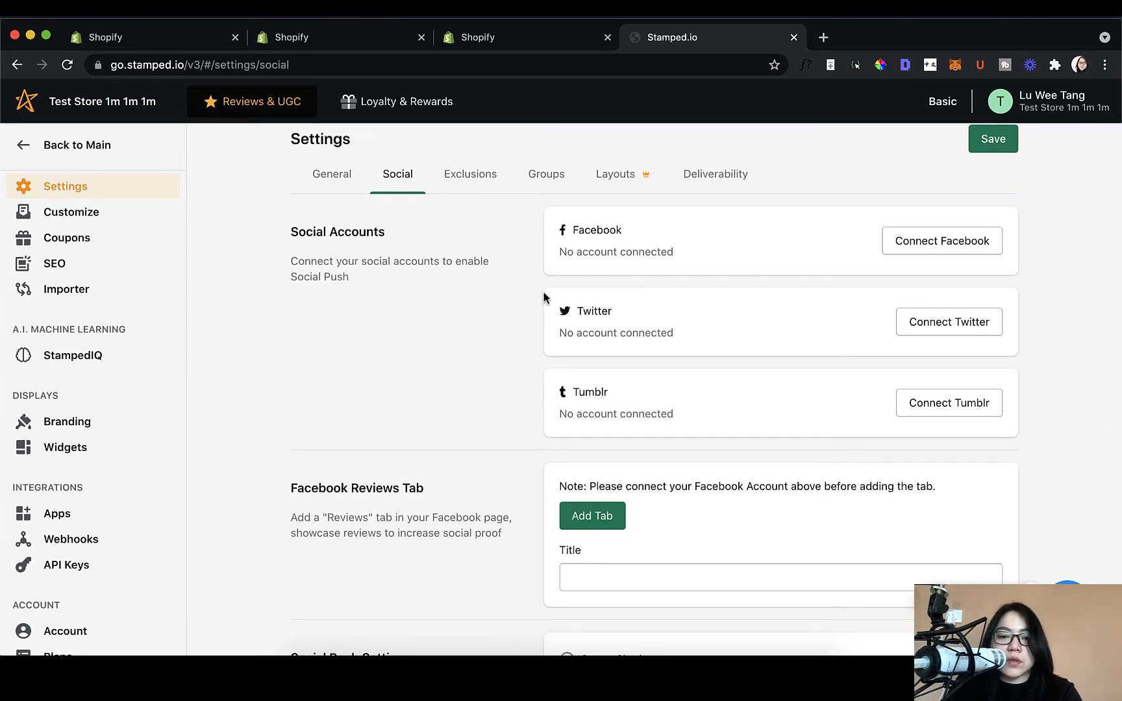
{"action": "scroll", "coordinate": [543, 295], "scroll_direction": "down", "scroll_amount": 1}
{"action": "scroll", "coordinate": [544, 297], "scroll_direction": "up", "scroll_amount": 2}
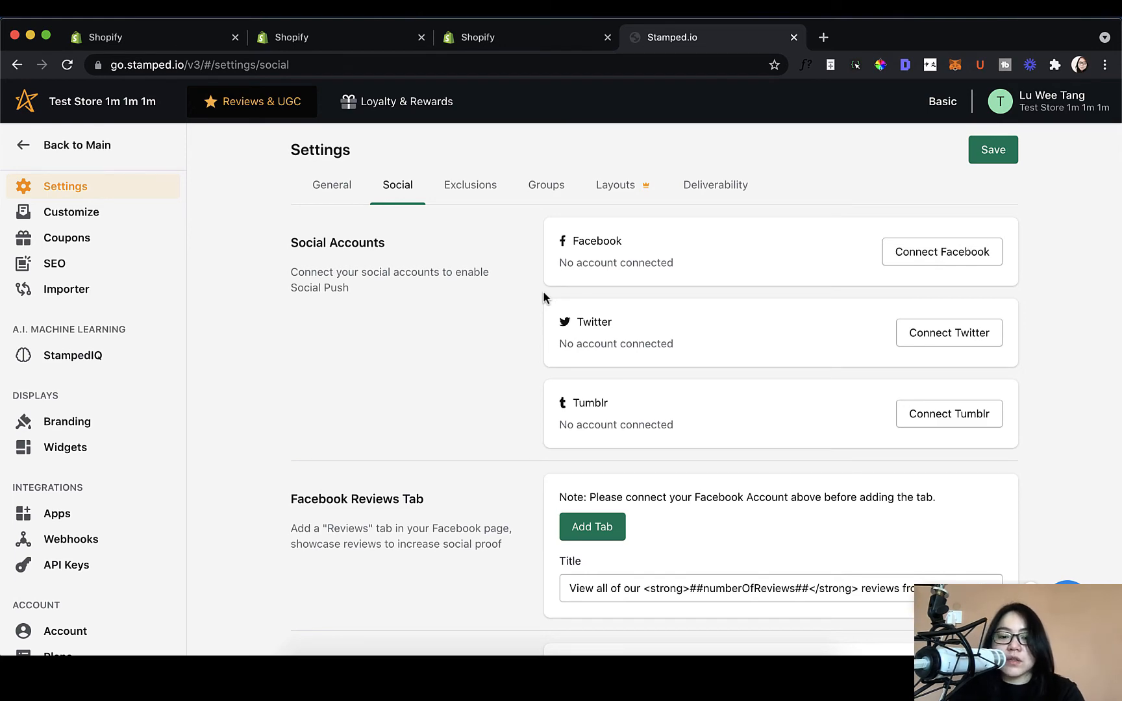
{"action": "scroll", "coordinate": [545, 297], "scroll_direction": "down", "scroll_amount": 5}
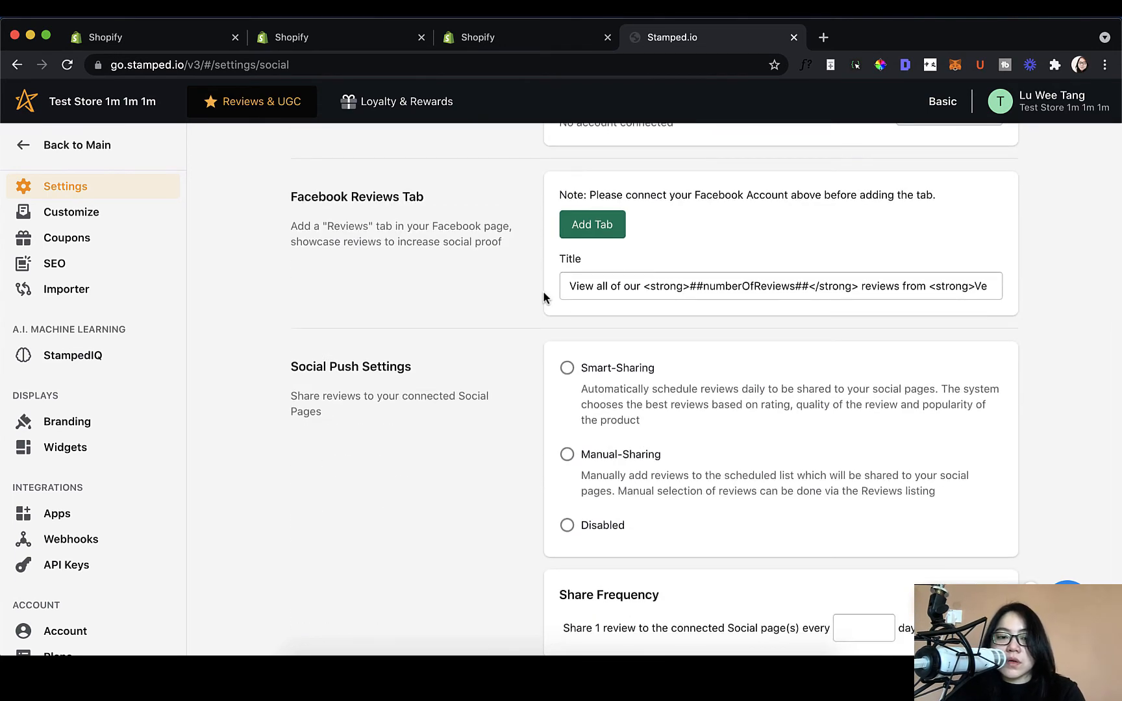
{"action": "scroll", "coordinate": [558, 499], "scroll_direction": "down", "scroll_amount": 2}
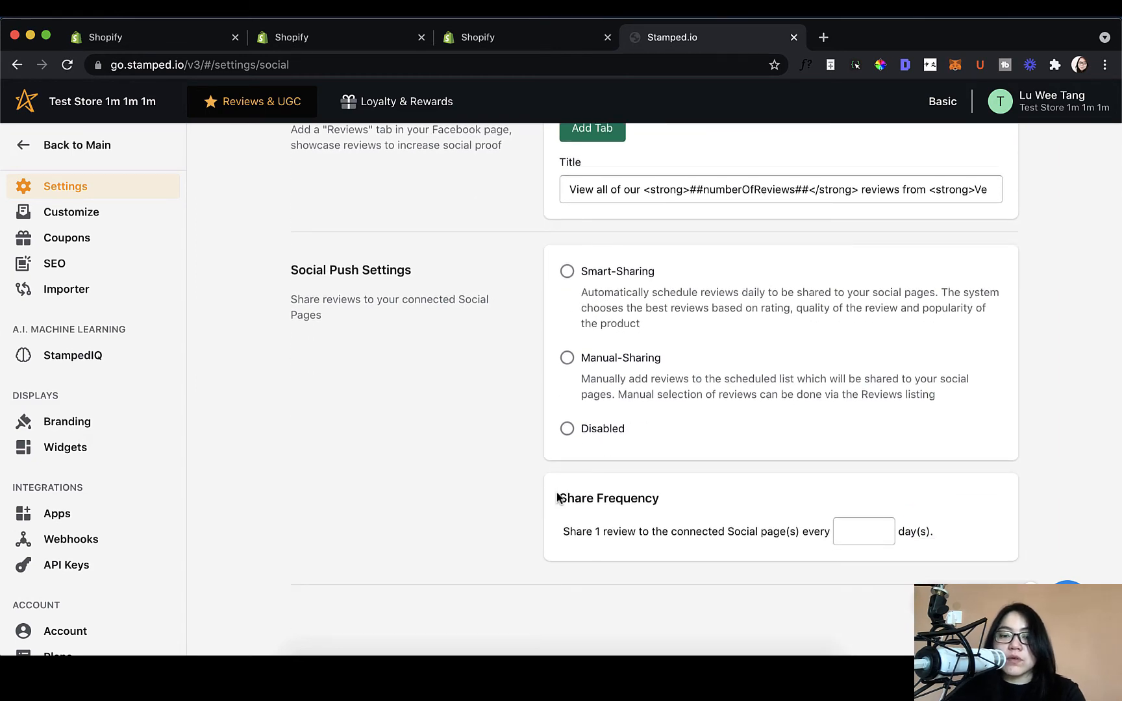
{"action": "scroll", "coordinate": [557, 498], "scroll_direction": "up", "scroll_amount": 8}
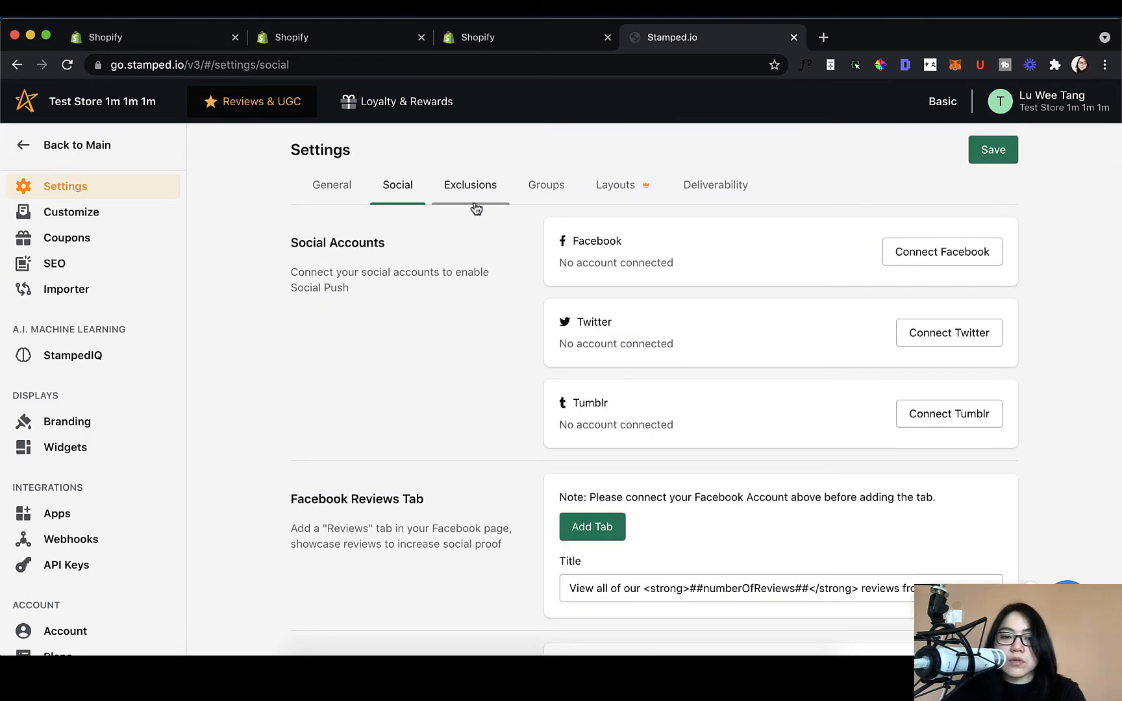
Step: In Exclusions, choose Opt-In only so review emails reach only marketing-consenting customers, then open Groups
{"action": "left_click", "coordinate": [476, 200]}
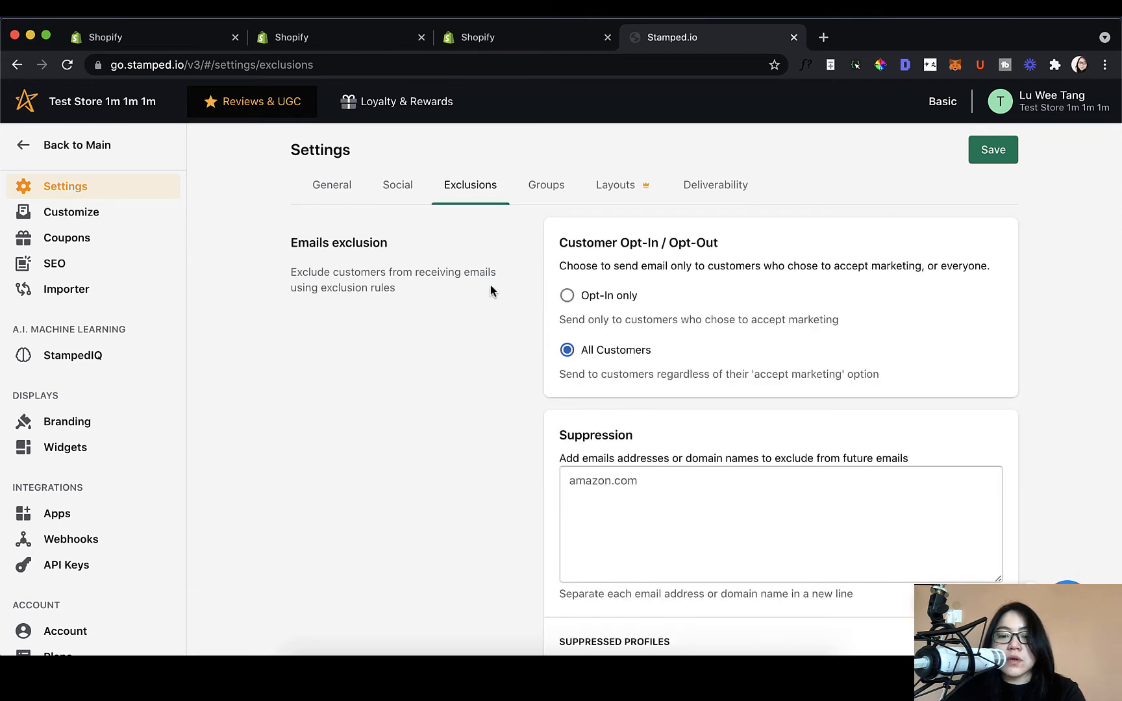
{"action": "scroll", "coordinate": [491, 290], "scroll_direction": "down", "scroll_amount": 1}
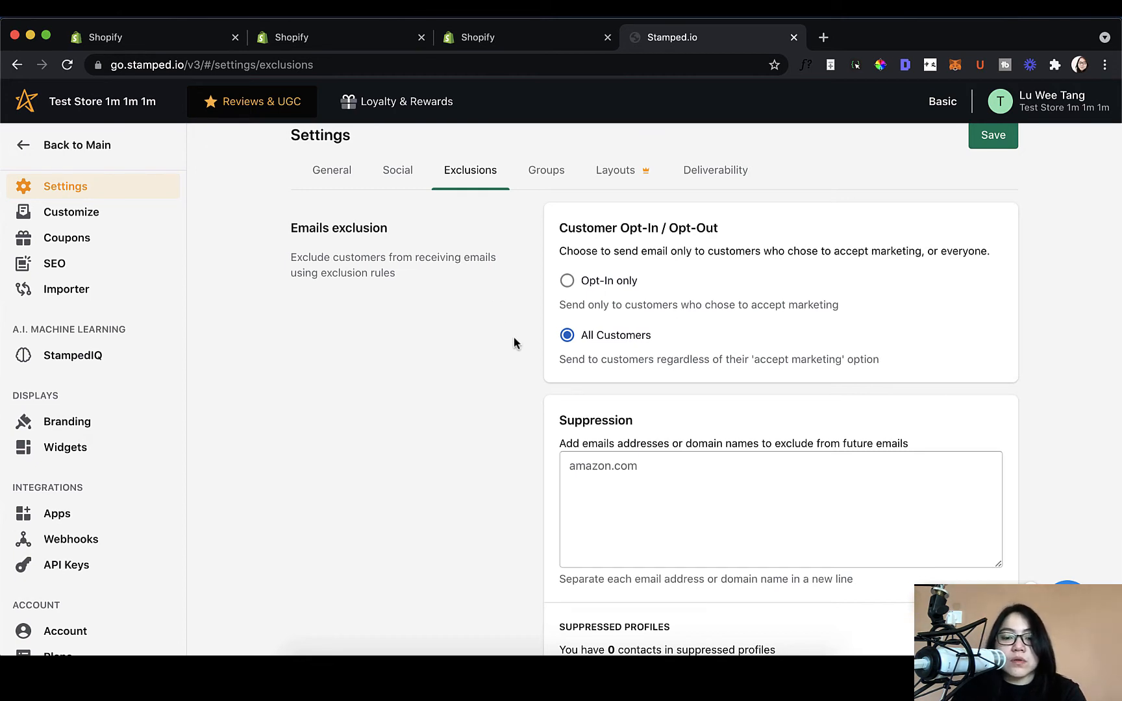
{"action": "scroll", "coordinate": [556, 380], "scroll_direction": "down", "scroll_amount": 5}
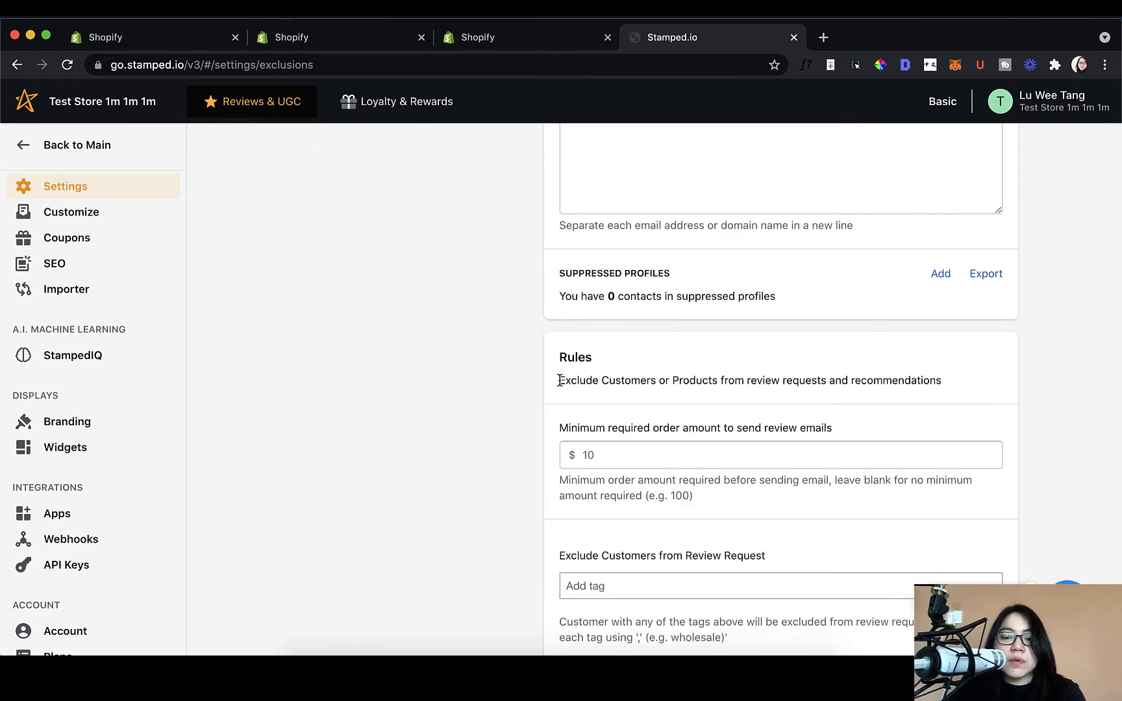
{"action": "scroll", "coordinate": [559, 380], "scroll_direction": "down", "scroll_amount": 4}
{"action": "scroll", "coordinate": [559, 381], "scroll_direction": "down", "scroll_amount": 3}
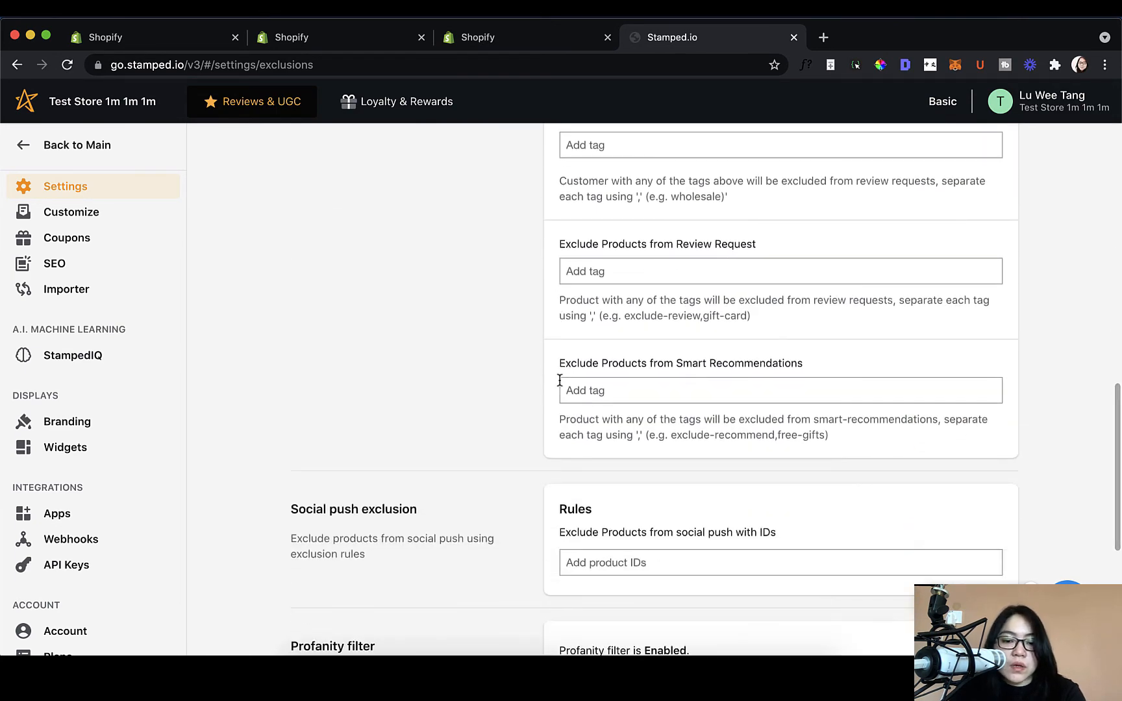
{"action": "scroll", "coordinate": [559, 381], "scroll_direction": "up", "scroll_amount": 15}
{"action": "left_click", "coordinate": [644, 500]}
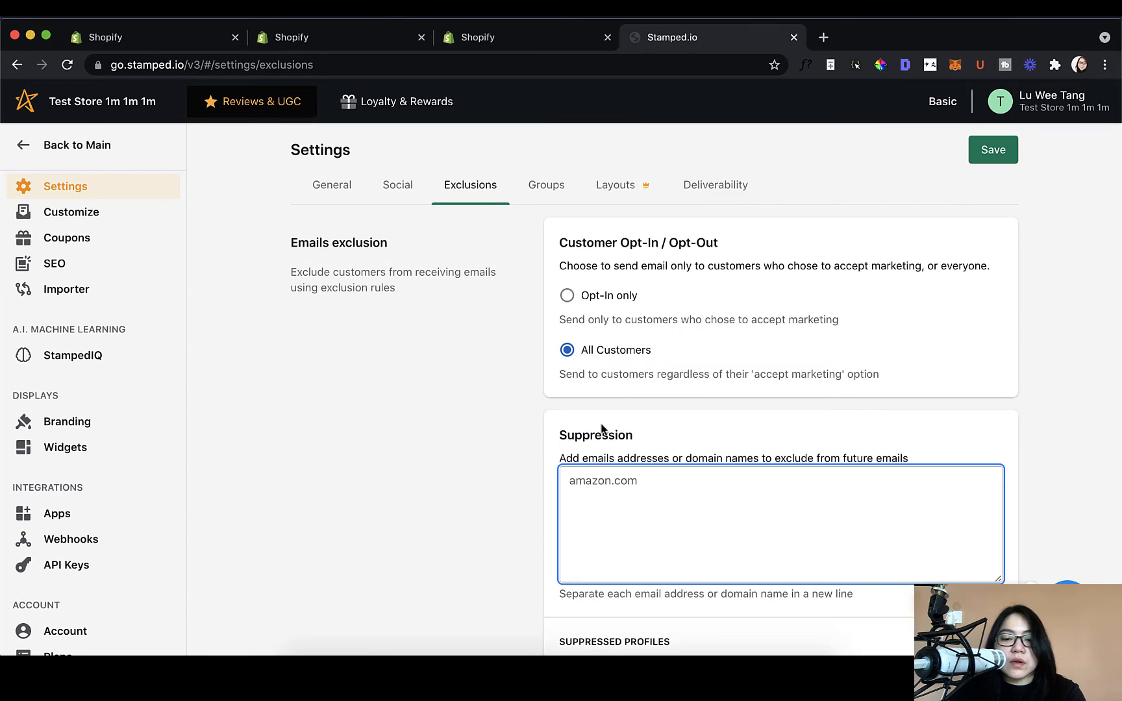
{"action": "left_click", "coordinate": [581, 294]}
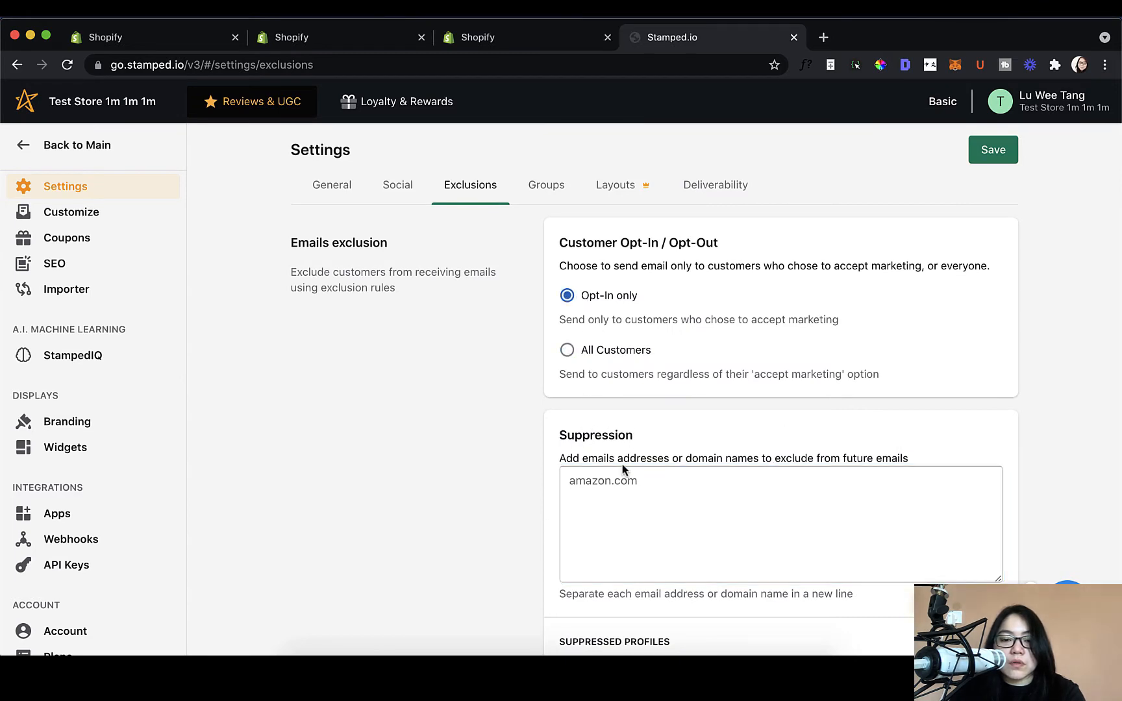
{"action": "left_click", "coordinate": [598, 498]}
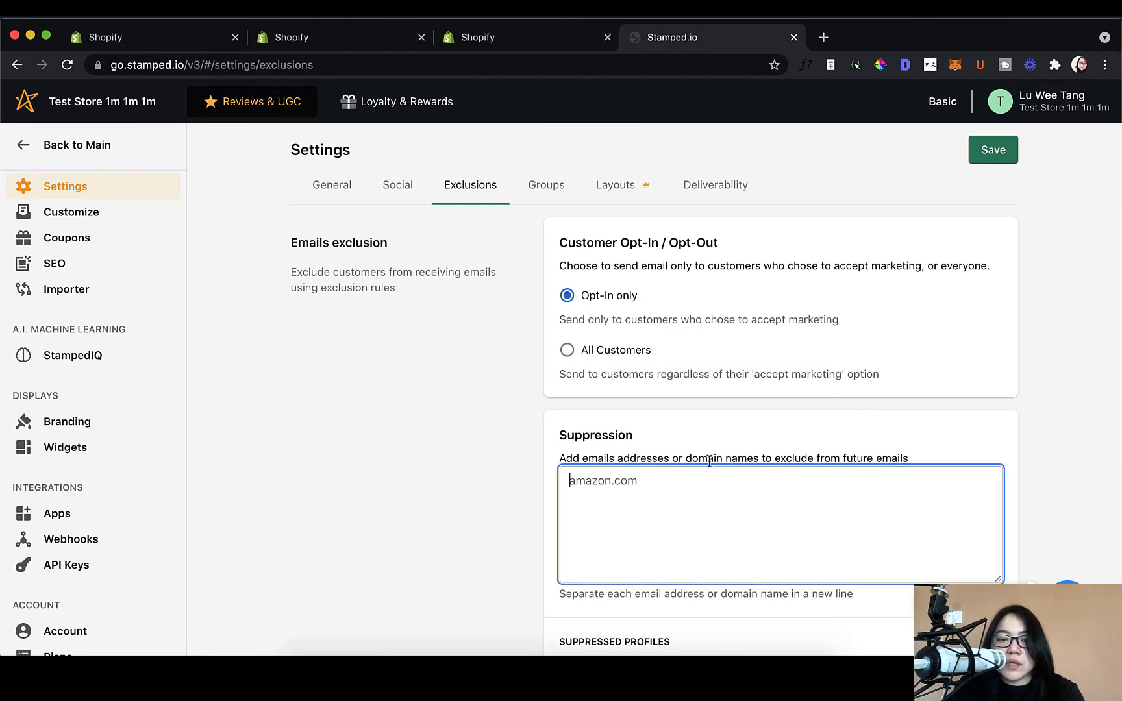
{"action": "left_click", "coordinate": [546, 188]}
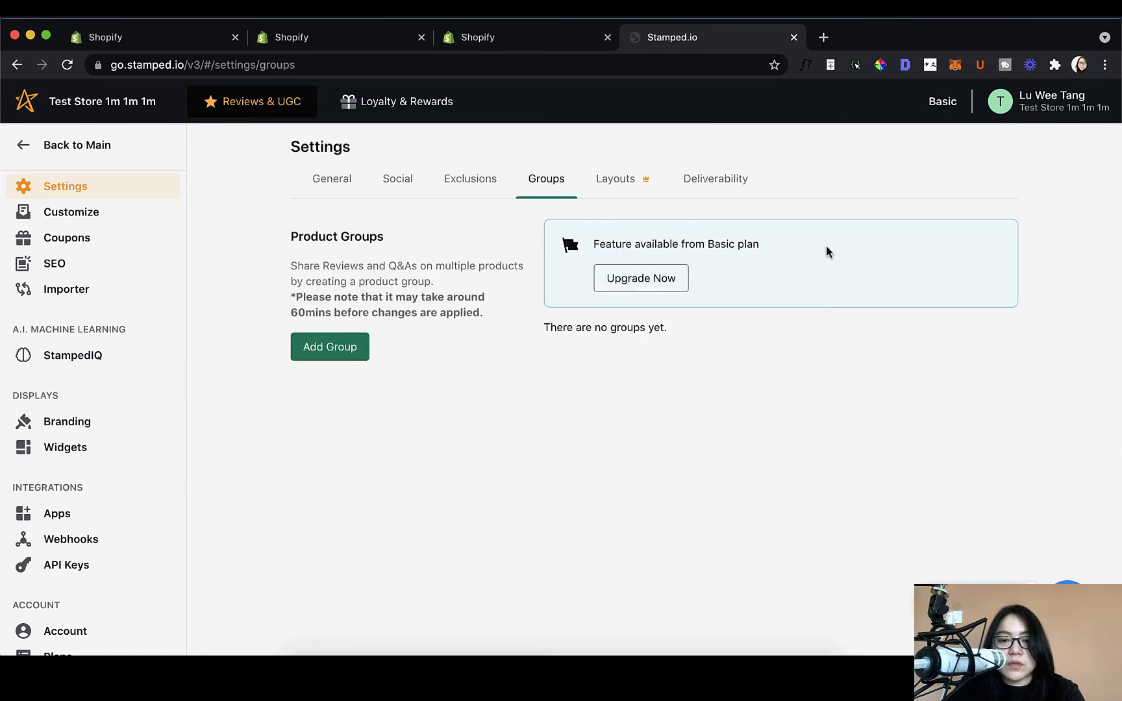
Step: Open the email Layouts settings
{"action": "double_click", "coordinate": [708, 244]}
{"action": "left_click", "coordinate": [707, 244]}
{"action": "left_click", "coordinate": [798, 291]}
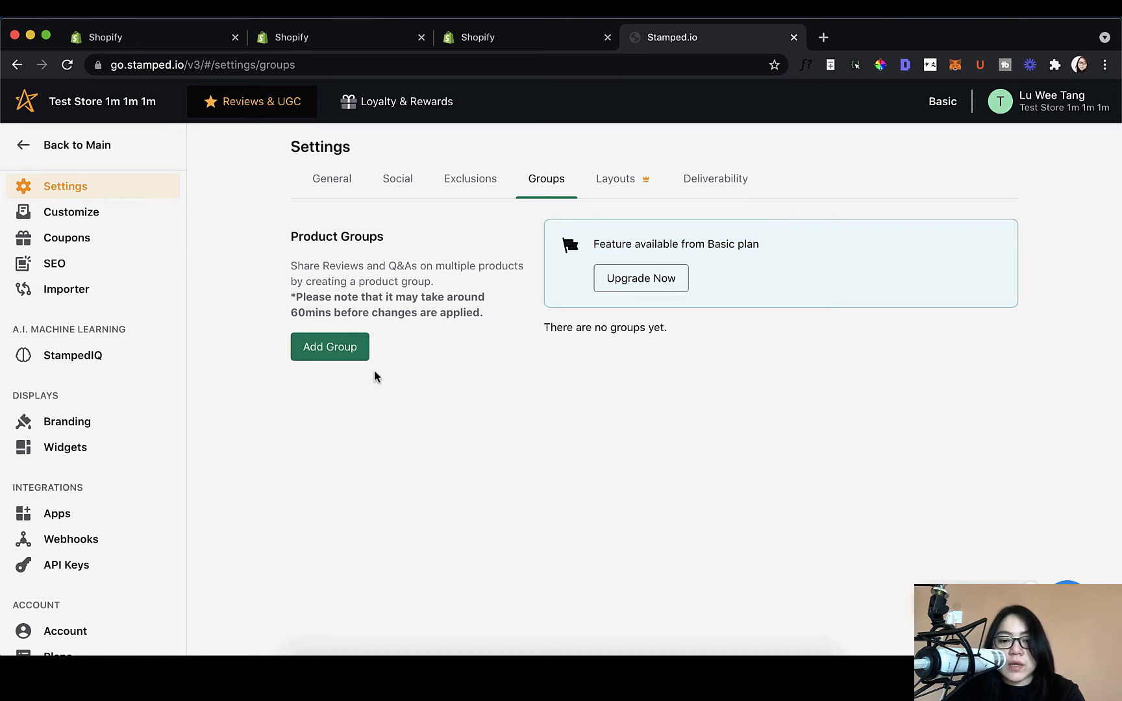
{"action": "left_click", "coordinate": [607, 188]}
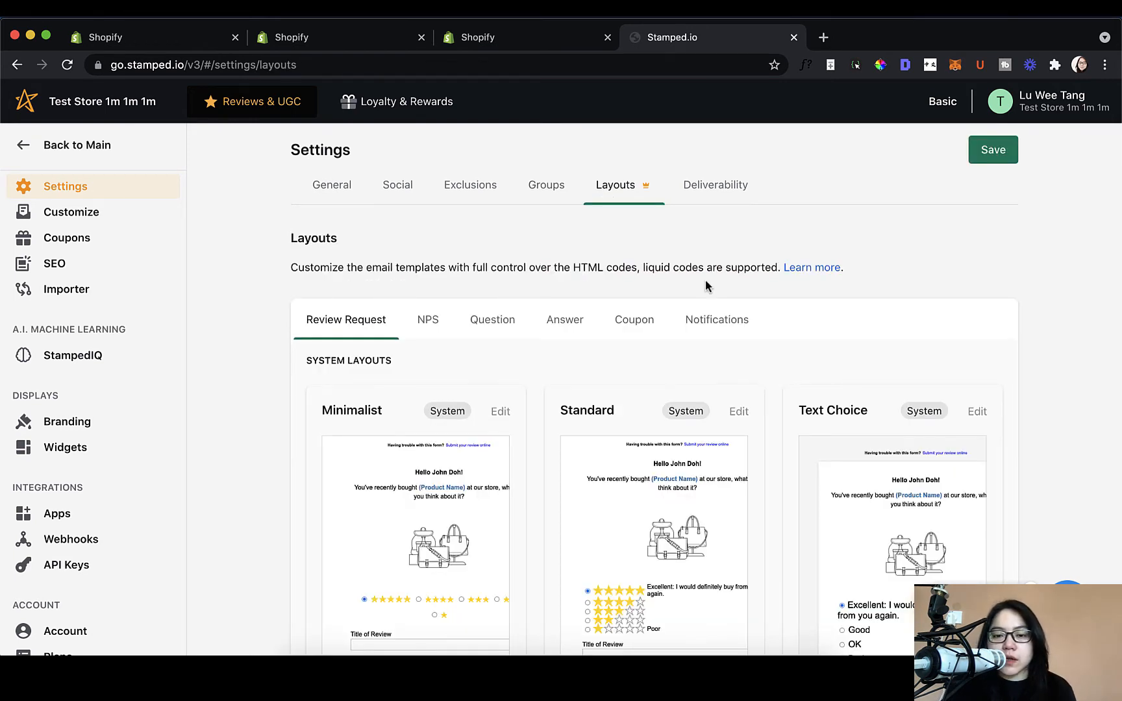
{"action": "mouse_move", "coordinate": [643, 189]}
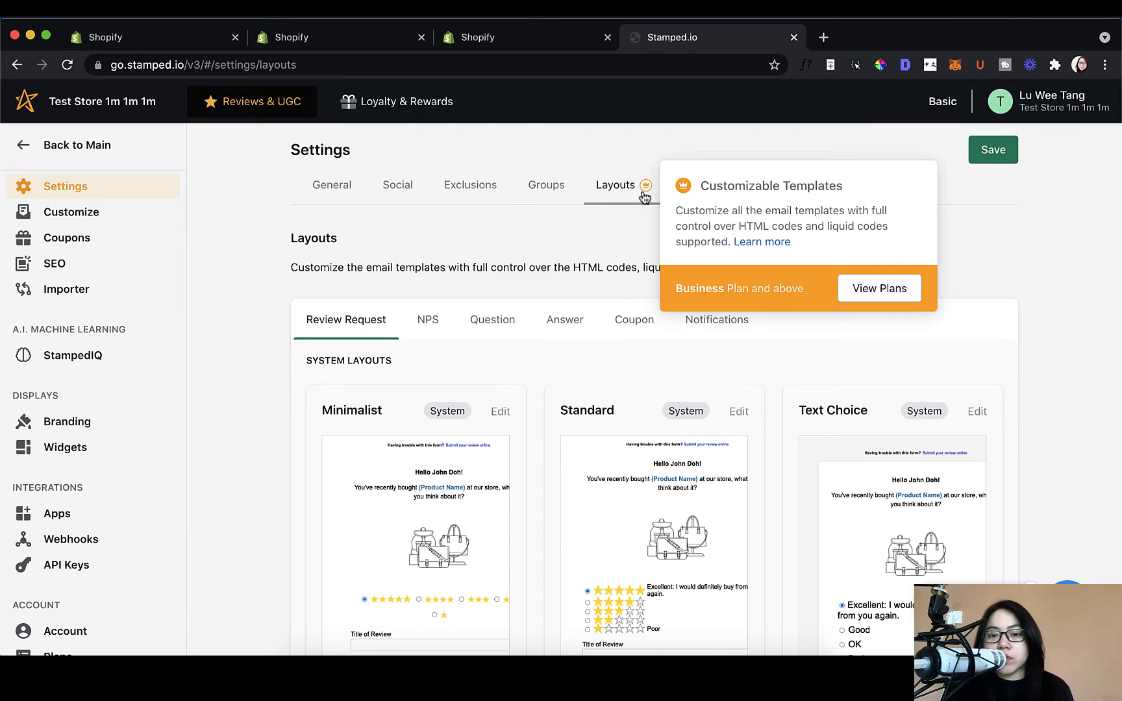
{"action": "scroll", "coordinate": [653, 263], "scroll_direction": "down", "scroll_amount": 3}
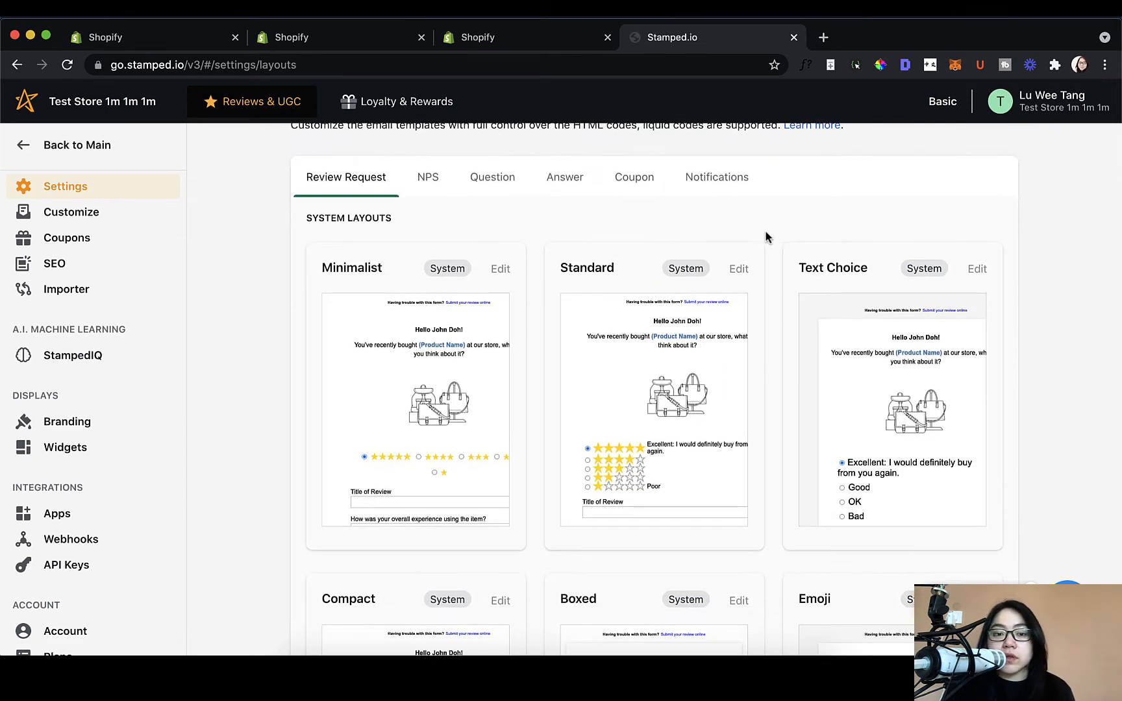
Step: Browse the NPS, Question, Answer, Coupon and Notifications email layouts
{"action": "left_click", "coordinate": [427, 180]}
{"action": "left_click", "coordinate": [503, 187]}
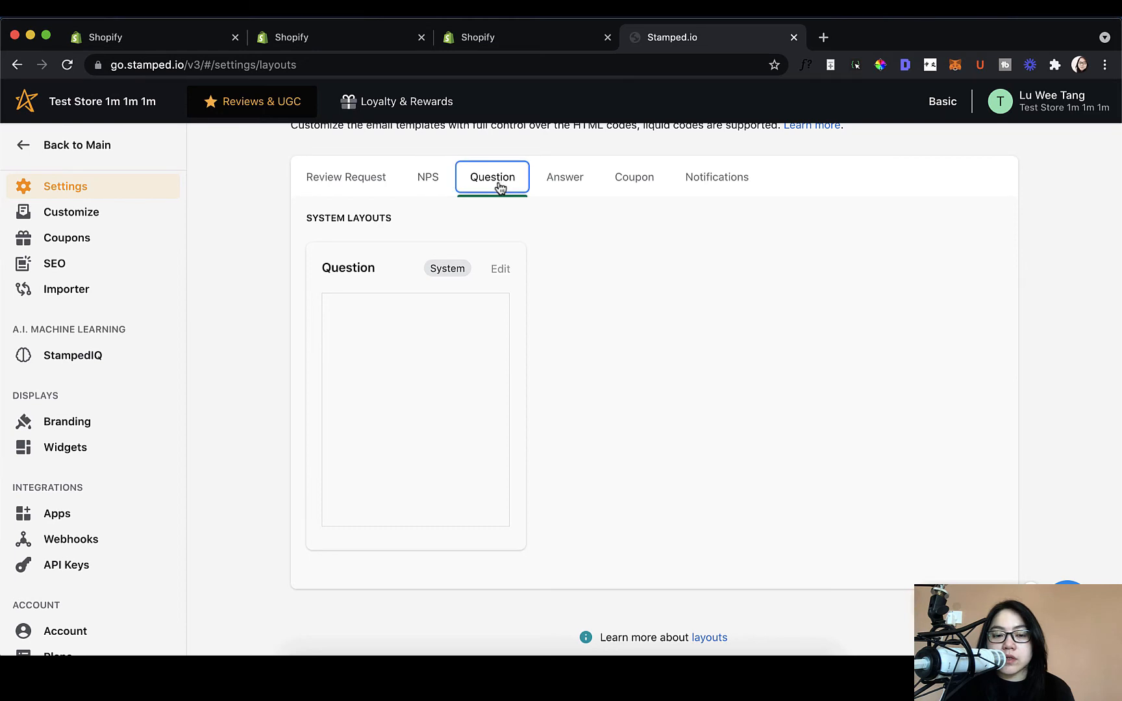
{"action": "left_click", "coordinate": [431, 189]}
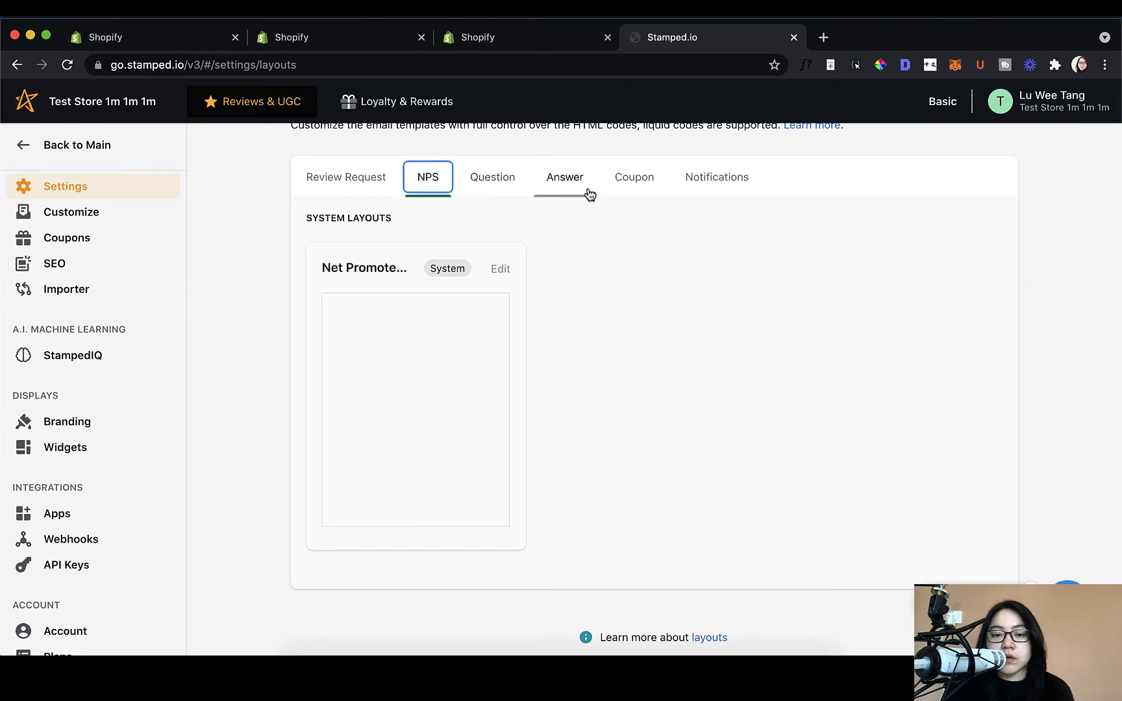
{"action": "left_click", "coordinate": [589, 191]}
{"action": "left_click", "coordinate": [646, 186]}
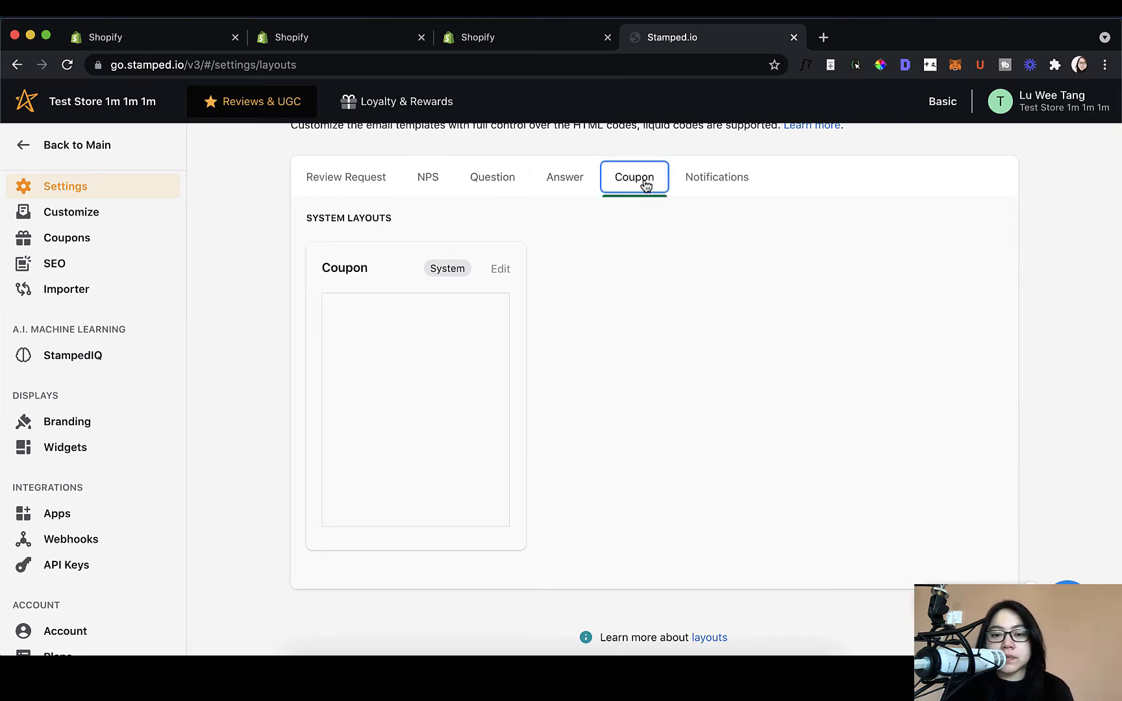
{"action": "left_click", "coordinate": [708, 179]}
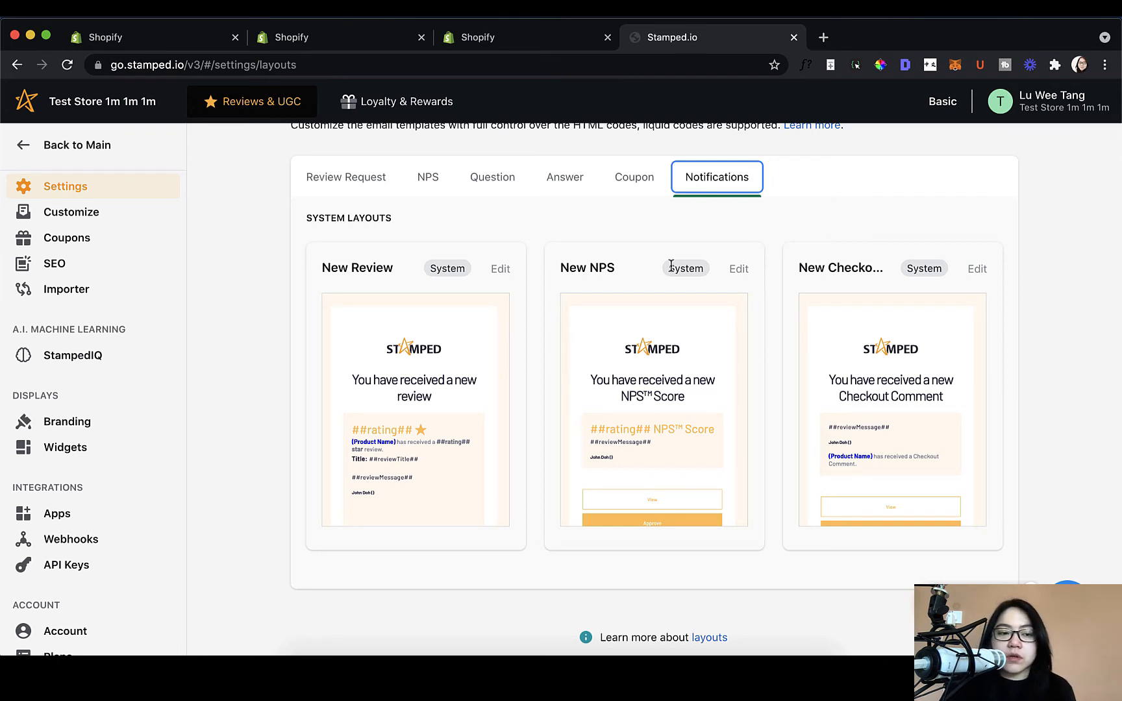
{"action": "scroll", "coordinate": [287, 252], "scroll_direction": "up", "scroll_amount": 2}
{"action": "scroll", "coordinate": [287, 252], "scroll_direction": "up", "scroll_amount": 1}
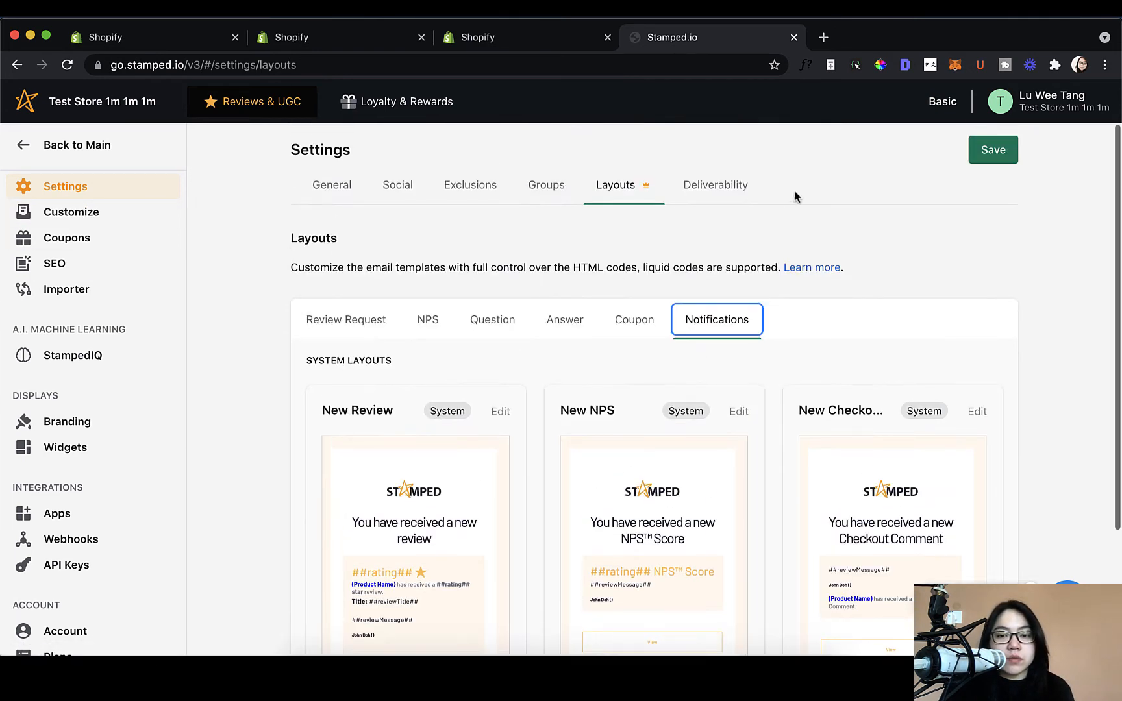
Step: Open Deliverability to view the three SPF/DKIM CNAME records to add at the registrar
{"action": "left_click", "coordinate": [716, 187]}
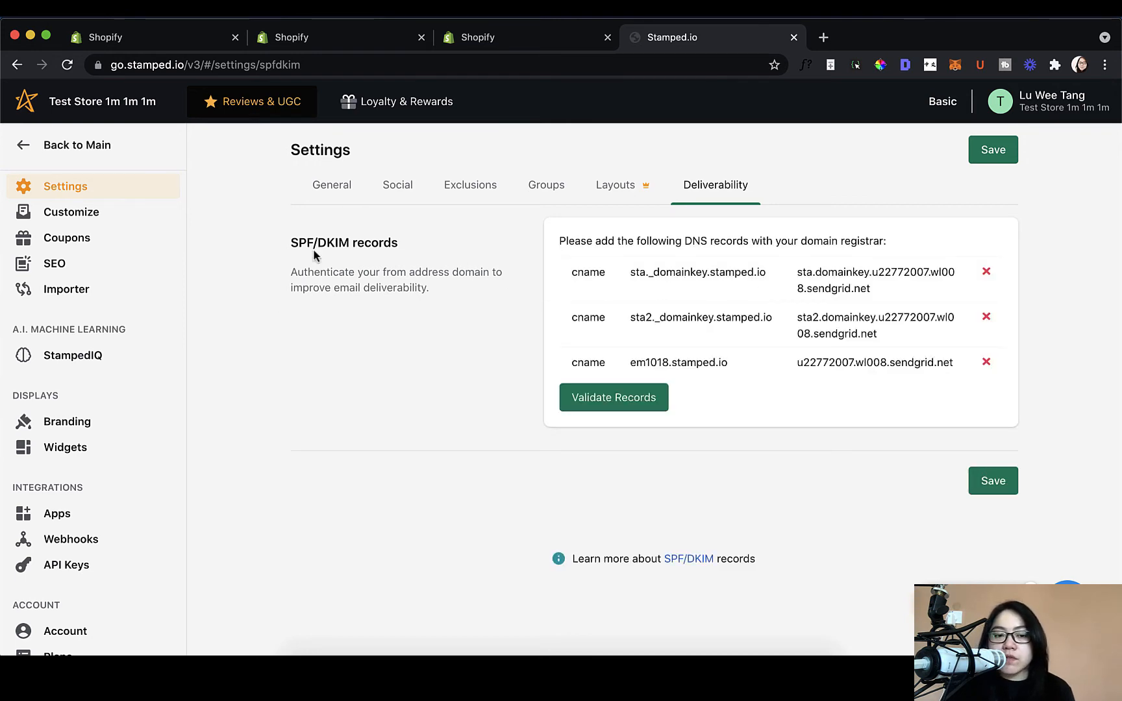
{"action": "left_click_drag", "start_coordinate": [290, 244], "coordinate": [405, 250]}
{"action": "left_click", "coordinate": [405, 250]}
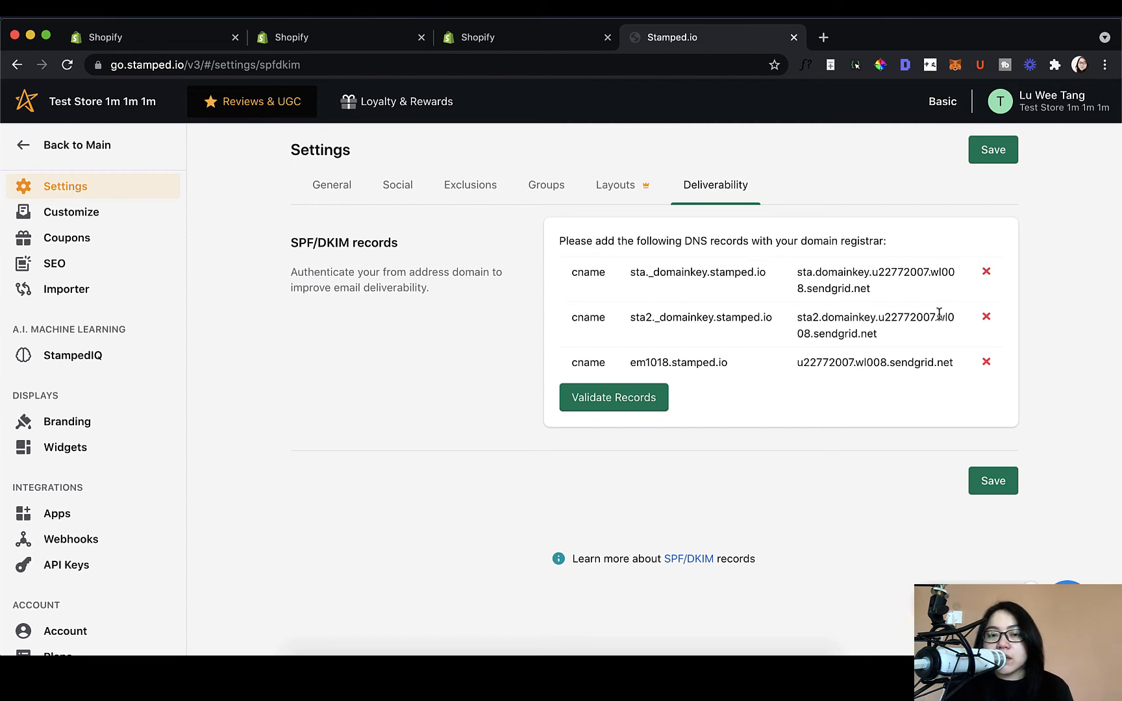
Step: Open the Review Request Sequence, showing one email sent 14 days after fulfillment
{"action": "left_click", "coordinate": [76, 214]}
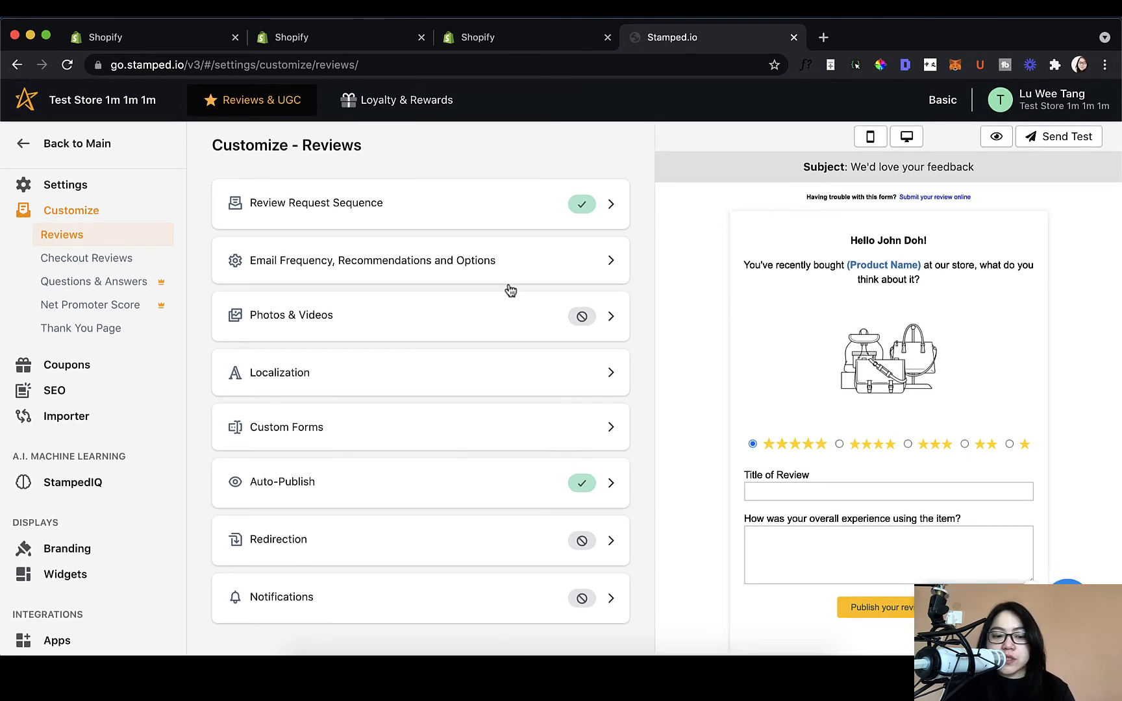
{"action": "left_click", "coordinate": [506, 216]}
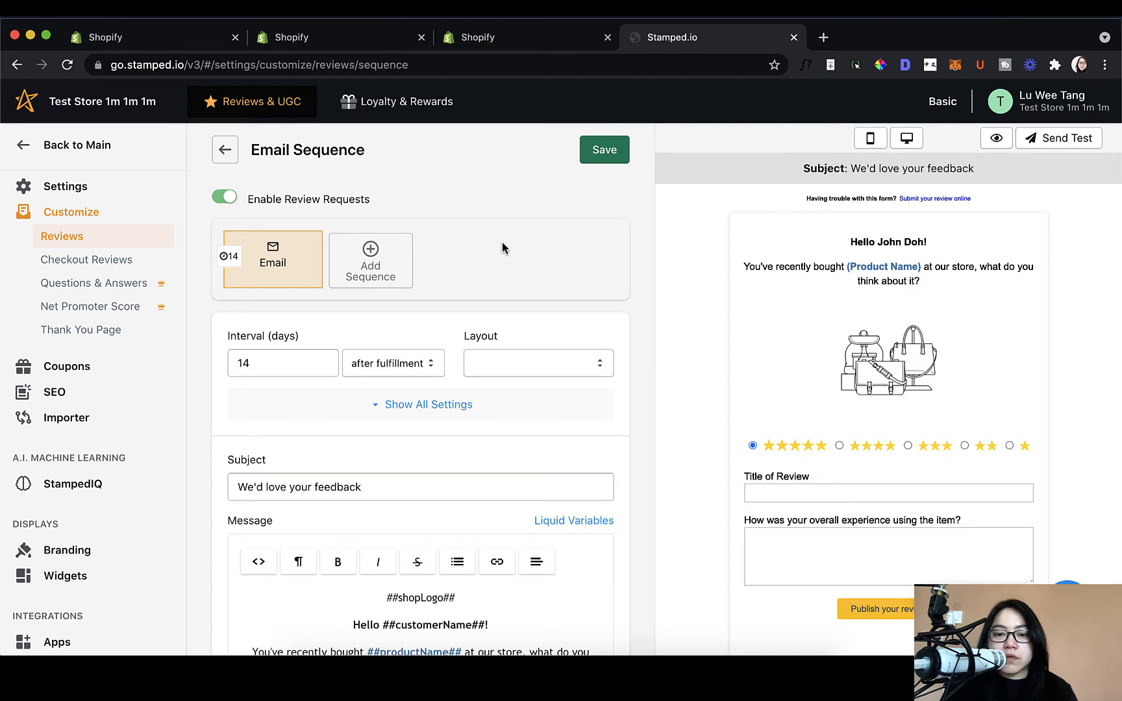
{"action": "scroll", "coordinate": [517, 289], "scroll_direction": "down", "scroll_amount": 1}
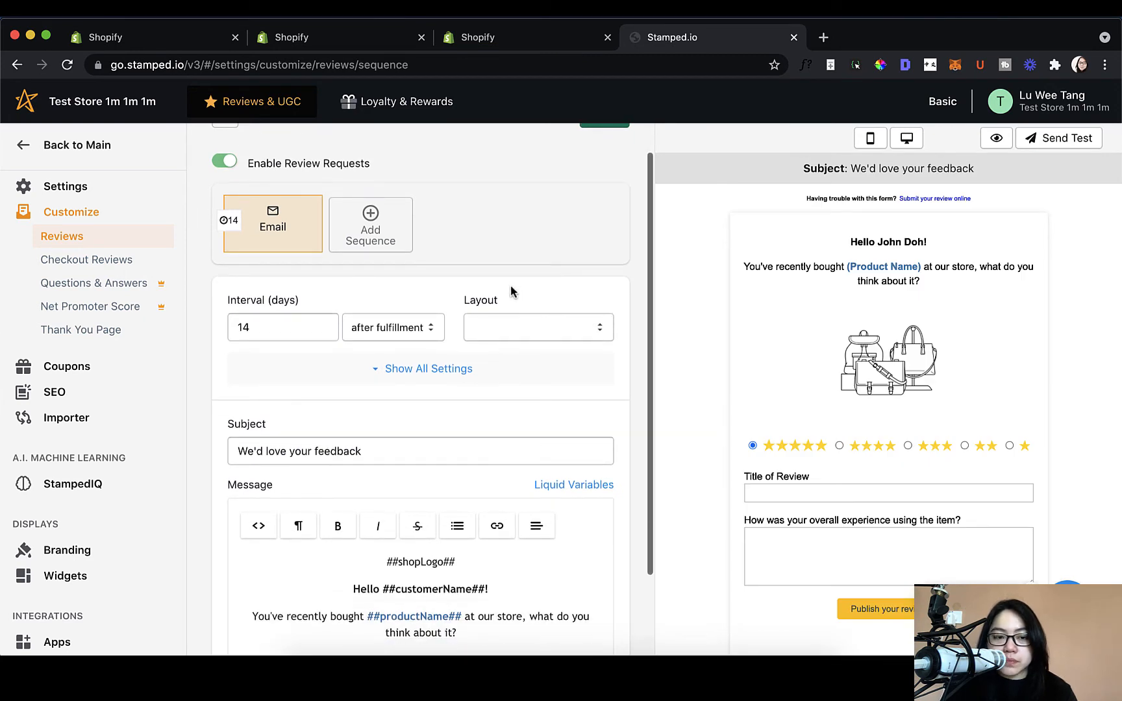
{"action": "scroll", "coordinate": [491, 305], "scroll_direction": "down", "scroll_amount": 2}
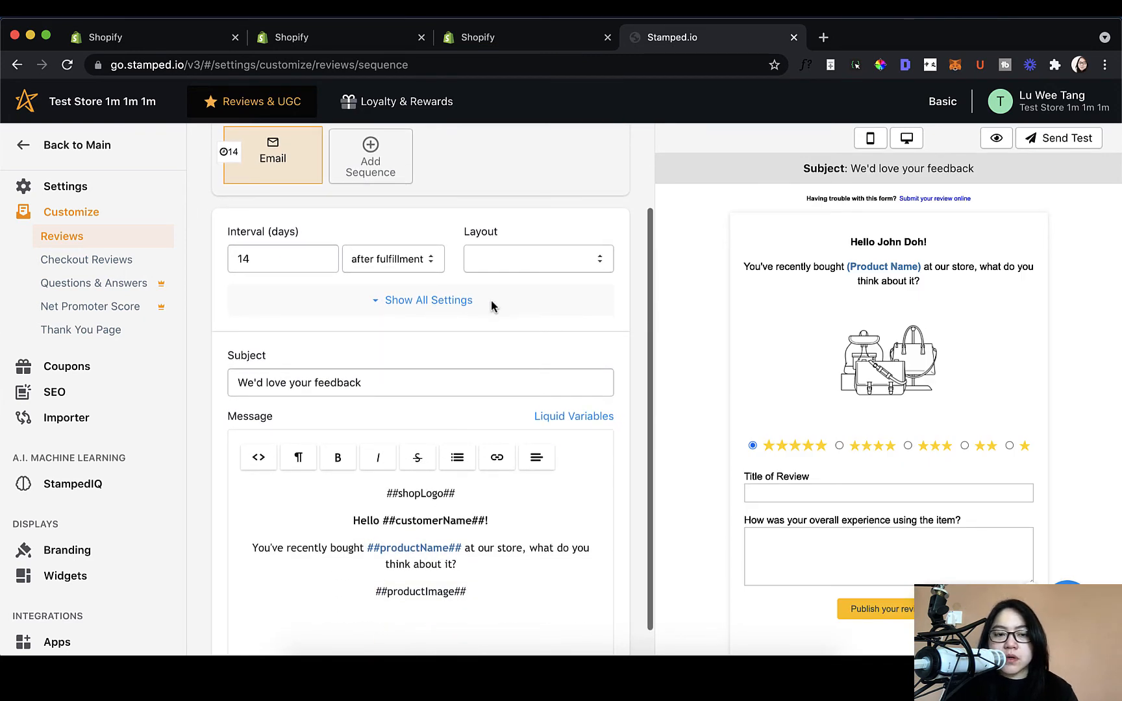
{"action": "scroll", "coordinate": [491, 305], "scroll_direction": "up", "scroll_amount": 3}
{"action": "scroll", "coordinate": [492, 305], "scroll_direction": "up", "scroll_amount": 1}
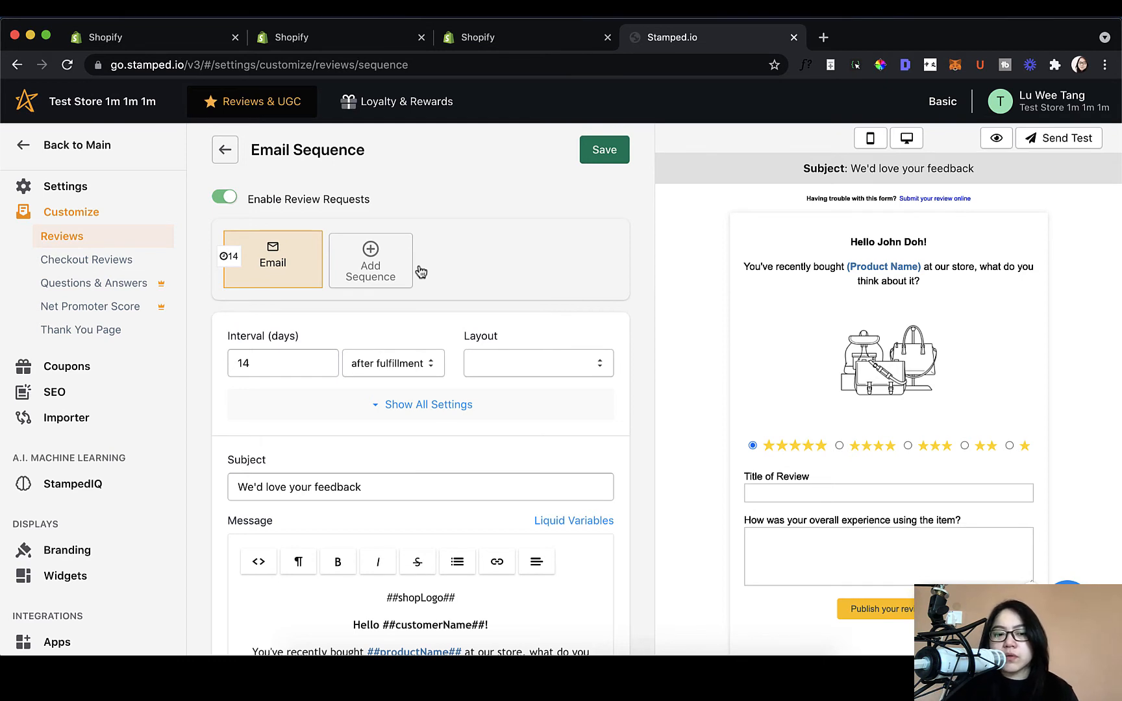
{"action": "scroll", "coordinate": [433, 277], "scroll_direction": "down", "scroll_amount": 2}
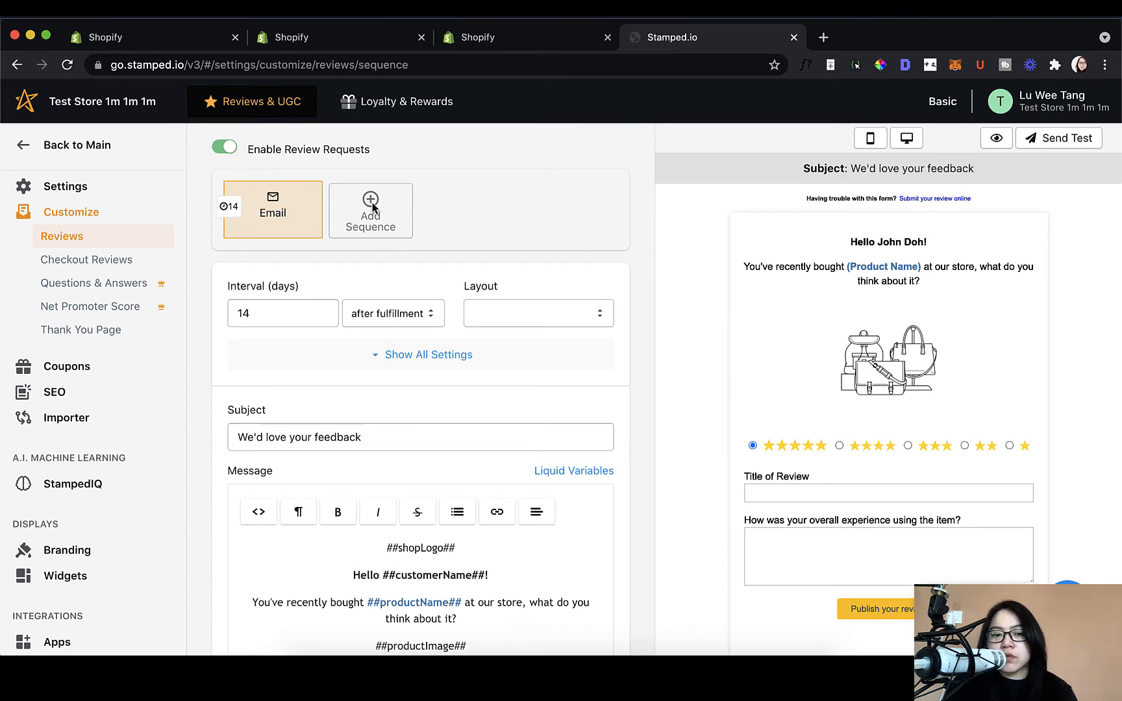
{"action": "scroll", "coordinate": [386, 235], "scroll_direction": "down", "scroll_amount": 1}
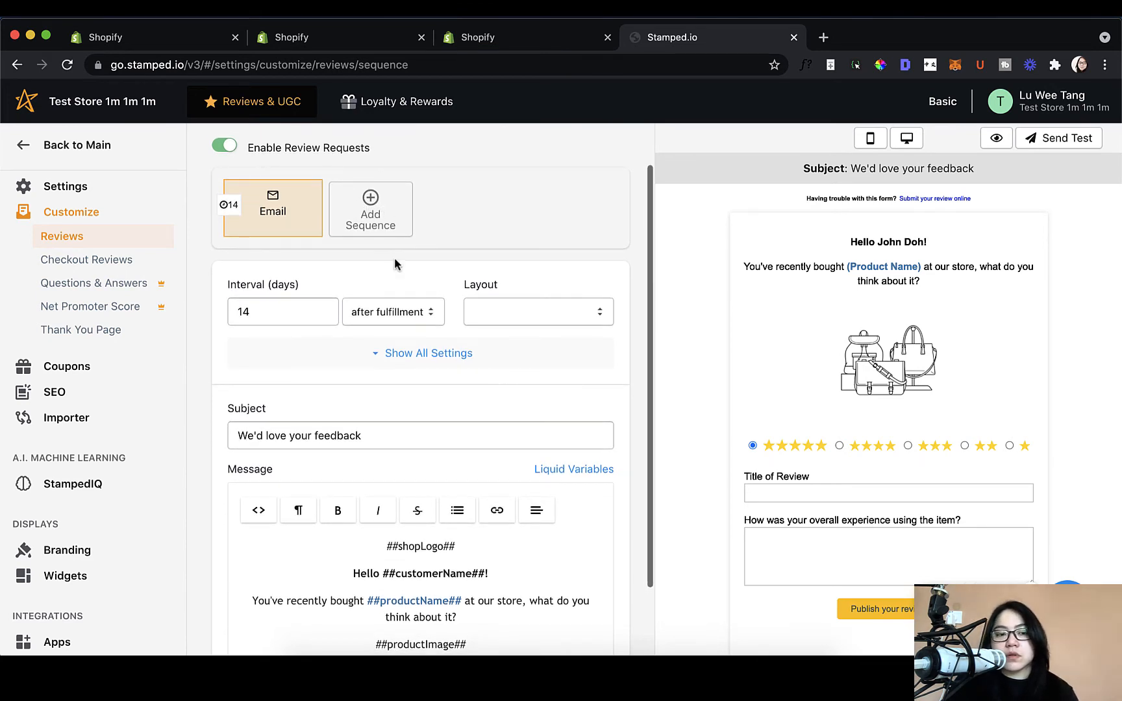
{"action": "scroll", "coordinate": [233, 245], "scroll_direction": "up", "scroll_amount": 2}
{"action": "left_click", "coordinate": [235, 245]}
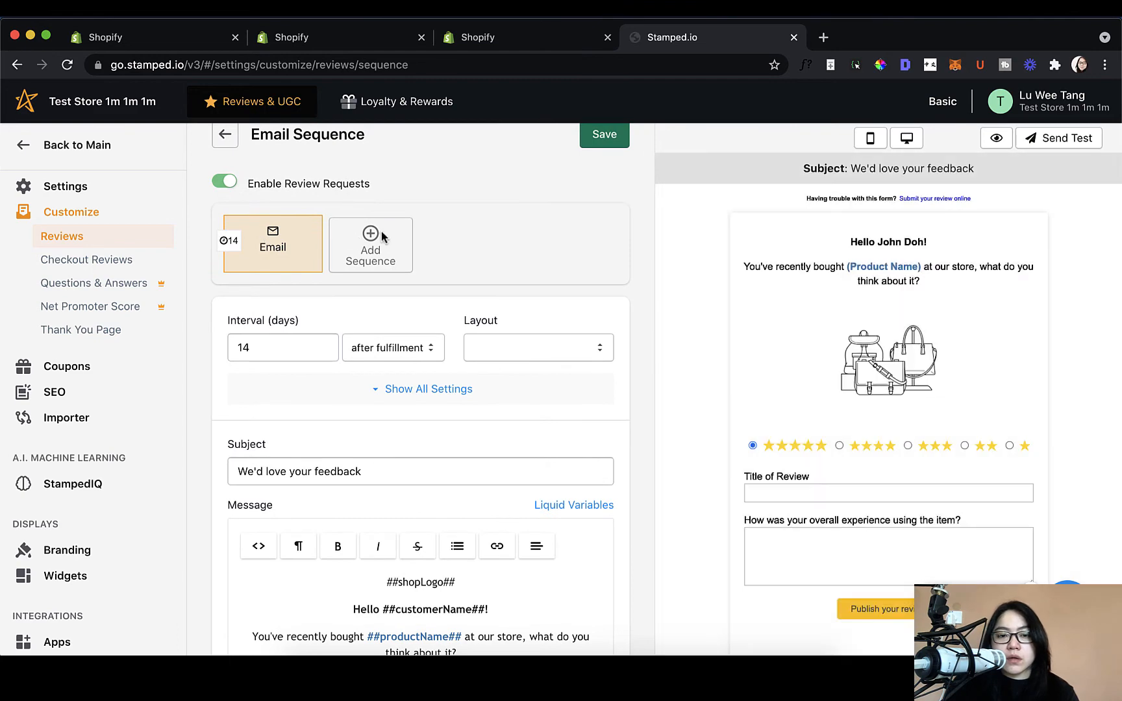
{"action": "left_click_drag", "start_coordinate": [384, 237], "coordinate": [440, 260]}
{"action": "left_click", "coordinate": [371, 250]}
{"action": "left_click", "coordinate": [383, 253]}
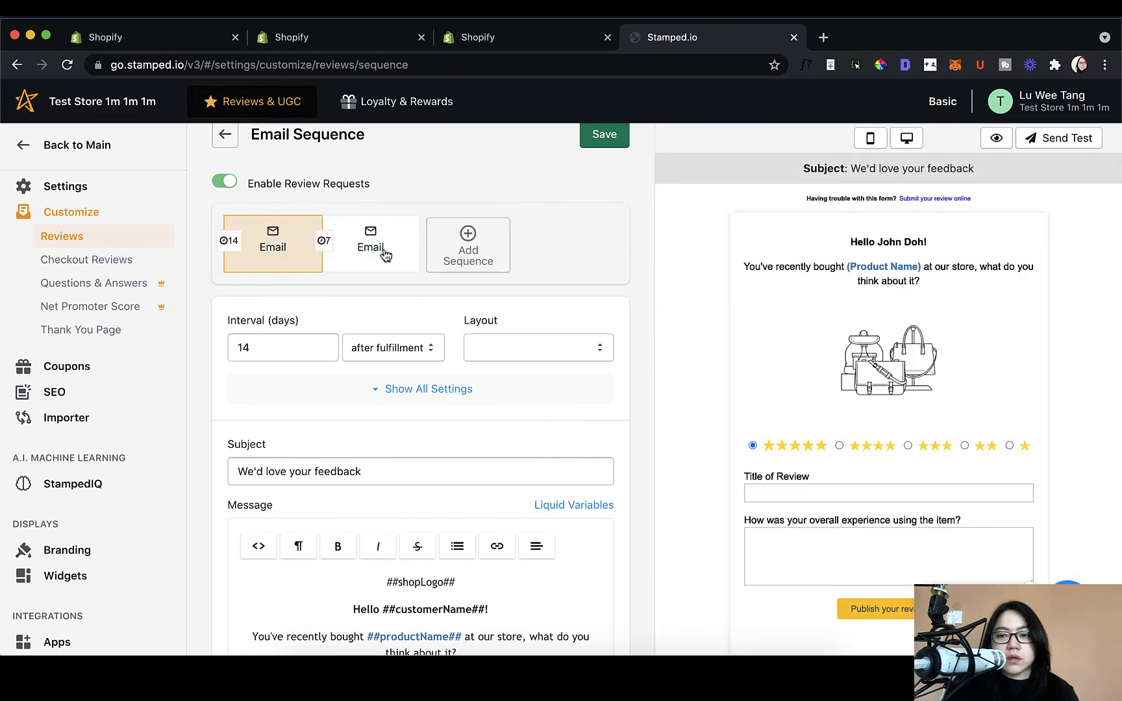
{"action": "left_click", "coordinate": [288, 253]}
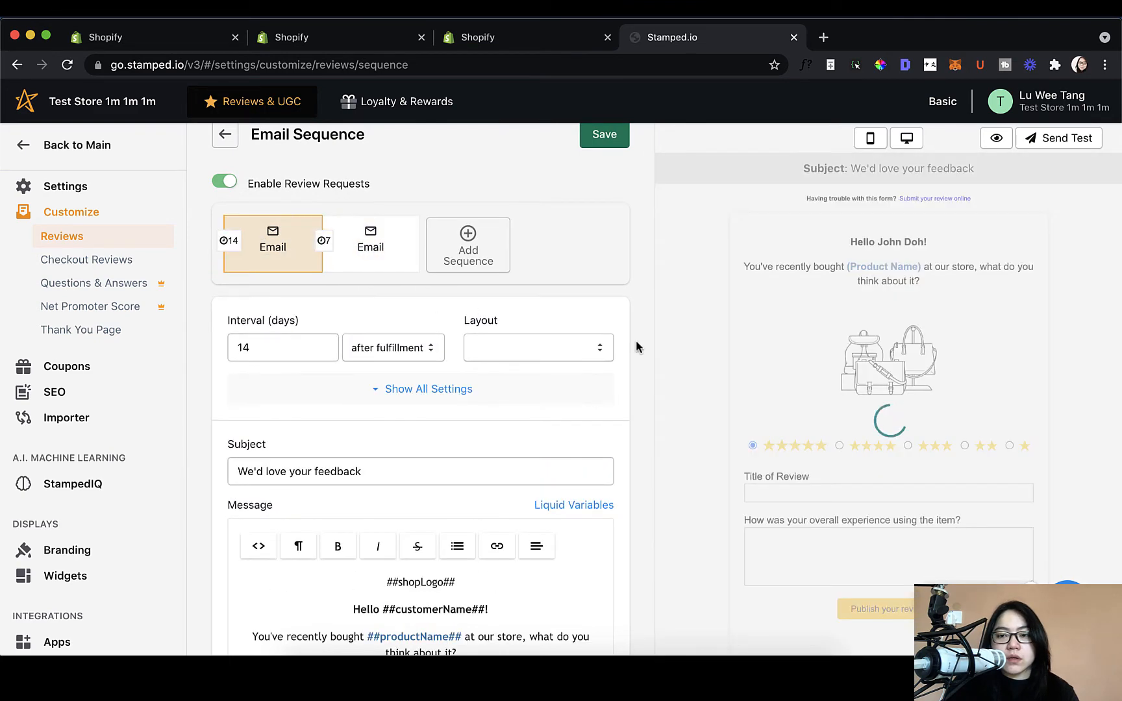
{"action": "left_click", "coordinate": [345, 267]}
{"action": "scroll", "coordinate": [406, 380], "scroll_direction": "down", "scroll_amount": 3}
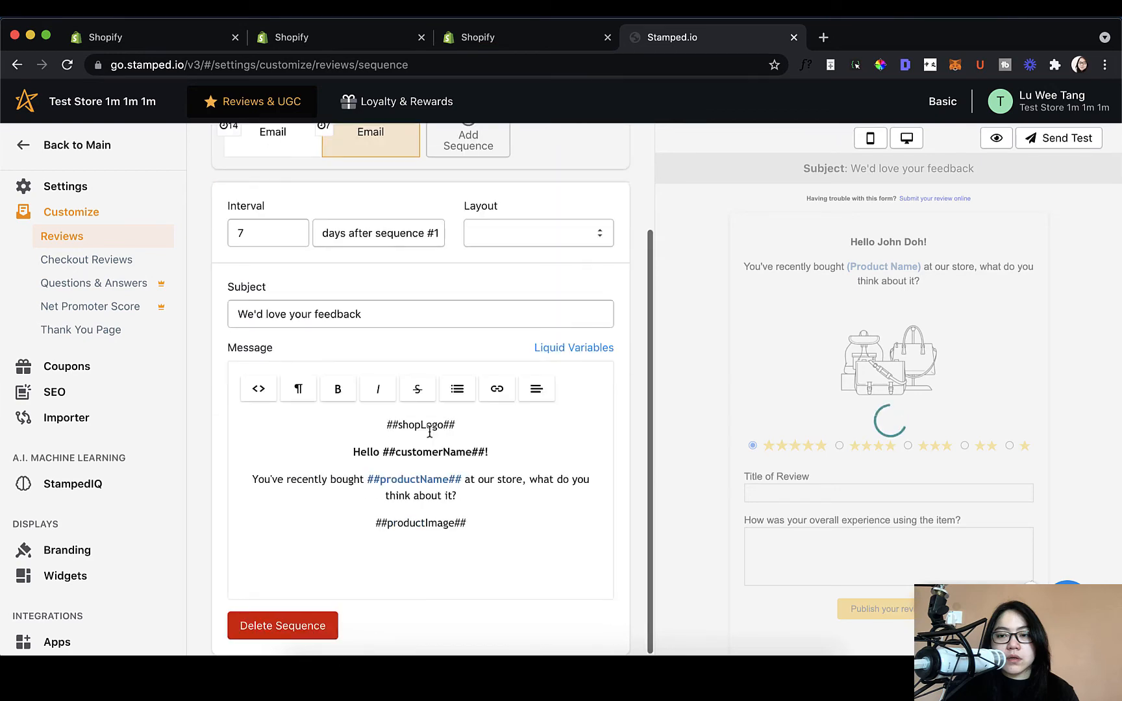
{"action": "left_click", "coordinate": [287, 629]}
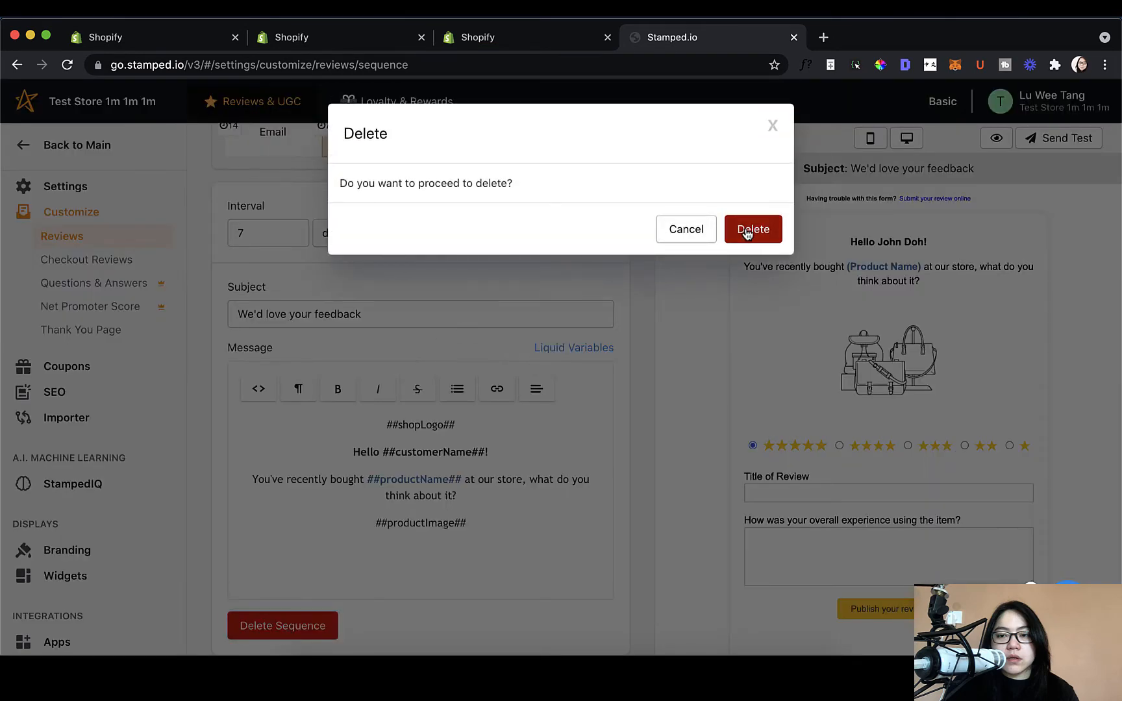
{"action": "left_click", "coordinate": [750, 229]}
{"action": "left_click", "coordinate": [291, 286]}
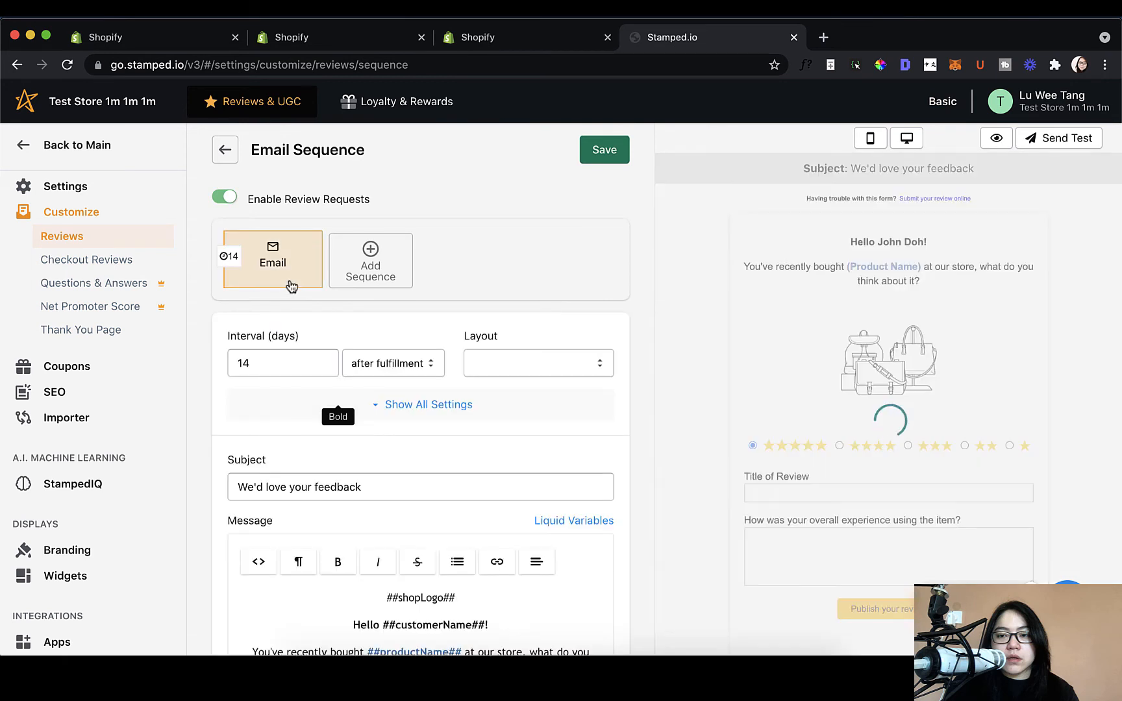
{"action": "left_click", "coordinate": [282, 365]}
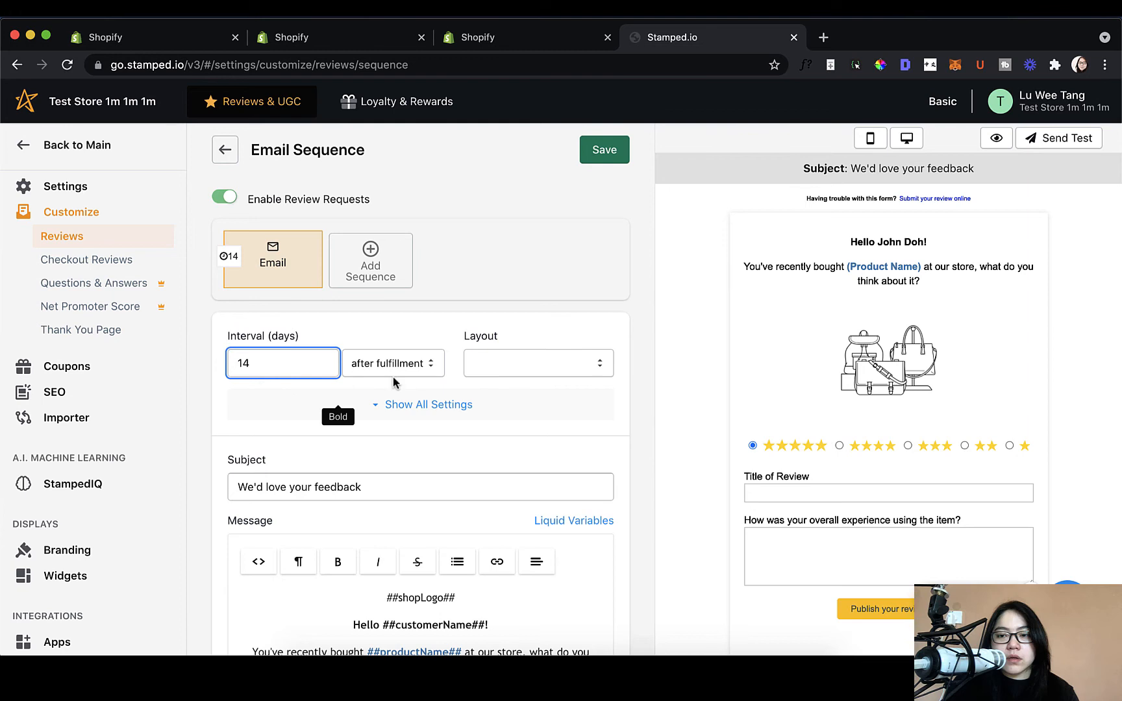
{"action": "left_click", "coordinate": [421, 365]}
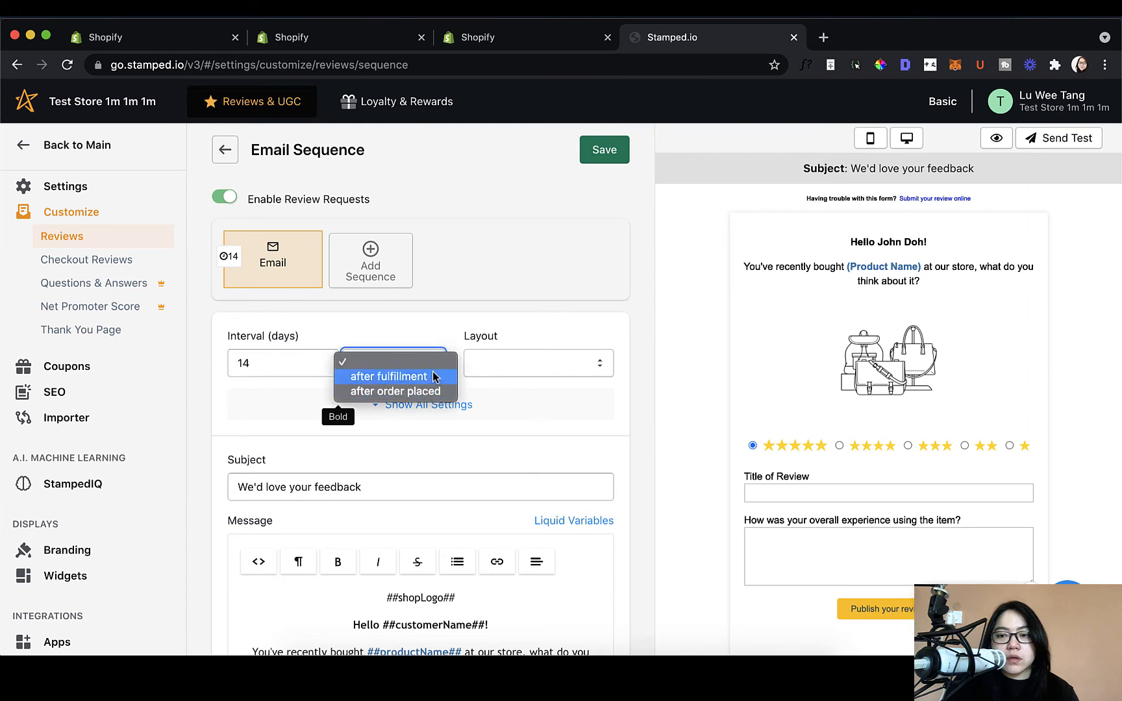
{"action": "left_click", "coordinate": [434, 377]}
{"action": "left_click", "coordinate": [431, 366]}
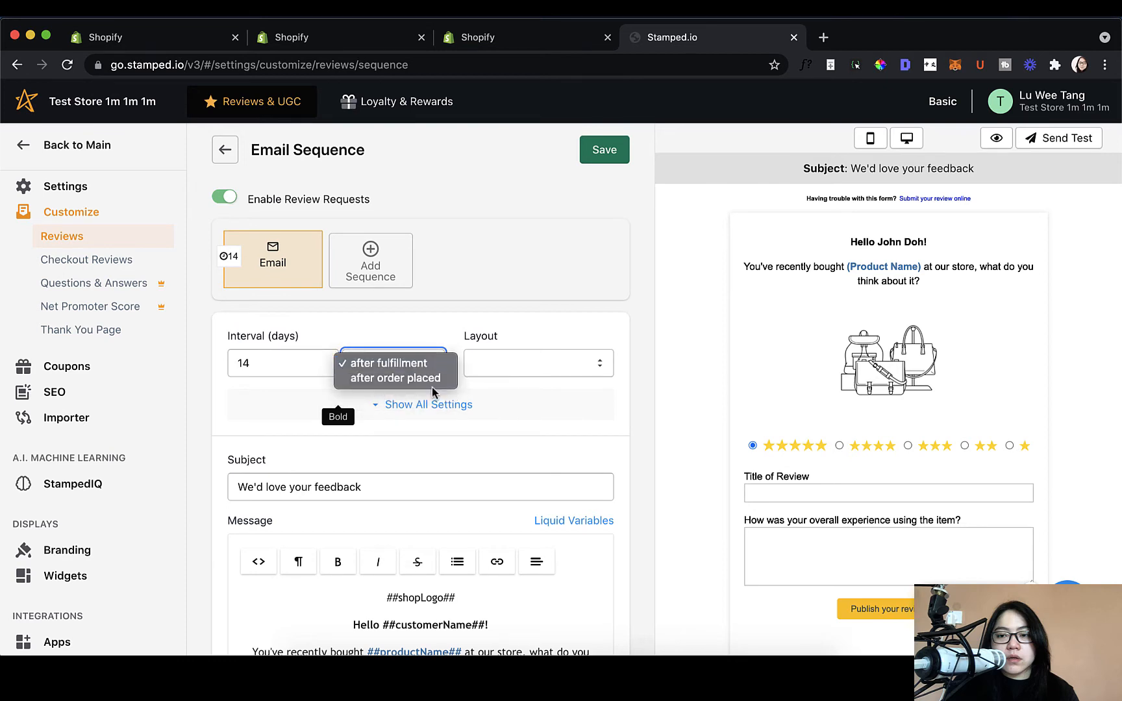
{"action": "left_click", "coordinate": [436, 380]}
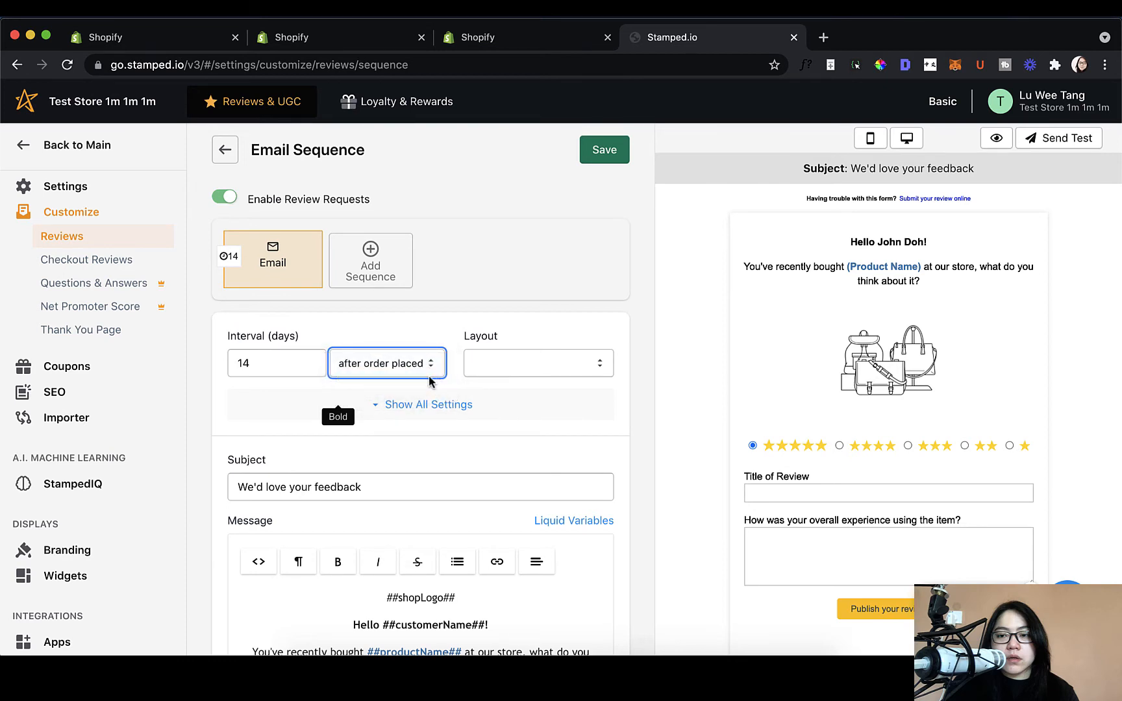
{"action": "left_click", "coordinate": [430, 368]}
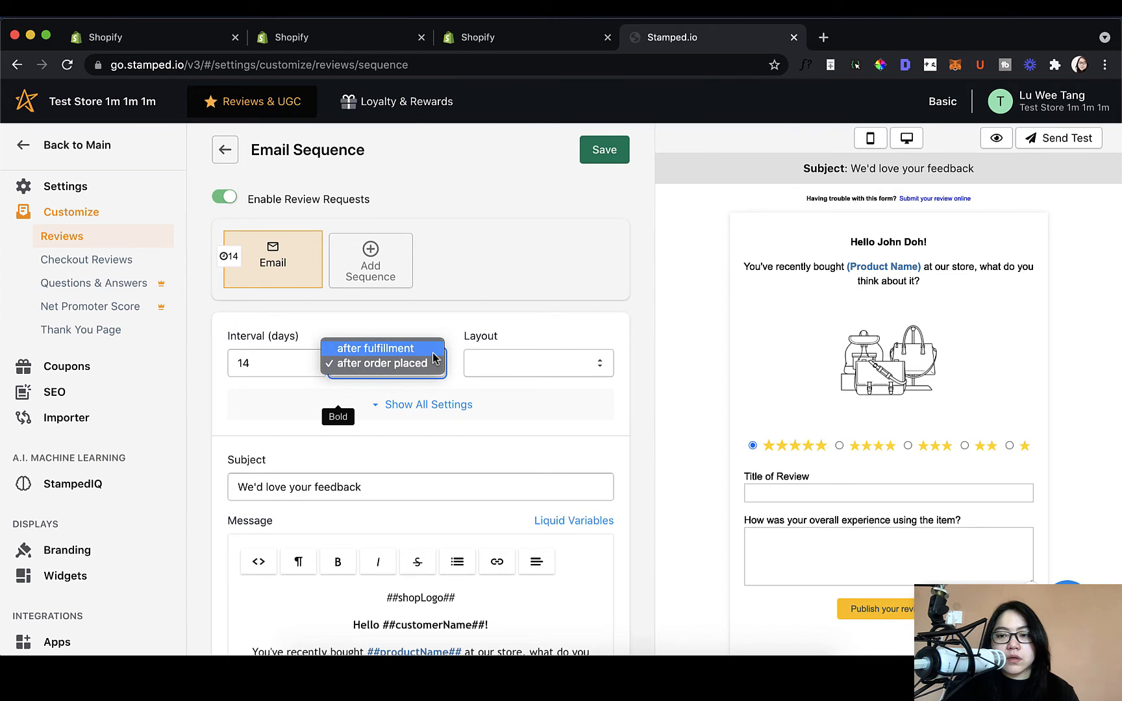
{"action": "left_click", "coordinate": [433, 354]}
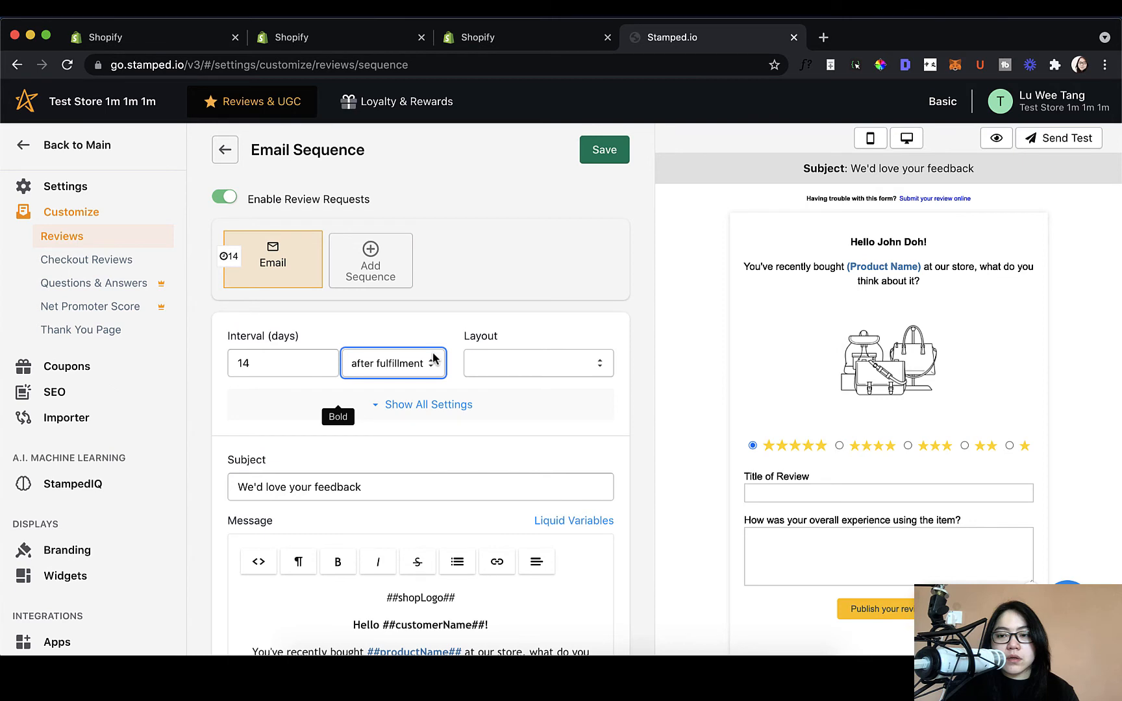
Step: Try the Boxed and Emoji layouts, then set the first email's layout to Compact
{"action": "left_click", "coordinate": [328, 361]}
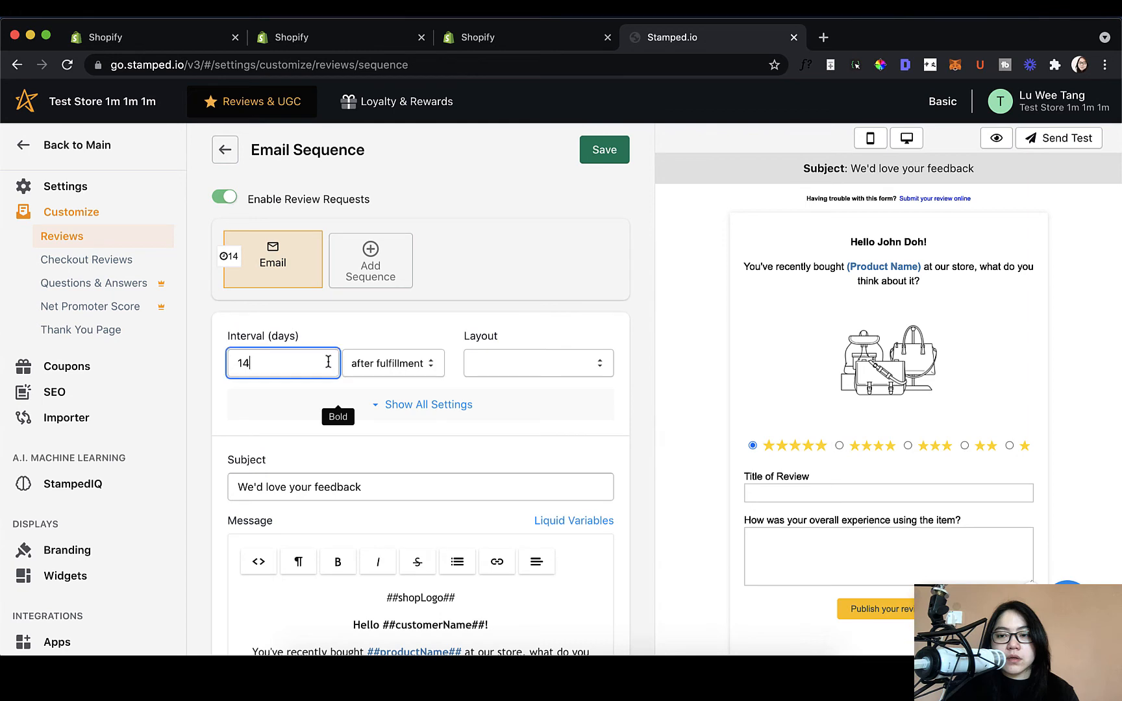
{"action": "left_click_drag", "start_coordinate": [285, 366], "coordinate": [216, 370]}
{"action": "left_click", "coordinate": [476, 368]}
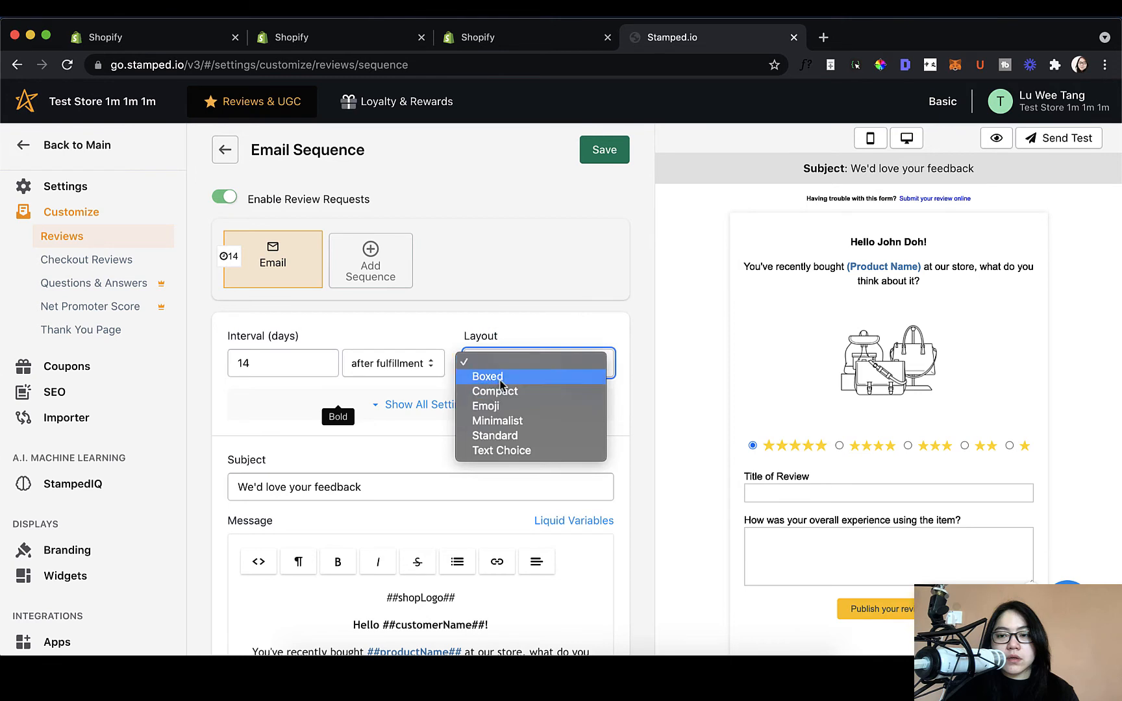
{"action": "left_click", "coordinate": [500, 378]}
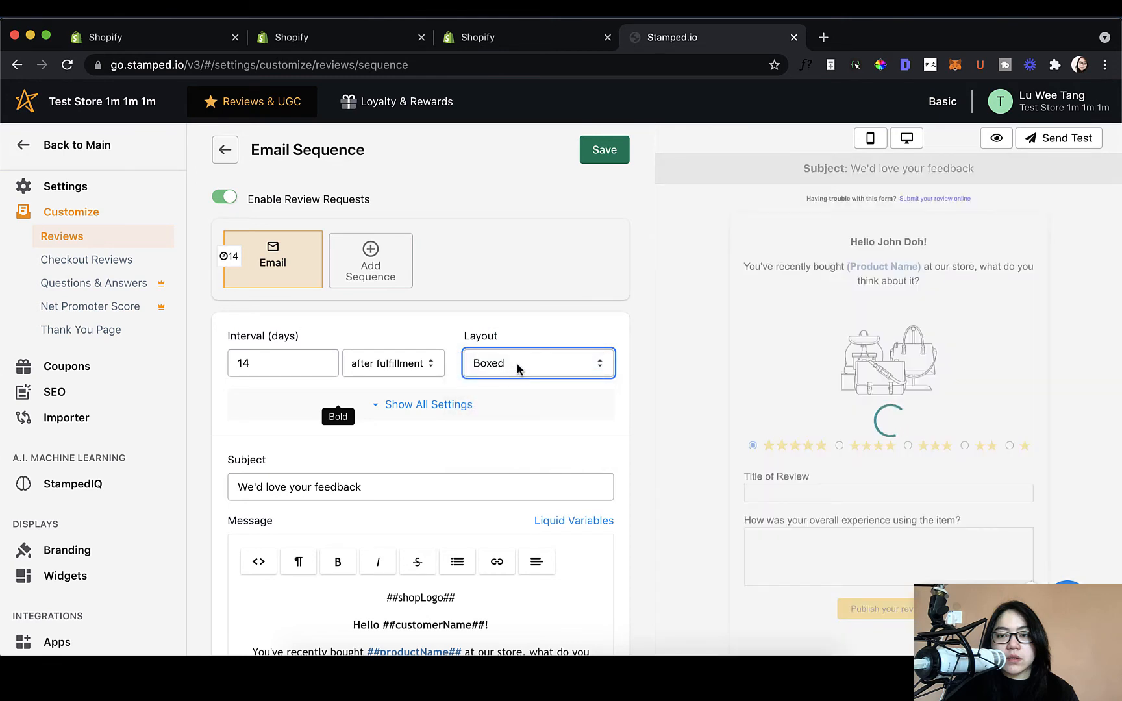
{"action": "left_click", "coordinate": [516, 367]}
{"action": "left_click", "coordinate": [525, 391]}
{"action": "left_click", "coordinate": [527, 376]}
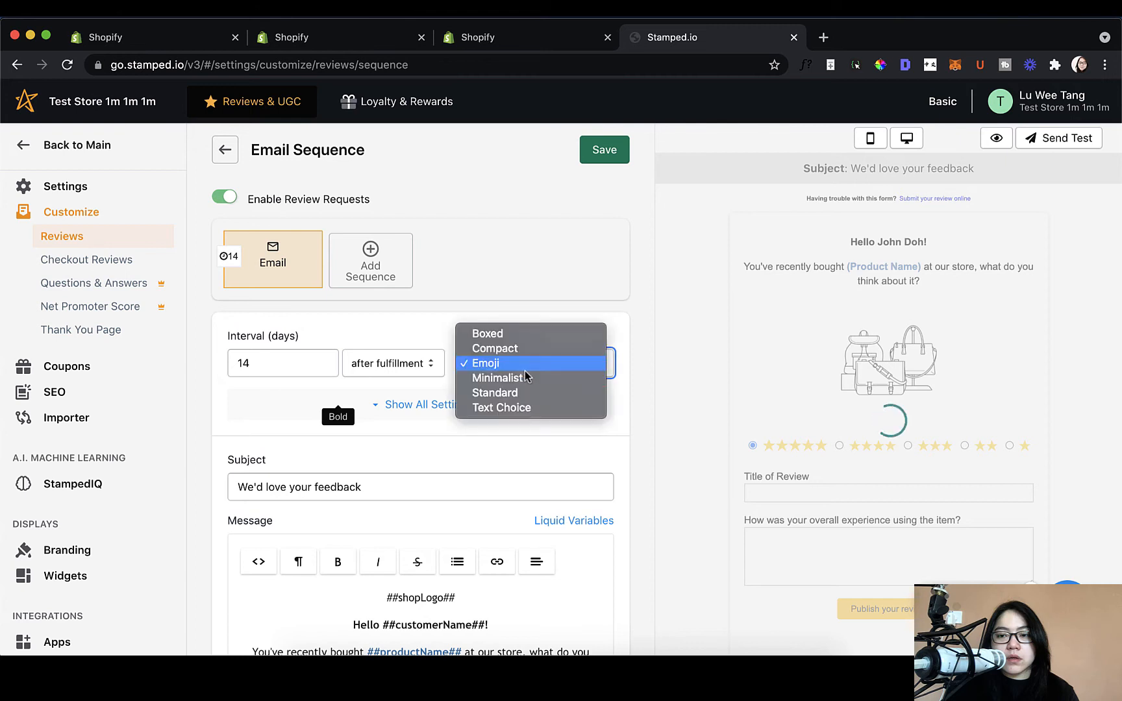
{"action": "left_click", "coordinate": [528, 351]}
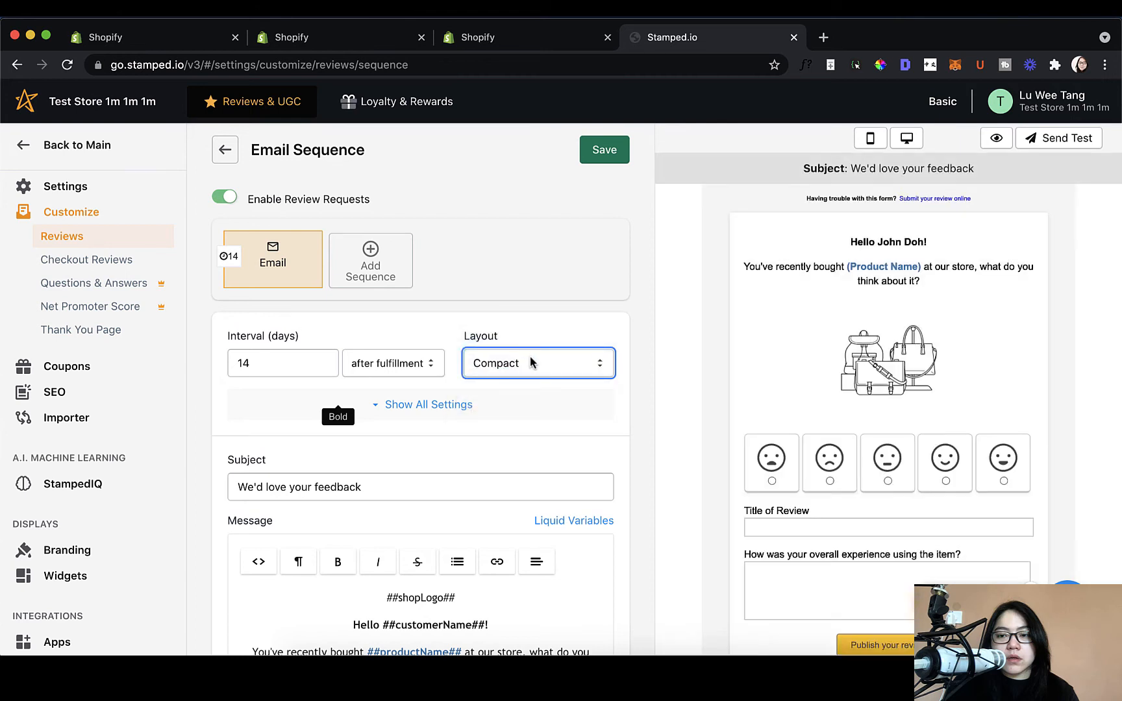
{"action": "left_click", "coordinate": [531, 362]}
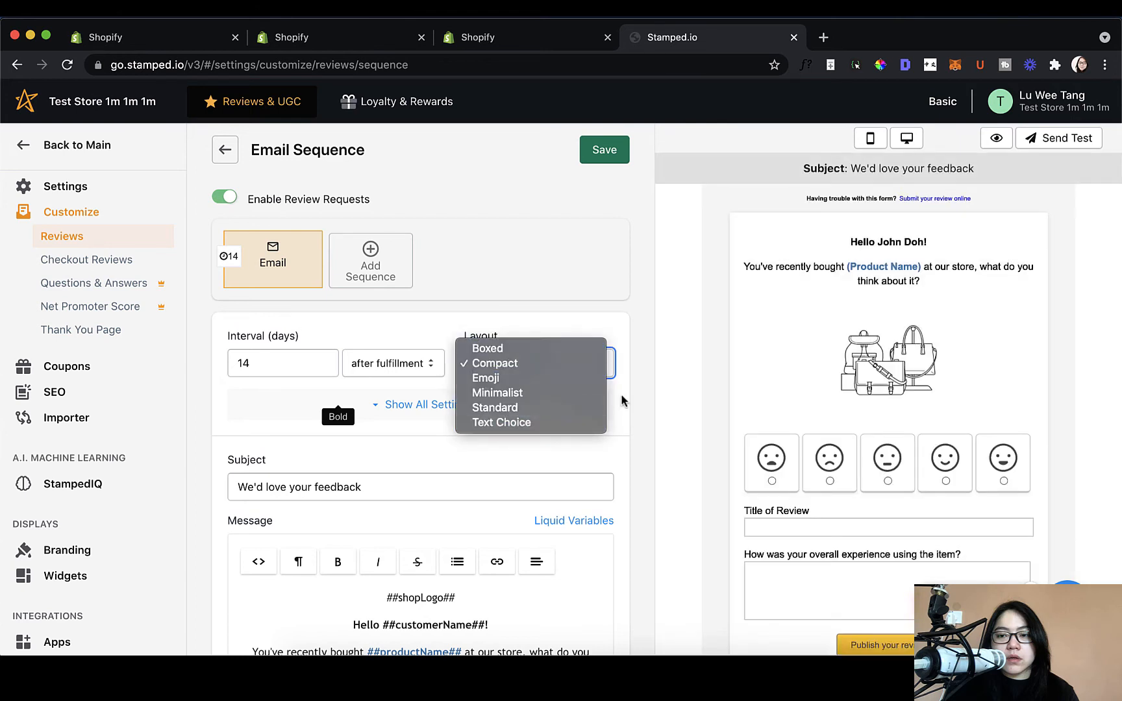
{"action": "left_click", "coordinate": [613, 427]}
Step: Look over the first email's subject line and message text
{"action": "scroll", "coordinate": [613, 428], "scroll_direction": "down", "scroll_amount": 2}
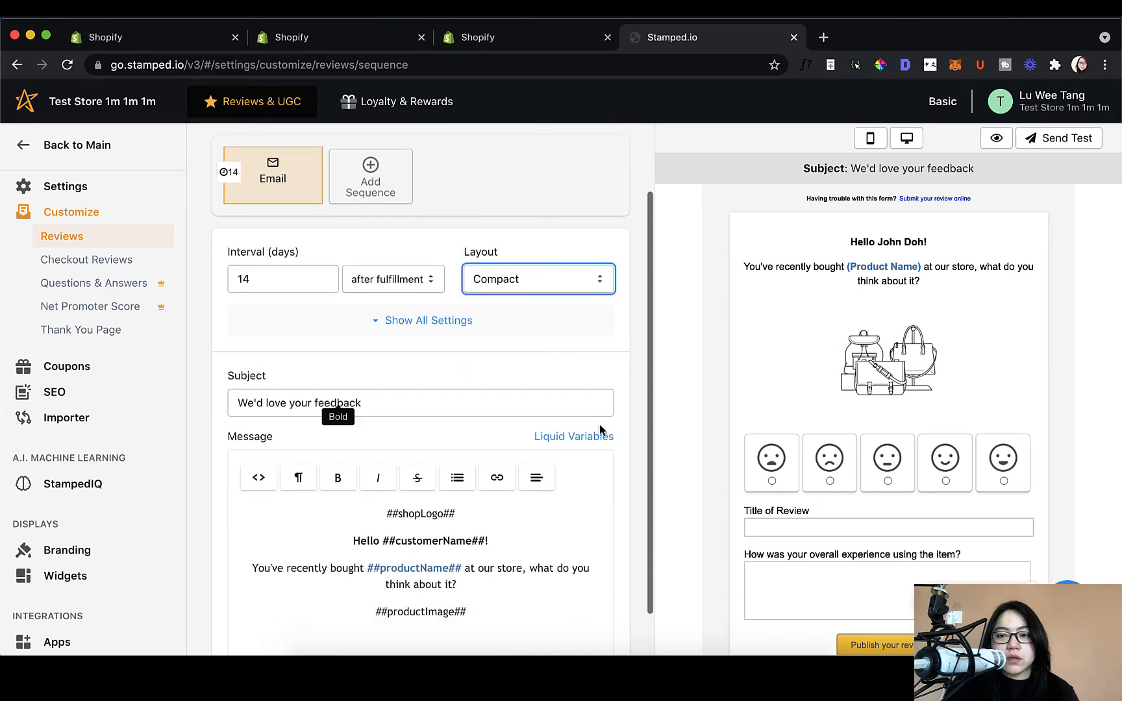
{"action": "left_click", "coordinate": [554, 408]}
{"action": "scroll", "coordinate": [553, 469], "scroll_direction": "down", "scroll_amount": 1}
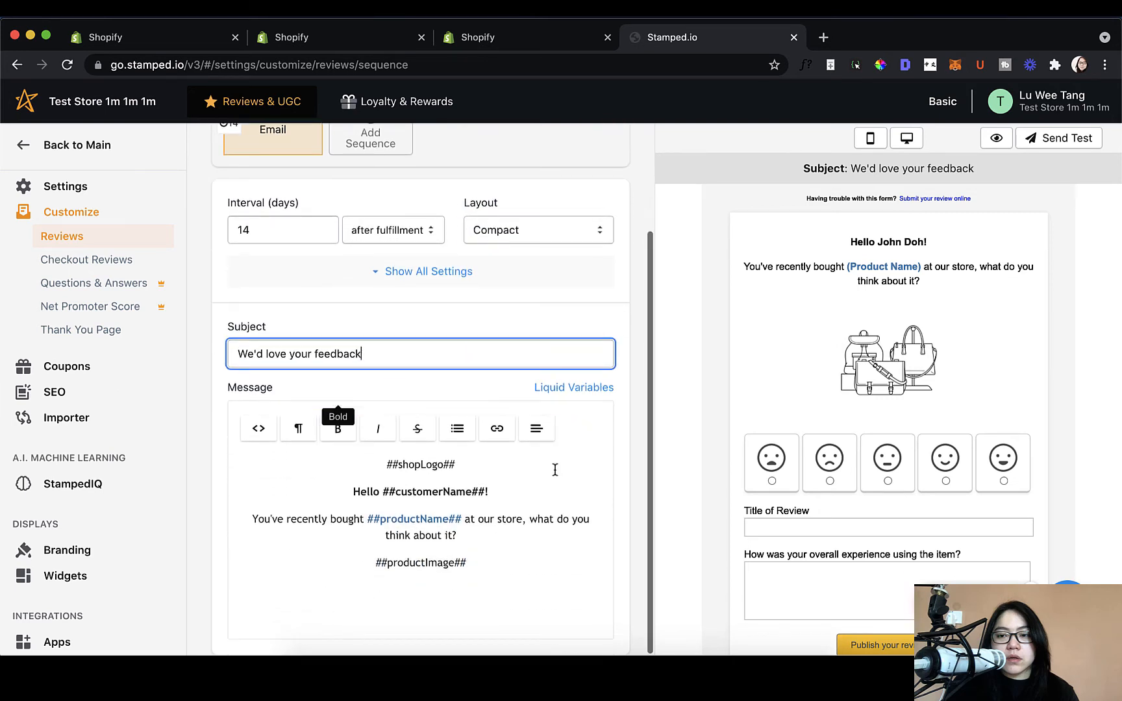
{"action": "left_click_drag", "start_coordinate": [382, 465], "coordinate": [486, 557]}
{"action": "left_click", "coordinate": [489, 557]}
{"action": "scroll", "coordinate": [530, 522], "scroll_direction": "up", "scroll_amount": 3}
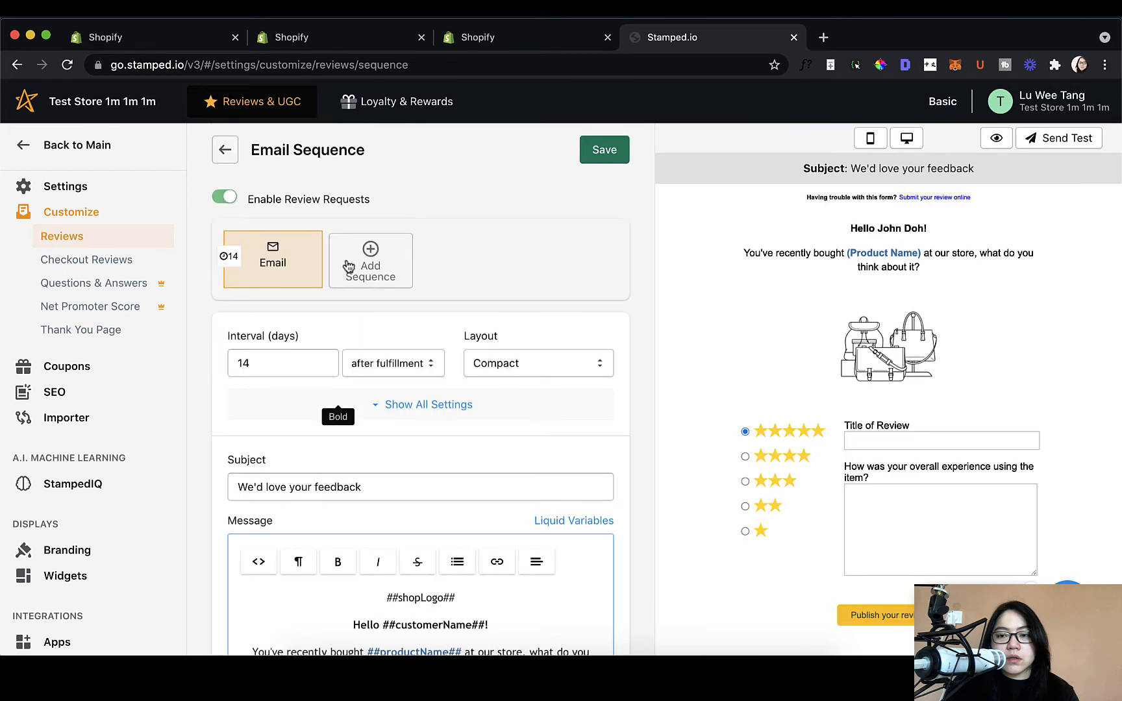
Step: Add a second email to the review sequence, keeping the Compact layout
{"action": "left_click", "coordinate": [350, 267]}
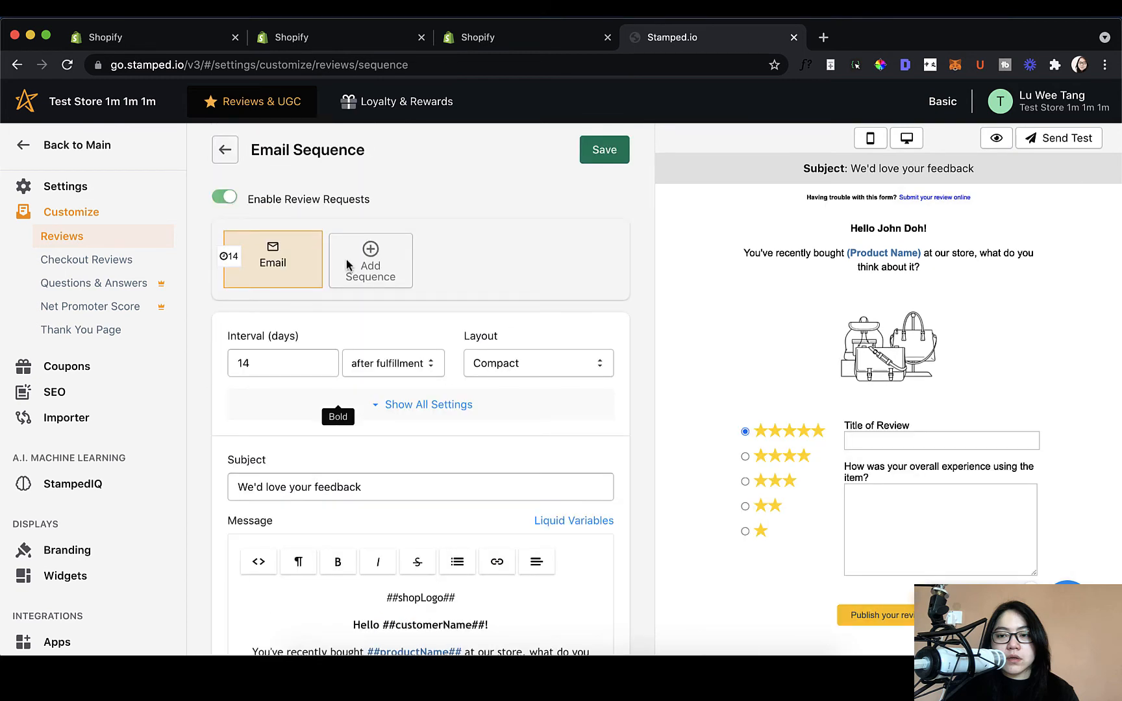
{"action": "left_click", "coordinate": [349, 264]}
{"action": "left_click", "coordinate": [367, 262]}
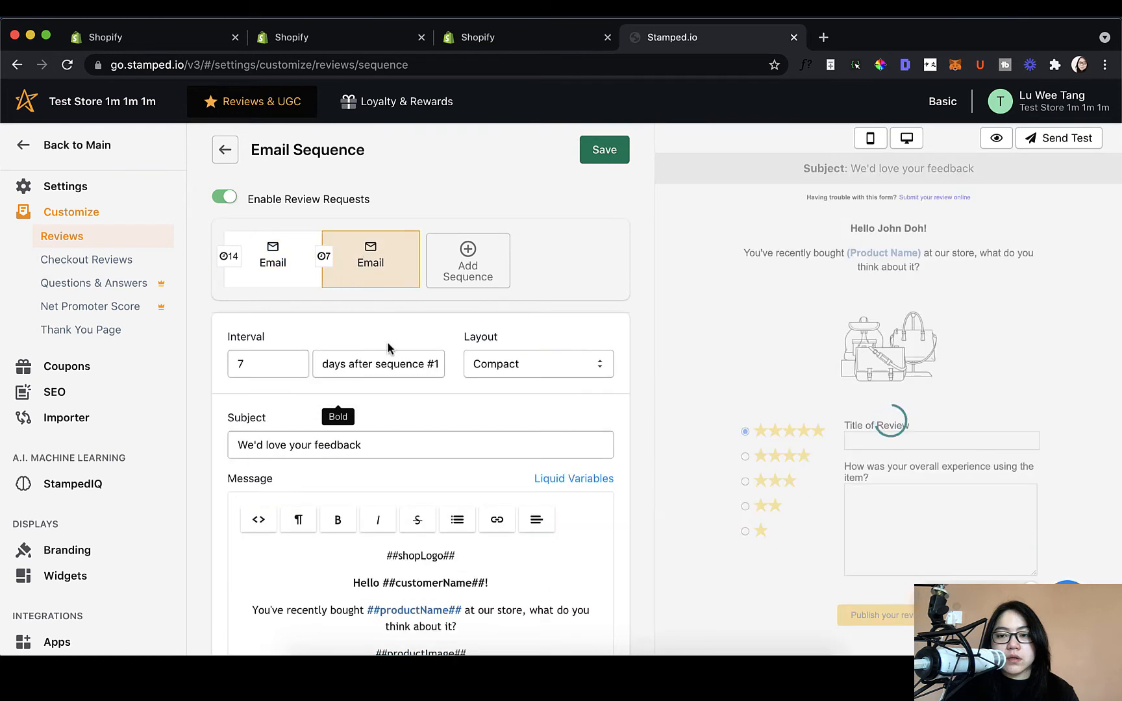
{"action": "left_click", "coordinate": [529, 368]}
{"action": "left_click", "coordinate": [529, 369]}
Step: Check the second email's interval reads 7 days after sequence #1
{"action": "left_click", "coordinate": [256, 364]}
{"action": "left_click", "coordinate": [449, 389]}
{"action": "scroll", "coordinate": [402, 419], "scroll_direction": "down", "scroll_amount": 3}
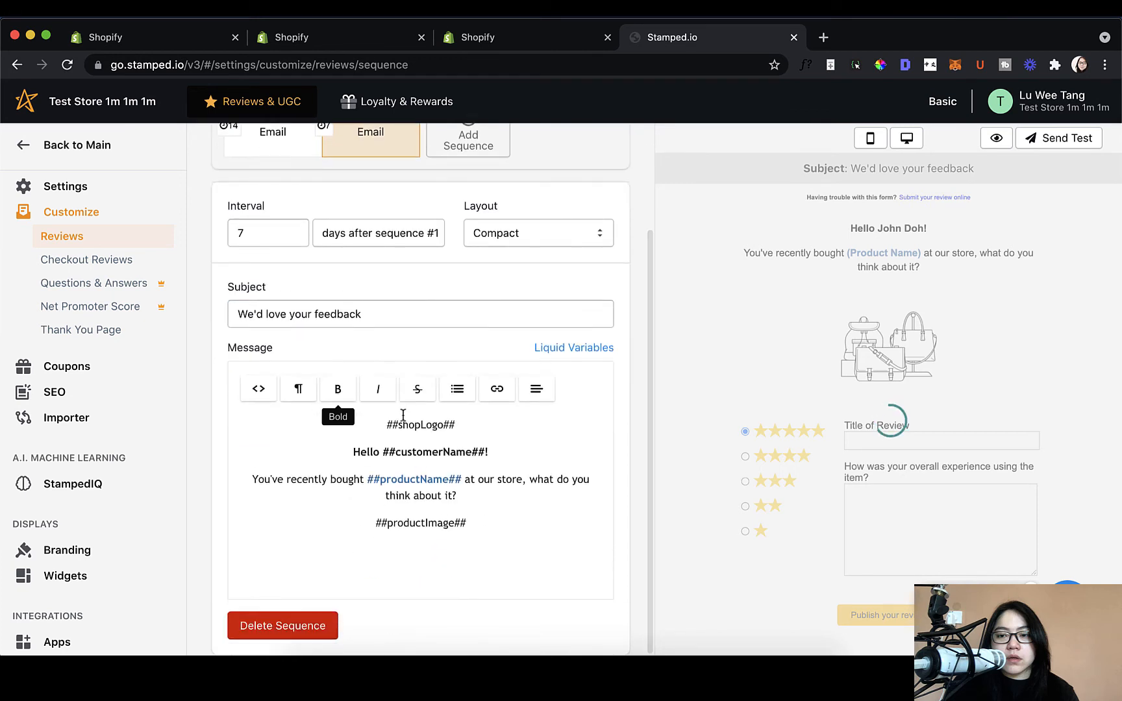
{"action": "scroll", "coordinate": [382, 419], "scroll_direction": "up", "scroll_amount": 3}
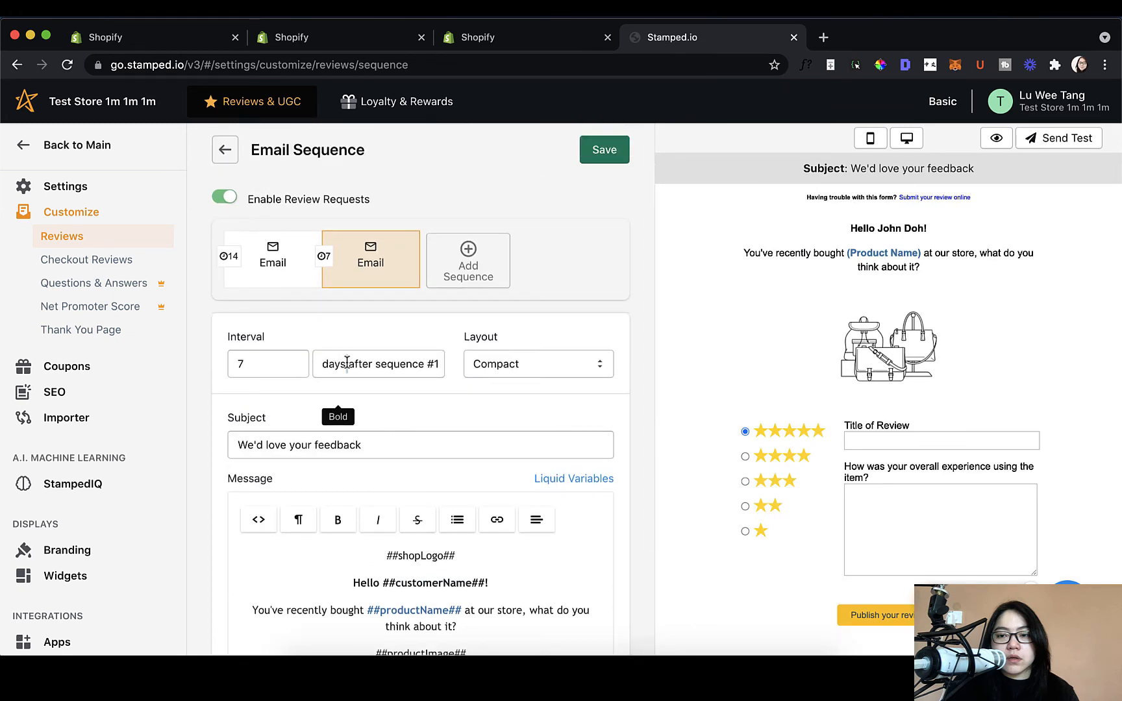
{"action": "left_click_drag", "start_coordinate": [425, 361], "coordinate": [354, 371]}
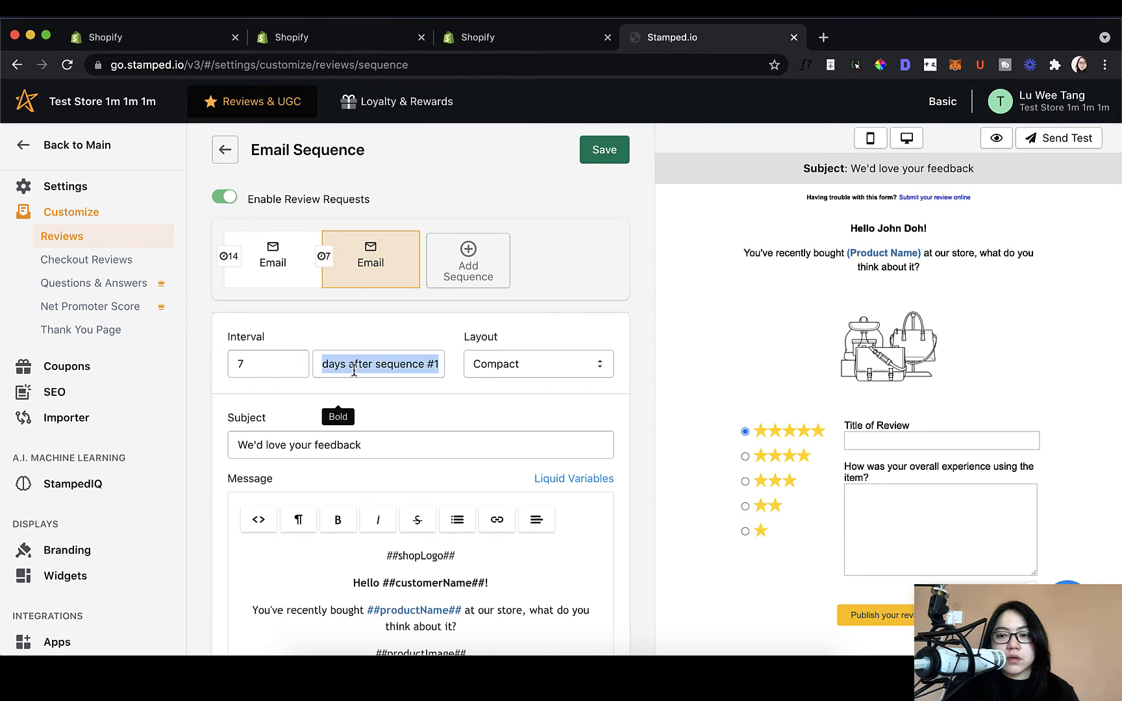
{"action": "left_click", "coordinate": [390, 370]}
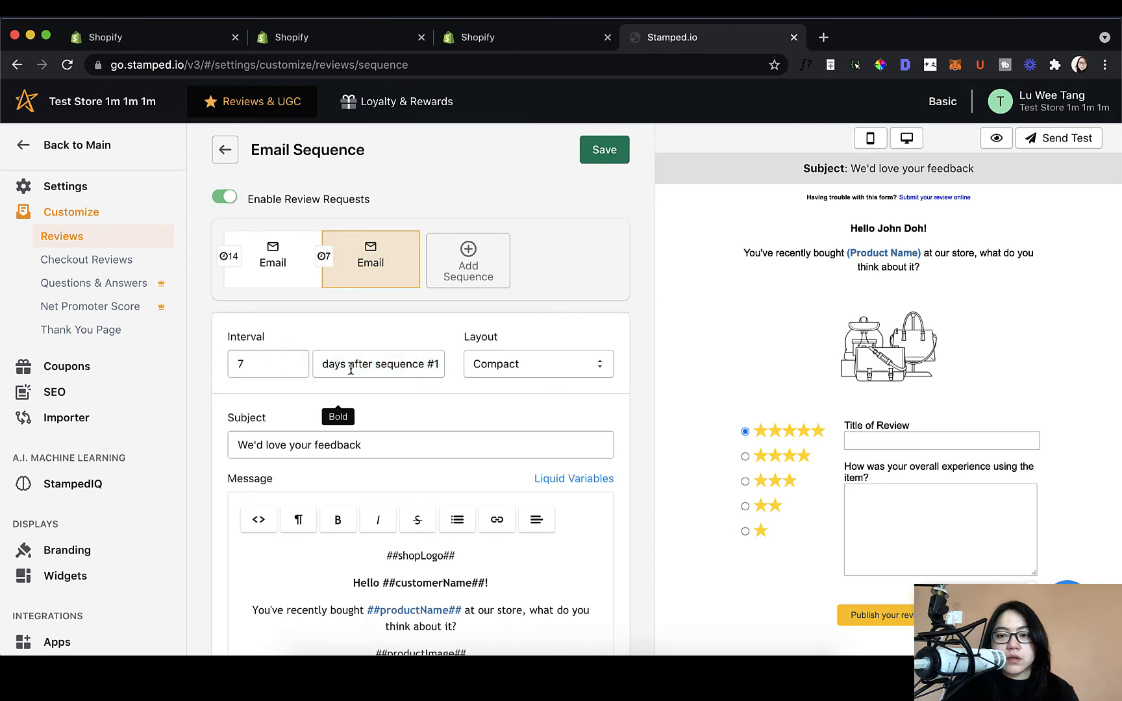
{"action": "left_click_drag", "start_coordinate": [351, 369], "coordinate": [431, 391]}
{"action": "left_click", "coordinate": [433, 388]}
{"action": "scroll", "coordinate": [420, 423], "scroll_direction": "down", "scroll_amount": 3}
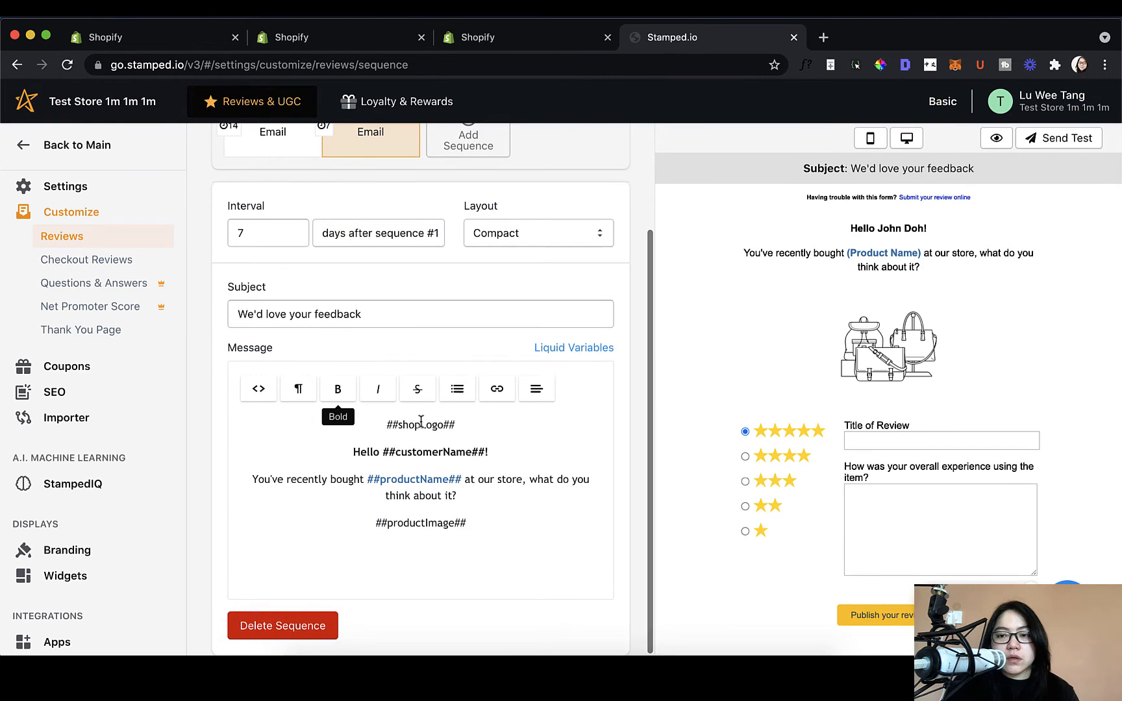
{"action": "scroll", "coordinate": [491, 454], "scroll_direction": "up", "scroll_amount": 3}
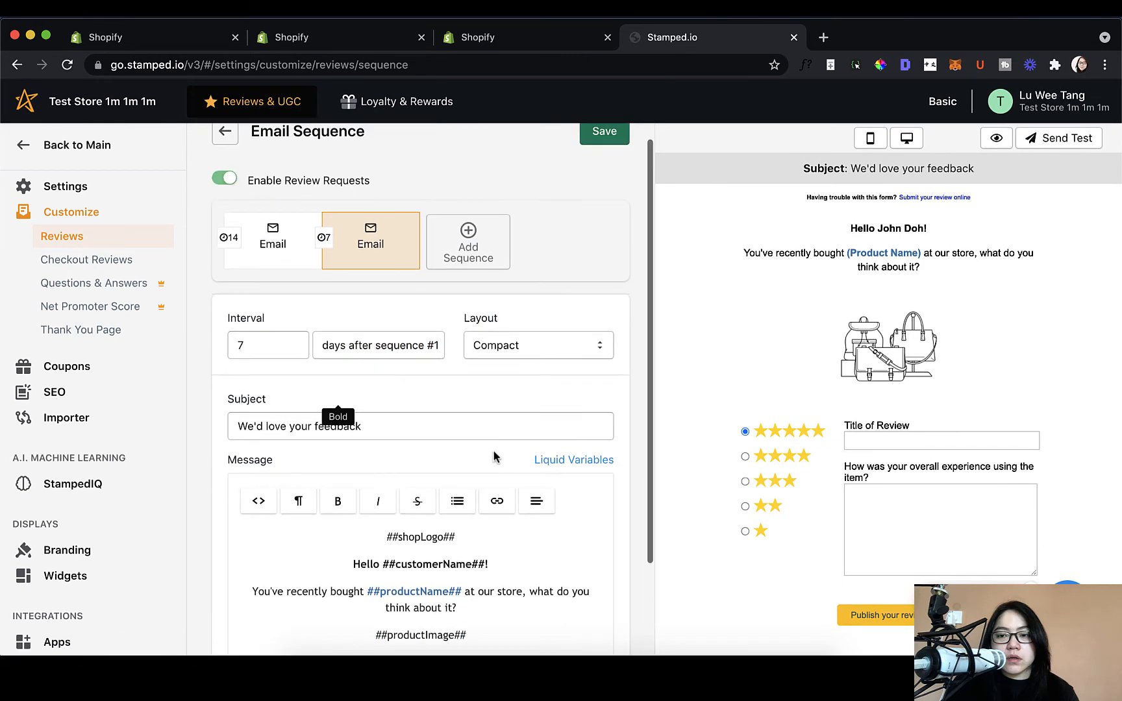
Step: Recheck the interval description and confirm the Compact layout stays unchanged
{"action": "double_click", "coordinate": [383, 343]}
{"action": "left_click", "coordinate": [508, 335]}
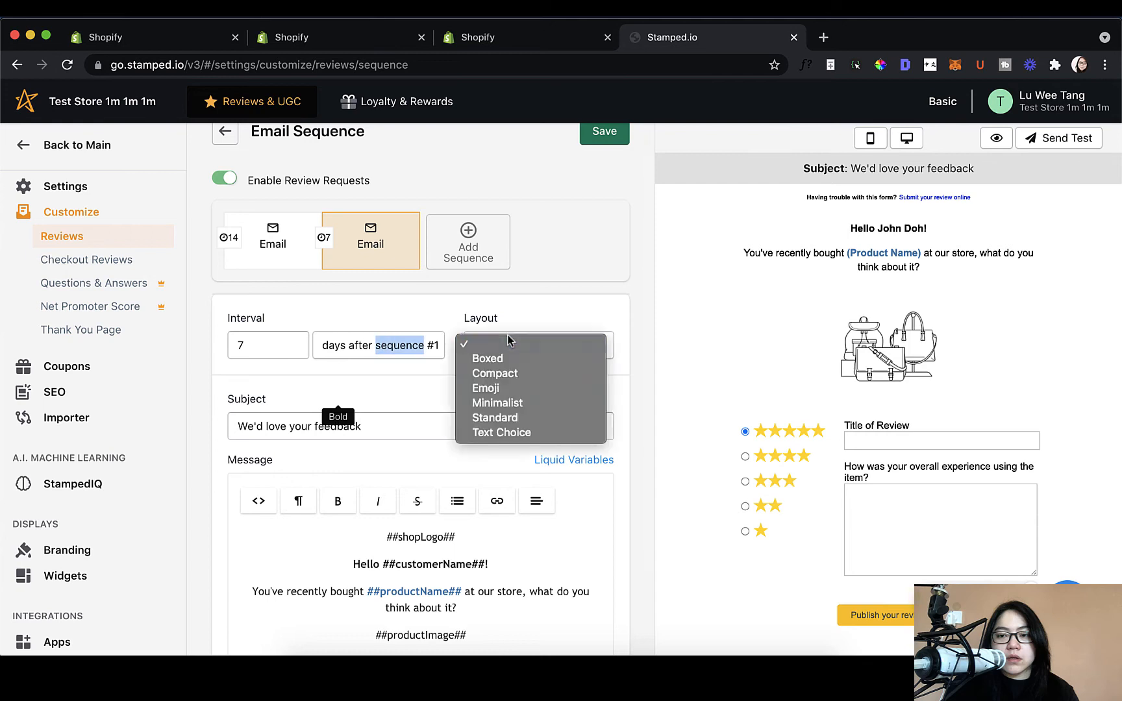
{"action": "left_click", "coordinate": [453, 303]}
{"action": "left_click", "coordinate": [418, 340]}
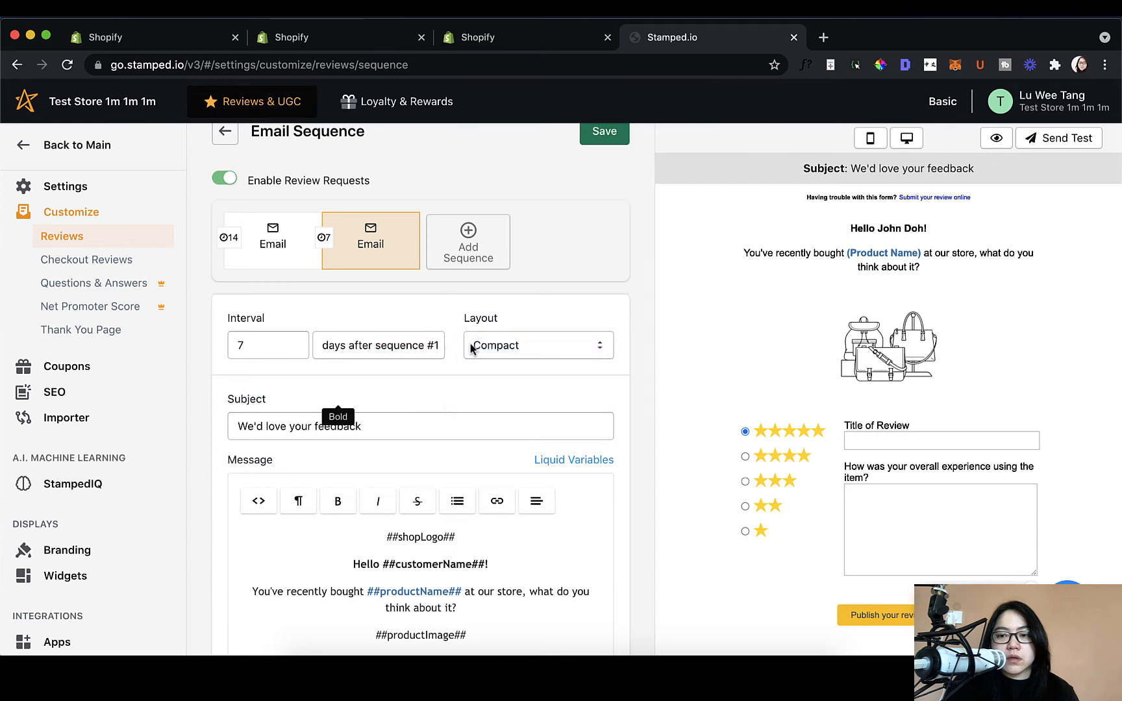
{"action": "scroll", "coordinate": [471, 350], "scroll_direction": "down", "scroll_amount": 3}
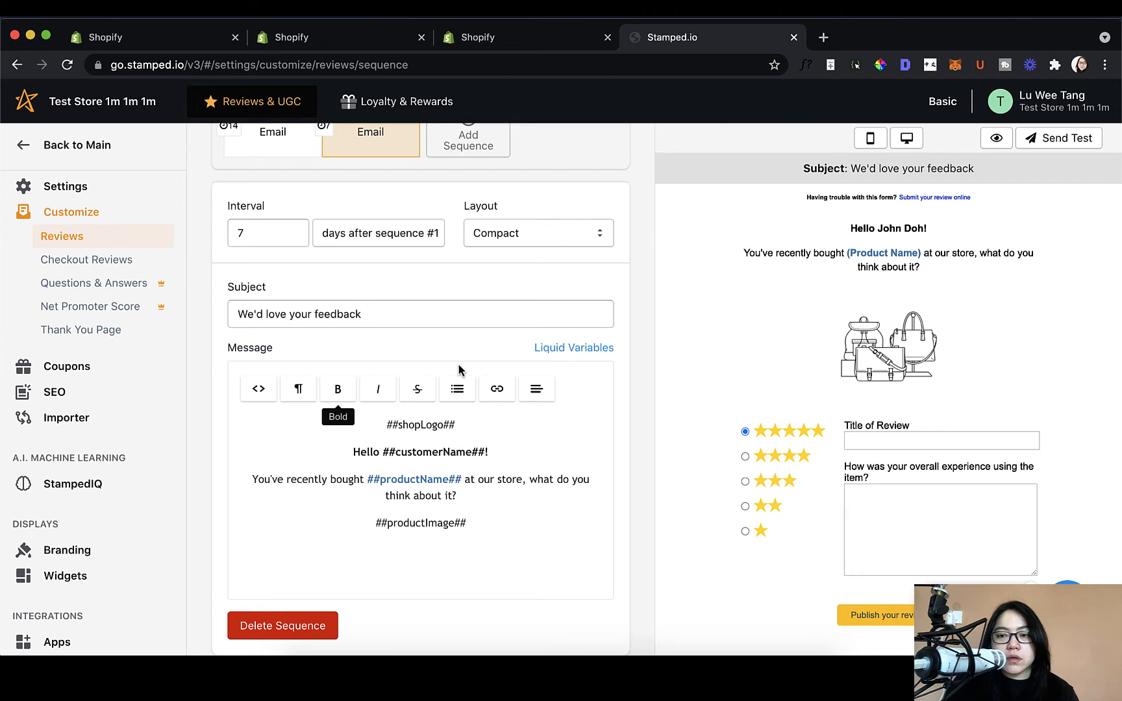
{"action": "scroll", "coordinate": [459, 365], "scroll_direction": "up", "scroll_amount": 2}
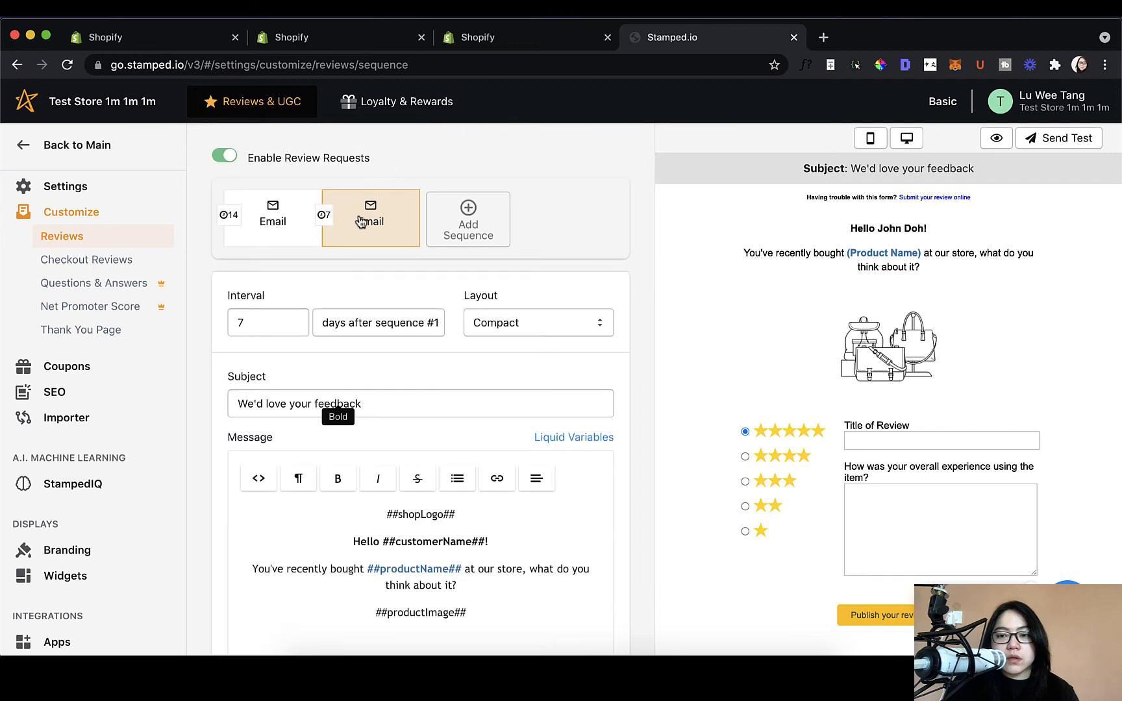
{"action": "scroll", "coordinate": [446, 386], "scroll_direction": "down", "scroll_amount": 2}
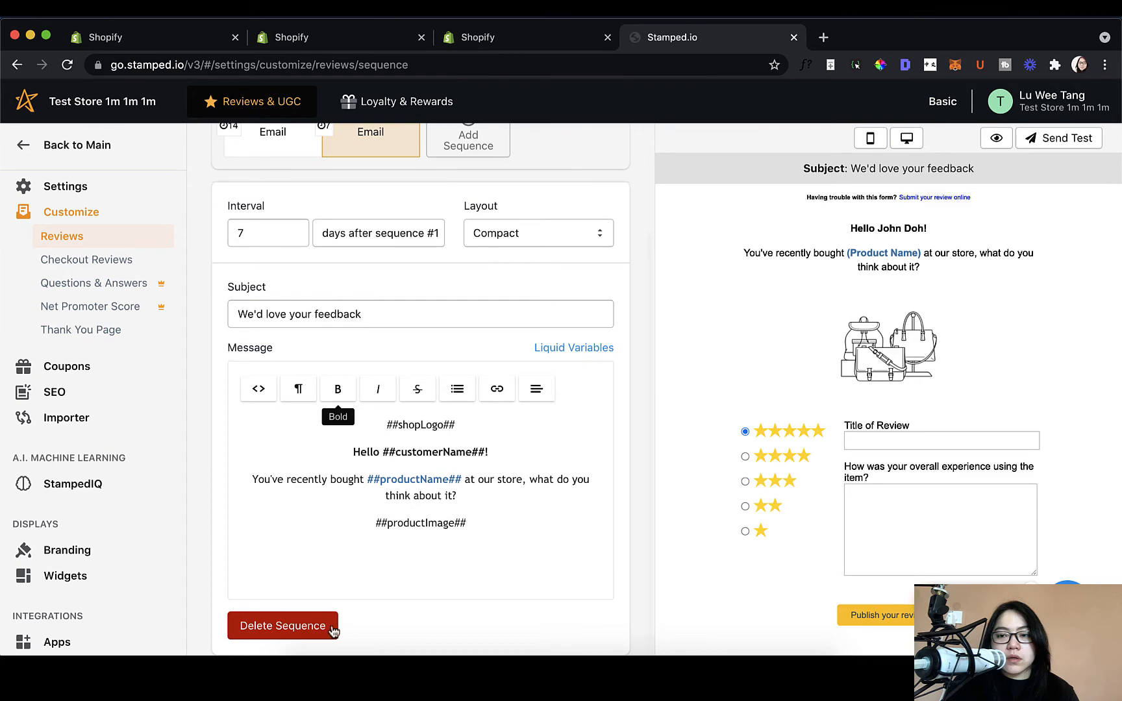
Step: Delete the second follow-up email so only the 14-day email remains, then return to Customize - Reviews
{"action": "left_click", "coordinate": [330, 628]}
{"action": "left_click", "coordinate": [733, 229]}
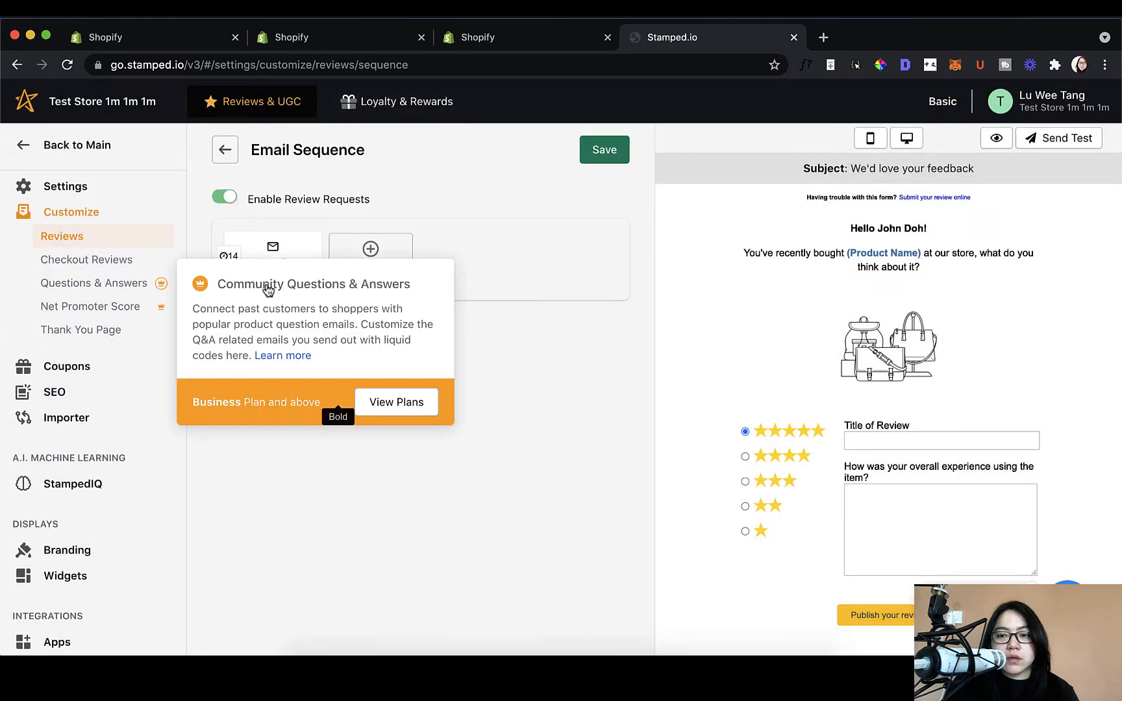
{"action": "left_click", "coordinate": [262, 261]}
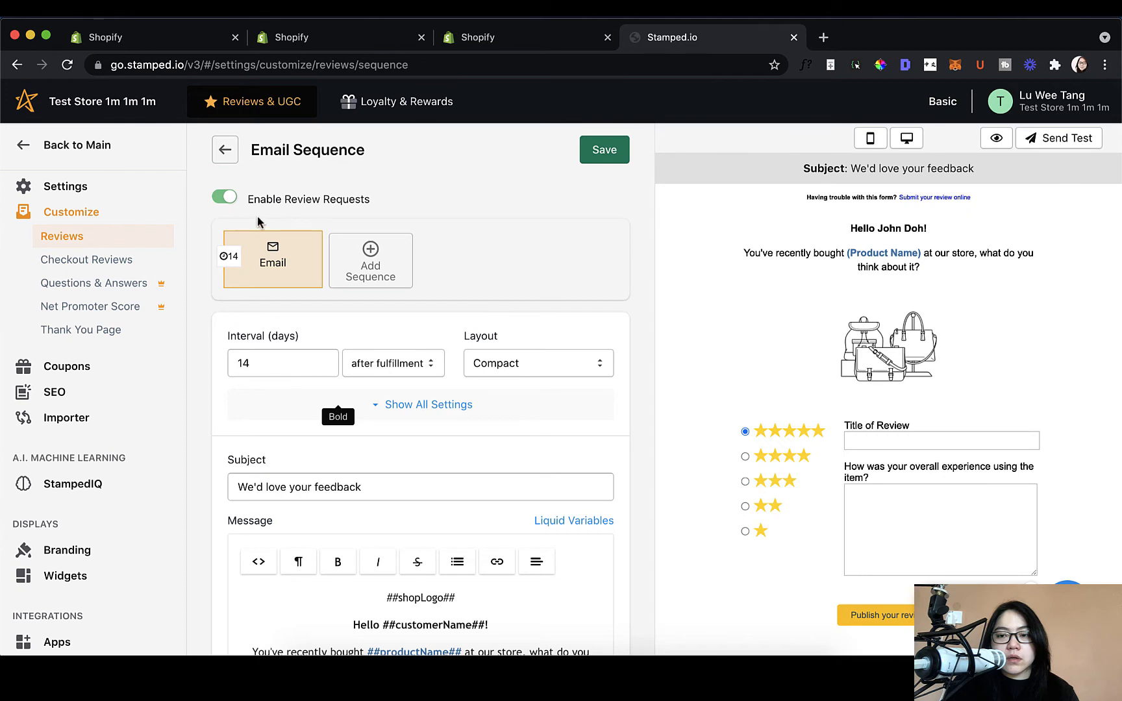
{"action": "left_click", "coordinate": [224, 167]}
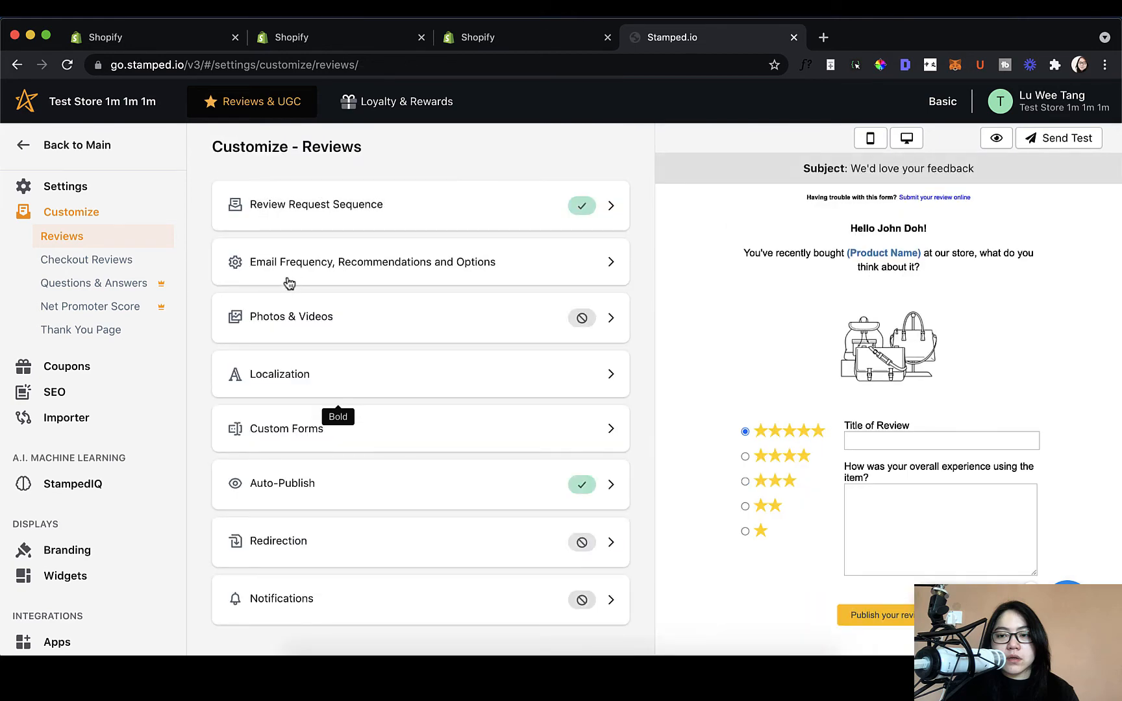
Step: Look through the email frequency choices, leaving it on 'Send for new order'
{"action": "left_click", "coordinate": [289, 282]}
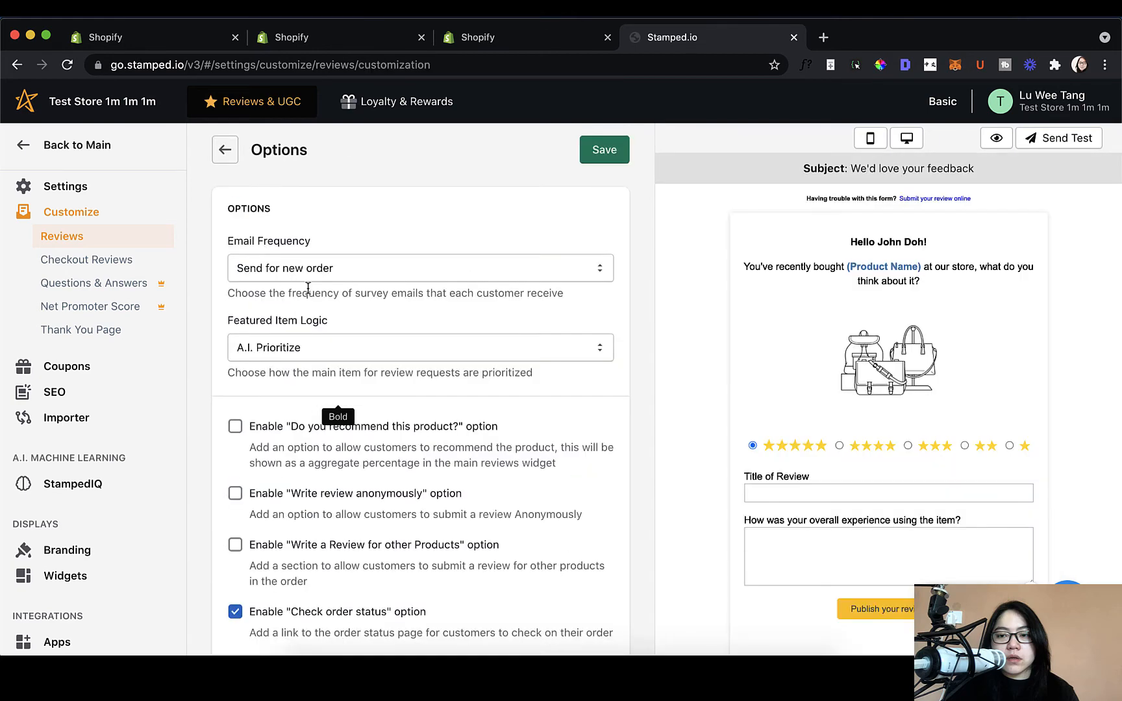
{"action": "scroll", "coordinate": [472, 372], "scroll_direction": "down", "scroll_amount": 2}
{"action": "left_click", "coordinate": [430, 219]}
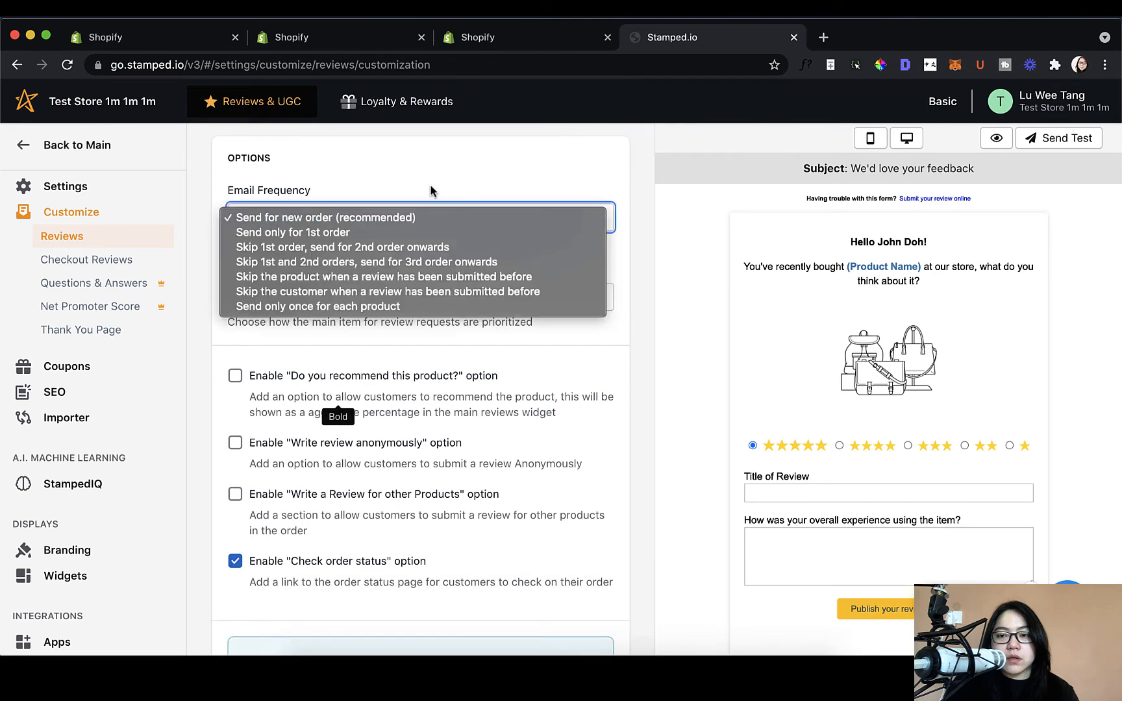
{"action": "left_click", "coordinate": [429, 185]}
{"action": "left_click", "coordinate": [424, 220]}
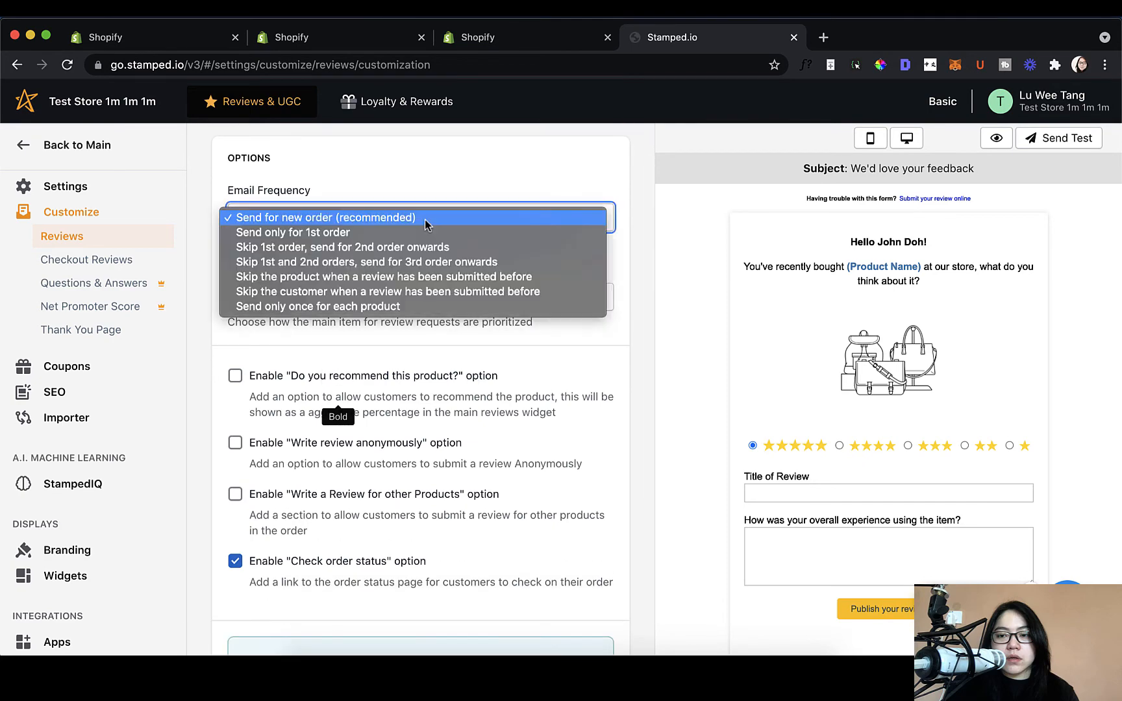
{"action": "left_click", "coordinate": [436, 186]}
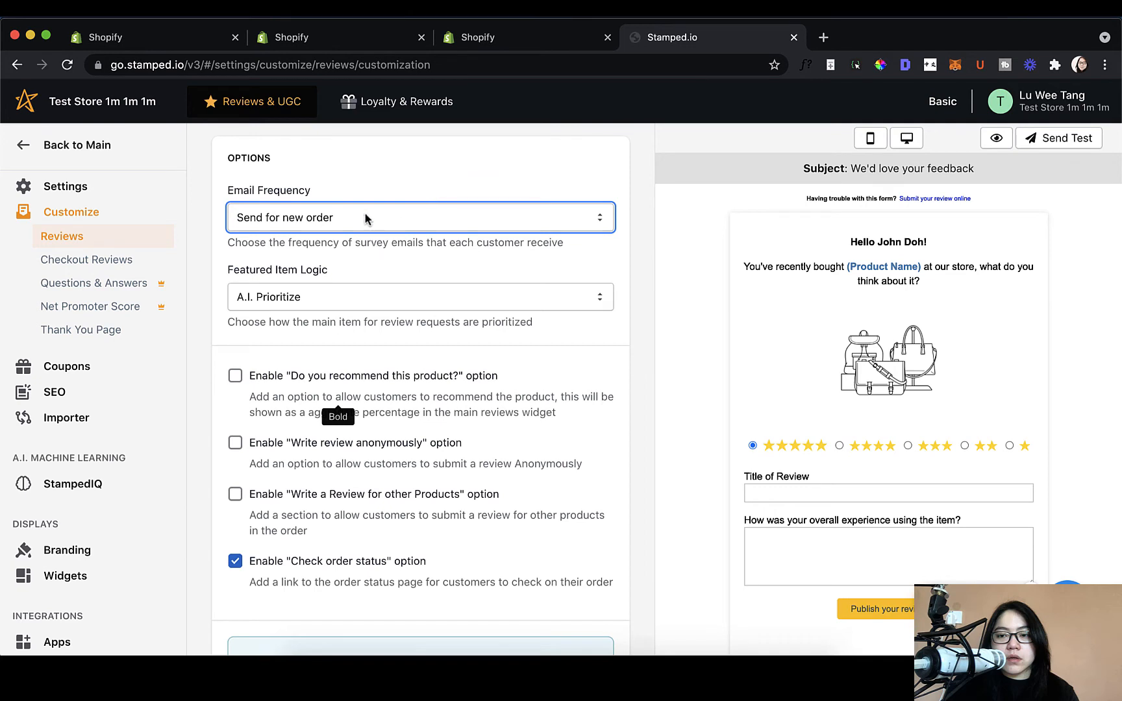
{"action": "left_click", "coordinate": [298, 220]}
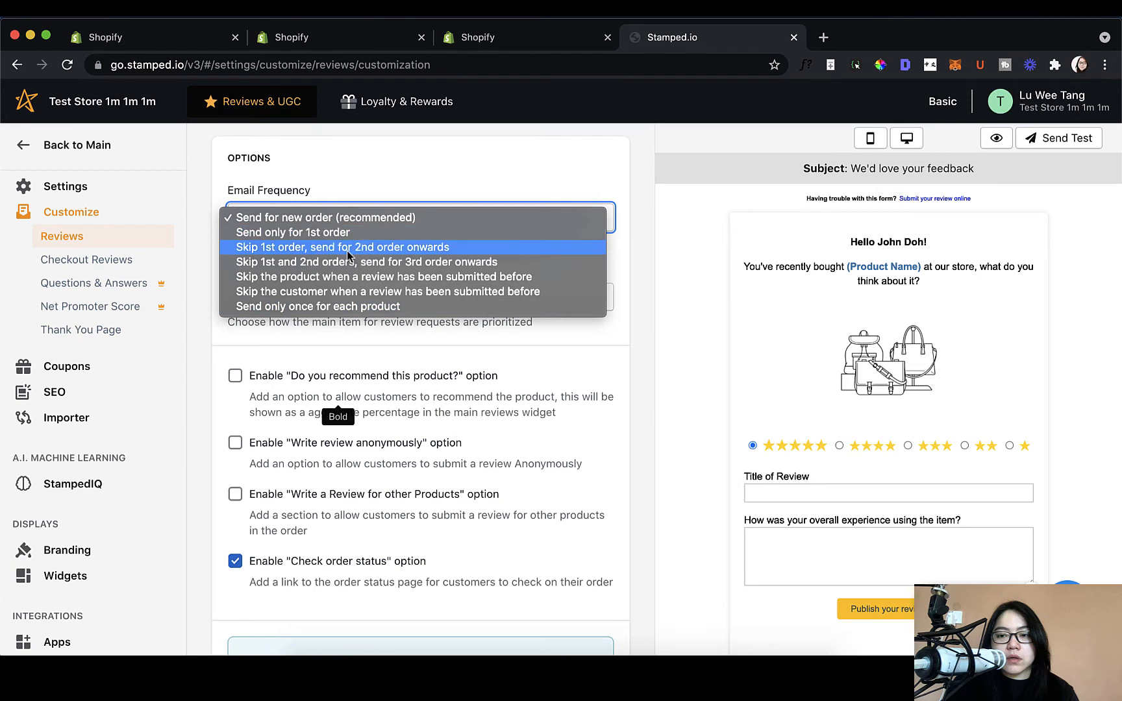
{"action": "left_click", "coordinate": [554, 366]}
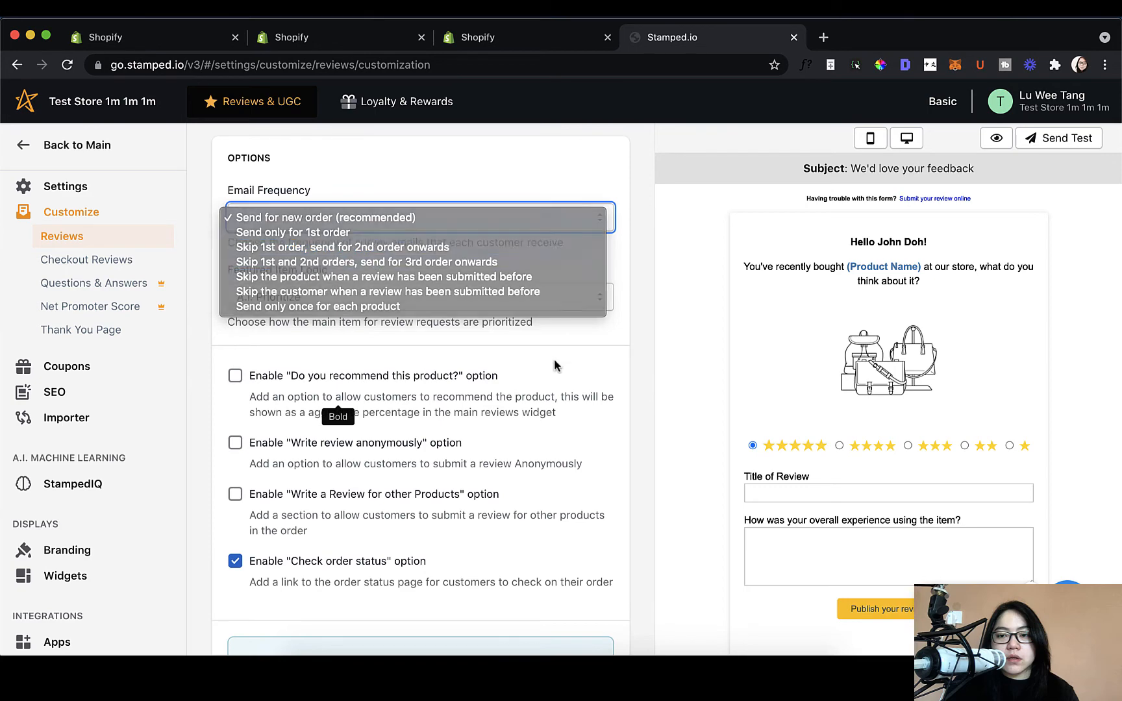
{"action": "scroll", "coordinate": [562, 416], "scroll_direction": "down", "scroll_amount": 3}
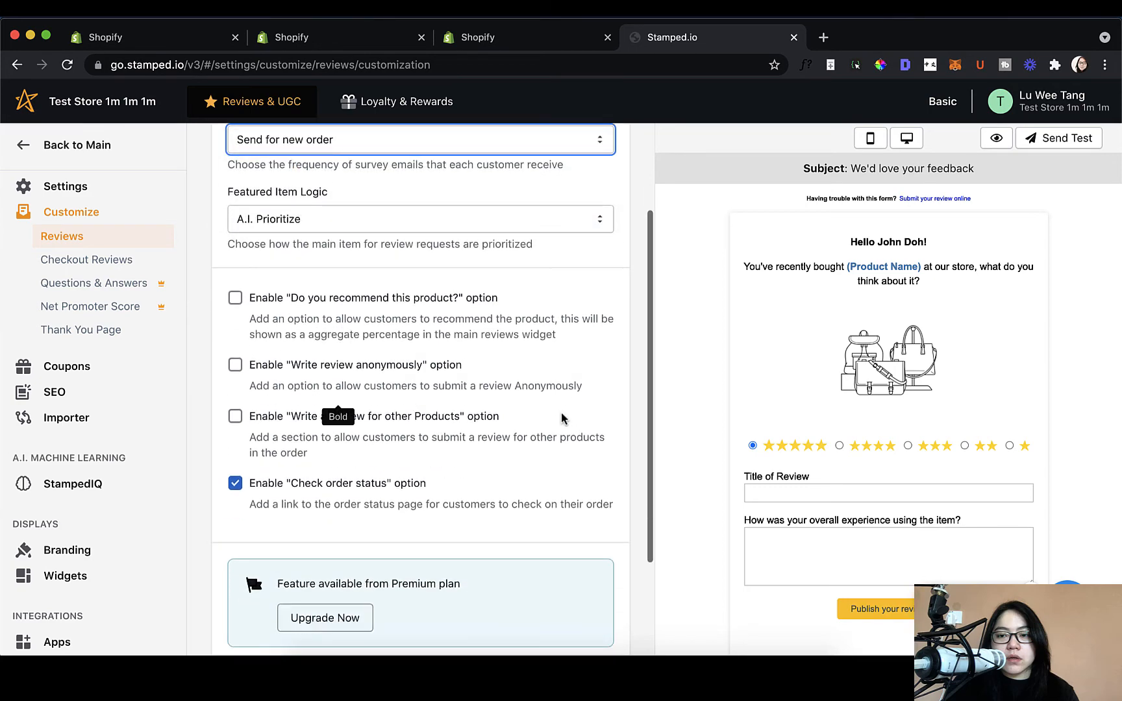
{"action": "left_click", "coordinate": [493, 322]}
Step: Tick 'Do you recommend this product?', 'Write review anonymously' and 'Write a Review for other Products', then go back
{"action": "left_click", "coordinate": [235, 305]}
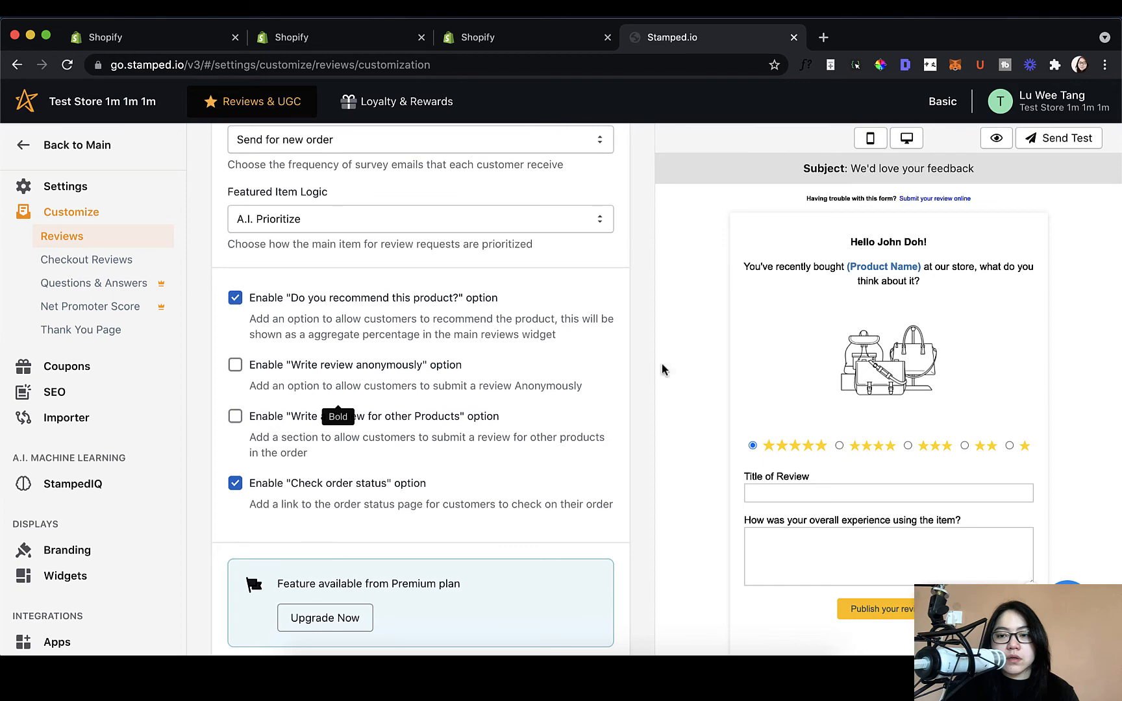
{"action": "scroll", "coordinate": [649, 400], "scroll_direction": "down", "scroll_amount": 3}
{"action": "scroll", "coordinate": [631, 408], "scroll_direction": "up", "scroll_amount": 3}
{"action": "scroll", "coordinate": [709, 430], "scroll_direction": "down", "scroll_amount": 2}
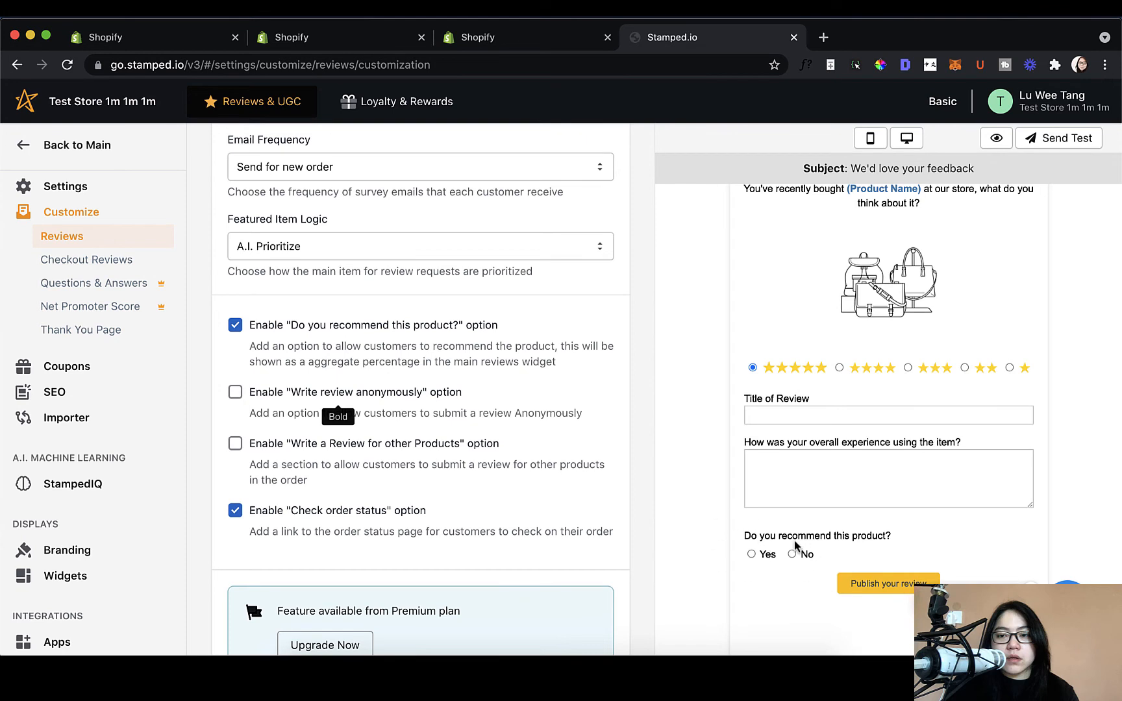
{"action": "left_click_drag", "start_coordinate": [743, 535], "coordinate": [865, 551]}
{"action": "left_click", "coordinate": [865, 557]}
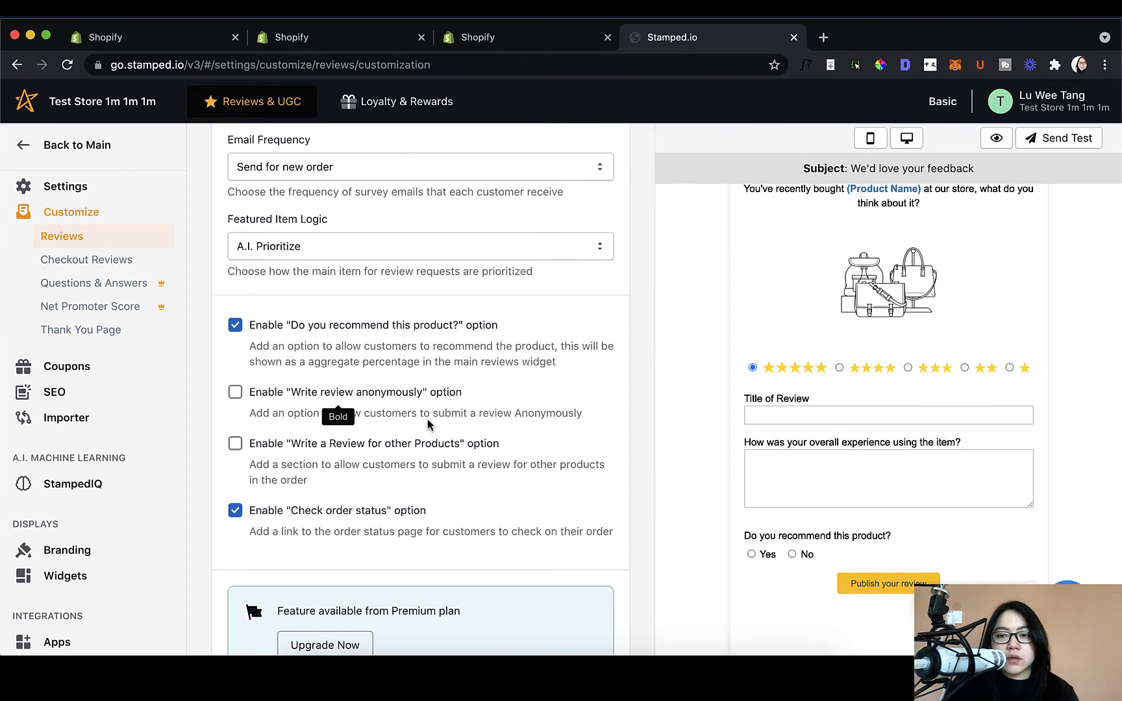
{"action": "left_click", "coordinate": [236, 393]}
{"action": "left_click", "coordinate": [237, 443]}
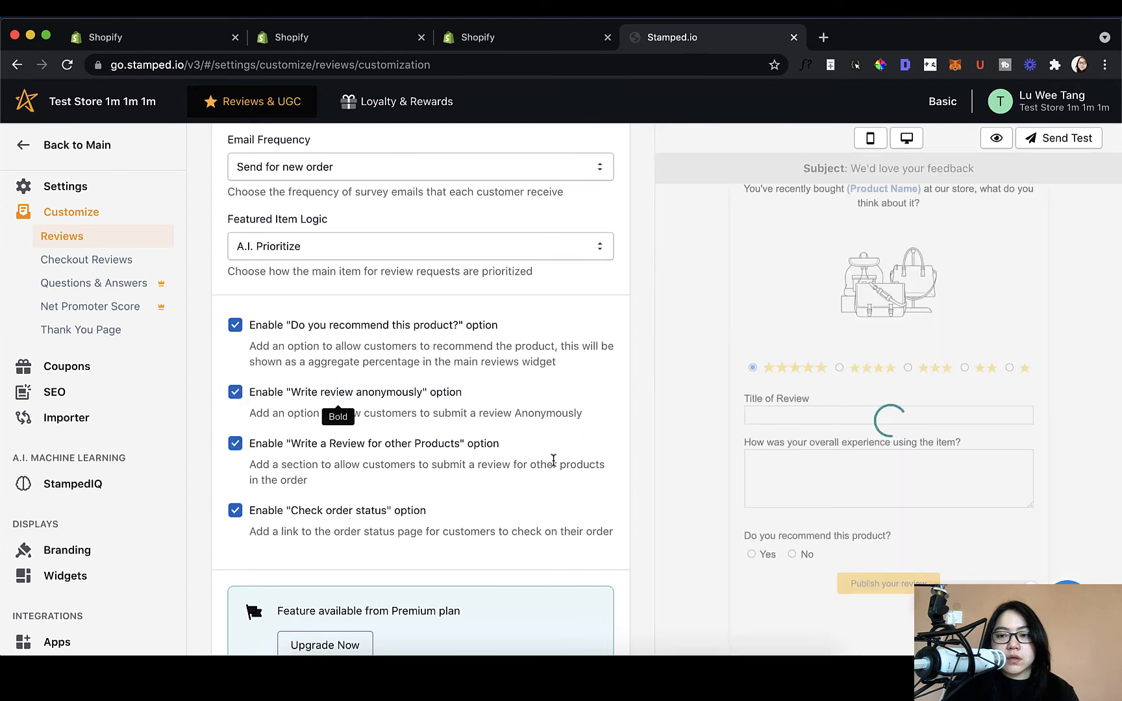
{"action": "scroll", "coordinate": [554, 461], "scroll_direction": "down", "scroll_amount": 2}
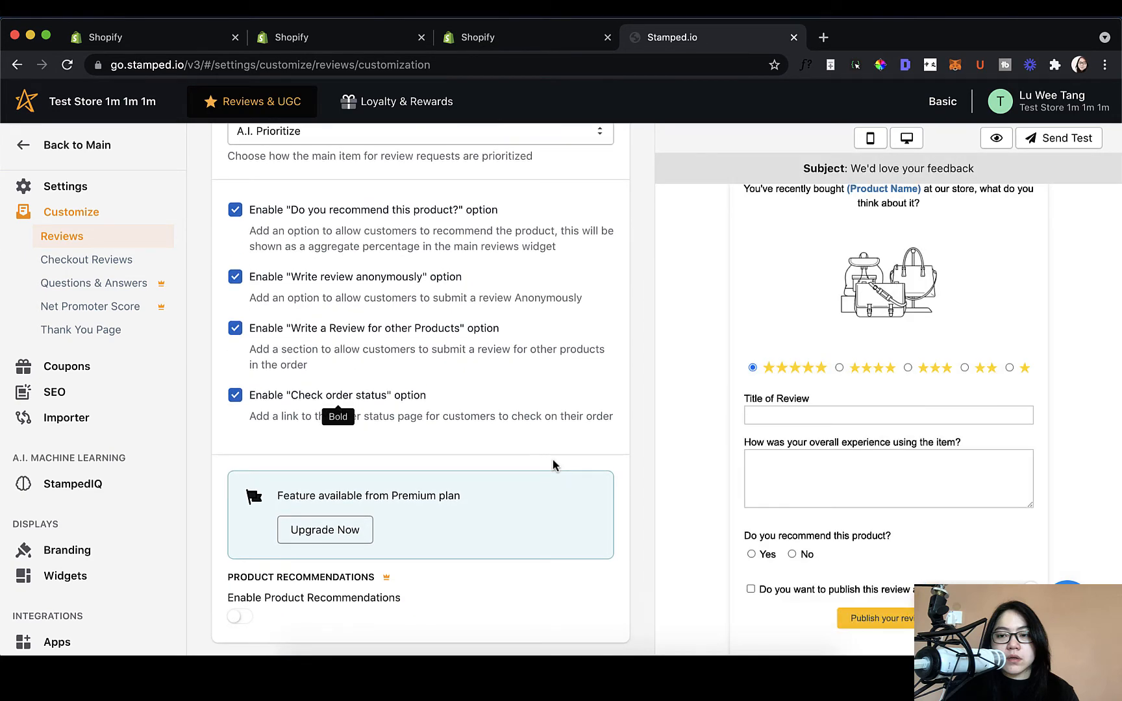
{"action": "scroll", "coordinate": [552, 460], "scroll_direction": "up", "scroll_amount": 4}
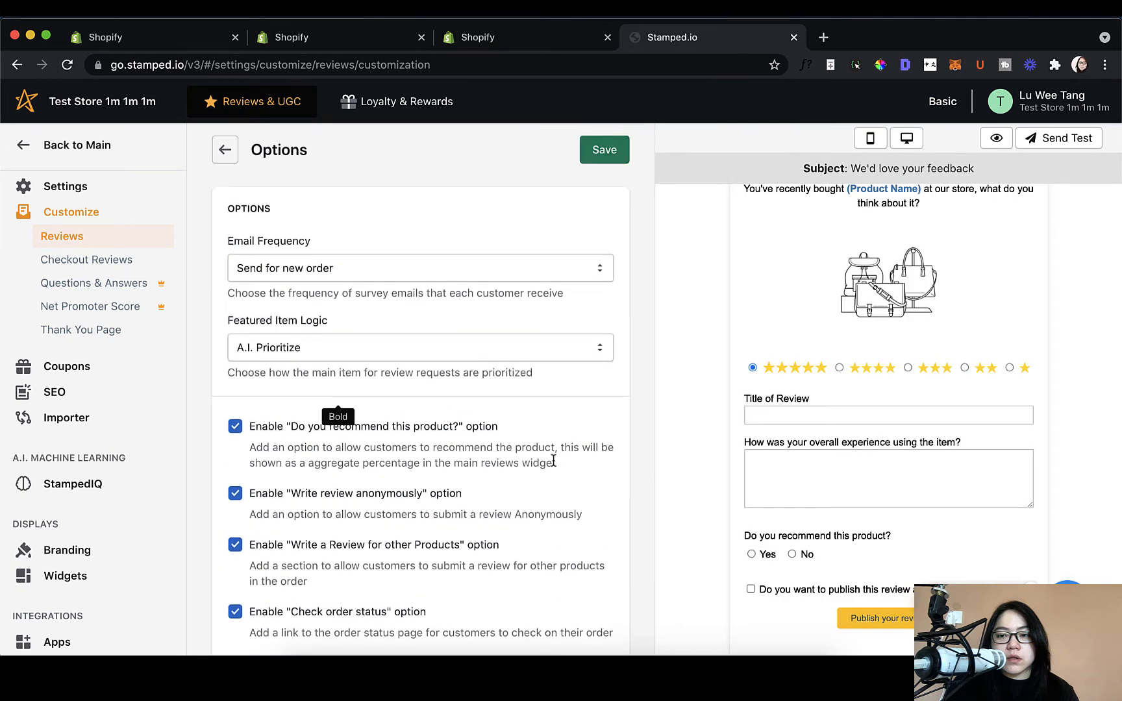
{"action": "left_click", "coordinate": [224, 151]}
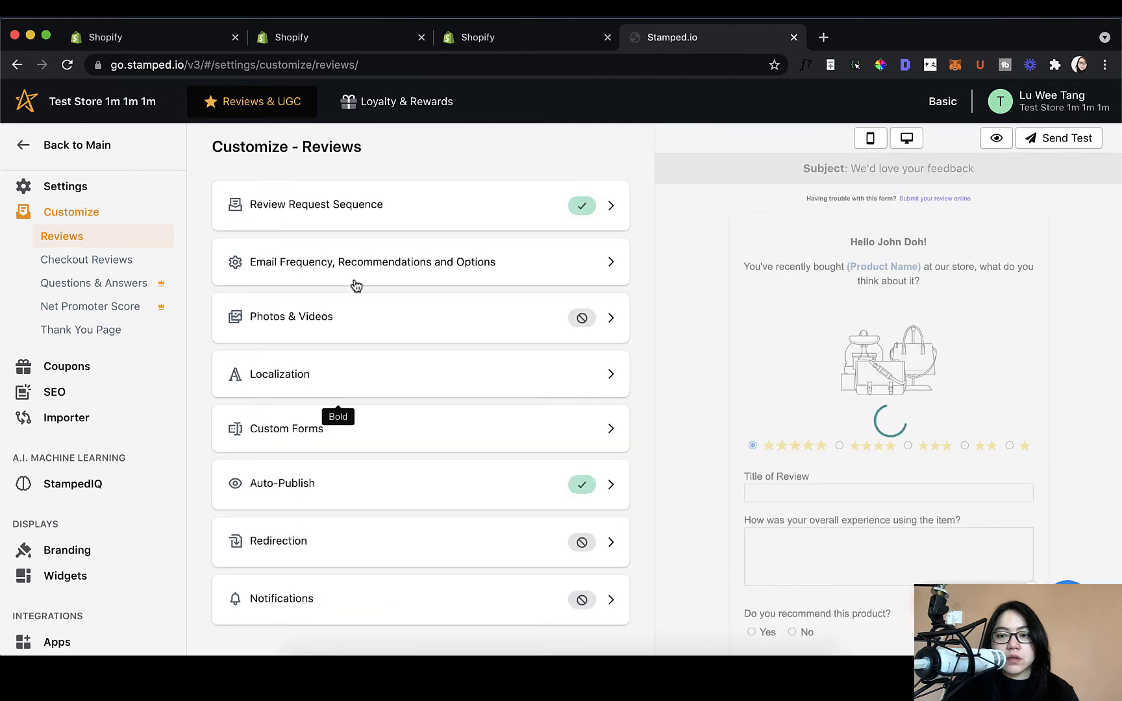
Step: Tick Photos Upload under Photos & Videos, then go back to the Customize - Reviews list
{"action": "left_click", "coordinate": [374, 332]}
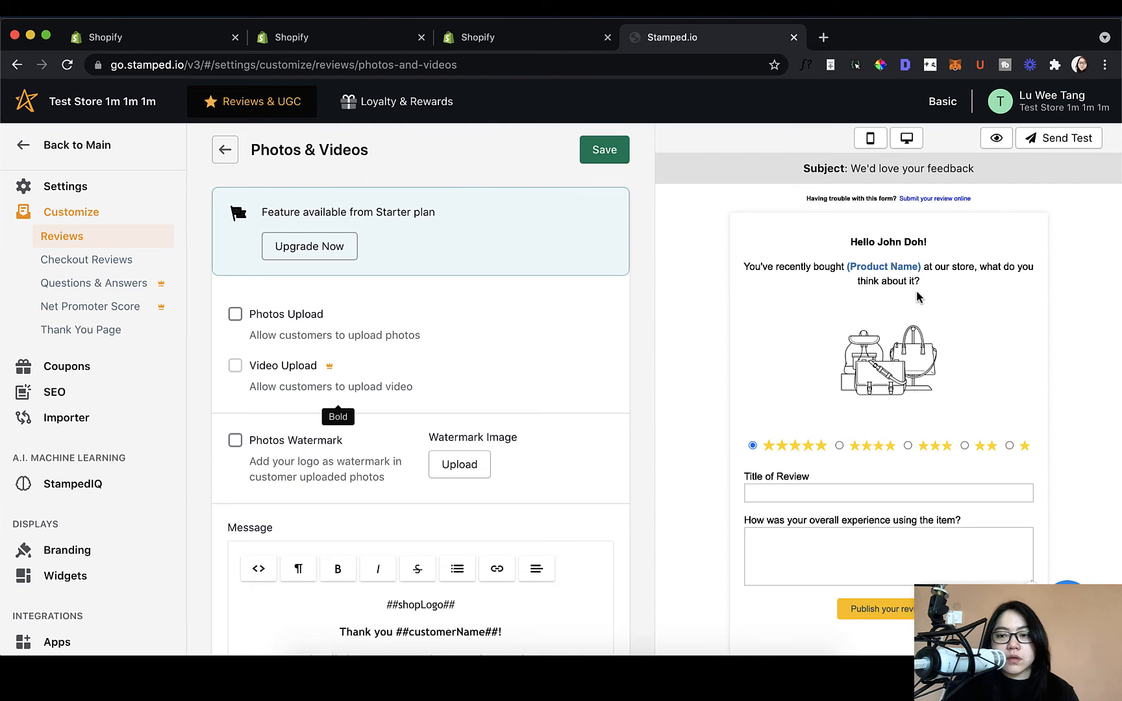
{"action": "left_click", "coordinate": [237, 315]}
{"action": "scroll", "coordinate": [515, 499], "scroll_direction": "down", "scroll_amount": 3}
{"action": "scroll", "coordinate": [769, 531], "scroll_direction": "down", "scroll_amount": 1}
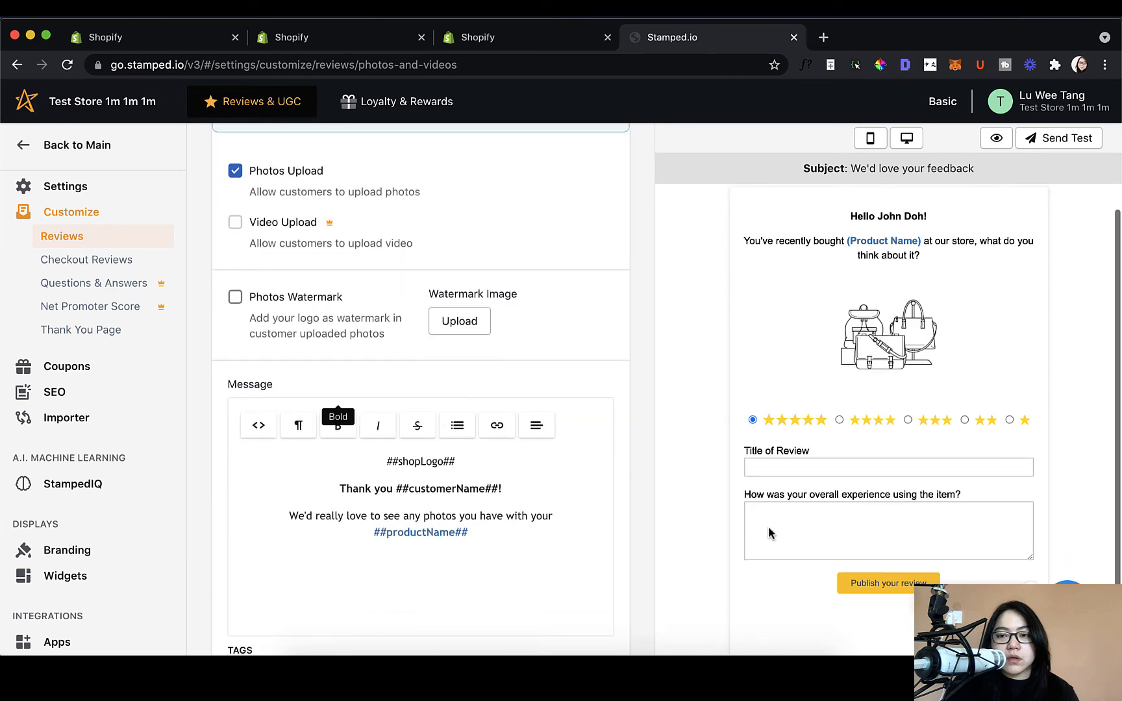
{"action": "scroll", "coordinate": [586, 465], "scroll_direction": "up", "scroll_amount": 1}
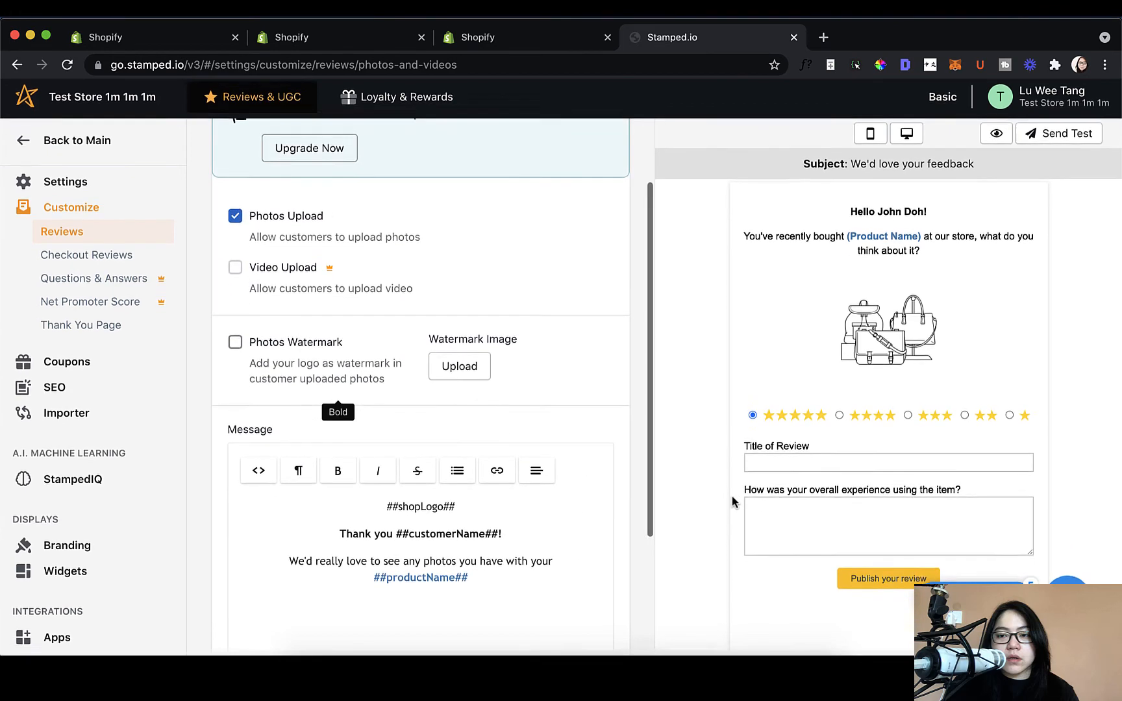
{"action": "scroll", "coordinate": [503, 480], "scroll_direction": "up", "scroll_amount": 2}
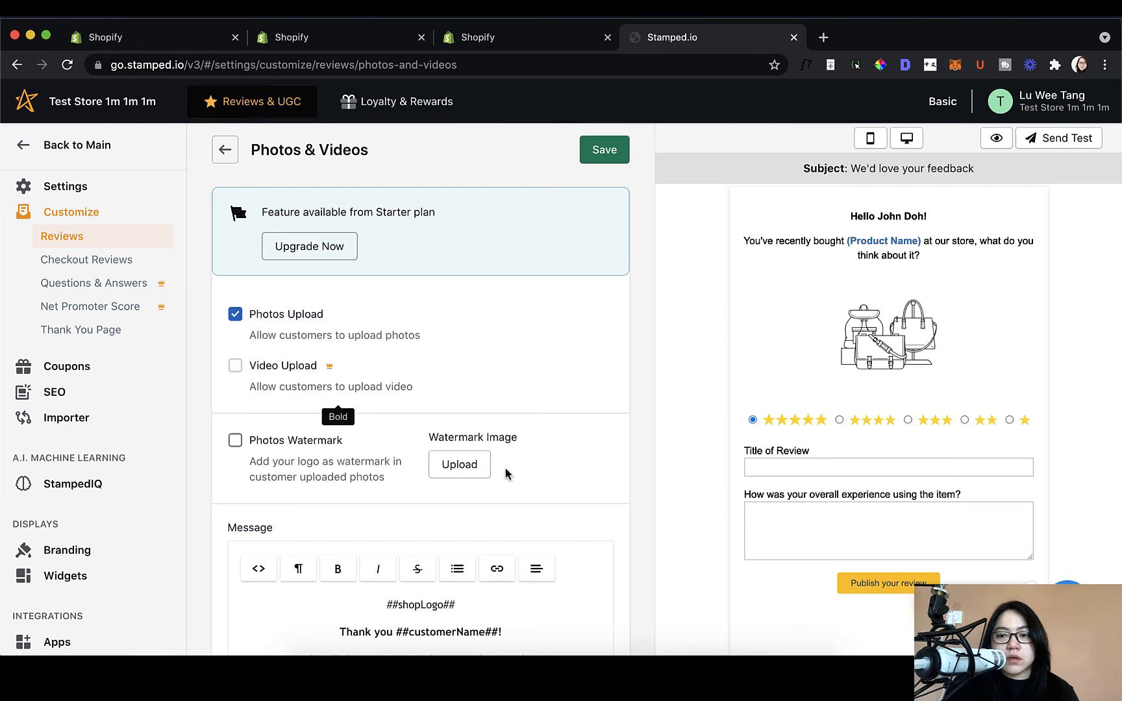
{"action": "left_click", "coordinate": [221, 154]}
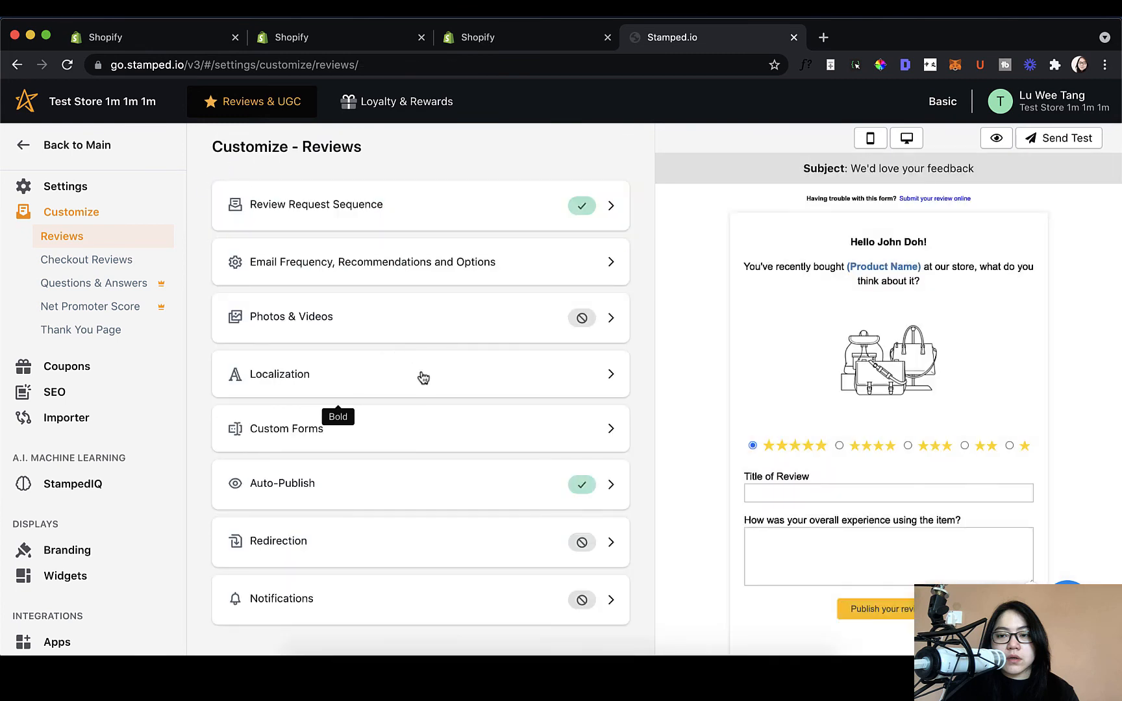
{"action": "left_click", "coordinate": [423, 377]}
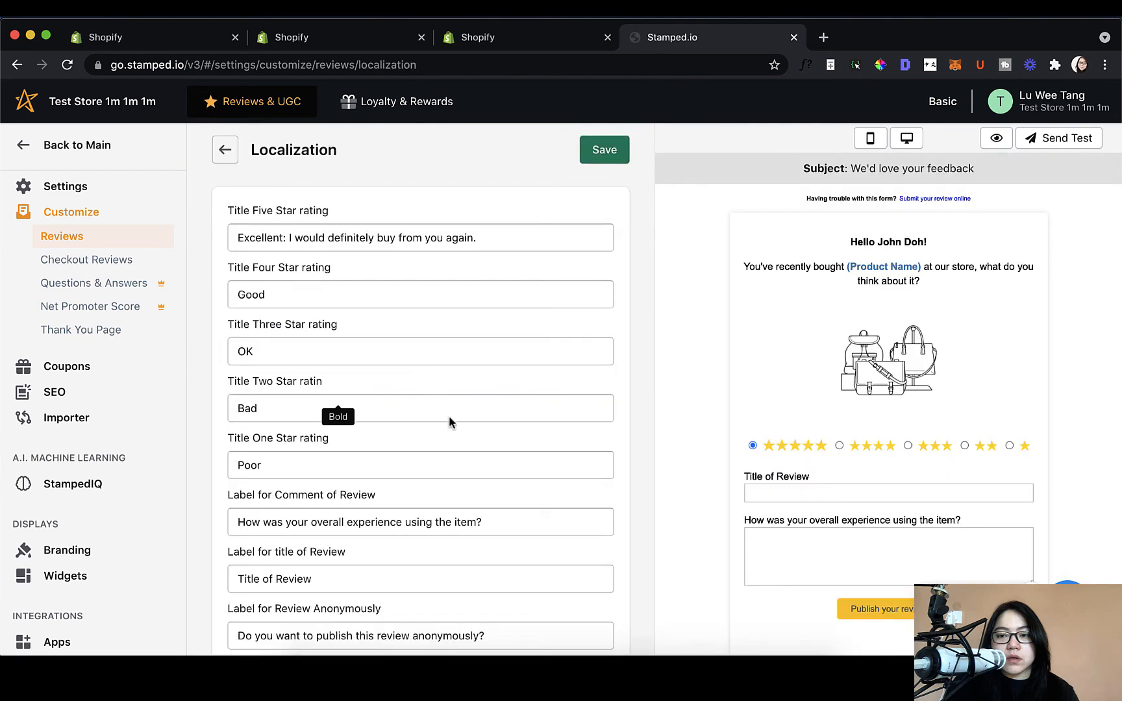
{"action": "scroll", "coordinate": [458, 435], "scroll_direction": "down", "scroll_amount": 5}
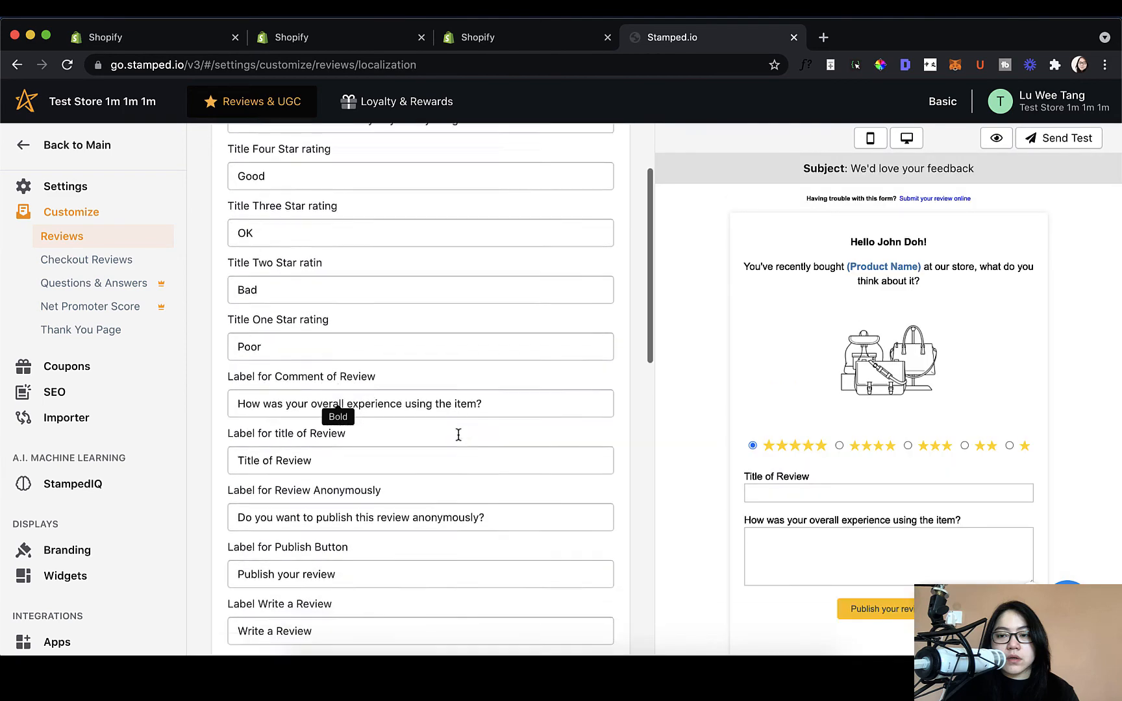
{"action": "scroll", "coordinate": [459, 435], "scroll_direction": "down", "scroll_amount": 14}
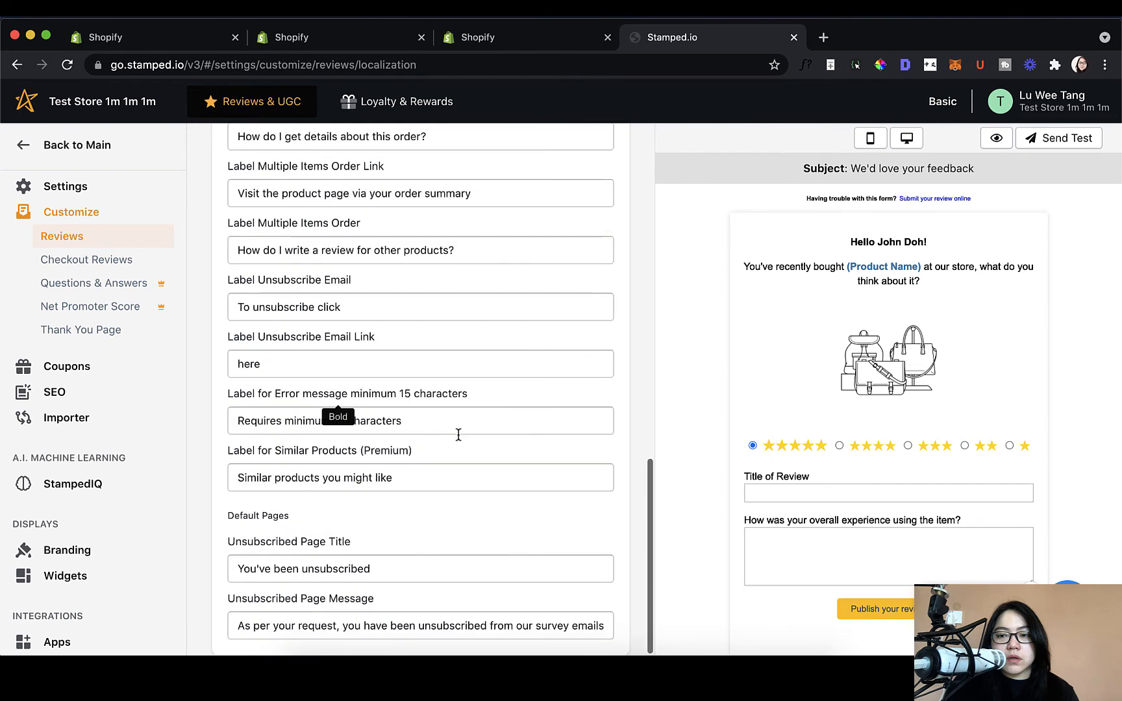
{"action": "scroll", "coordinate": [458, 438], "scroll_direction": "up", "scroll_amount": 19}
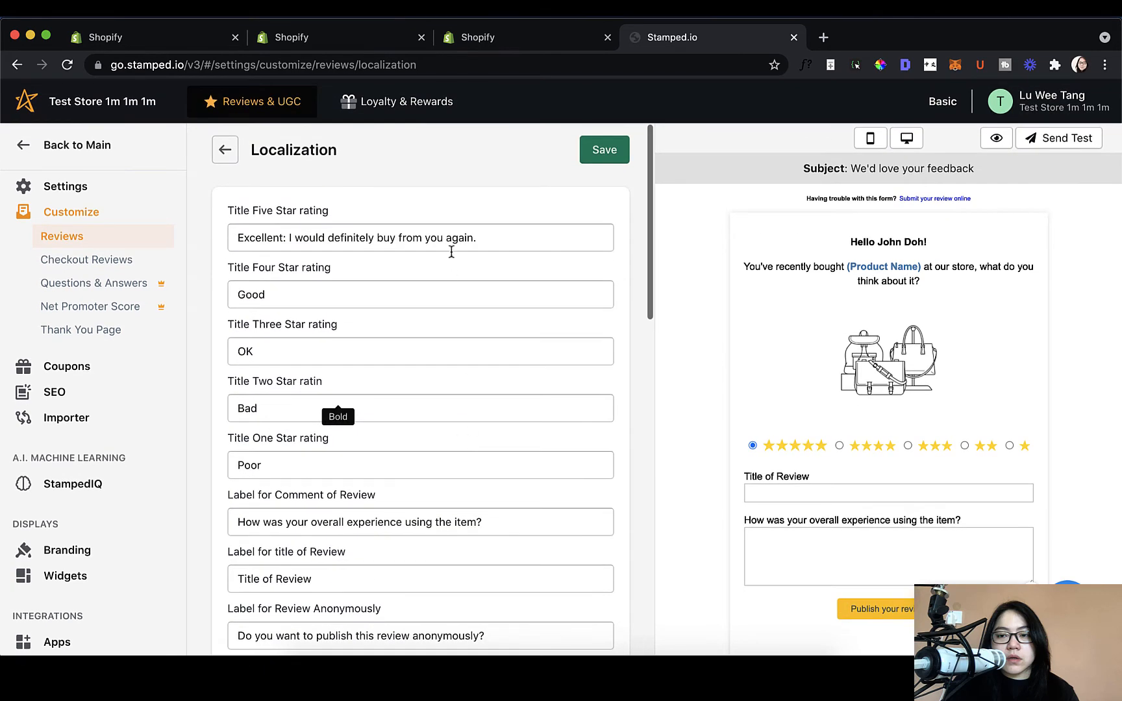
{"action": "triple_click", "coordinate": [452, 247]}
{"action": "left_click", "coordinate": [612, 241]}
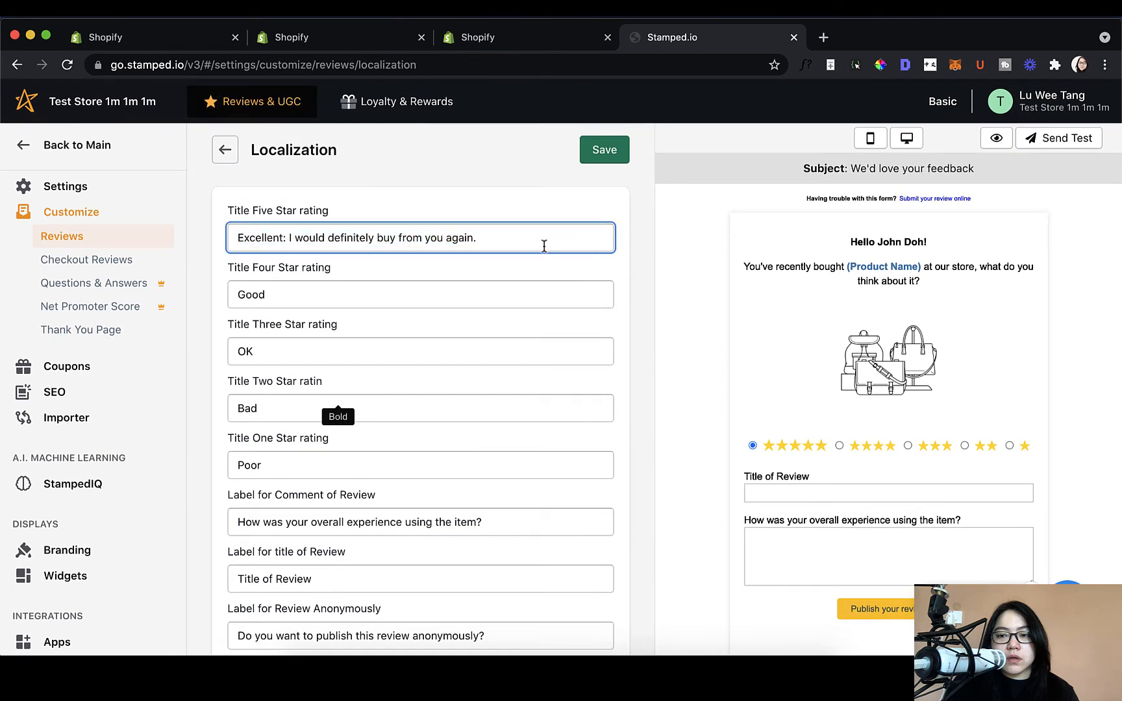
{"action": "triple_click", "coordinate": [498, 233]}
{"action": "left_click", "coordinate": [498, 233]}
{"action": "left_click", "coordinate": [493, 288]}
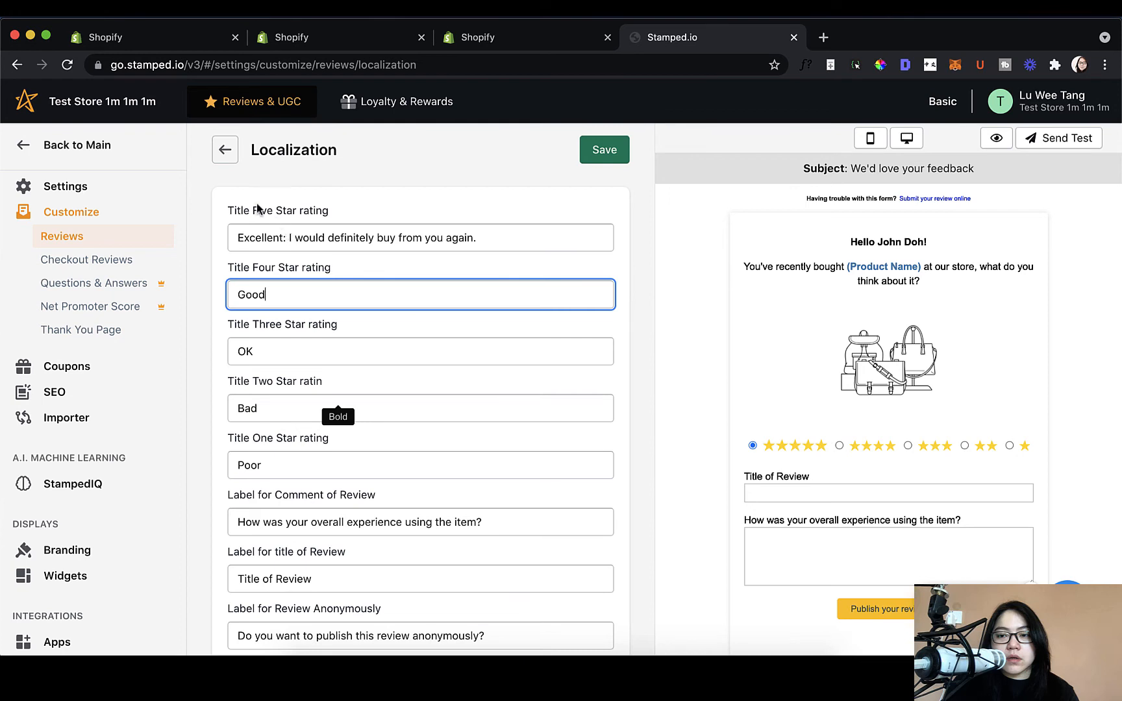
{"action": "left_click", "coordinate": [225, 150]}
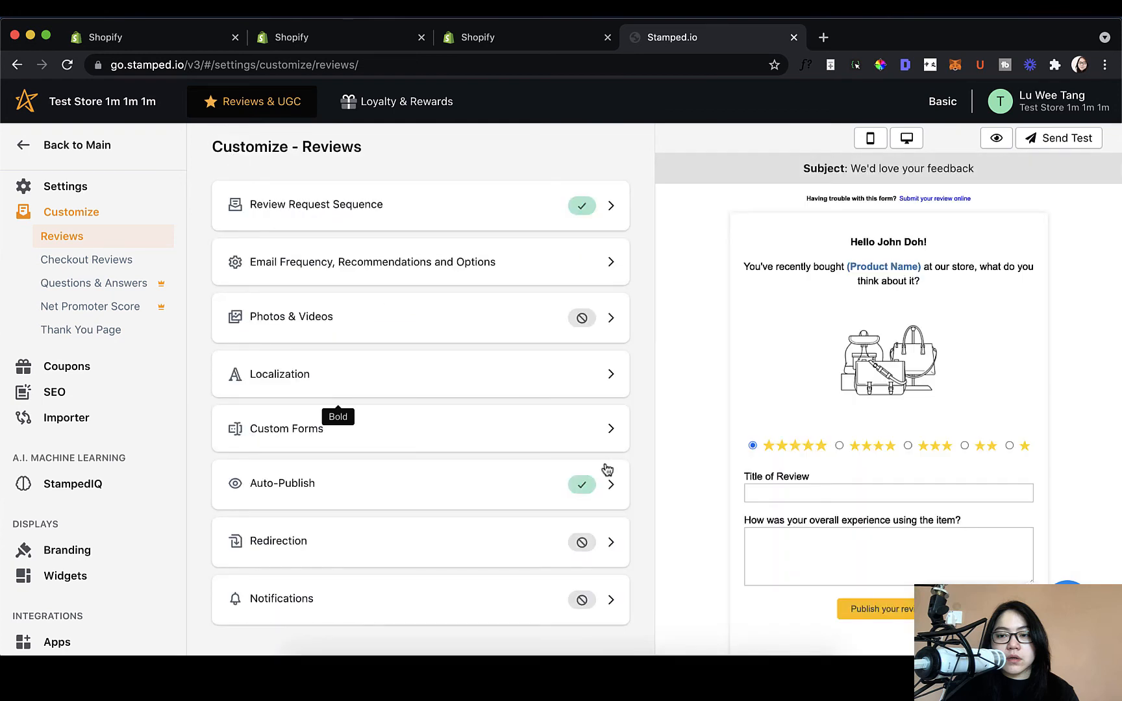
Step: Add a new custom form under Custom Forms with a rule, then leave for the settings list
{"action": "left_click", "coordinate": [566, 445]}
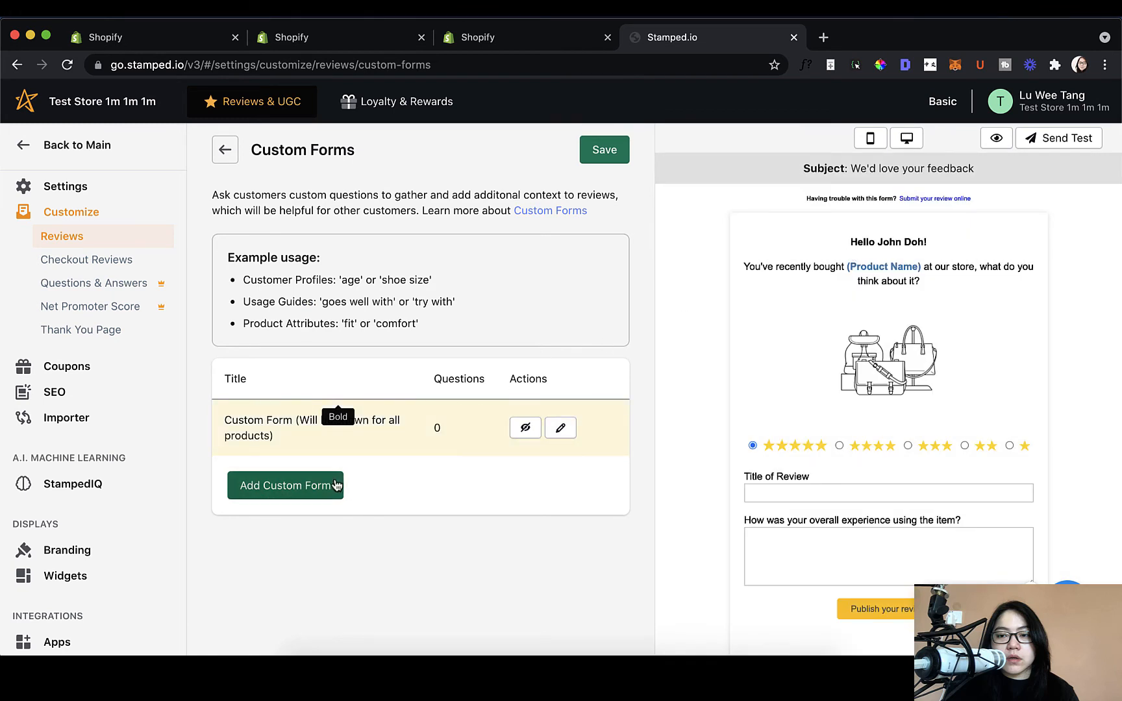
{"action": "left_click", "coordinate": [305, 485]}
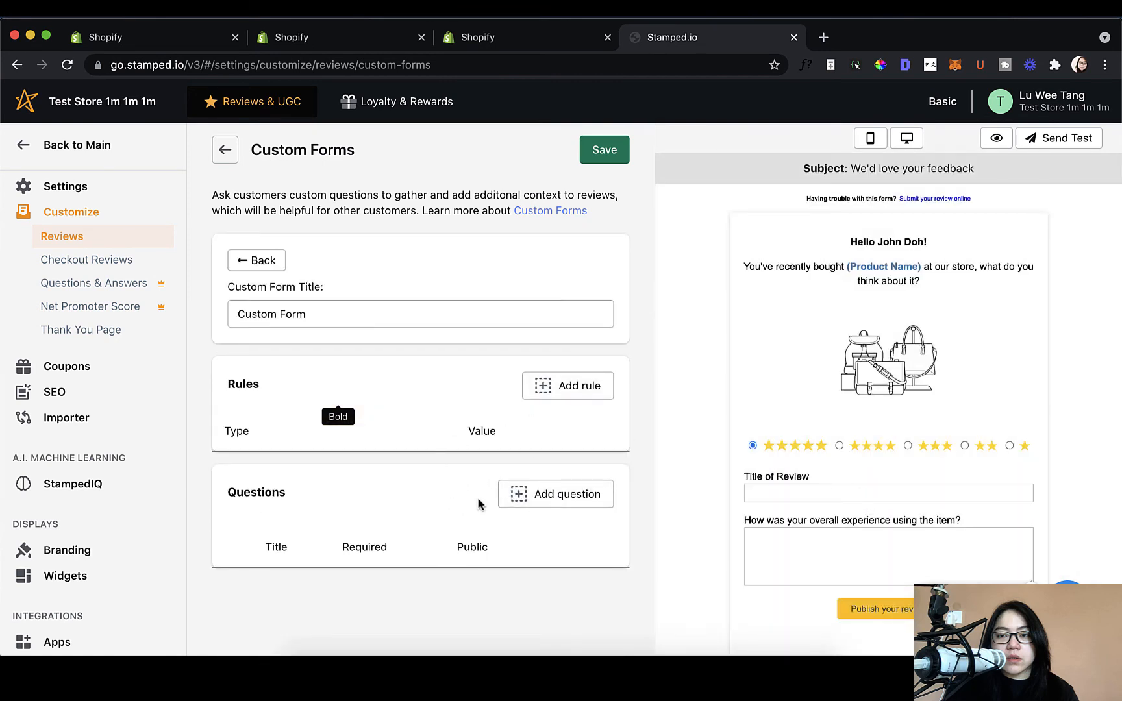
{"action": "left_click", "coordinate": [556, 387]}
{"action": "left_click", "coordinate": [224, 149]}
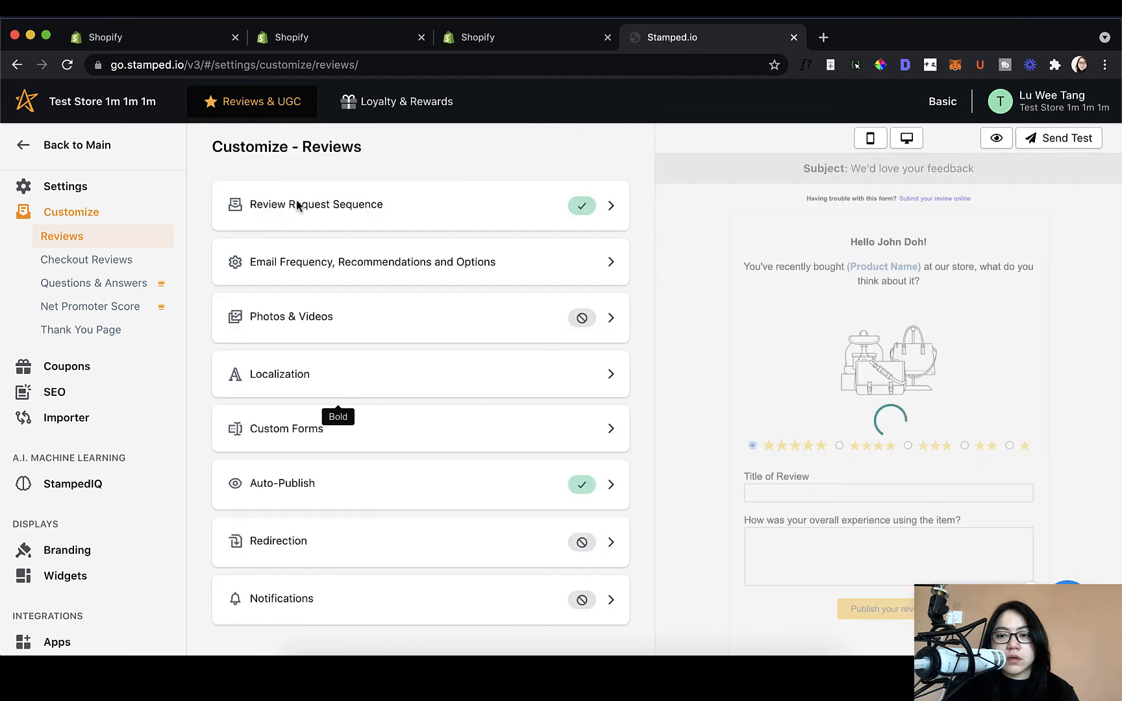
Step: Switch Enable Auto-Publish off for verified reviews and return to the Customize - Reviews list
{"action": "left_click", "coordinate": [432, 477]}
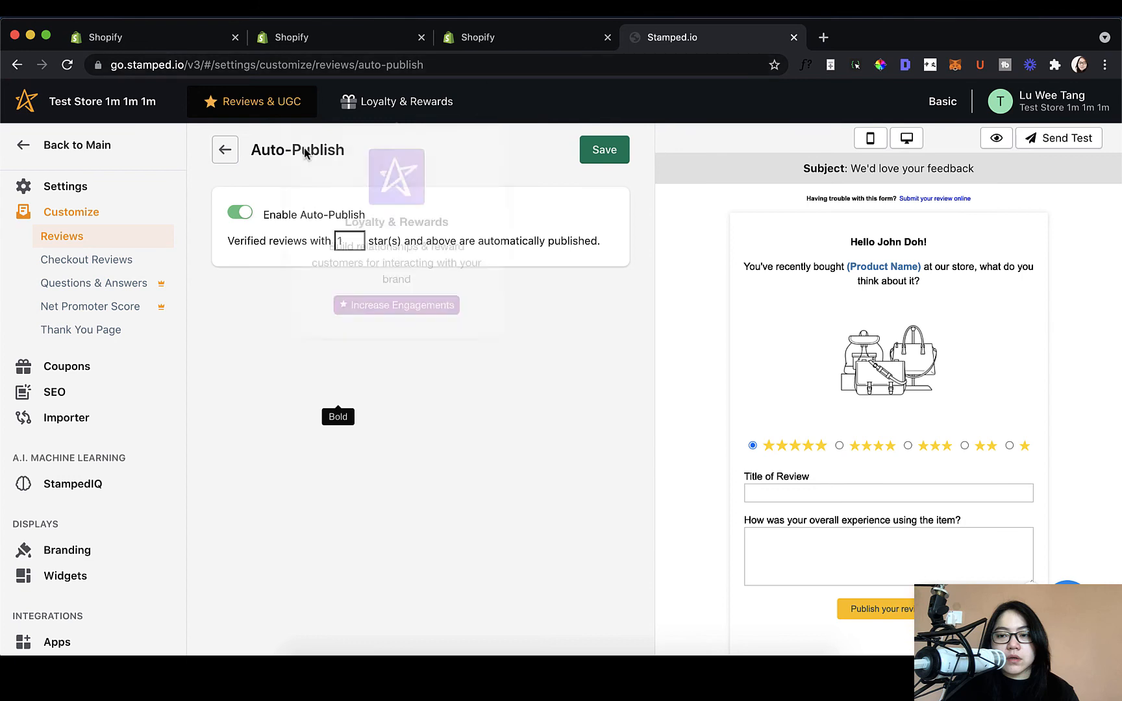
{"action": "left_click", "coordinate": [240, 214]}
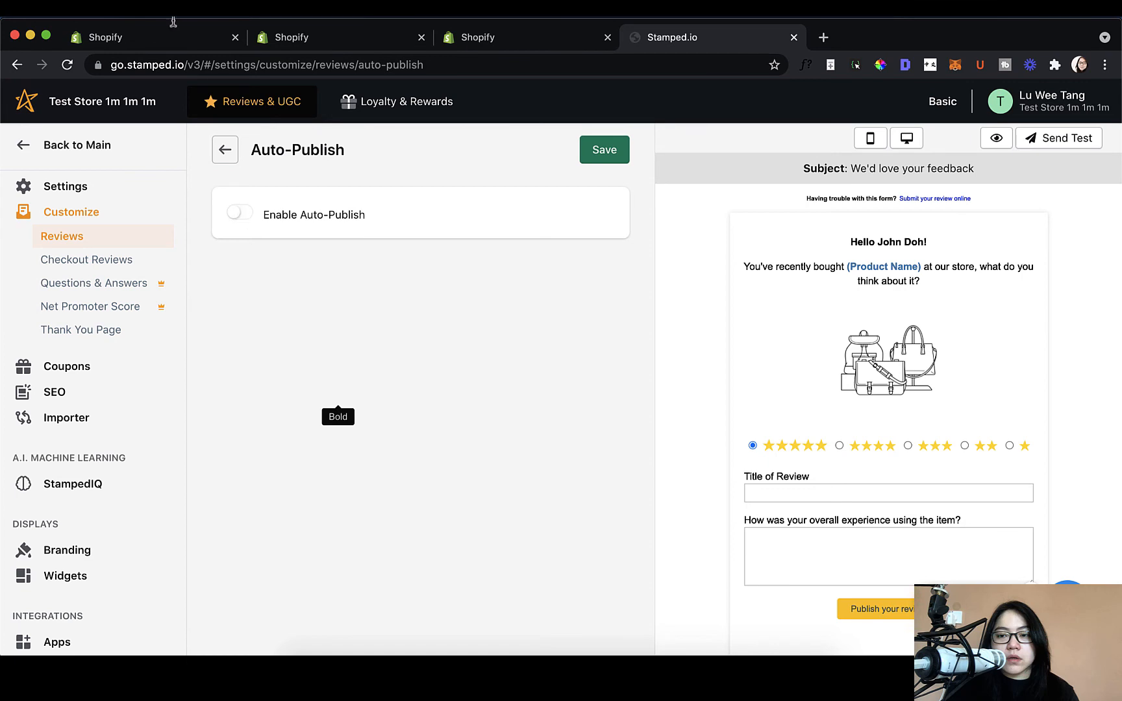
{"action": "left_click", "coordinate": [224, 150]}
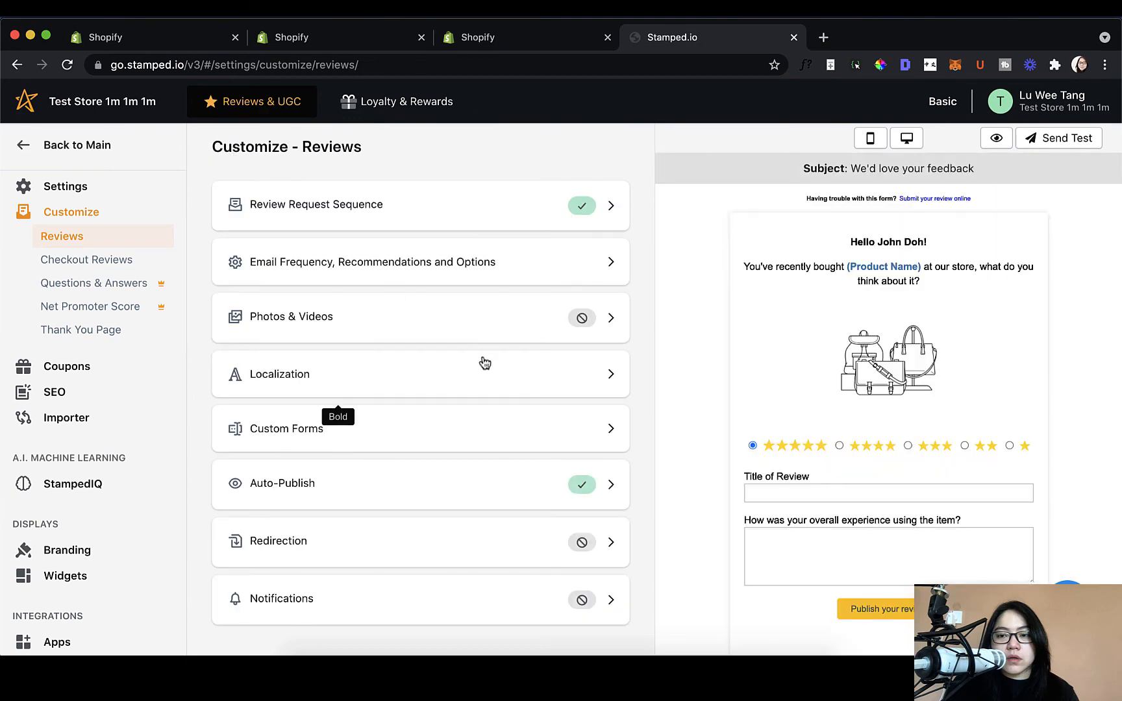
{"action": "left_click", "coordinate": [566, 538]}
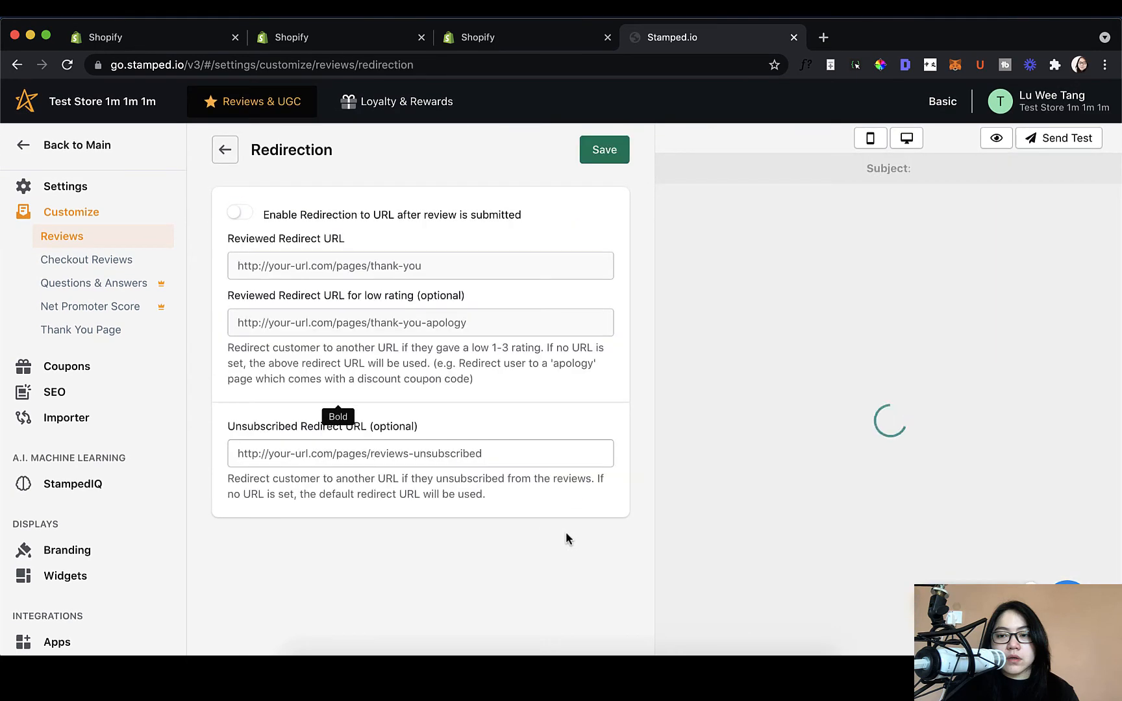
{"action": "left_click", "coordinate": [240, 214]}
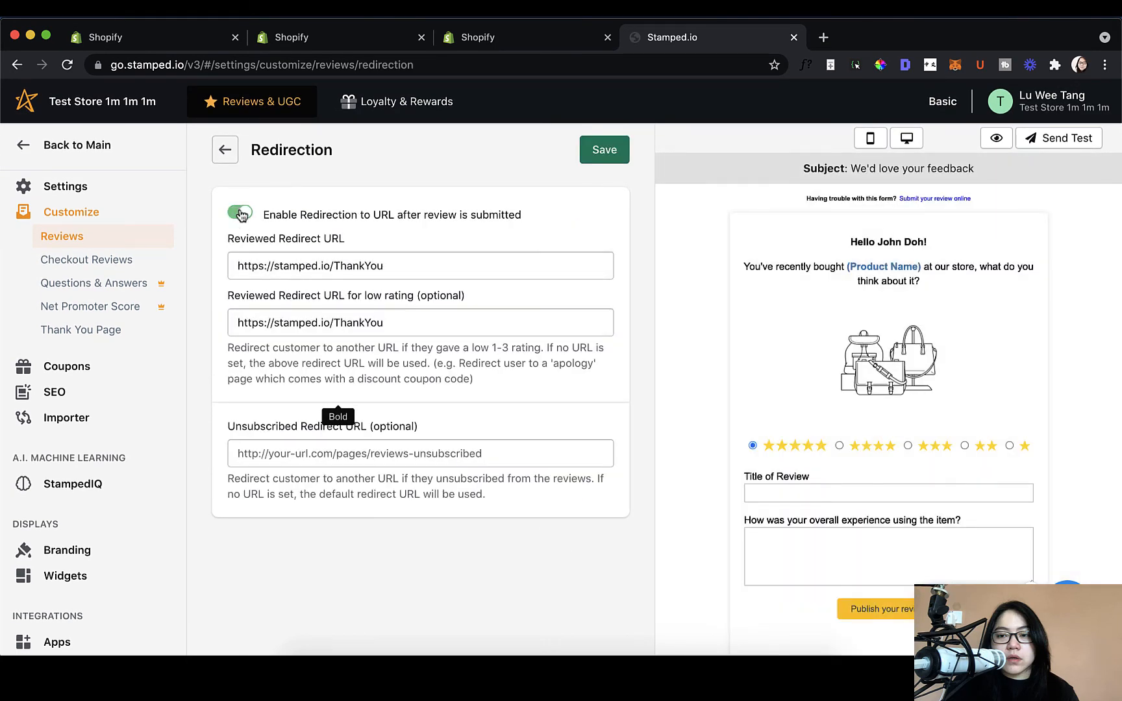
{"action": "left_click", "coordinate": [241, 214]}
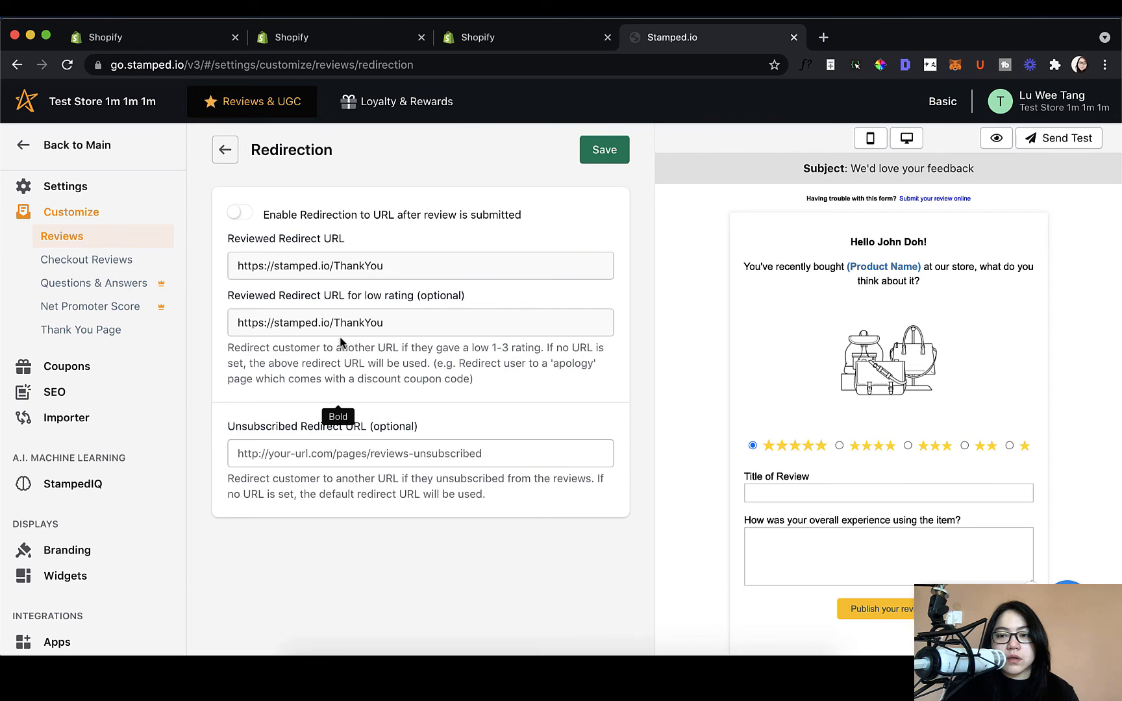
{"action": "left_click", "coordinate": [225, 151]}
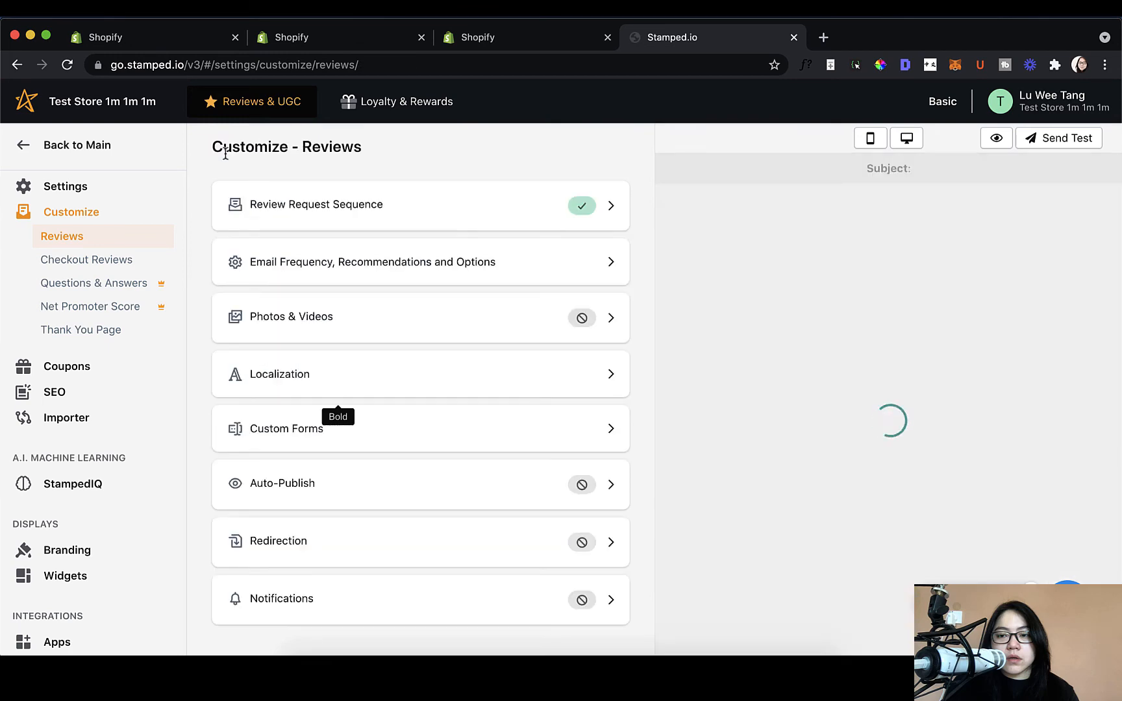
{"action": "left_click", "coordinate": [479, 613]}
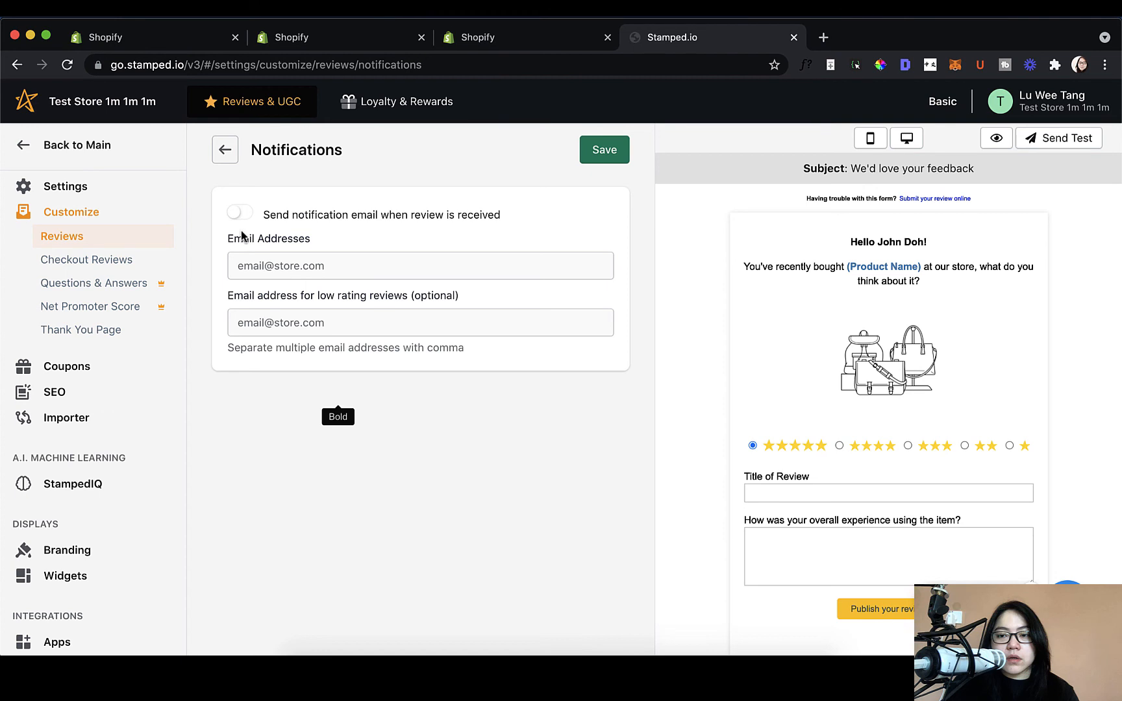
{"action": "left_click", "coordinate": [225, 150]}
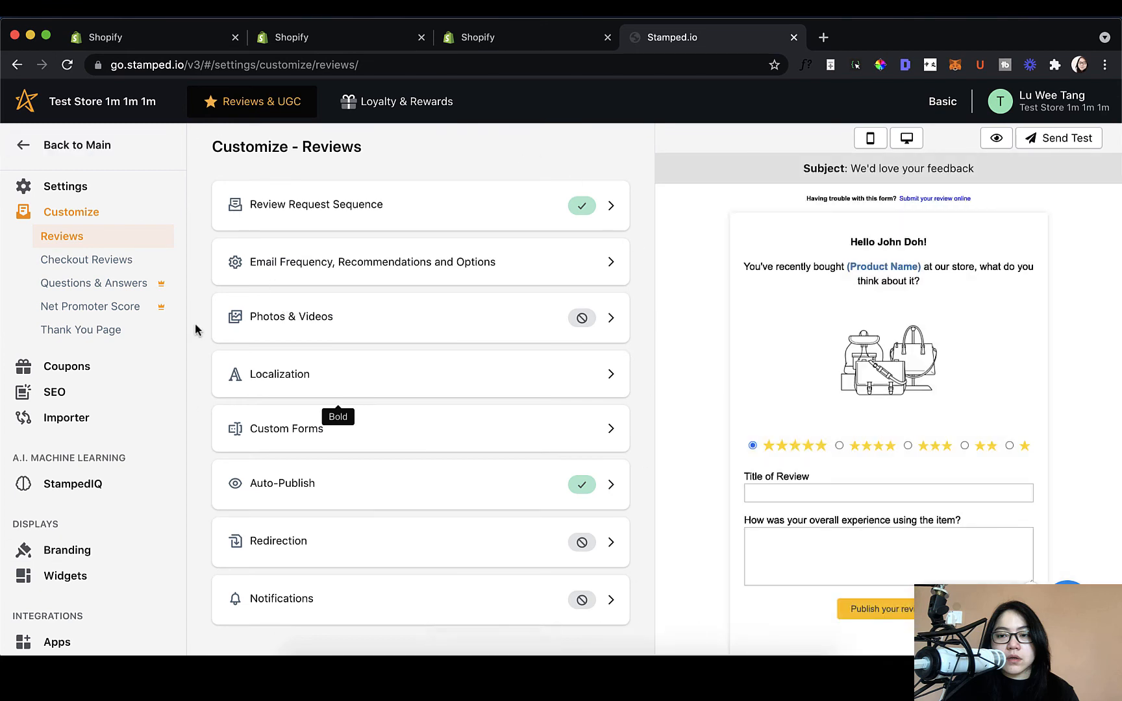
Step: Browse the Checkout Reviews, Questions & Answers and Net Promoter Score settings, including the NPS email
{"action": "left_click", "coordinate": [131, 268]}
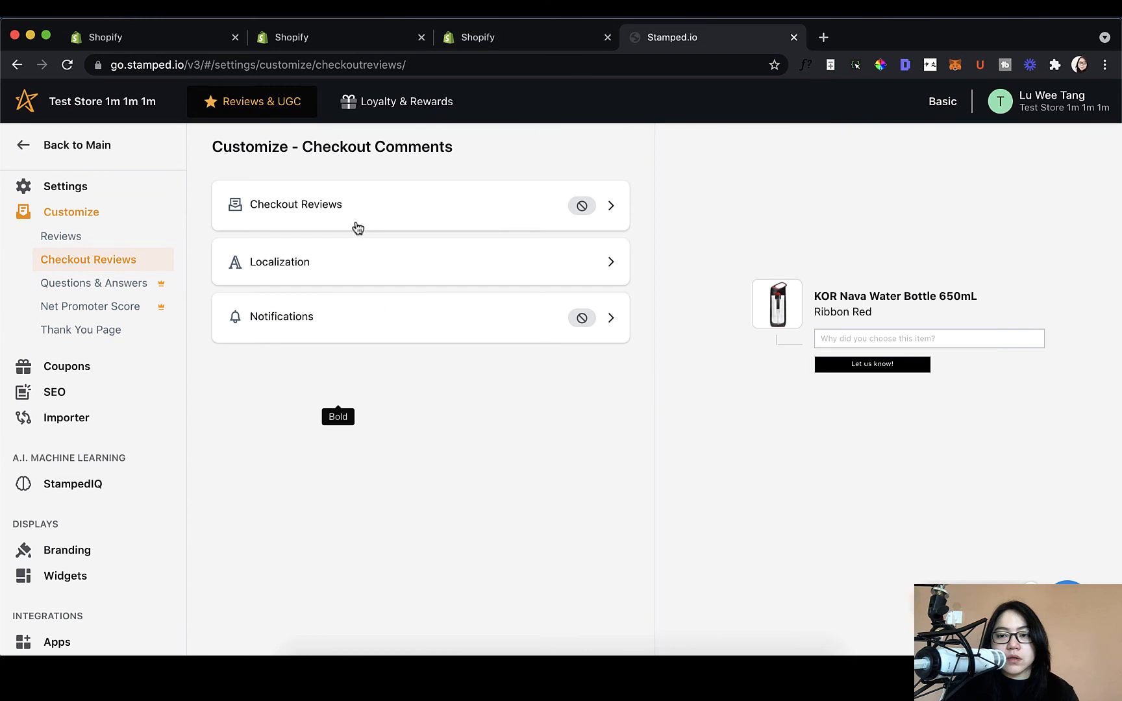
{"action": "left_click", "coordinate": [112, 289]}
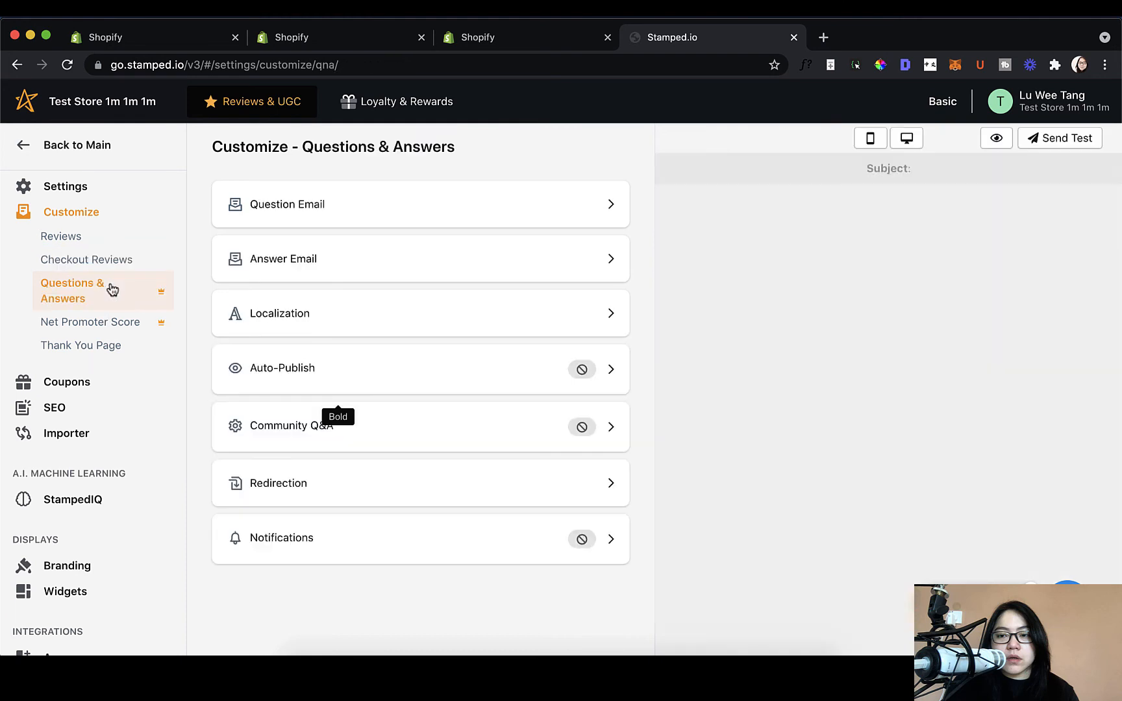
{"action": "left_click", "coordinate": [121, 323]}
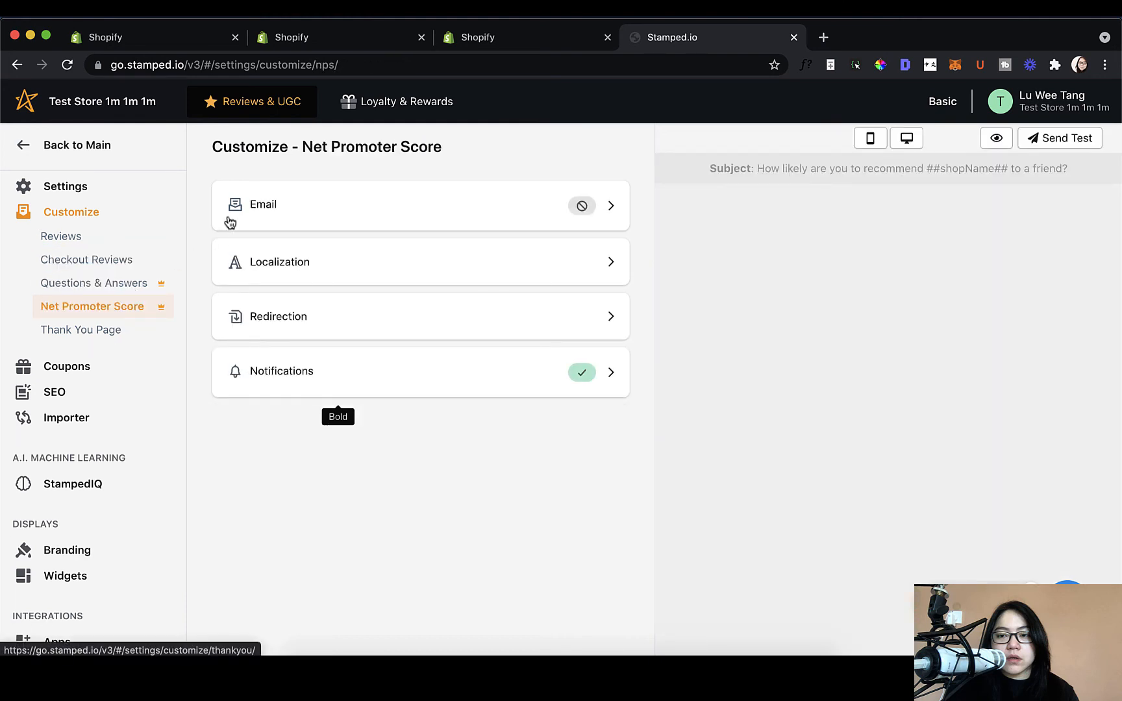
{"action": "left_click", "coordinate": [229, 221]}
{"action": "left_click", "coordinate": [232, 156]}
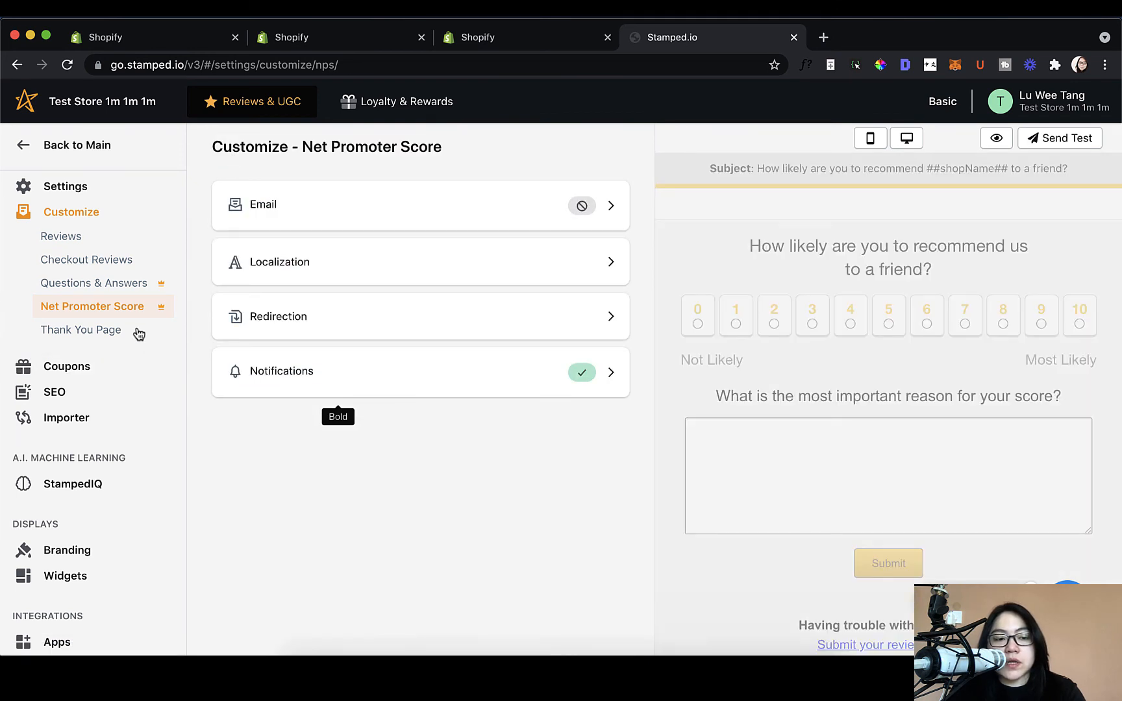
{"action": "left_click", "coordinate": [57, 332]}
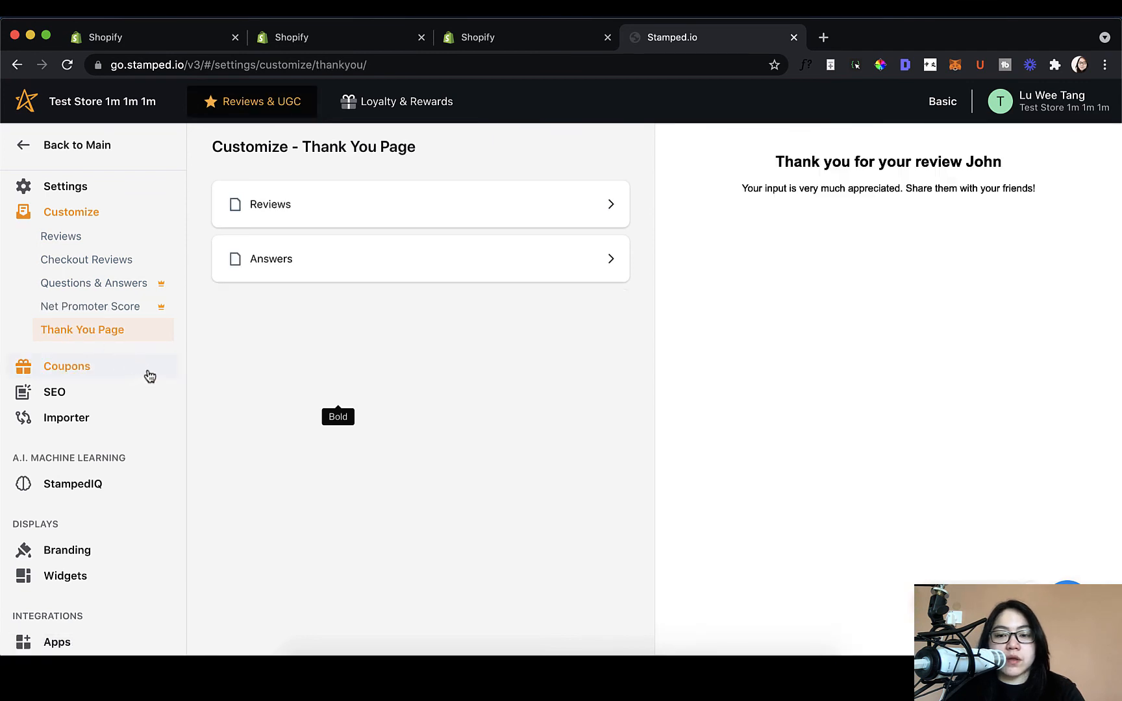
Step: Inspect the title and message of the thank-you page shown after reviews, leaving them unchanged
{"action": "left_click", "coordinate": [465, 218]}
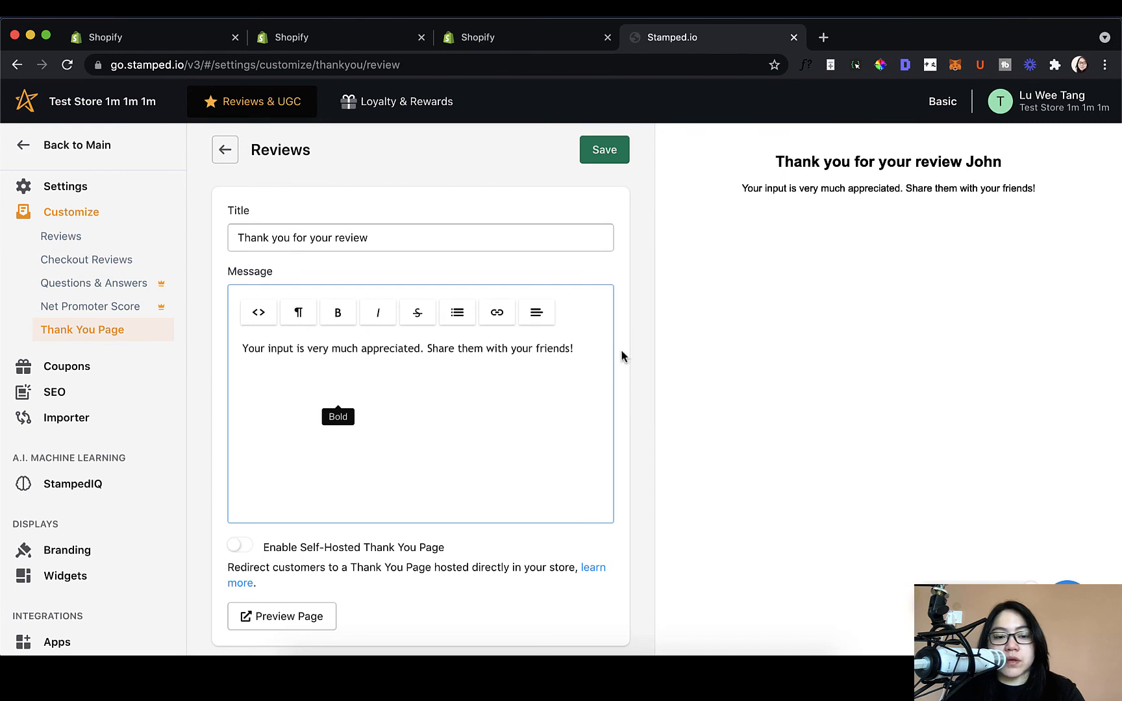
{"action": "left_click", "coordinate": [374, 237]}
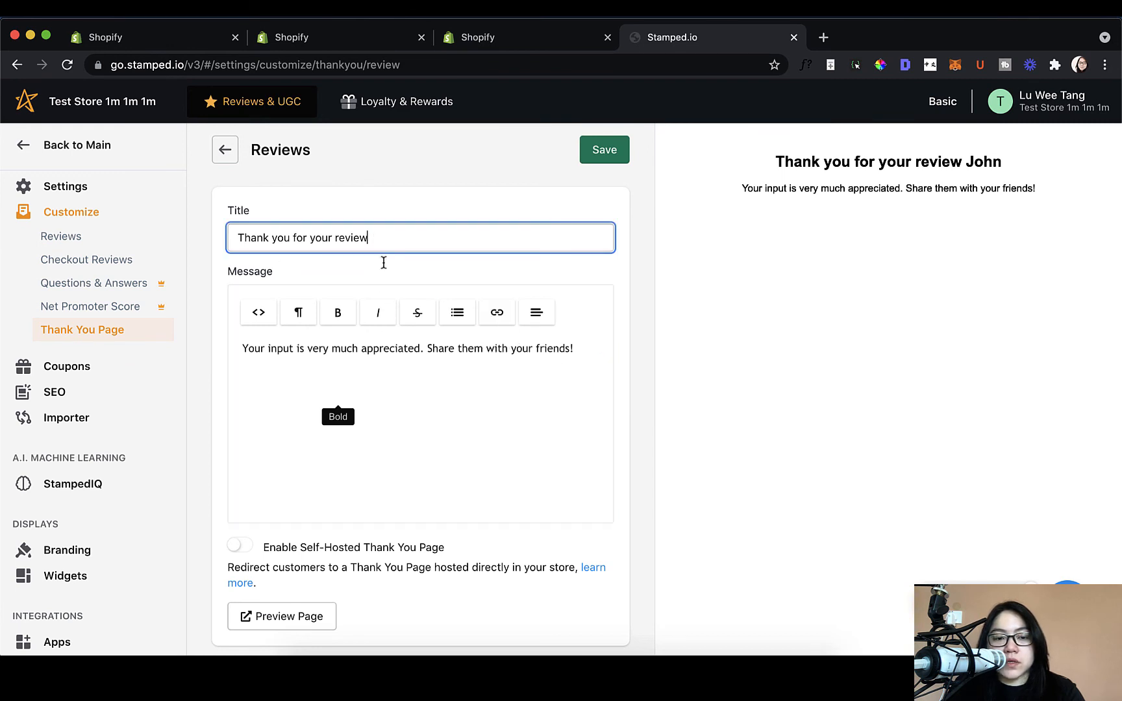
{"action": "left_click", "coordinate": [438, 389]}
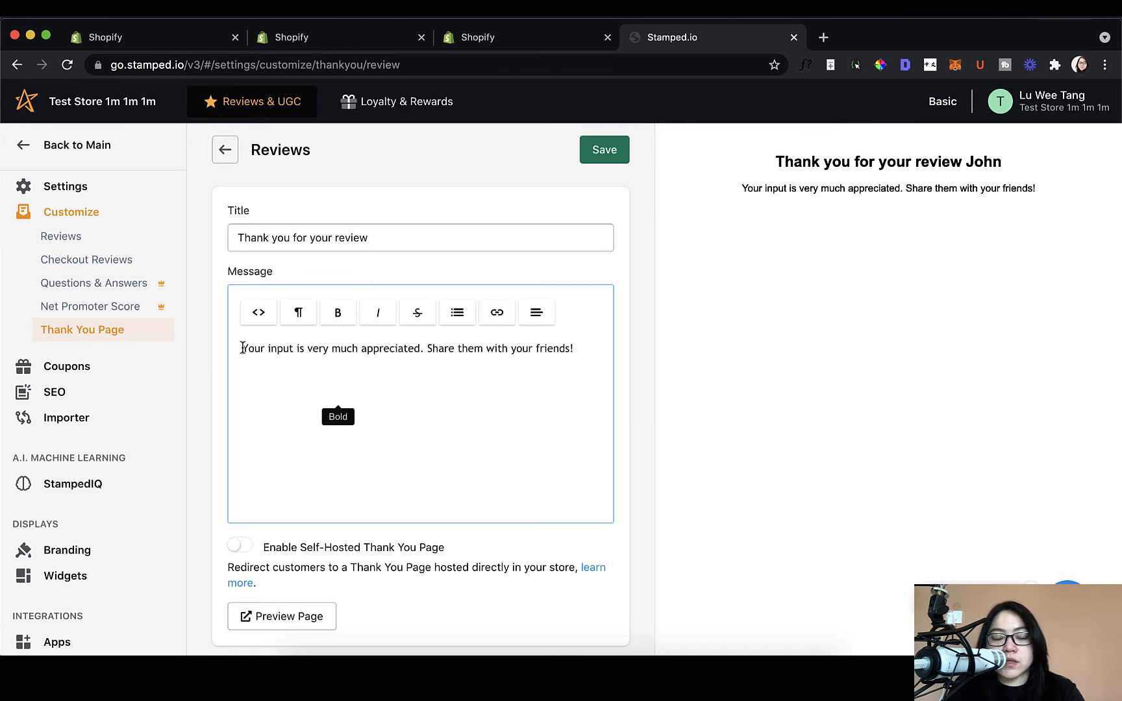
{"action": "left_click_drag", "start_coordinate": [243, 348], "coordinate": [580, 349]}
{"action": "left_click", "coordinate": [580, 348]}
{"action": "left_click", "coordinate": [431, 249]}
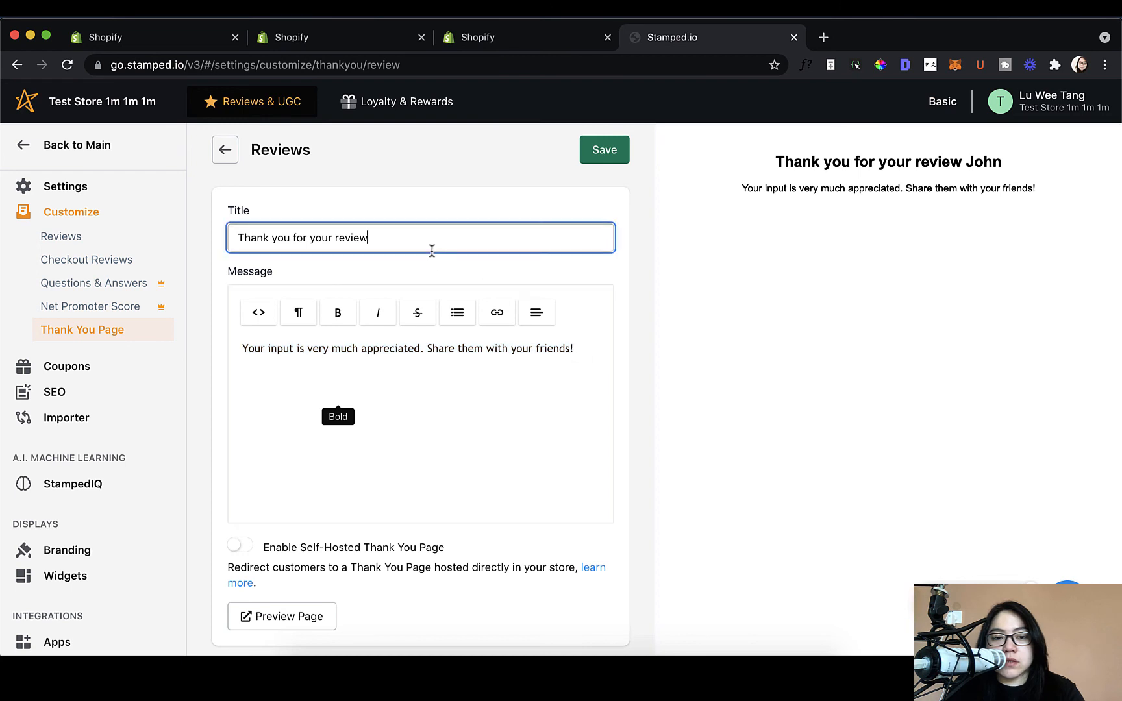
{"action": "left_click", "coordinate": [221, 149]}
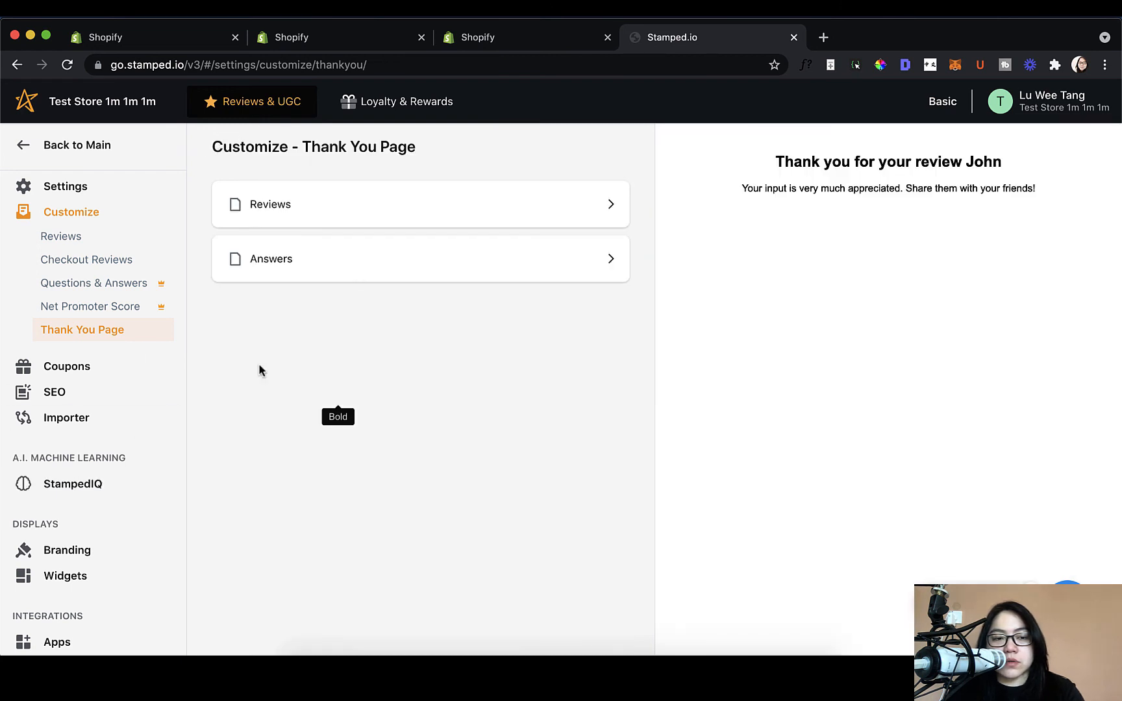
Step: View the answers thank-you page, then go to the Coupons settings
{"action": "left_click", "coordinate": [296, 270]}
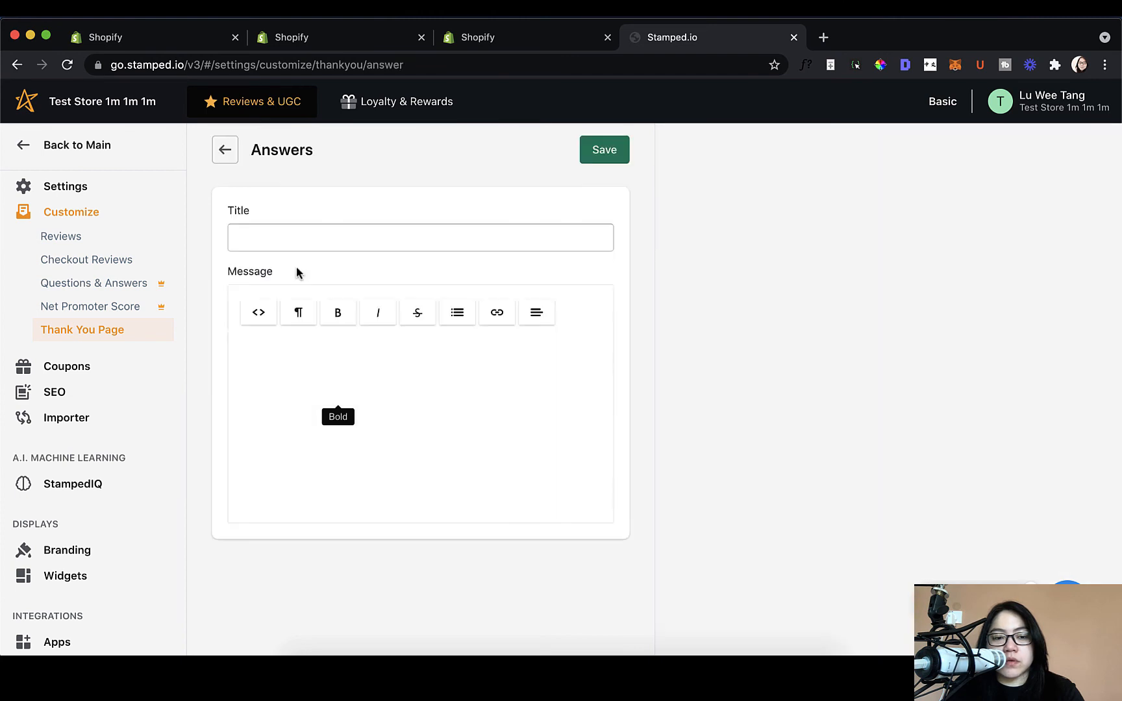
{"action": "left_click", "coordinate": [222, 151]}
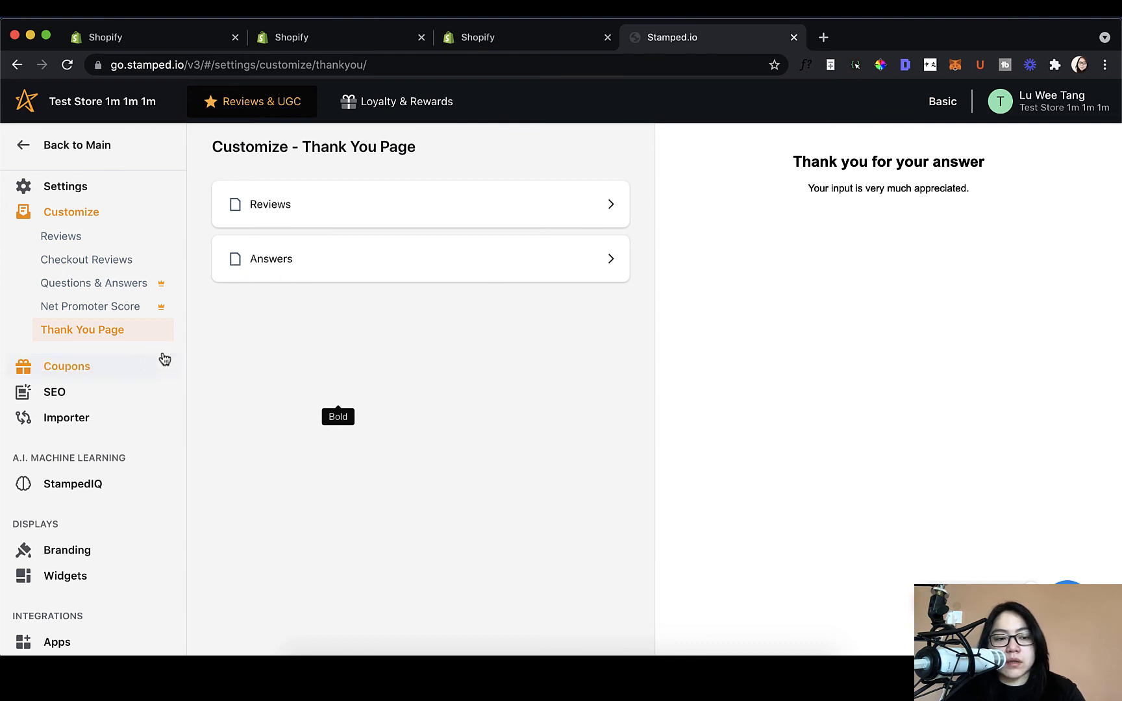
{"action": "left_click", "coordinate": [137, 374]}
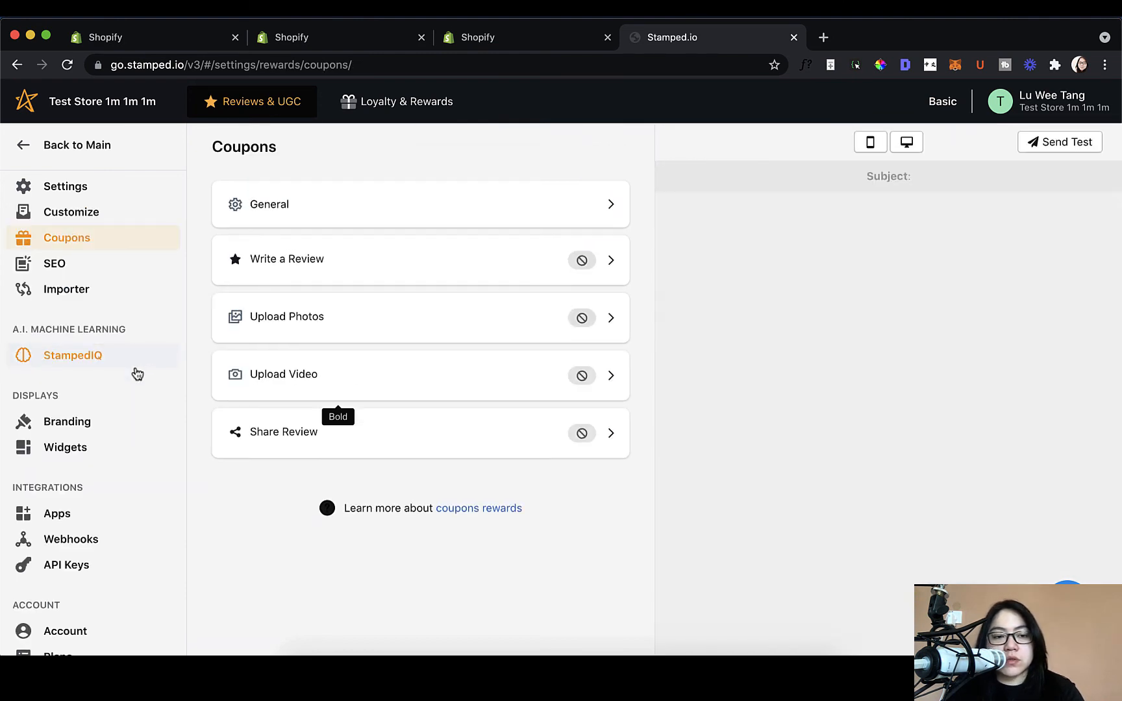
Step: Open General coupon settings and inspect the Start Shopping URL and its email preview text
{"action": "left_click", "coordinate": [361, 222]}
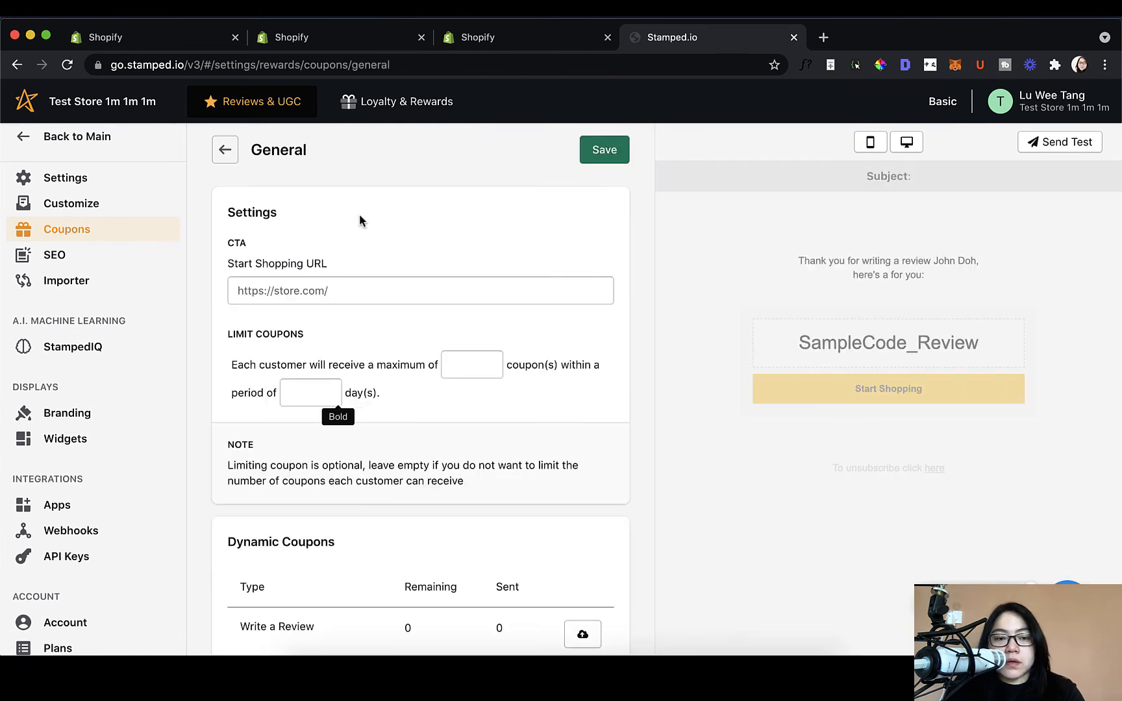
{"action": "scroll", "coordinate": [550, 305], "scroll_direction": "down", "scroll_amount": 1}
{"action": "scroll", "coordinate": [550, 312], "scroll_direction": "down", "scroll_amount": 2}
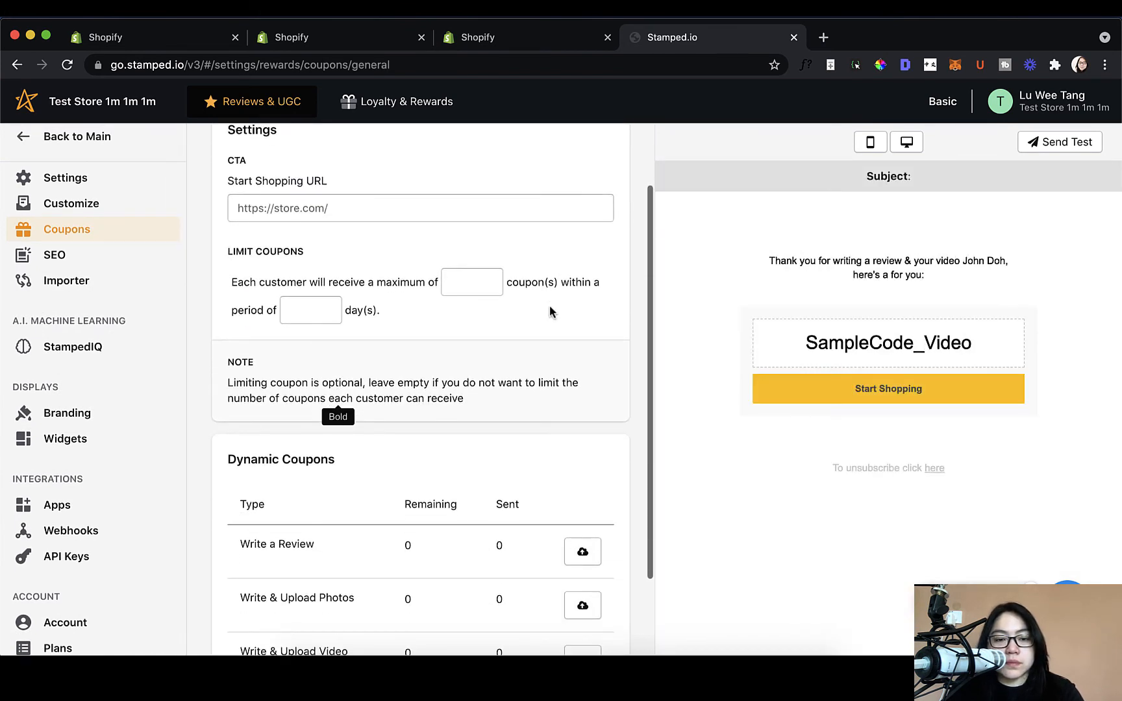
{"action": "scroll", "coordinate": [553, 310], "scroll_direction": "down", "scroll_amount": 1}
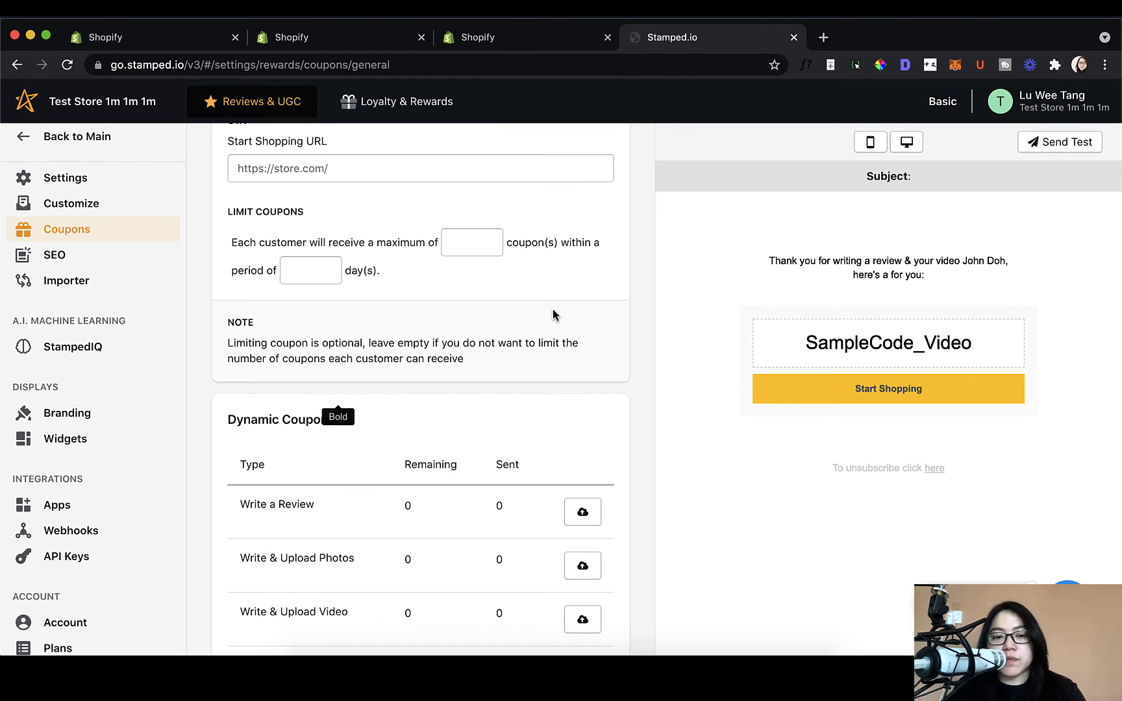
{"action": "scroll", "coordinate": [553, 315], "scroll_direction": "up", "scroll_amount": 1}
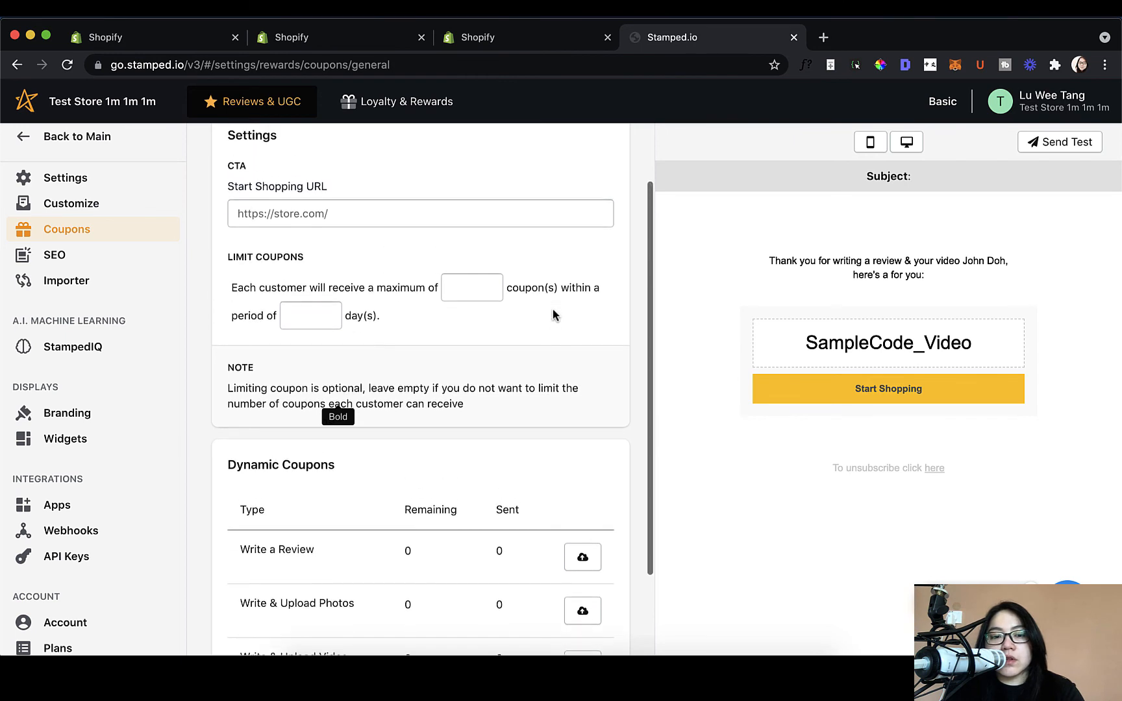
{"action": "scroll", "coordinate": [553, 315], "scroll_direction": "up", "scroll_amount": 1}
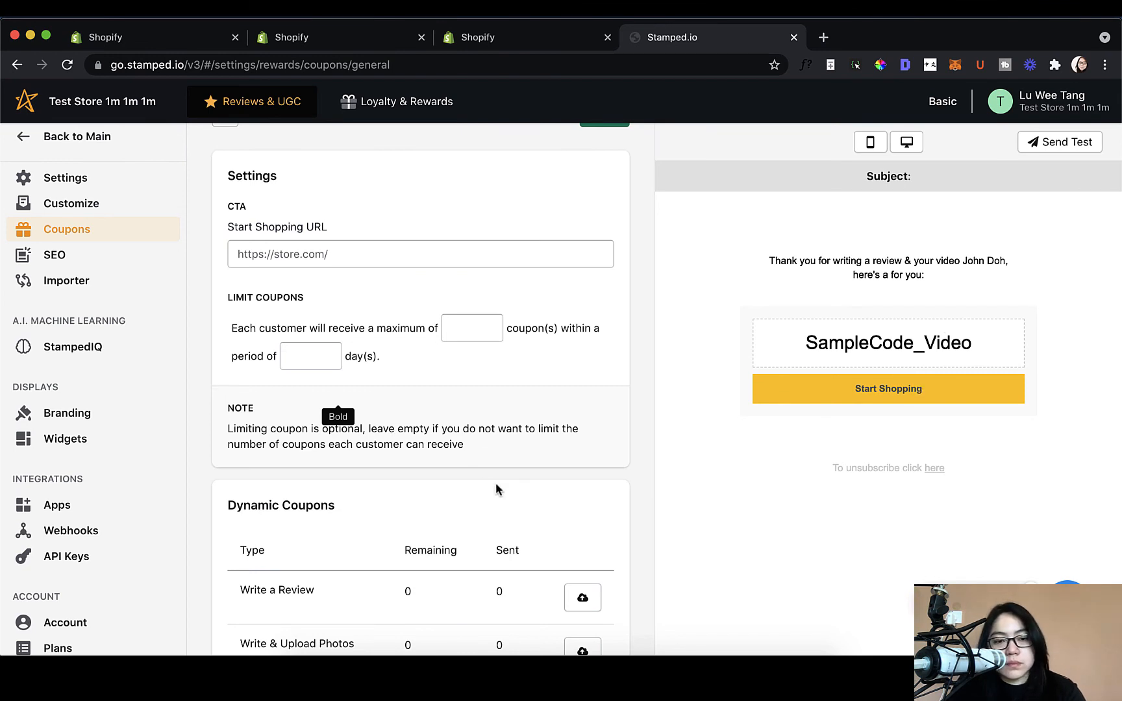
{"action": "scroll", "coordinate": [497, 487], "scroll_direction": "up", "scroll_amount": 2}
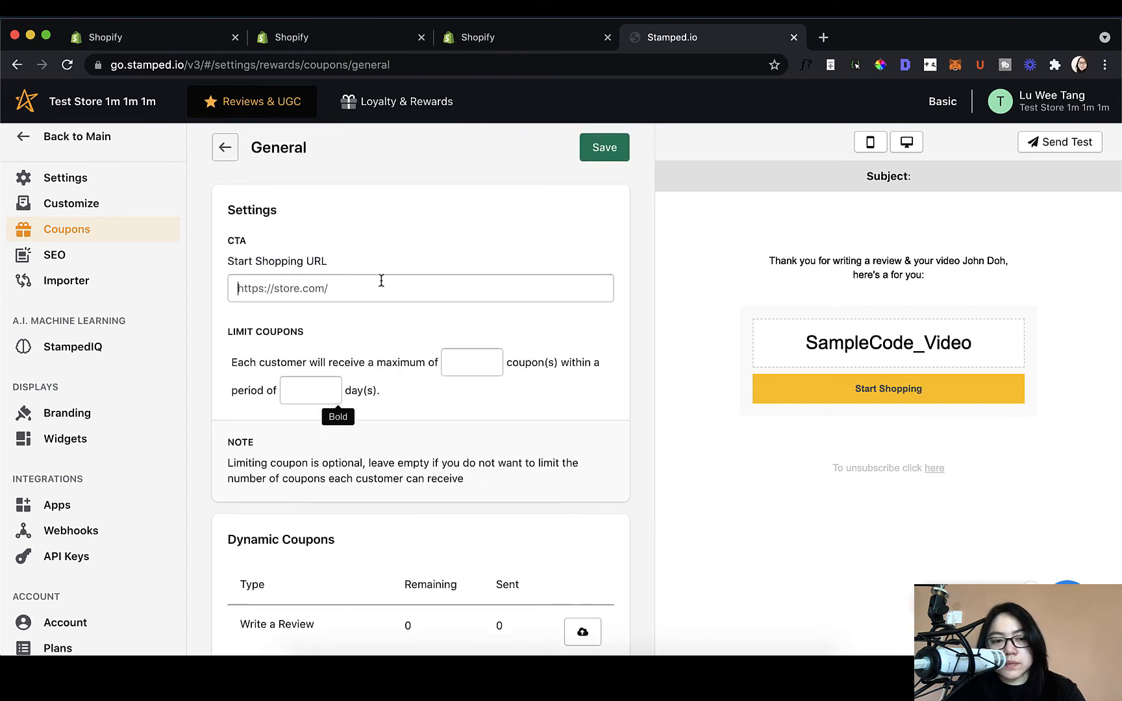
{"action": "left_click", "coordinate": [257, 287]}
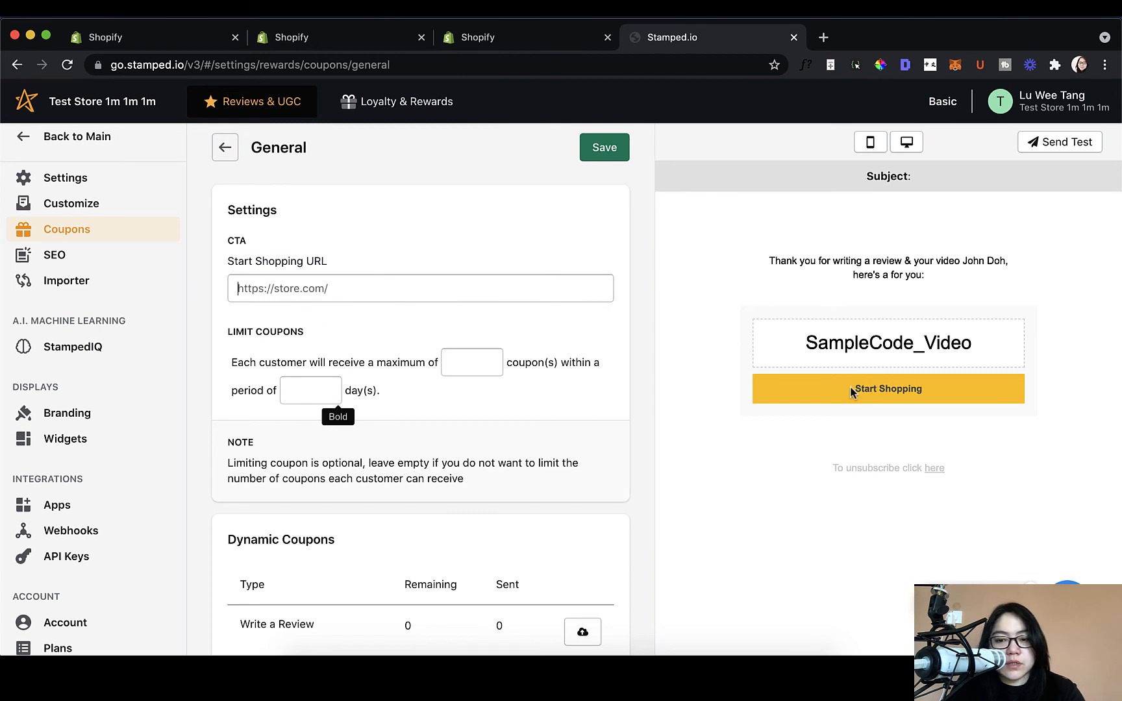
{"action": "left_click_drag", "start_coordinate": [852, 393], "coordinate": [957, 389]}
{"action": "left_click", "coordinate": [395, 297]}
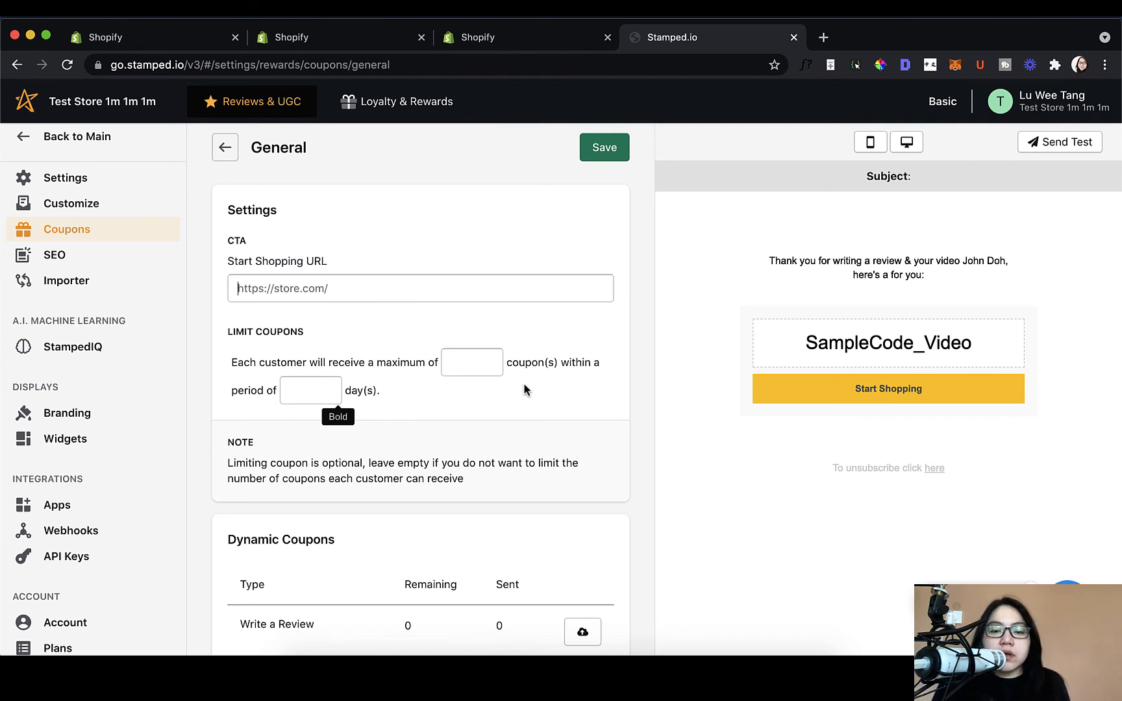
Step: Check the empty per-customer maximum and limit-period fields, then review the Dynamic Coupons table
{"action": "left_click", "coordinate": [444, 354]}
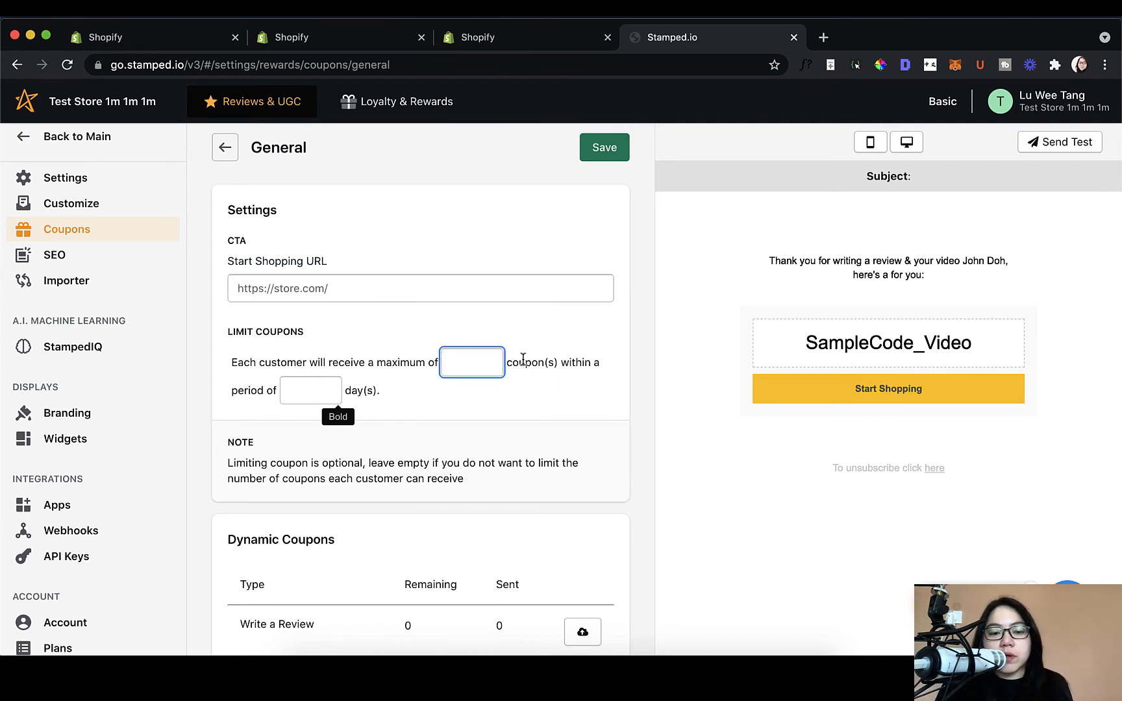
{"action": "left_click", "coordinate": [329, 397]}
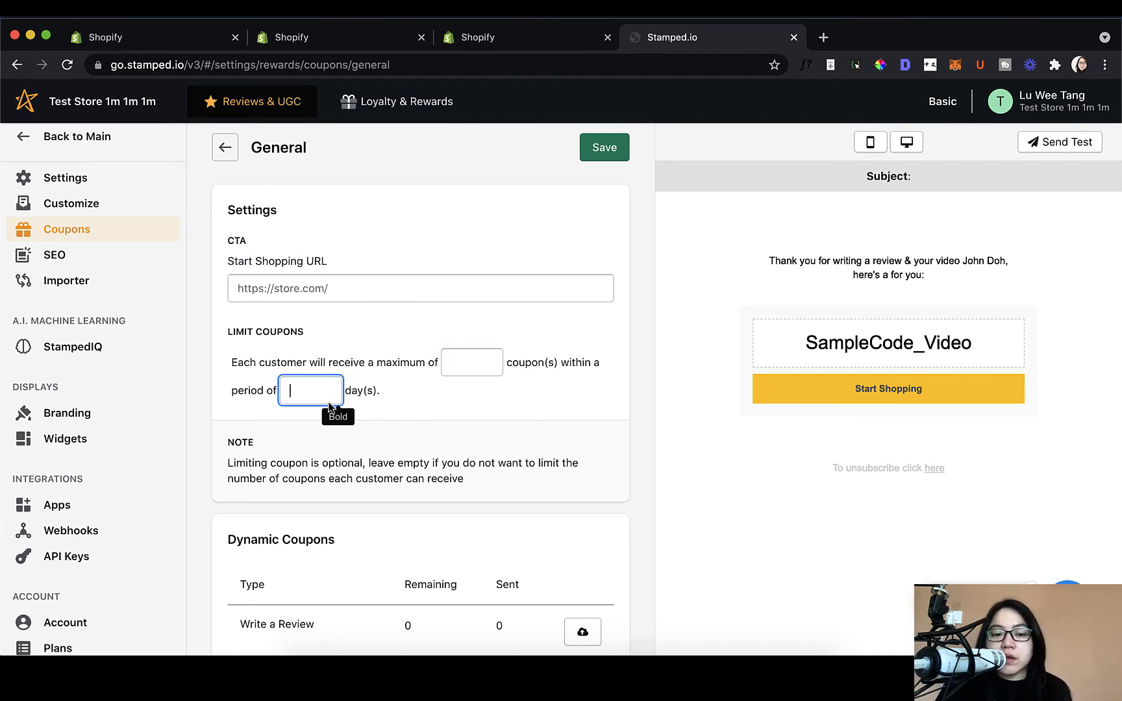
{"action": "left_click", "coordinate": [586, 413]}
{"action": "scroll", "coordinate": [587, 413], "scroll_direction": "down", "scroll_amount": 2}
{"action": "scroll", "coordinate": [586, 417], "scroll_direction": "down", "scroll_amount": 1}
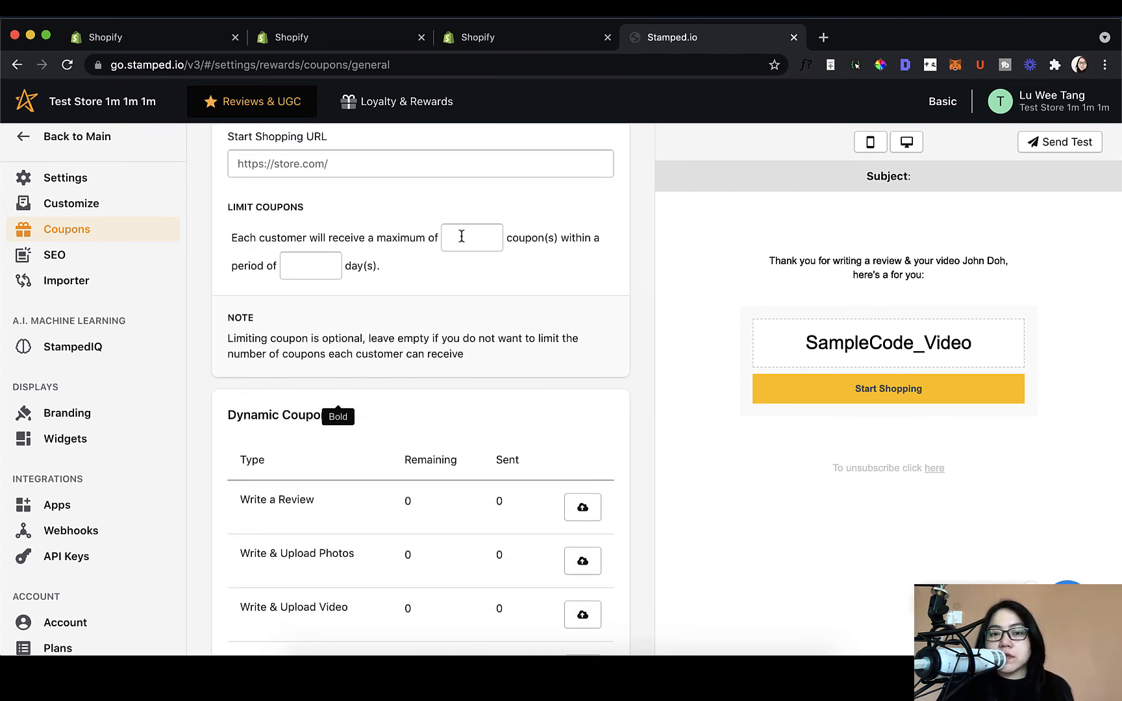
{"action": "scroll", "coordinate": [471, 383], "scroll_direction": "down", "scroll_amount": 2}
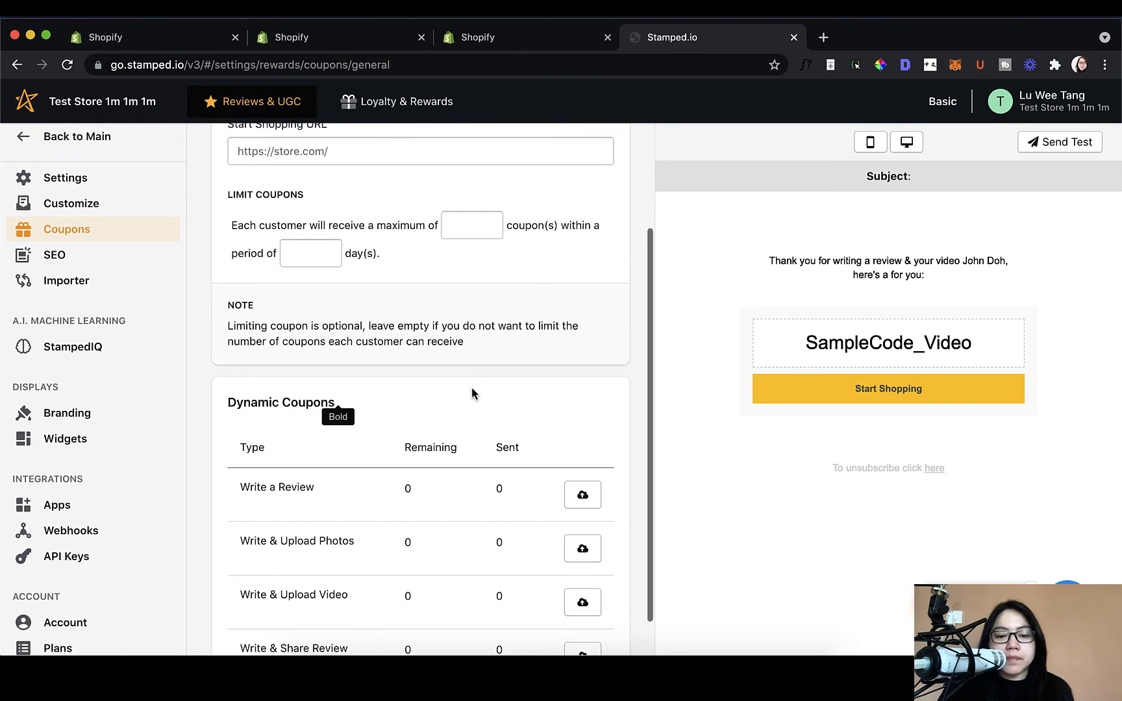
{"action": "scroll", "coordinate": [483, 566], "scroll_direction": "up", "scroll_amount": 1}
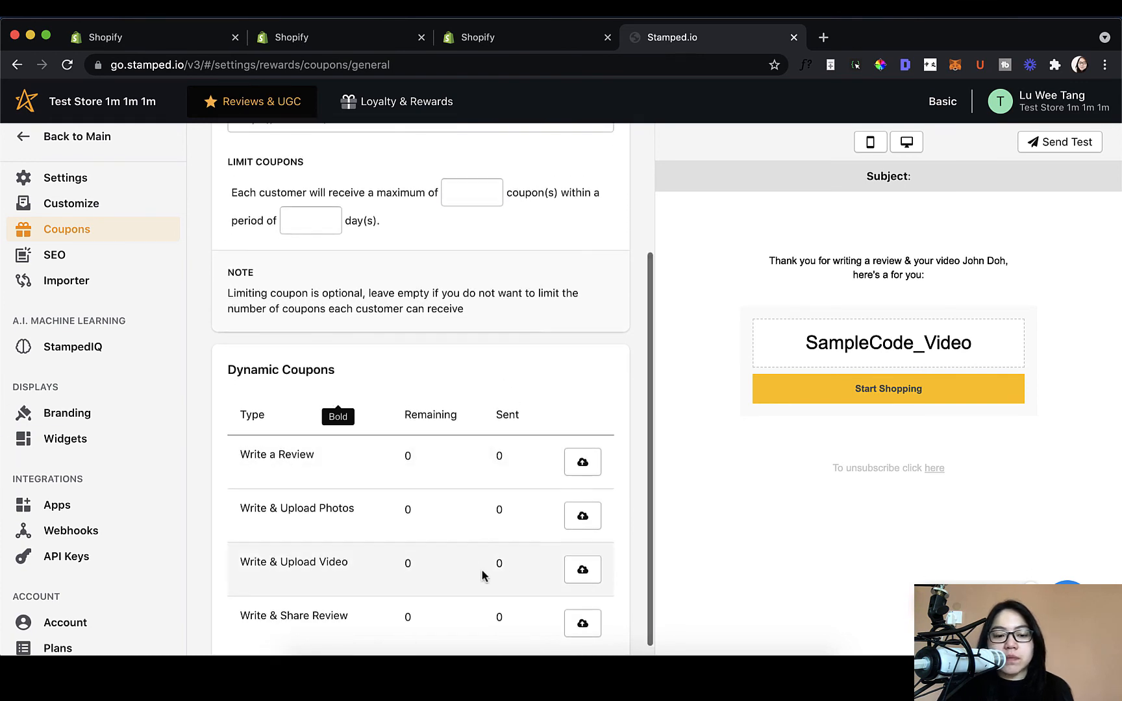
{"action": "scroll", "coordinate": [456, 424], "scroll_direction": "down", "scroll_amount": 1}
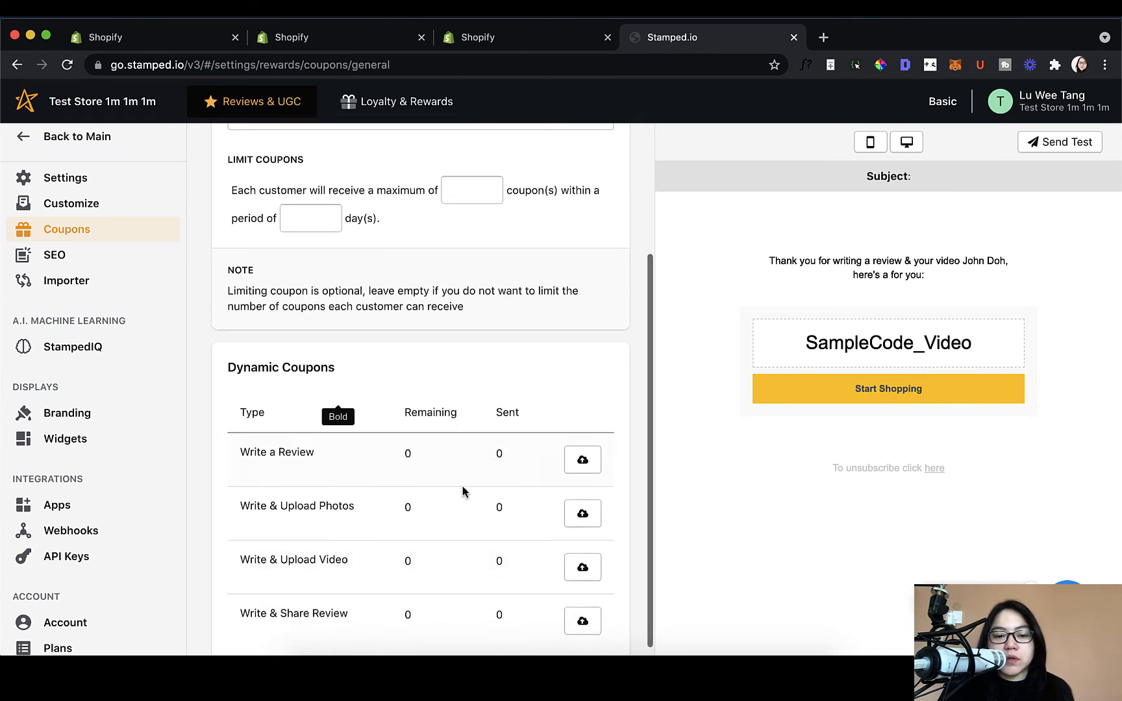
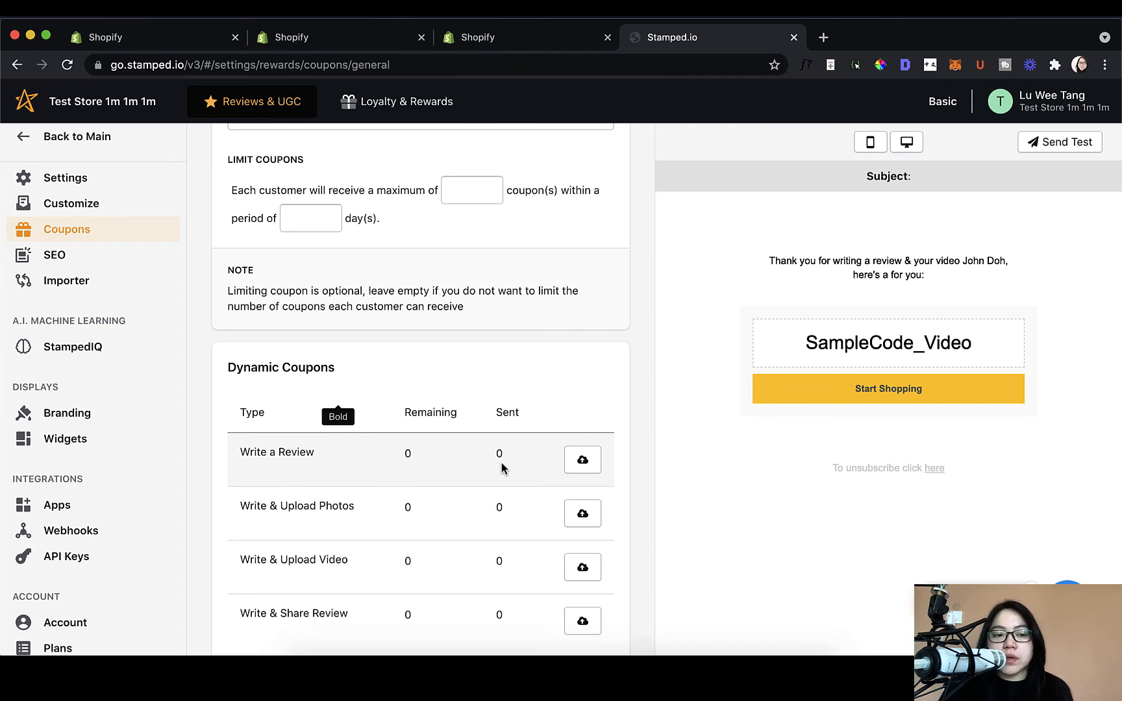
Step: Leave General coupon settings, glance at the Write a Review coupon, then return to the coupon list
{"action": "scroll", "coordinate": [501, 462], "scroll_direction": "up", "scroll_amount": 5}
{"action": "scroll", "coordinate": [501, 466], "scroll_direction": "down", "scroll_amount": 1}
{"action": "scroll", "coordinate": [272, 234], "scroll_direction": "up", "scroll_amount": 1}
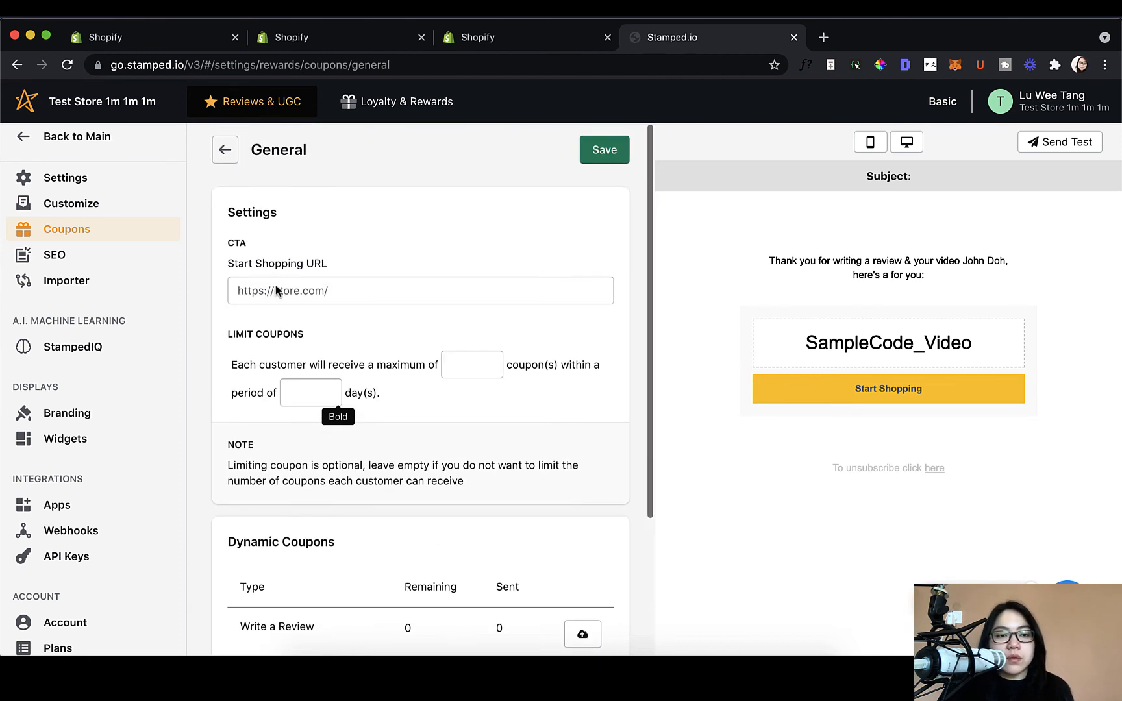
{"action": "left_click", "coordinate": [226, 150]}
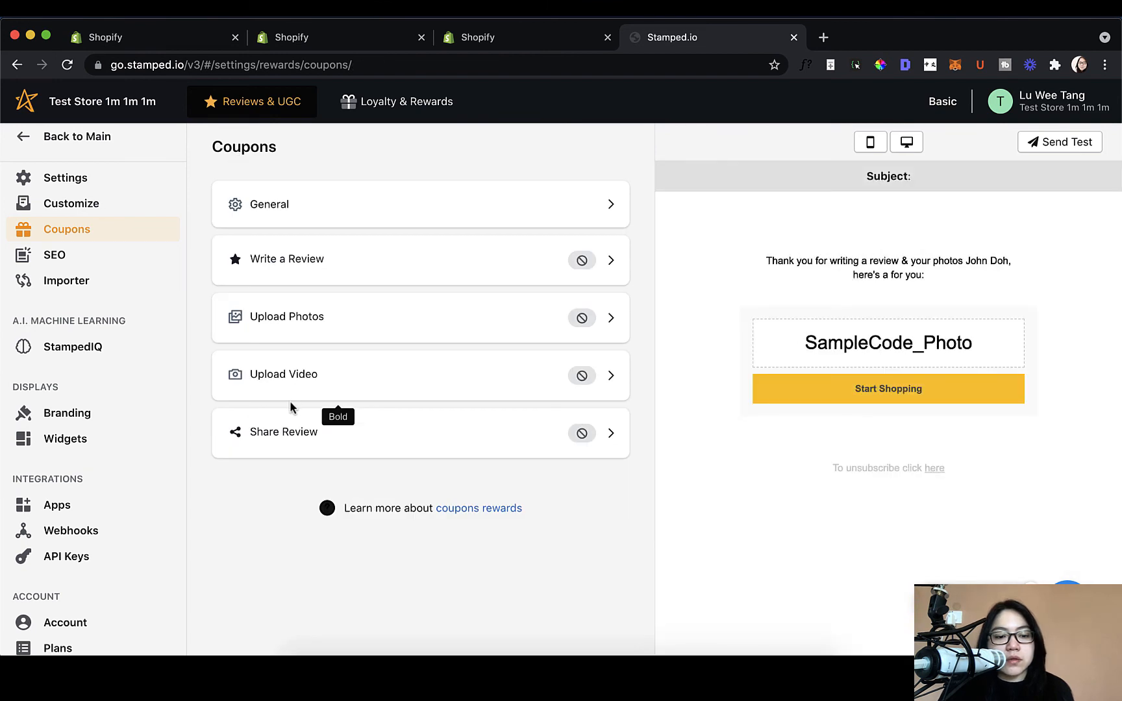
{"action": "left_click", "coordinate": [304, 278]}
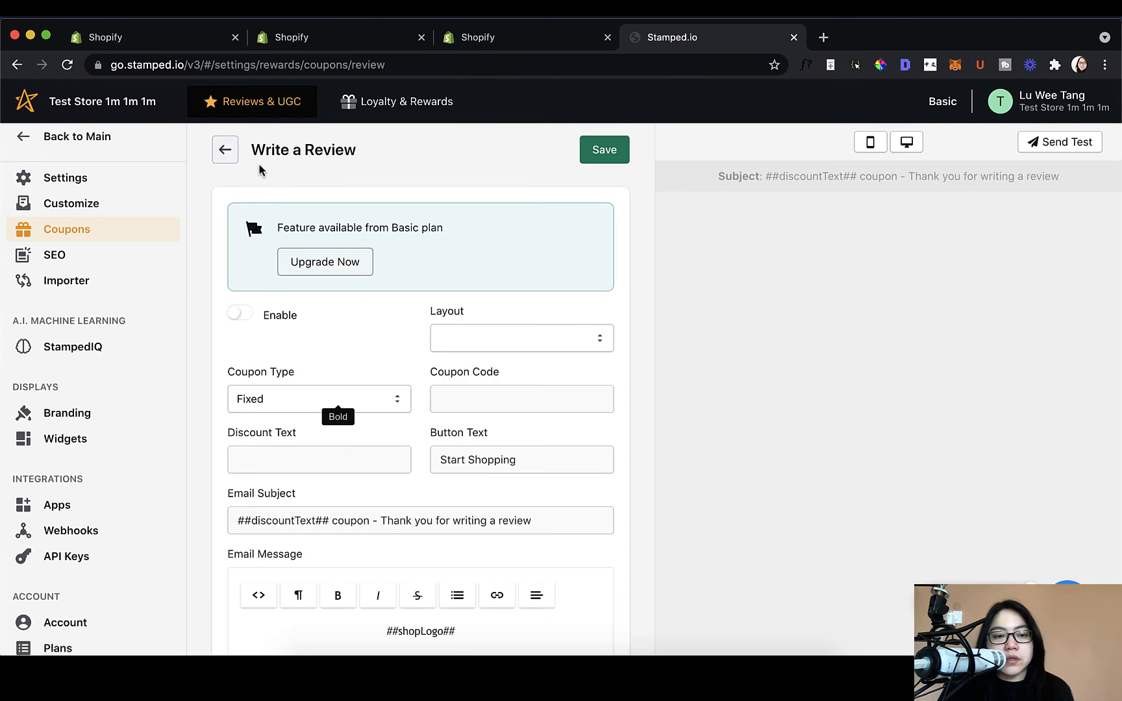
{"action": "left_click", "coordinate": [234, 156]}
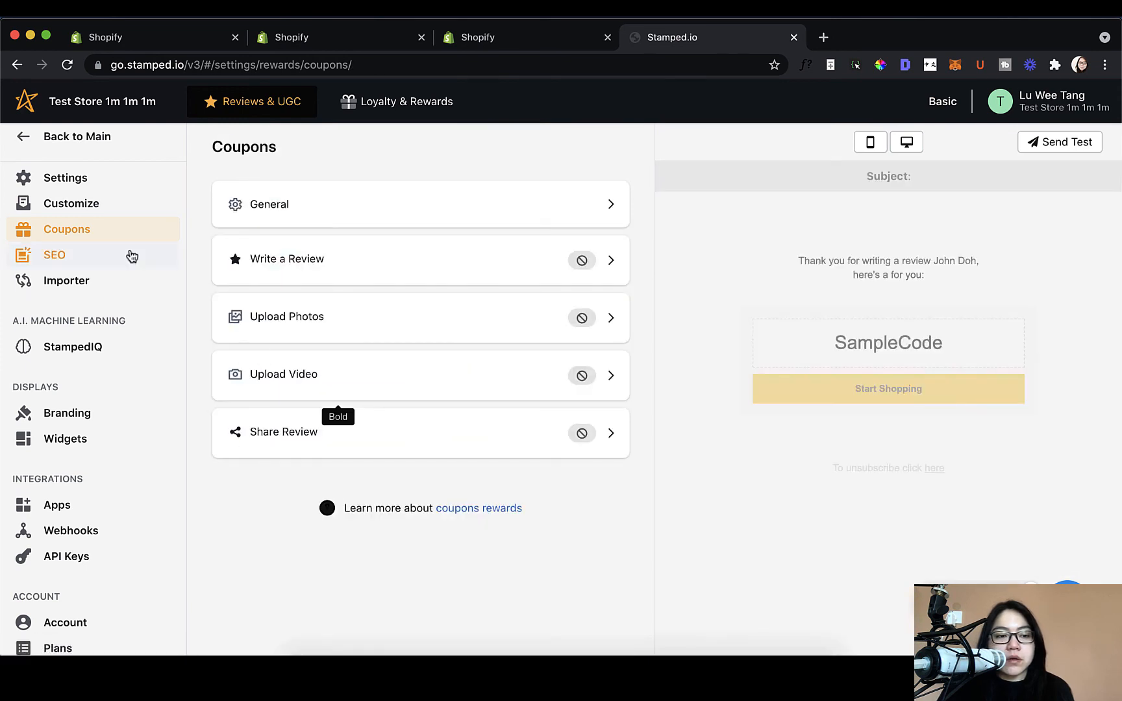
Step: Look through the SEO settings page
{"action": "left_click", "coordinate": [132, 256]}
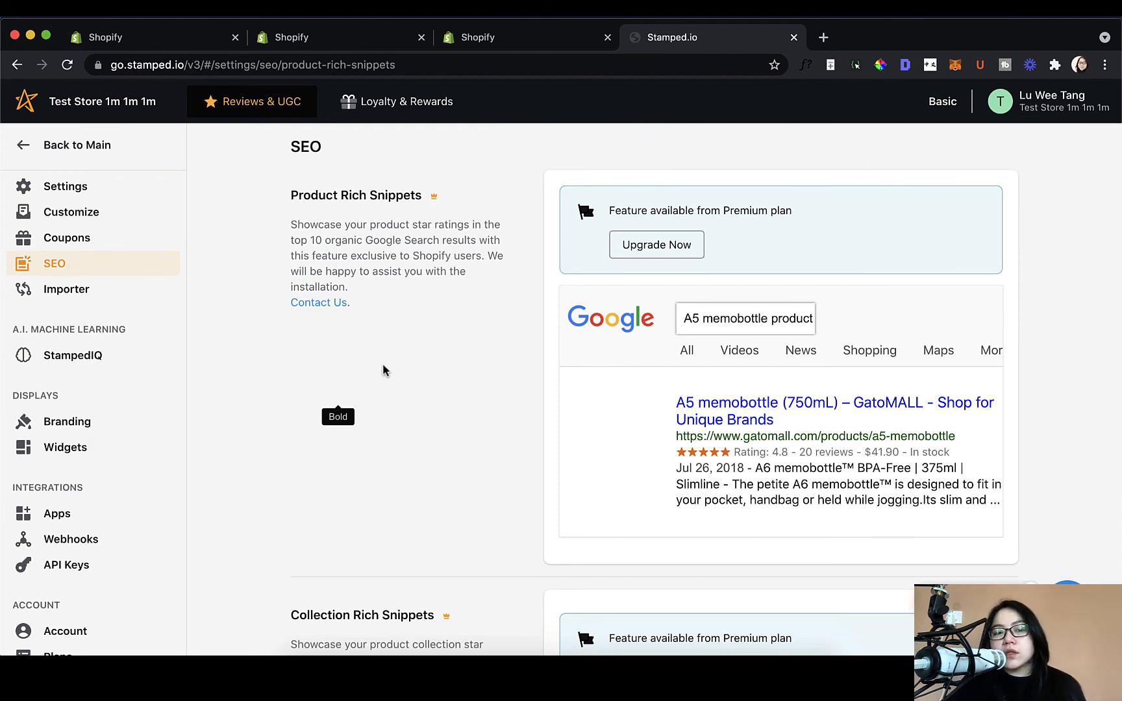
{"action": "scroll", "coordinate": [463, 409], "scroll_direction": "down", "scroll_amount": 5}
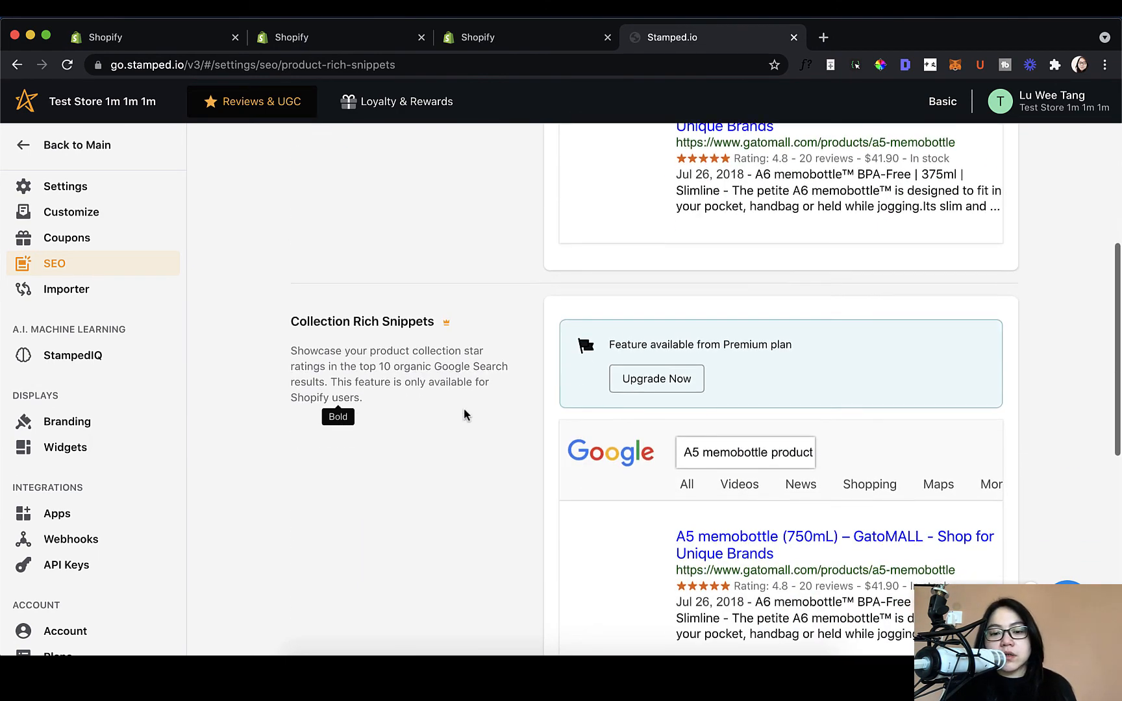
{"action": "scroll", "coordinate": [464, 409], "scroll_direction": "up", "scroll_amount": 5}
{"action": "scroll", "coordinate": [463, 409], "scroll_direction": "down", "scroll_amount": 5}
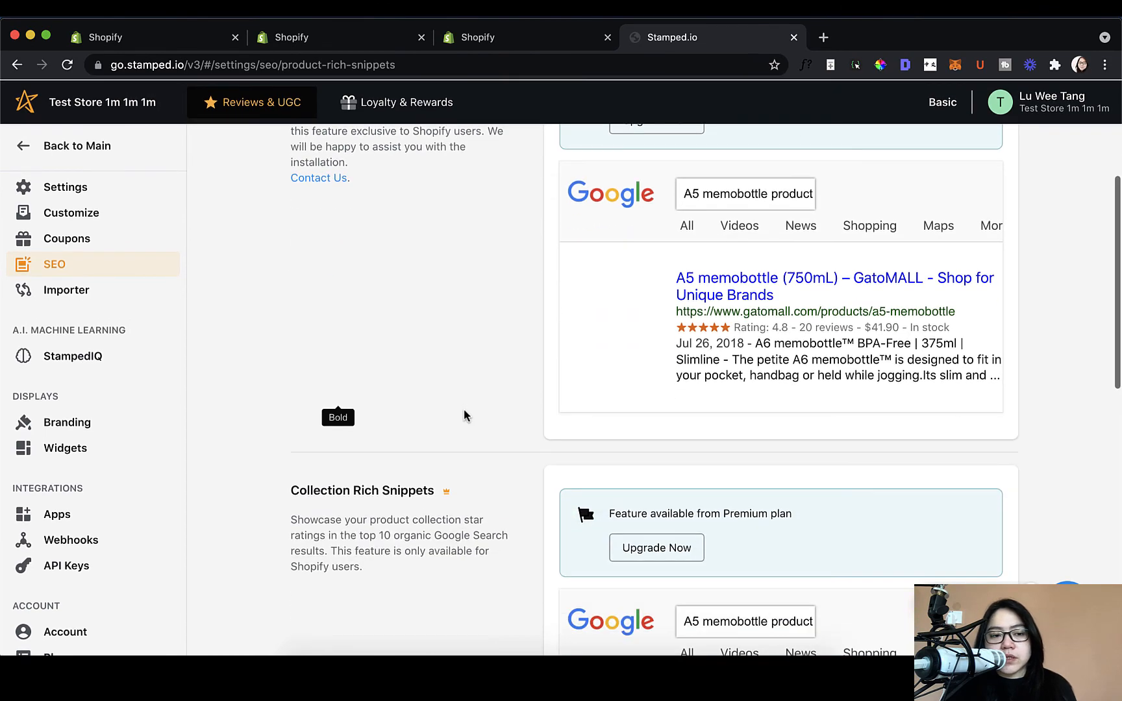
{"action": "scroll", "coordinate": [464, 414], "scroll_direction": "up", "scroll_amount": 6}
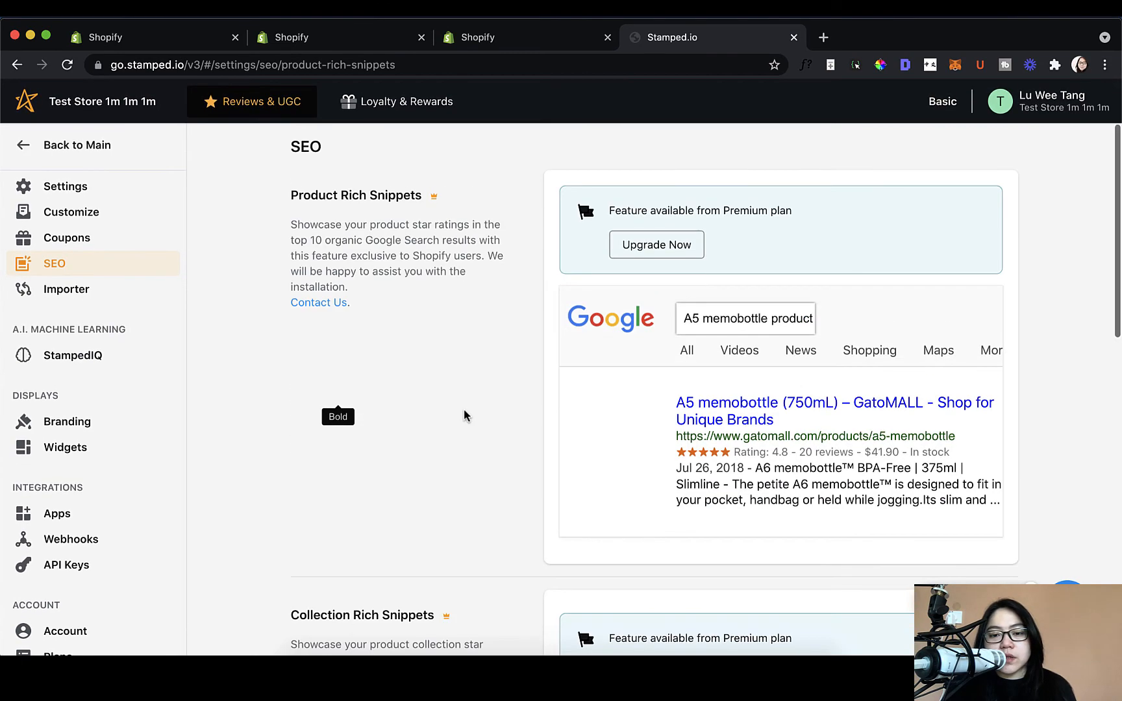
Step: Check the Importer, then read StampedIQ, where Sentiment & Topics Analysis and Smart Vision are disabled
{"action": "left_click", "coordinate": [83, 298]}
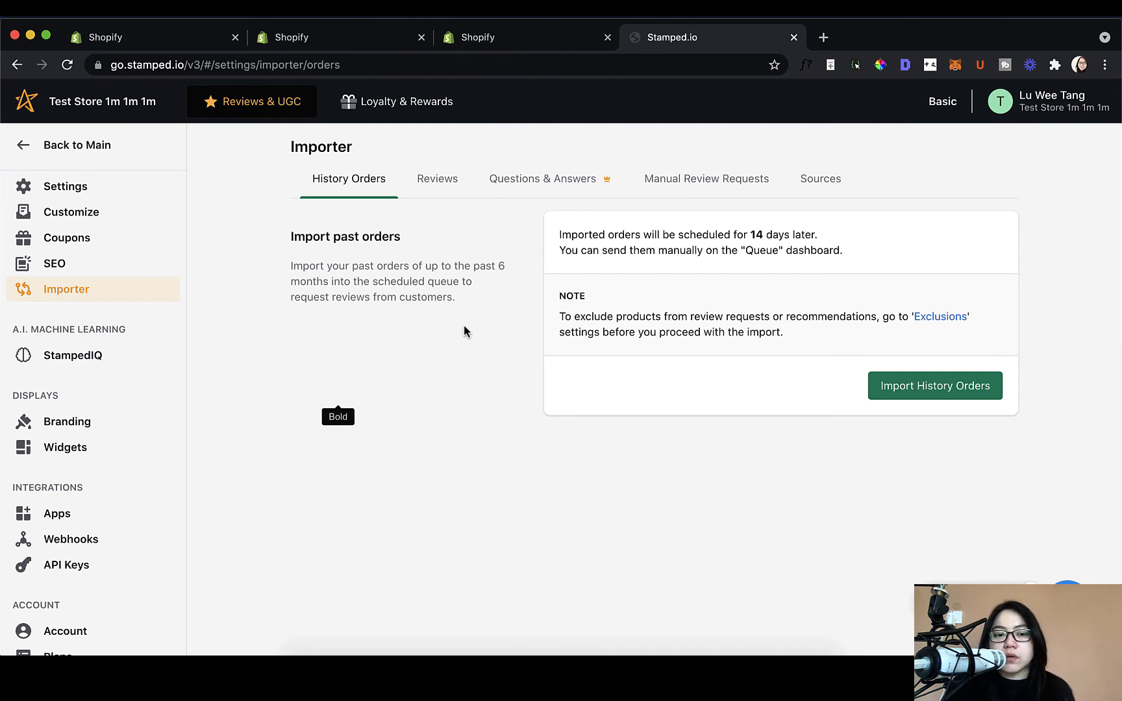
{"action": "left_click", "coordinate": [53, 357]}
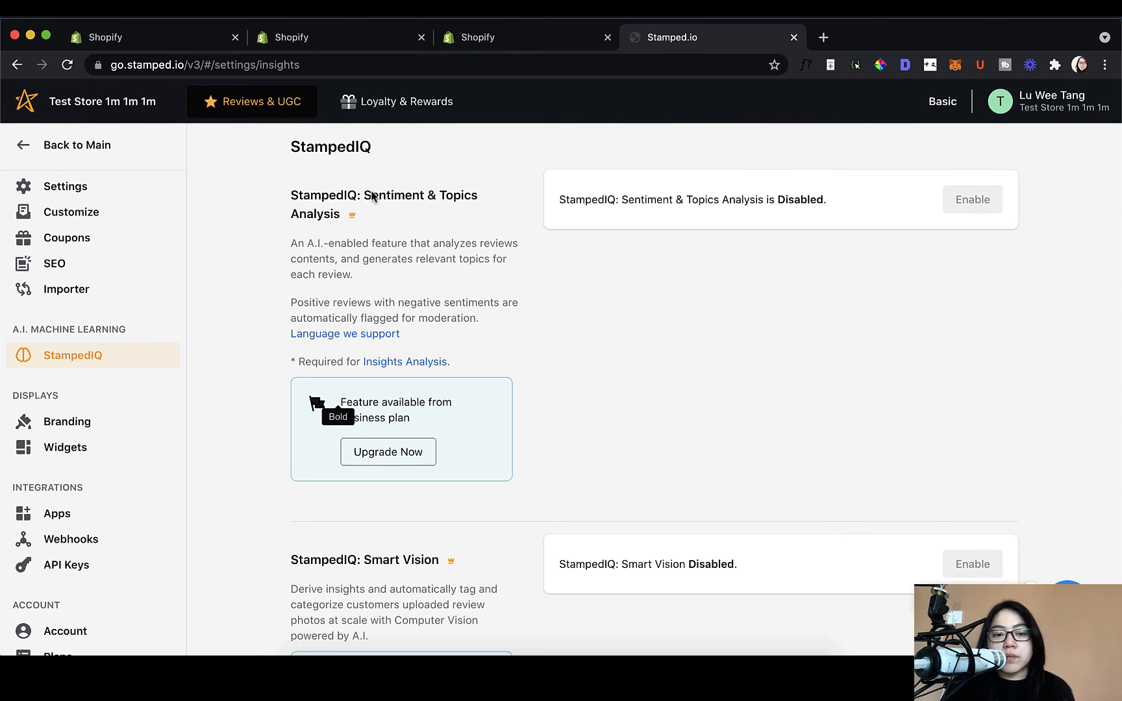
{"action": "left_click_drag", "start_coordinate": [291, 145], "coordinate": [467, 287]}
{"action": "left_click", "coordinate": [468, 287]}
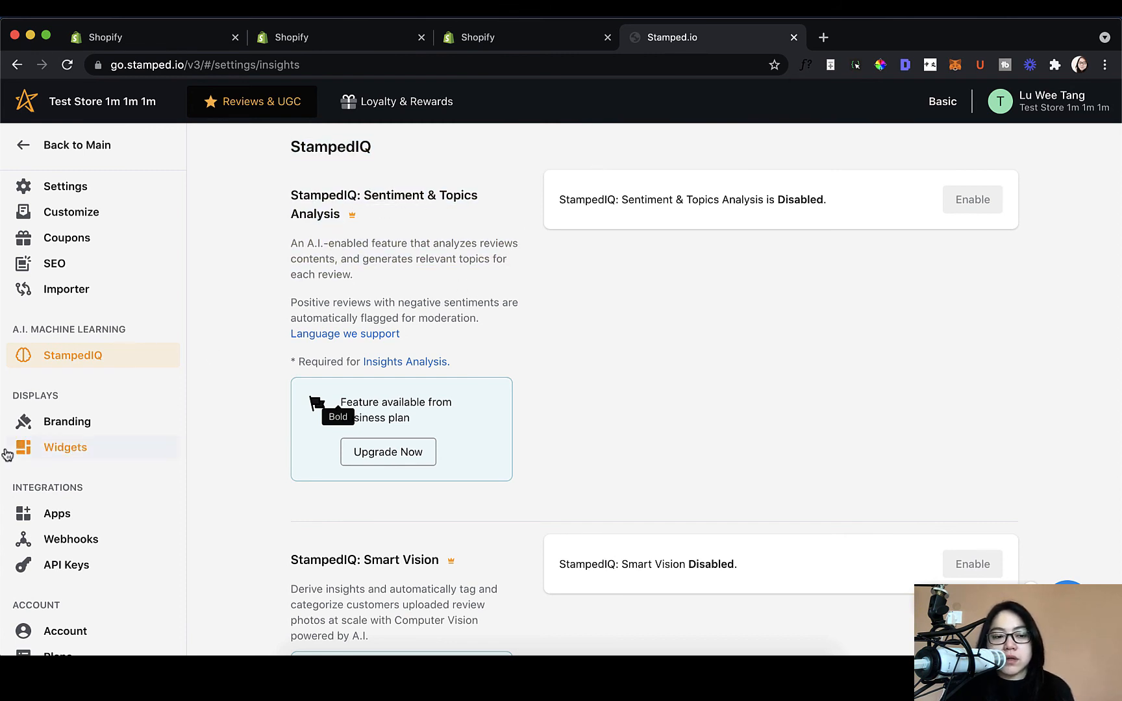
{"action": "scroll", "coordinate": [10, 455], "scroll_direction": "down", "scroll_amount": 1}
Step: In email branding, set the text to bright red, links to deep red and button text to dark red
{"action": "left_click", "coordinate": [76, 384]}
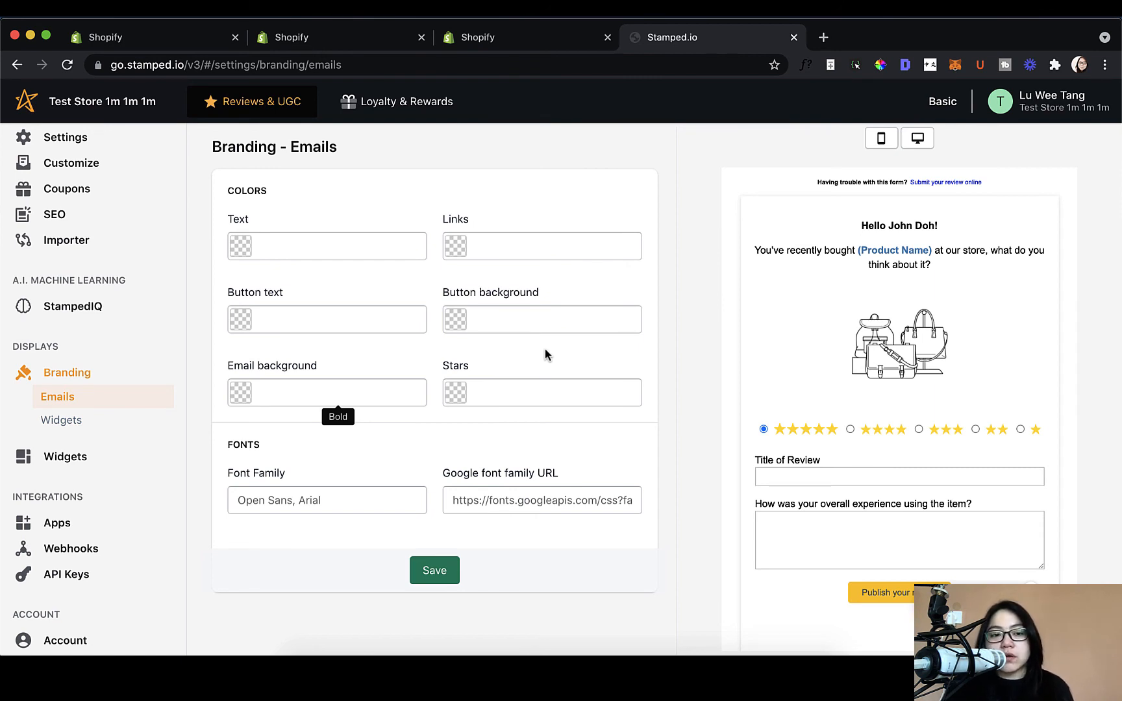
{"action": "left_click", "coordinate": [238, 248]}
{"action": "left_click", "coordinate": [298, 297]}
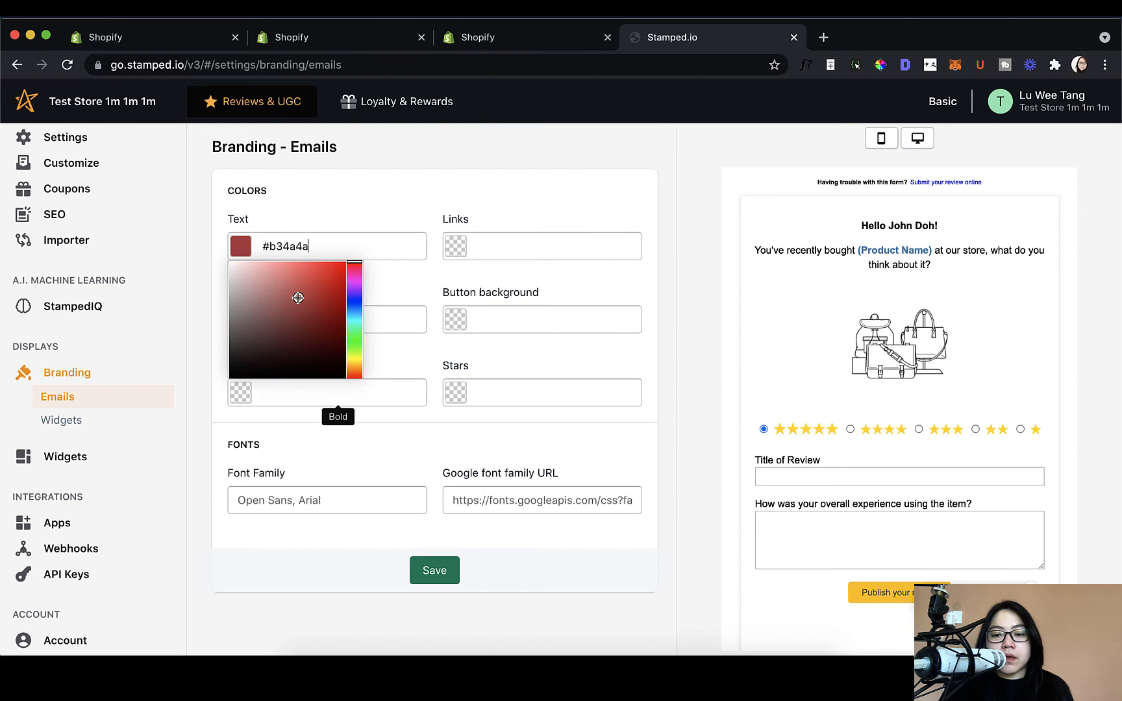
{"action": "left_click", "coordinate": [328, 280]}
{"action": "left_click", "coordinate": [452, 252]}
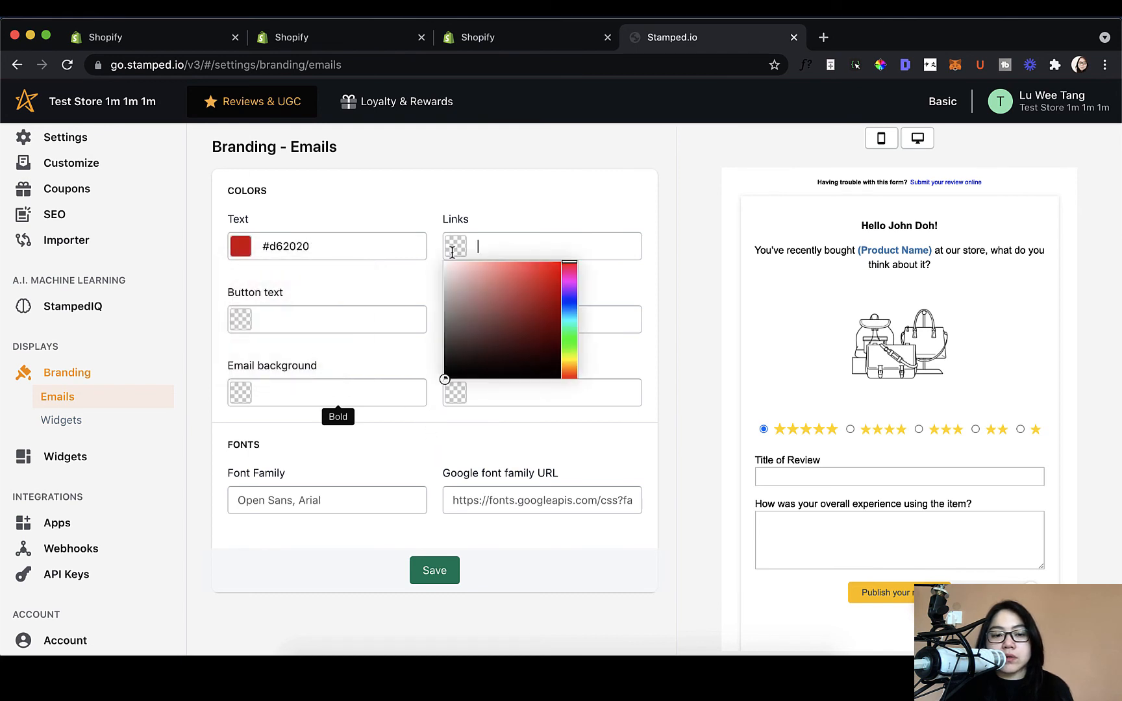
{"action": "left_click", "coordinate": [517, 307]}
{"action": "left_click", "coordinate": [519, 331]}
{"action": "left_click", "coordinate": [221, 320]}
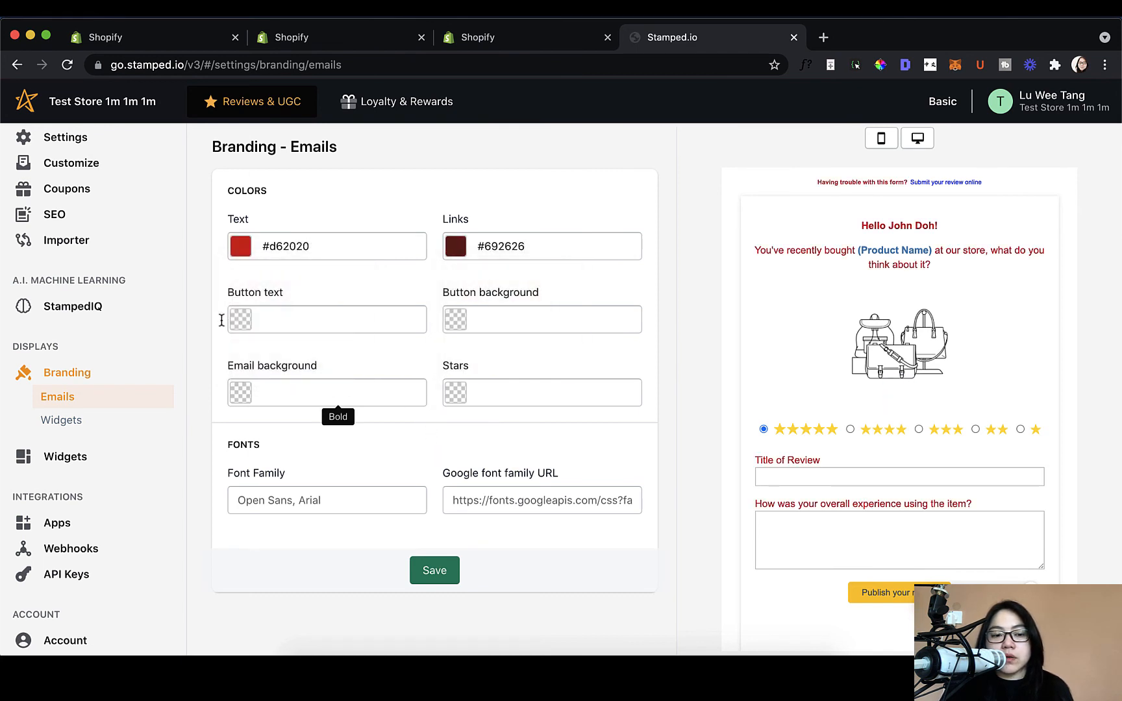
{"action": "left_click", "coordinate": [241, 318]}
{"action": "left_click", "coordinate": [304, 406]}
{"action": "left_click", "coordinate": [313, 396]}
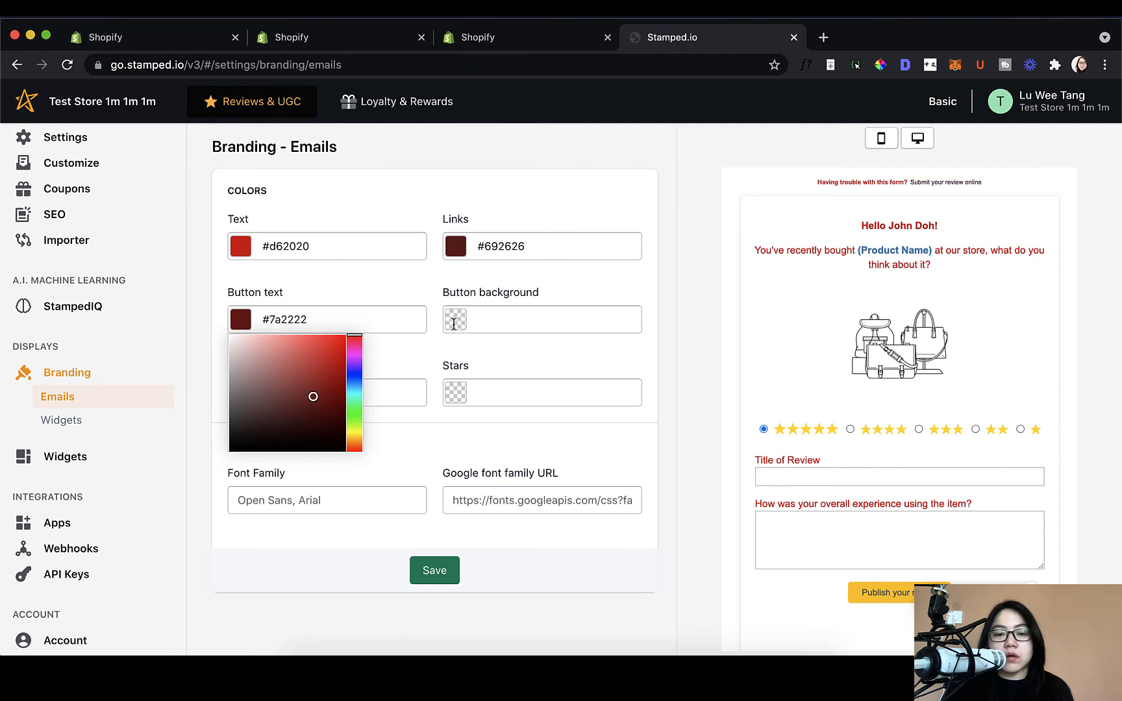
Step: Set the email button background to dark red, email background to soft red and stars to light red
{"action": "left_click", "coordinate": [454, 324]}
{"action": "left_click", "coordinate": [533, 390]}
{"action": "left_click", "coordinate": [240, 394]}
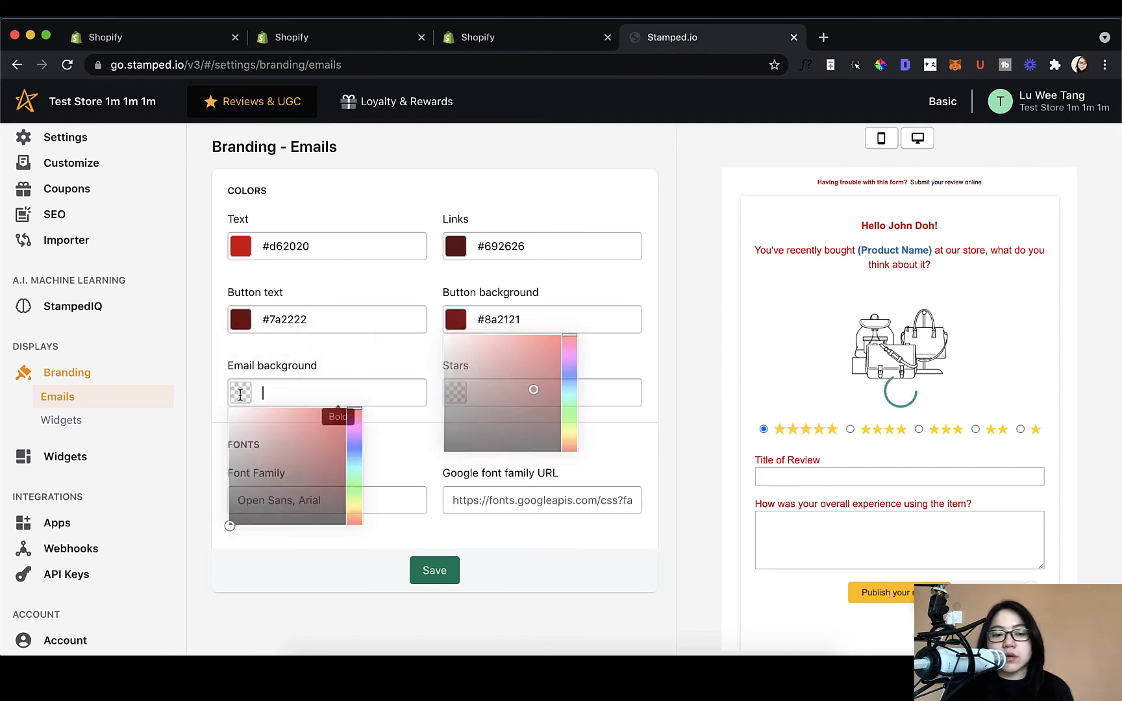
{"action": "left_click", "coordinate": [279, 432]}
{"action": "left_click", "coordinate": [448, 395]}
{"action": "left_click", "coordinate": [500, 412]}
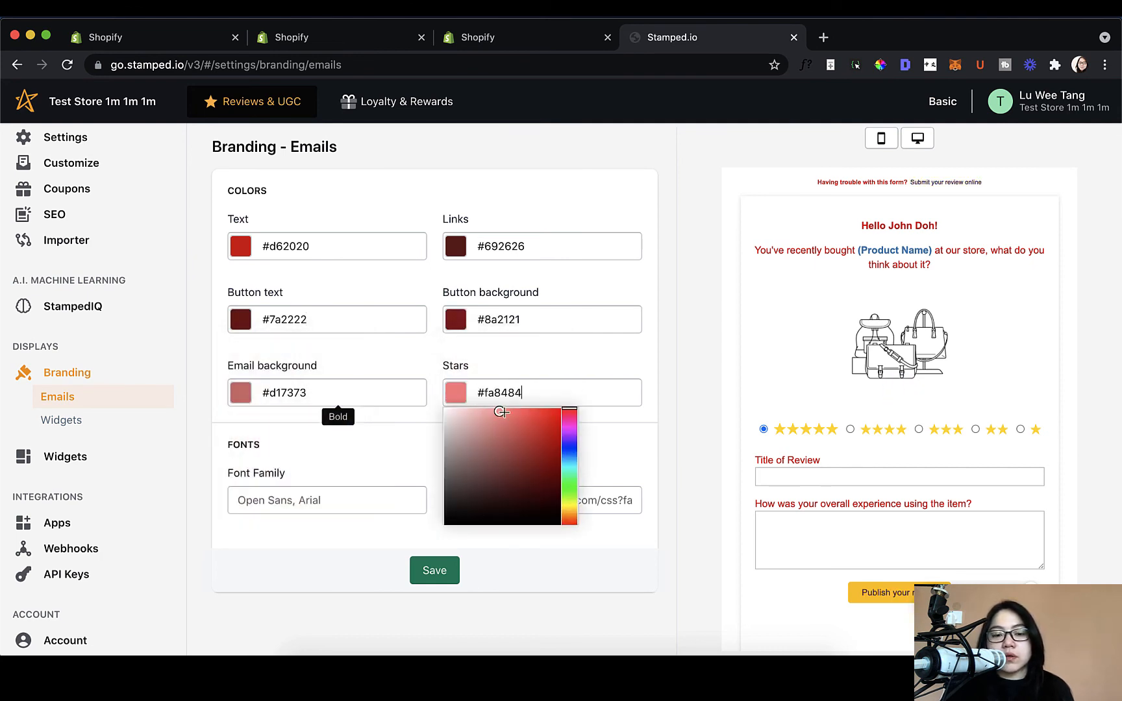
{"action": "left_click", "coordinate": [584, 421]}
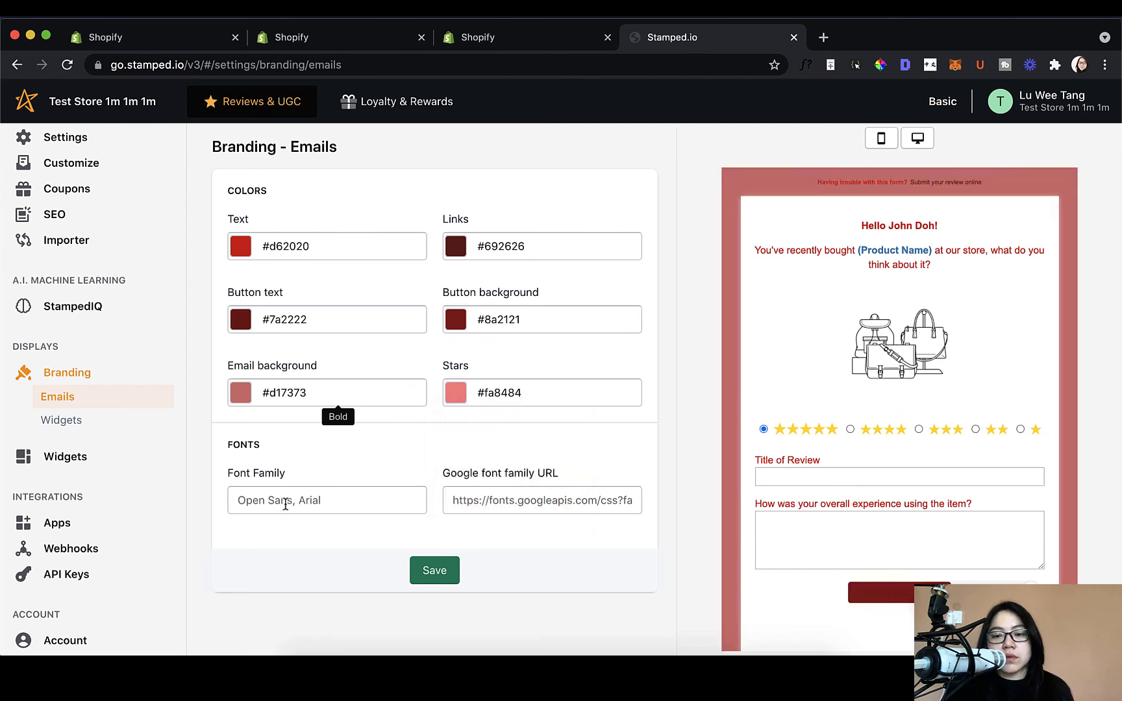
Step: Inspect the email font family (Open Sans, Arial) and Google font URL, leaving them unchanged
{"action": "left_click", "coordinate": [285, 504]}
{"action": "left_click", "coordinate": [480, 504]}
{"action": "left_click", "coordinate": [309, 437]}
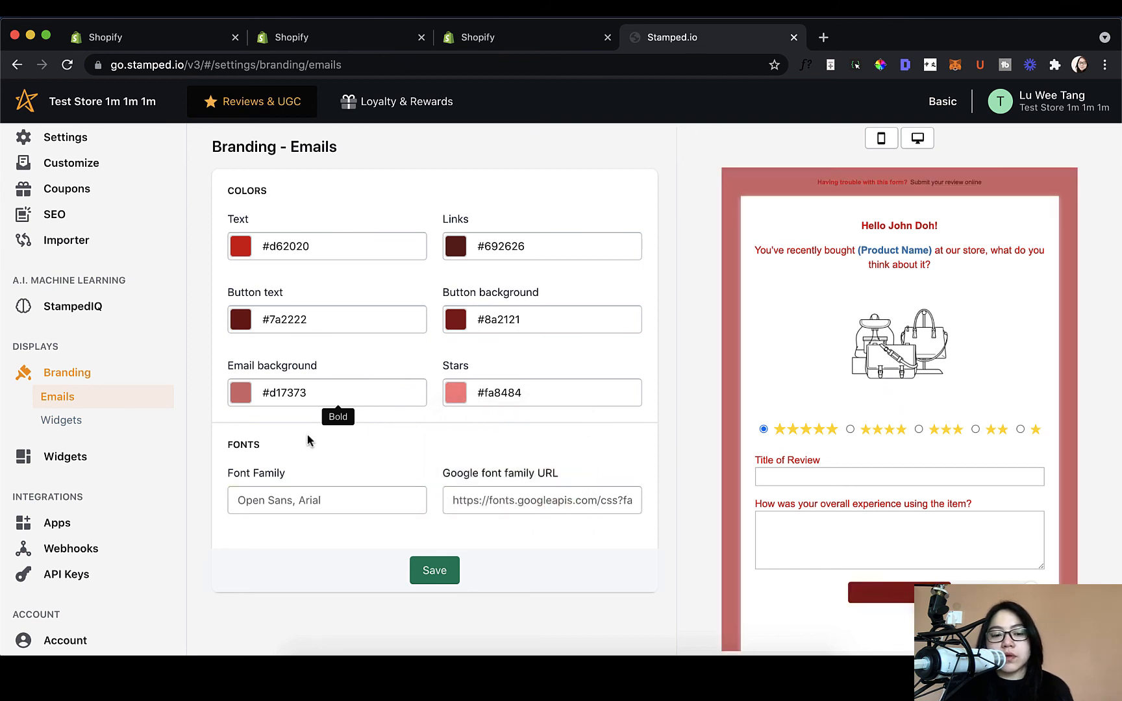
{"action": "left_click_drag", "start_coordinate": [239, 473], "coordinate": [409, 493]}
{"action": "left_click", "coordinate": [408, 495]}
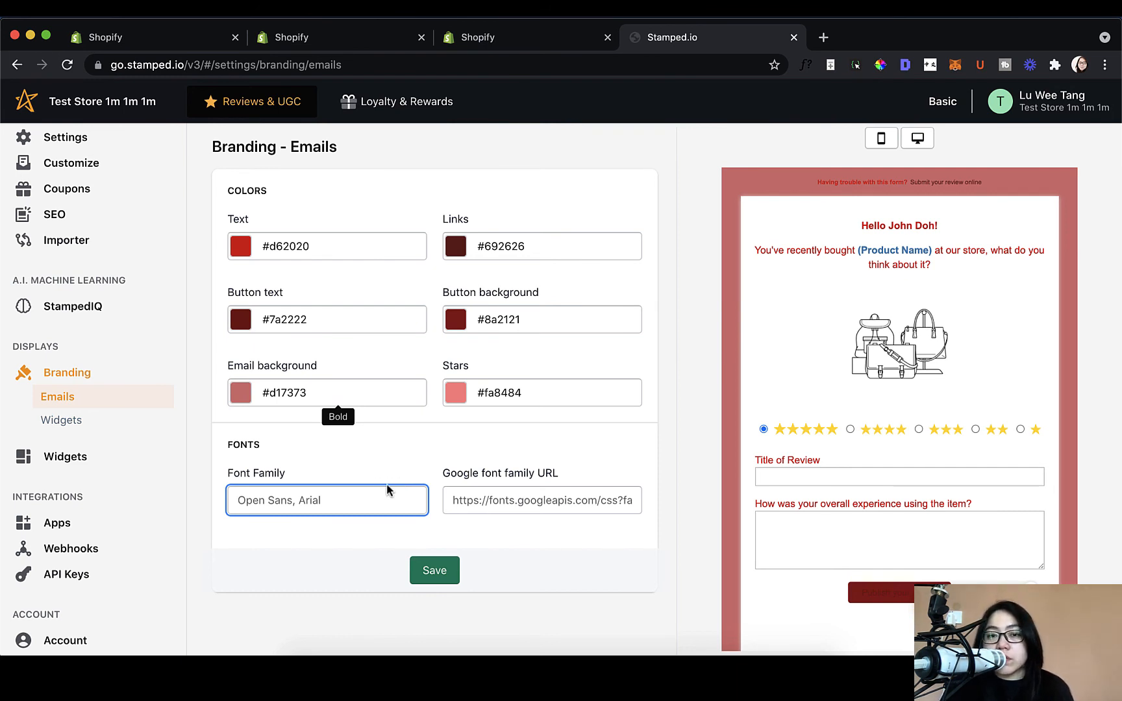
{"action": "left_click", "coordinate": [124, 434]}
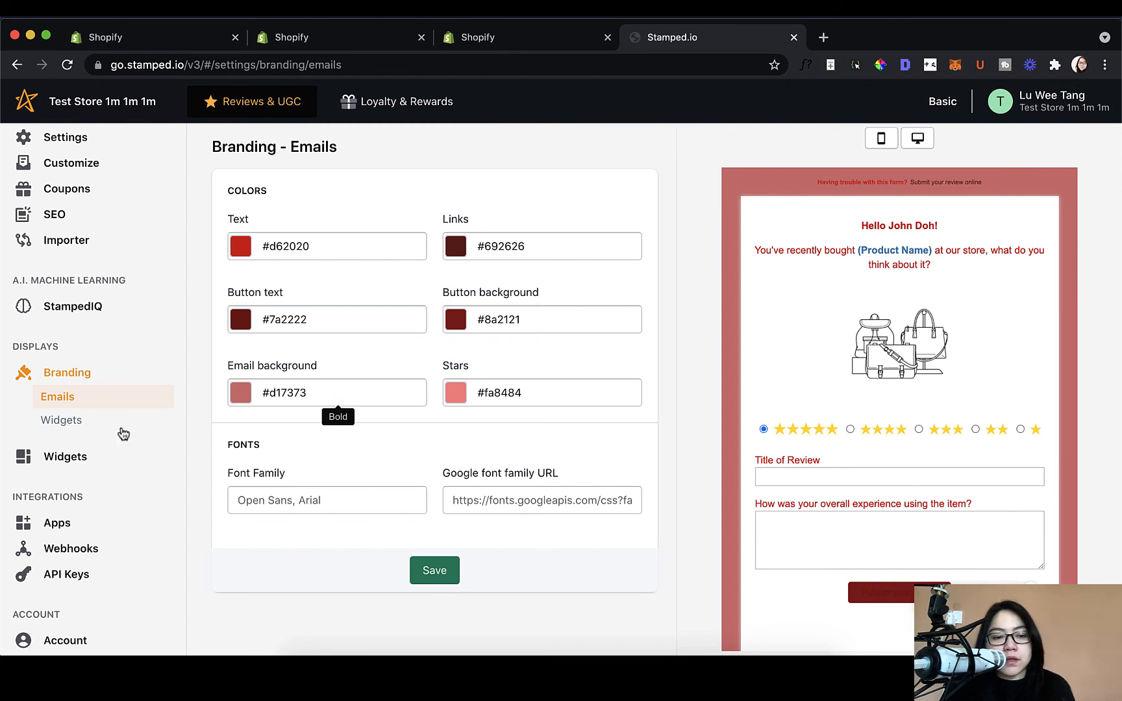
{"action": "left_click", "coordinate": [73, 421]}
{"action": "left_click", "coordinate": [71, 431]}
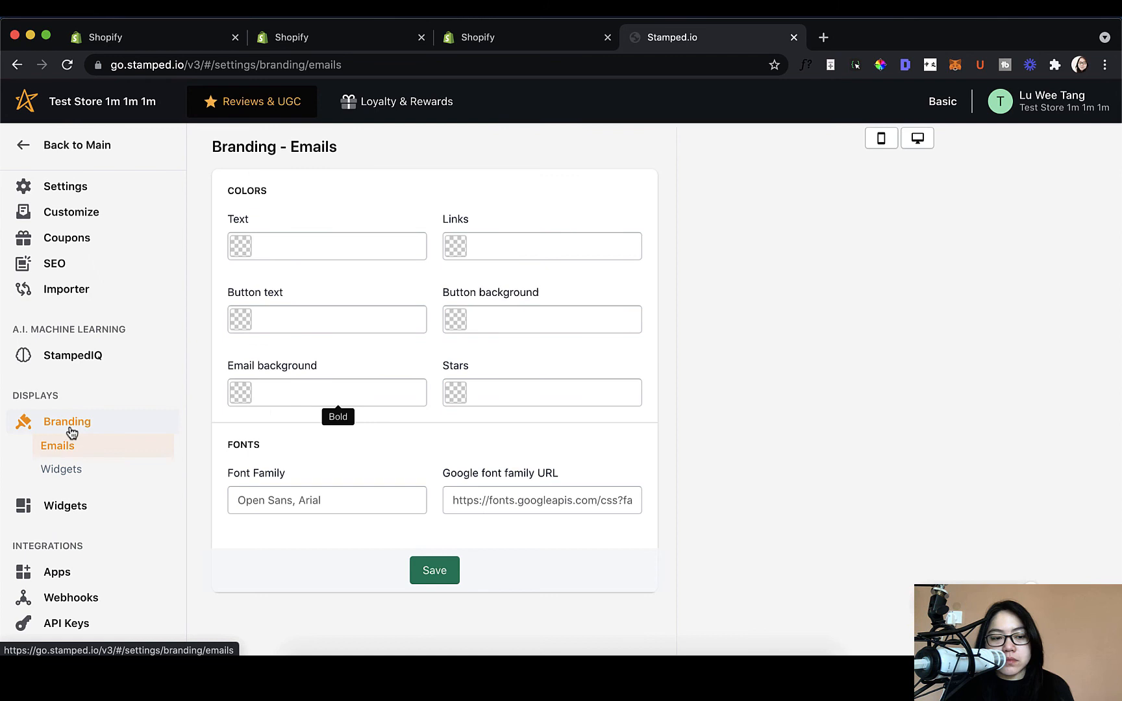
Step: Set the widget theme colour to #eb3636 and the verified badge colour to #eb4646
{"action": "left_click", "coordinate": [81, 469]}
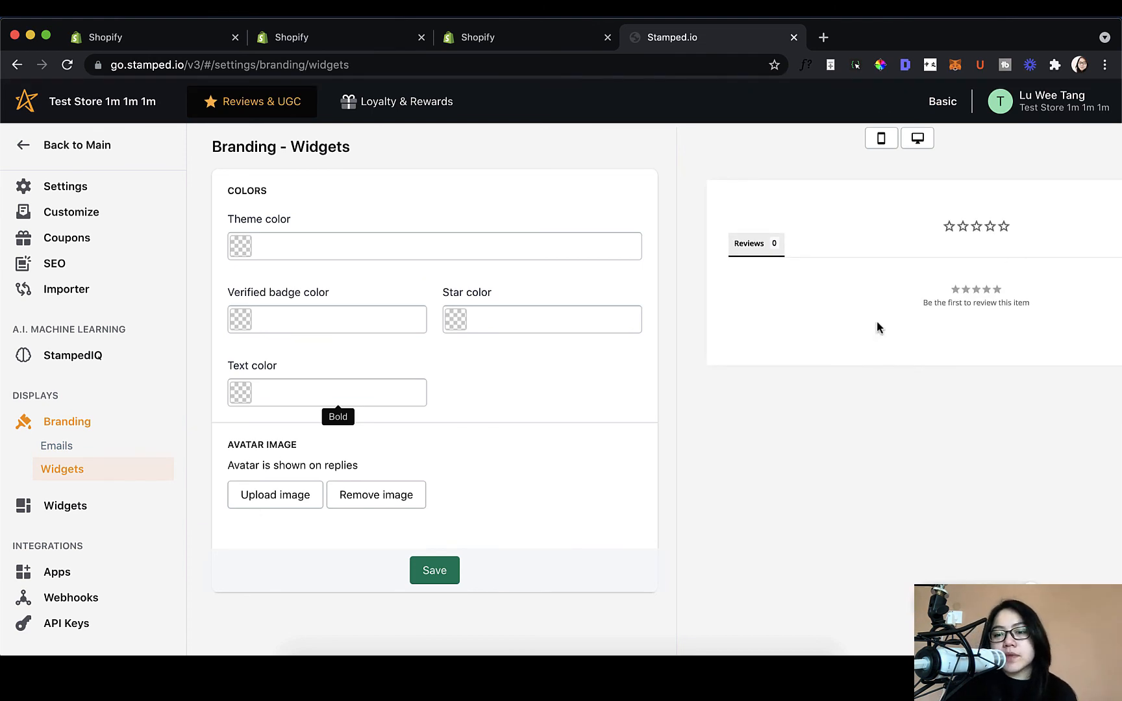
{"action": "left_click", "coordinate": [247, 252]}
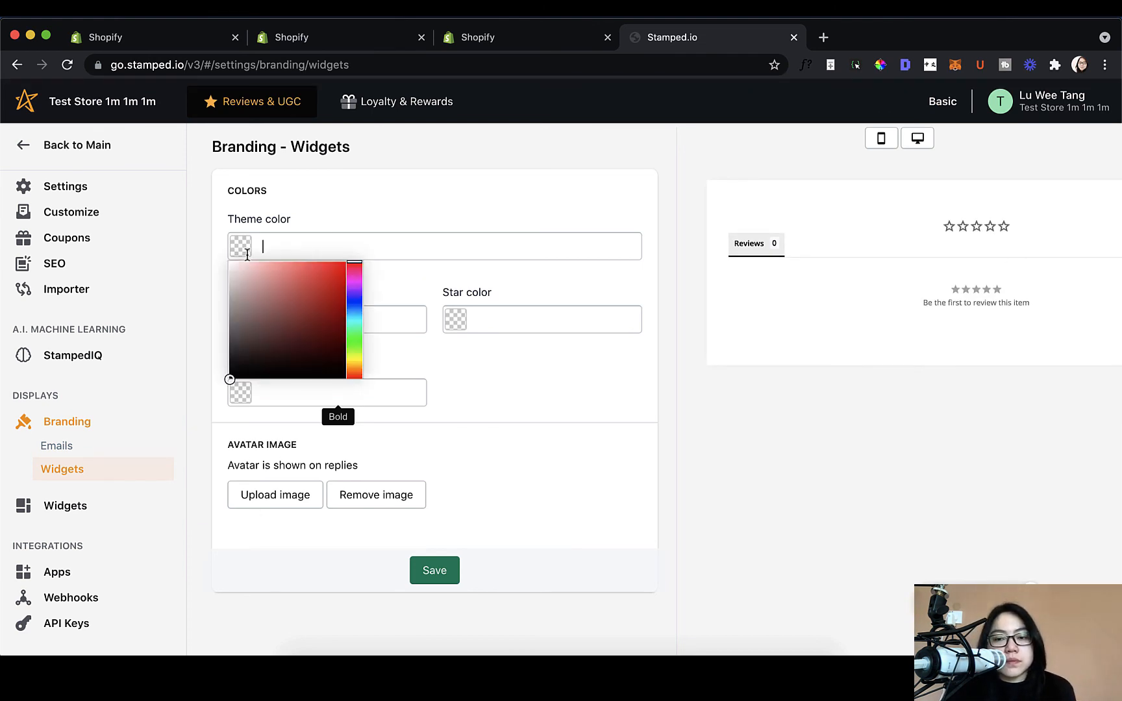
{"action": "left_click", "coordinate": [318, 270]}
{"action": "left_click", "coordinate": [436, 277]}
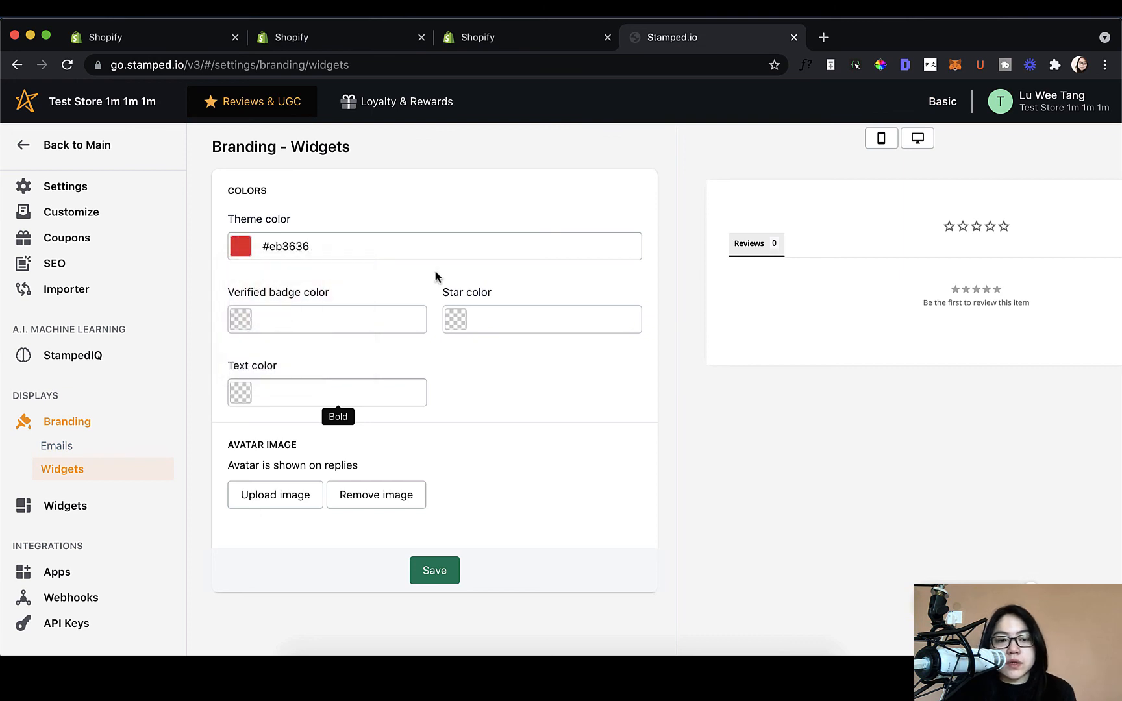
{"action": "left_click", "coordinate": [233, 316]}
{"action": "left_click", "coordinate": [310, 343]}
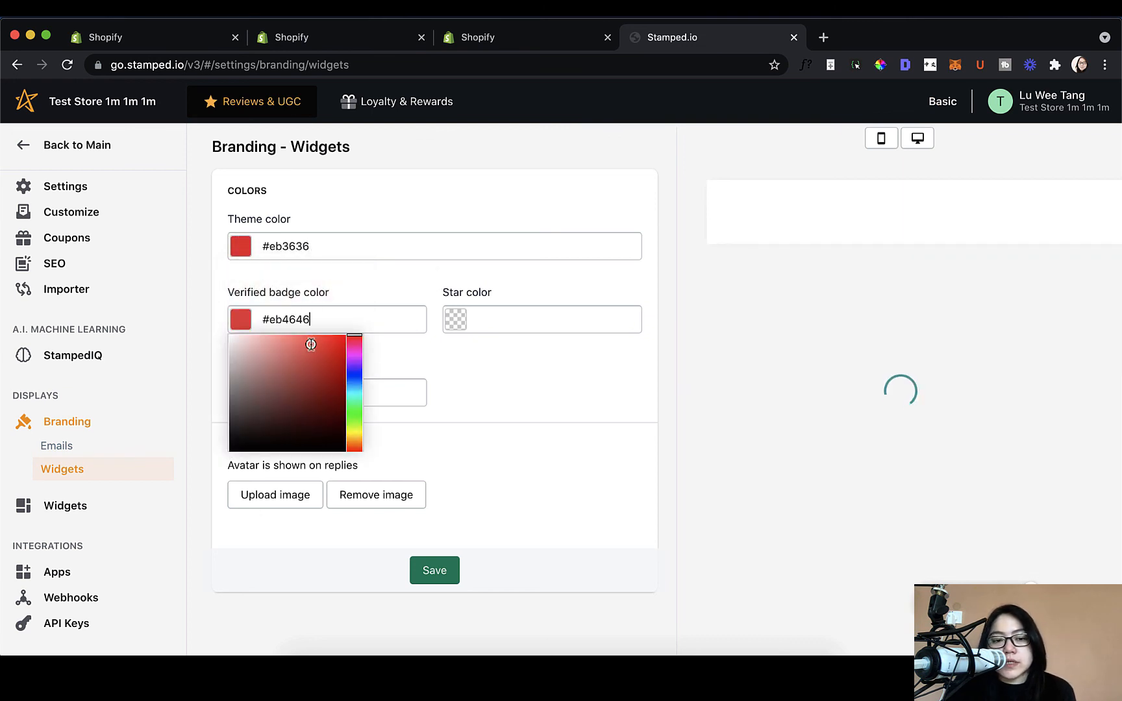
Step: Set the widget star colour to #f52727 and the text colour to #bd4646
{"action": "left_click", "coordinate": [454, 318]}
{"action": "left_click", "coordinate": [542, 341]}
{"action": "left_click", "coordinate": [241, 391]}
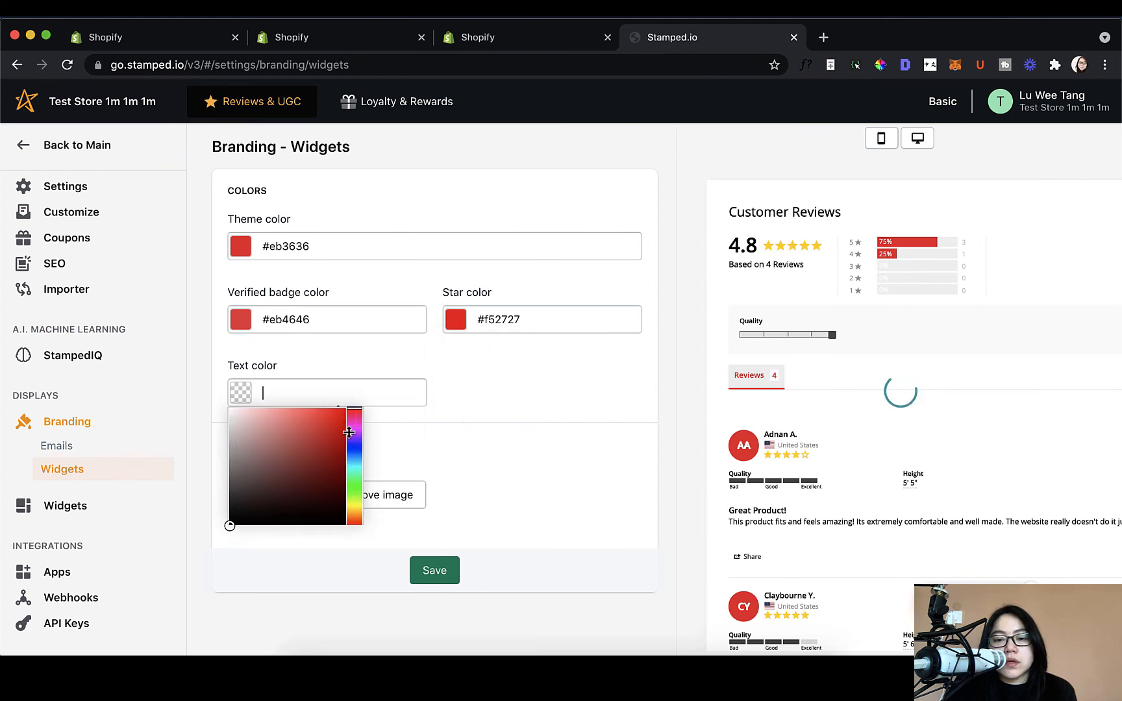
{"action": "left_click", "coordinate": [304, 441]}
{"action": "left_click", "coordinate": [854, 456]}
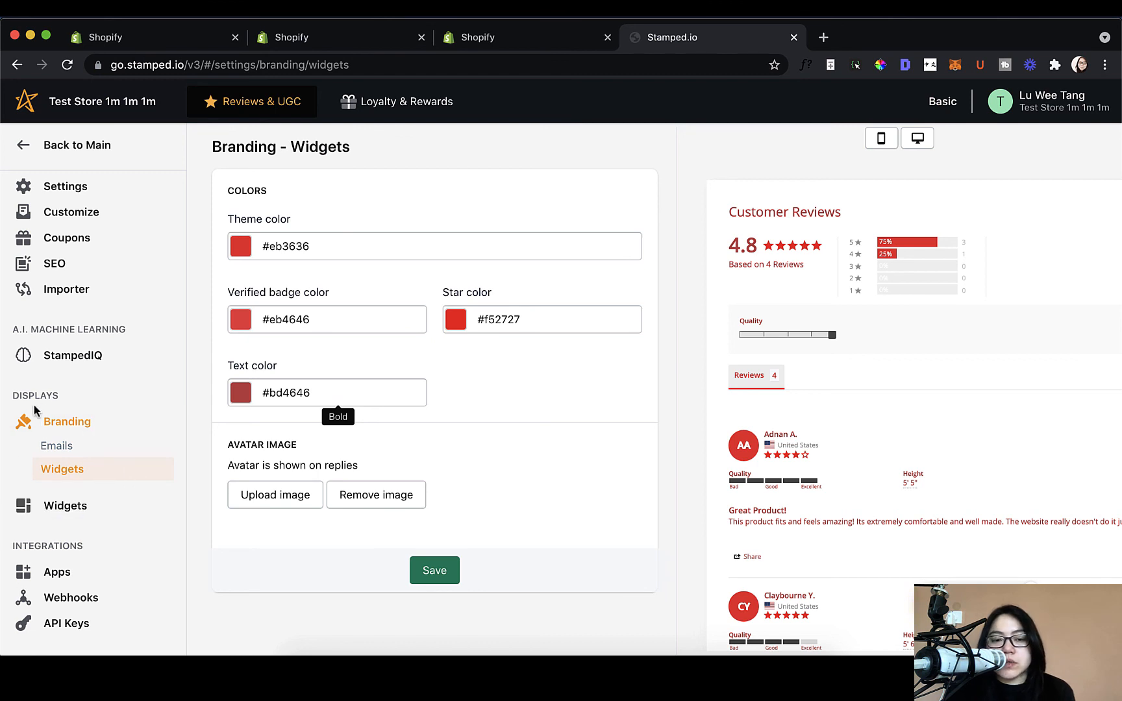
{"action": "left_click", "coordinate": [125, 507]}
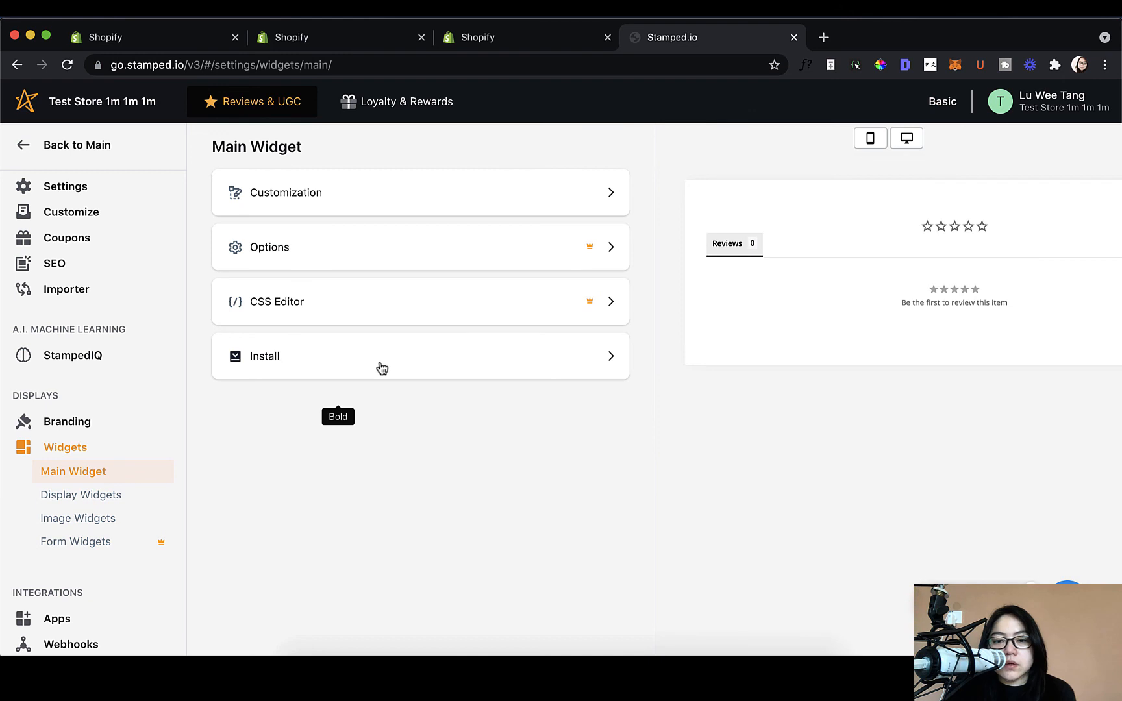
Step: Open the main widget Customization and preview the Standard design
{"action": "left_click", "coordinate": [469, 198]}
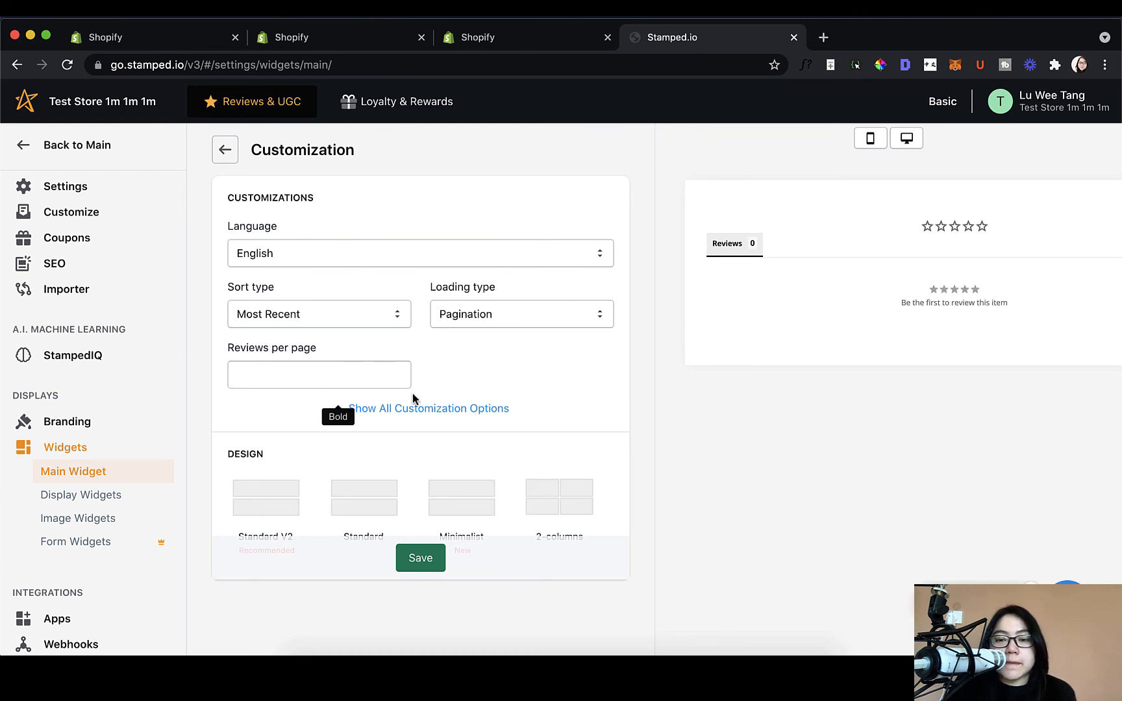
{"action": "scroll", "coordinate": [493, 400], "scroll_direction": "down", "scroll_amount": 3}
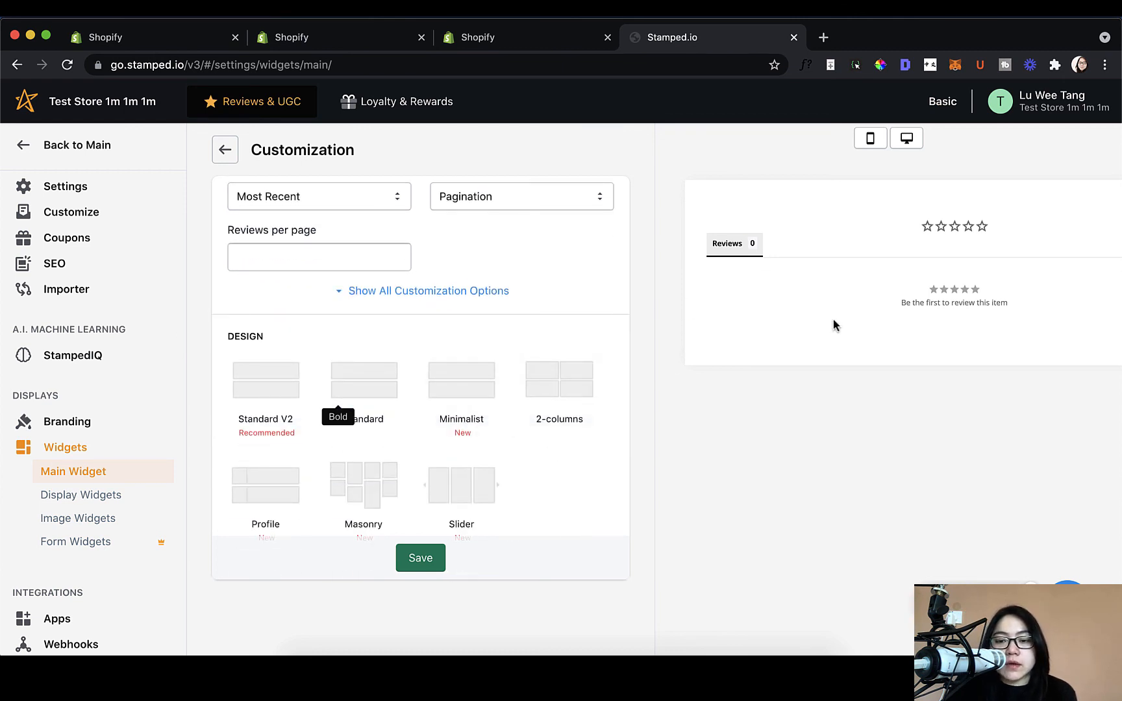
{"action": "left_click", "coordinate": [387, 388]}
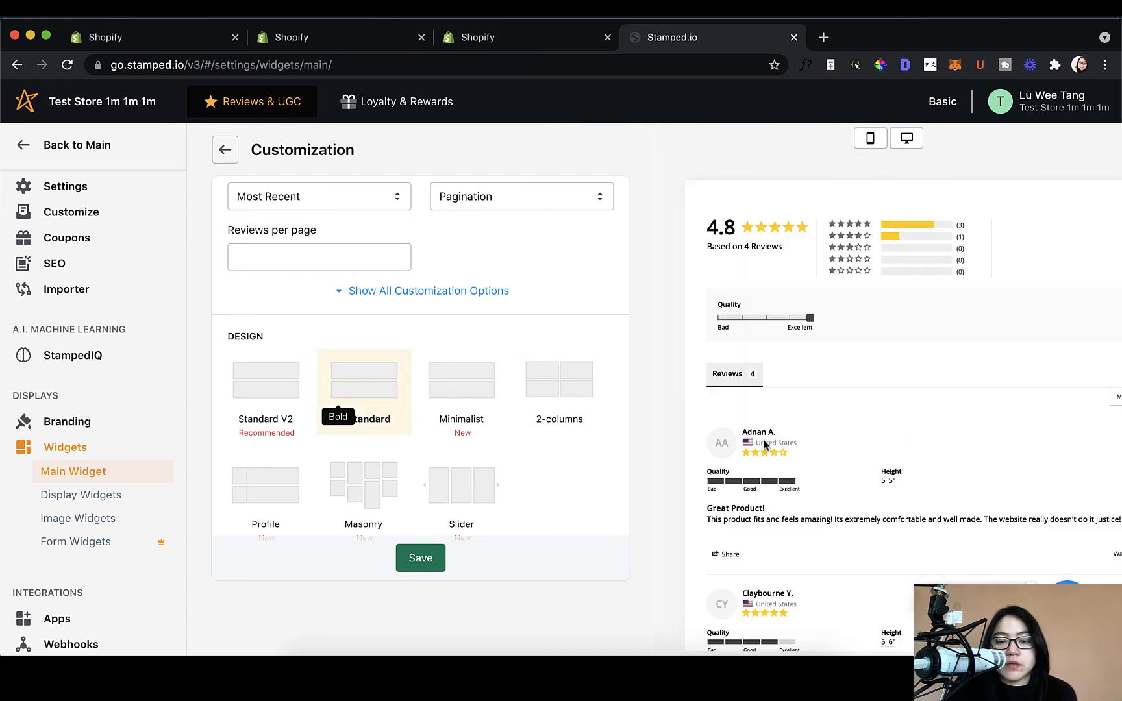
{"action": "scroll", "coordinate": [764, 444], "scroll_direction": "down", "scroll_amount": 6}
{"action": "scroll", "coordinate": [777, 478], "scroll_direction": "up", "scroll_amount": 4}
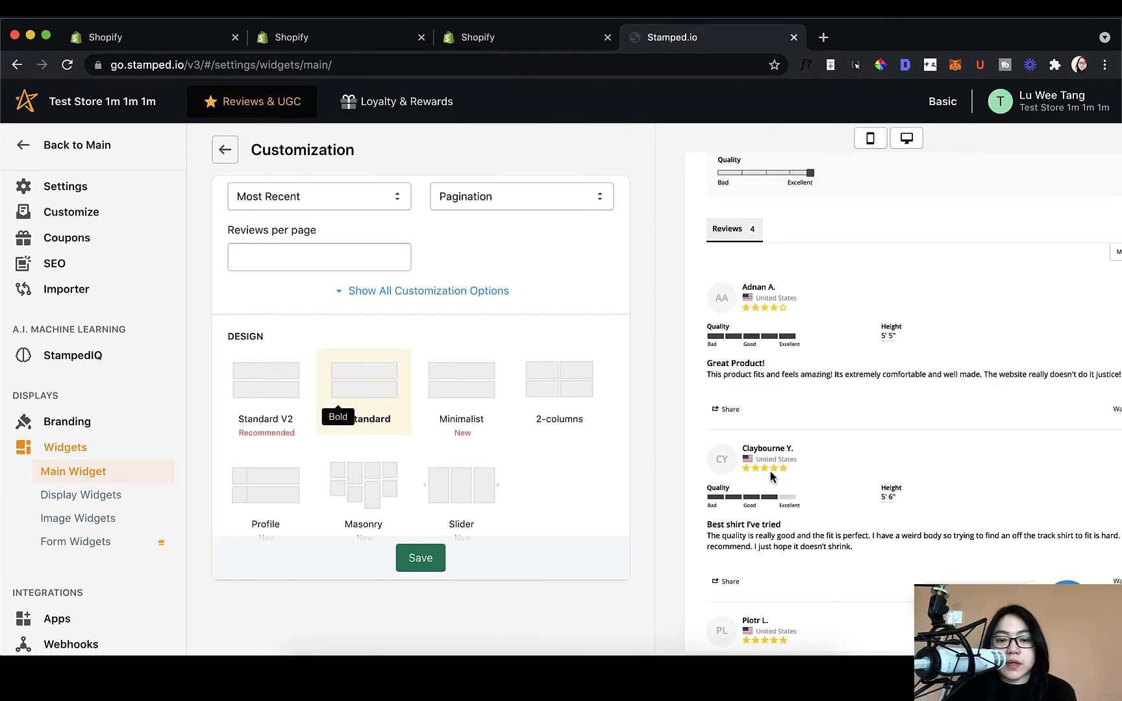
Step: Preview the Minimalist and 2-columns widget designs
{"action": "left_click", "coordinate": [463, 398]}
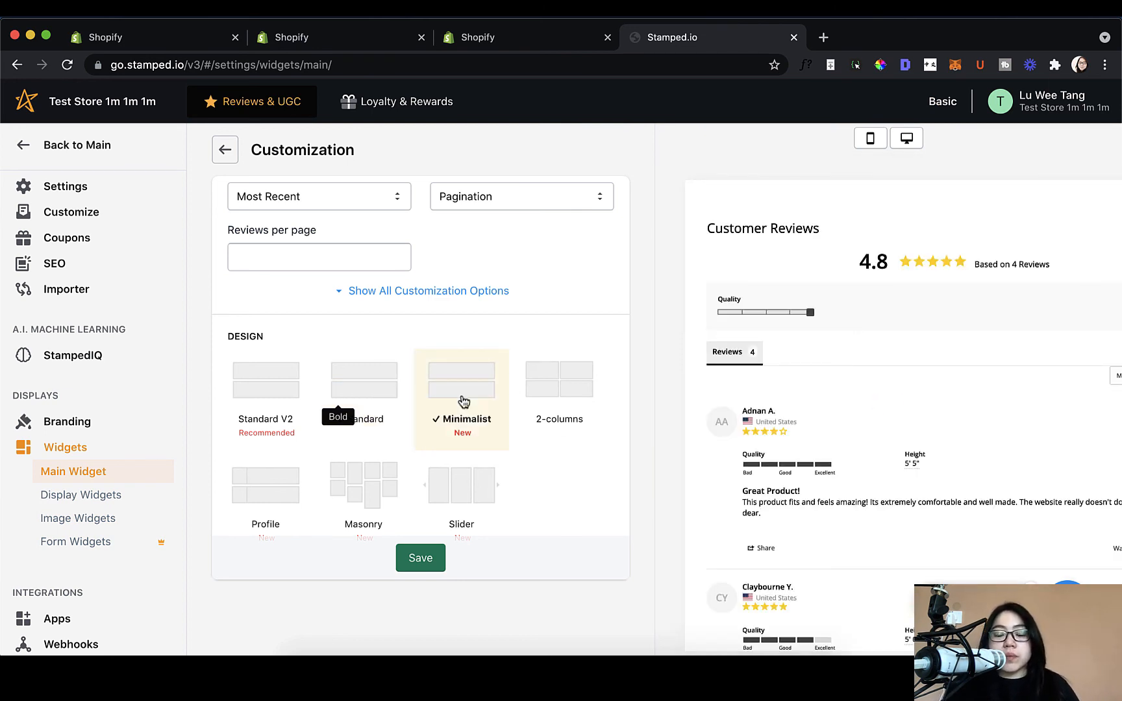
{"action": "left_click", "coordinate": [535, 393]}
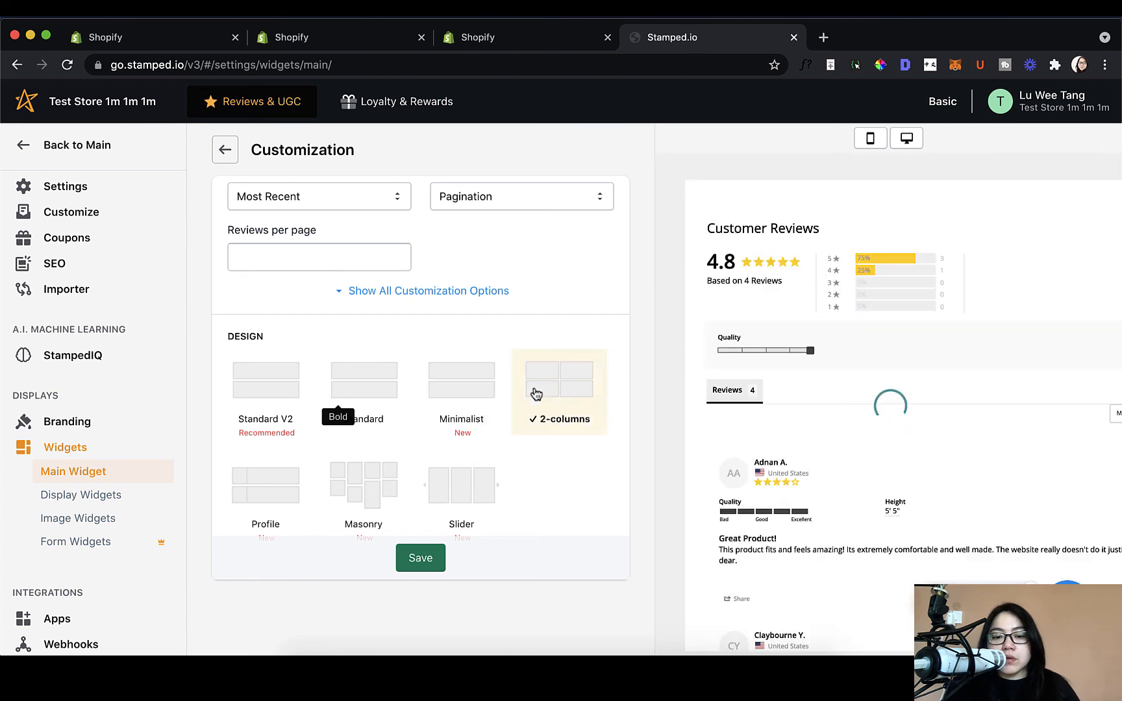
{"action": "scroll", "coordinate": [749, 431], "scroll_direction": "down", "scroll_amount": 3}
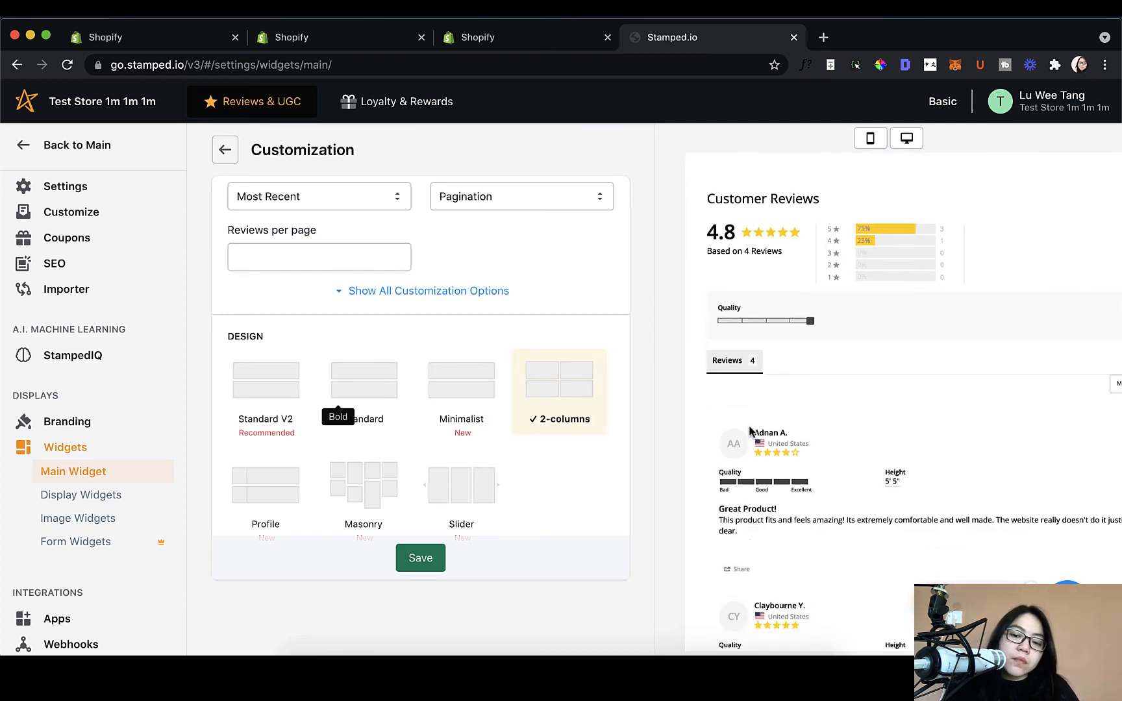
{"action": "scroll", "coordinate": [749, 431], "scroll_direction": "right", "scroll_amount": 3}
{"action": "scroll", "coordinate": [749, 430], "scroll_direction": "left", "scroll_amount": 3}
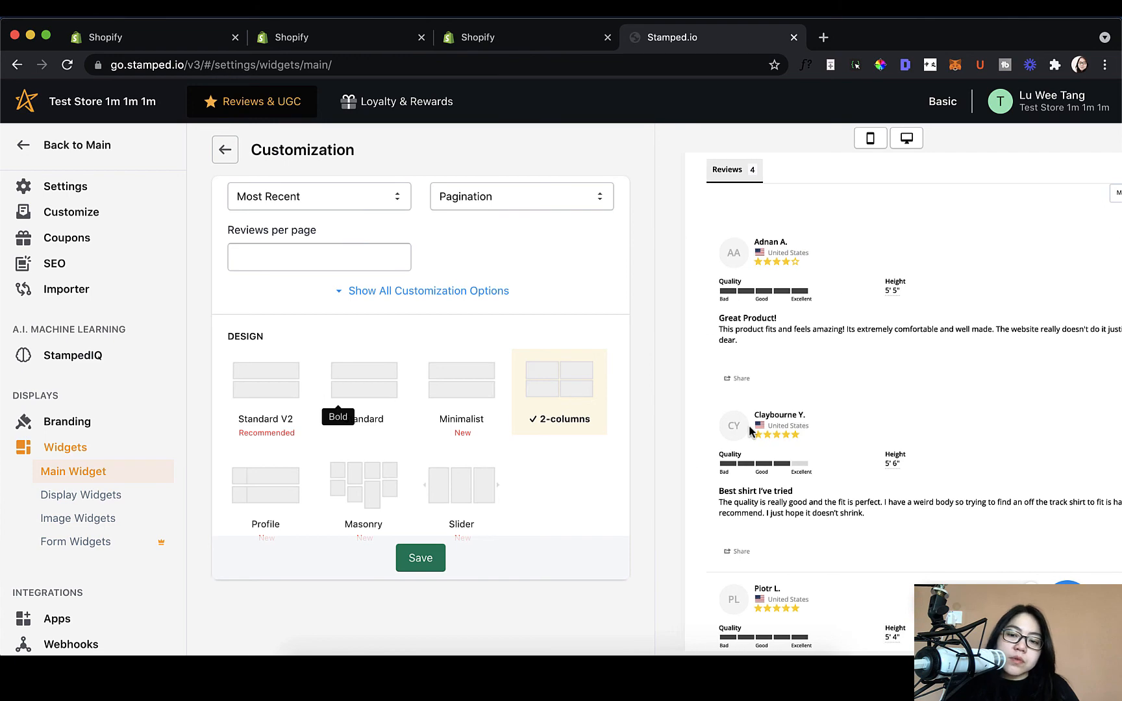
{"action": "scroll", "coordinate": [753, 432], "scroll_direction": "down", "scroll_amount": 3}
{"action": "scroll", "coordinate": [786, 436], "scroll_direction": "up", "scroll_amount": 6}
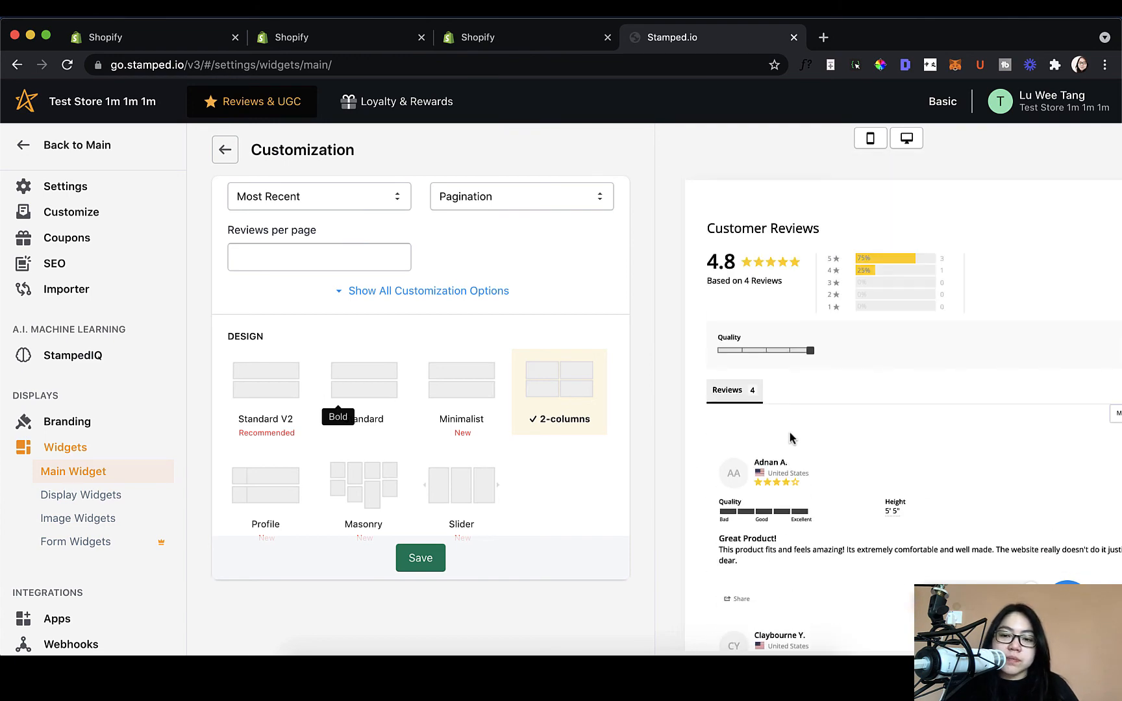
Step: Select Profile as the main widget design and review its preview
{"action": "left_click", "coordinate": [270, 496]}
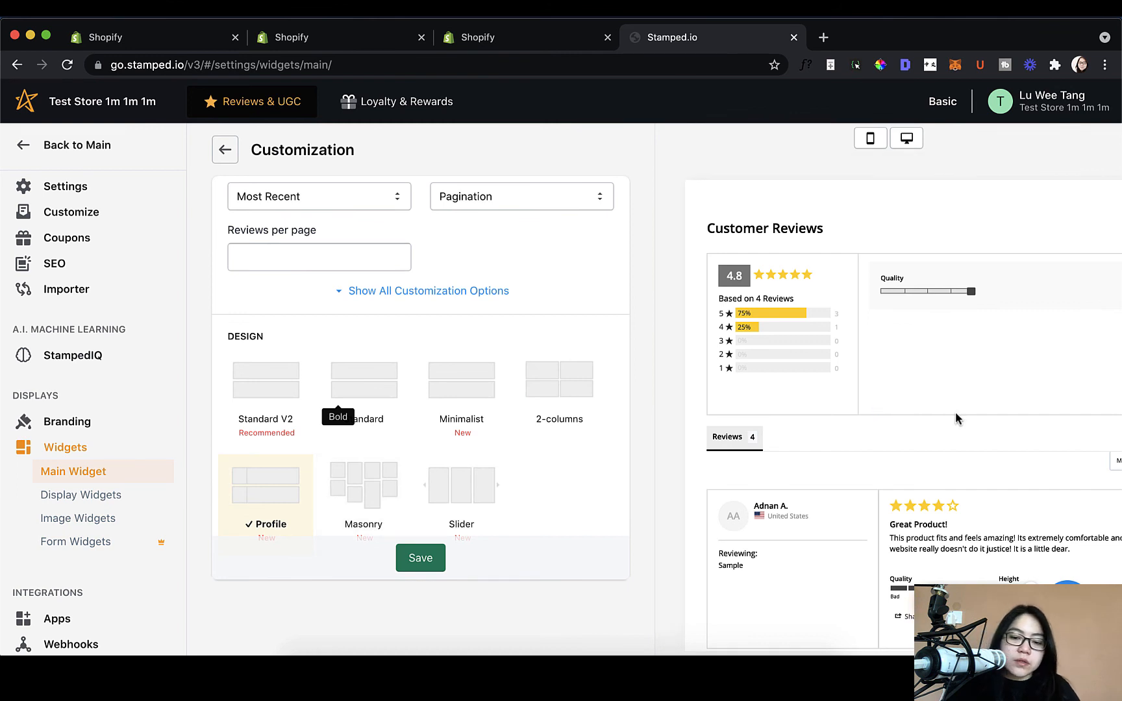
{"action": "scroll", "coordinate": [956, 419], "scroll_direction": "down", "scroll_amount": 3}
{"action": "scroll", "coordinate": [956, 419], "scroll_direction": "right", "scroll_amount": 4}
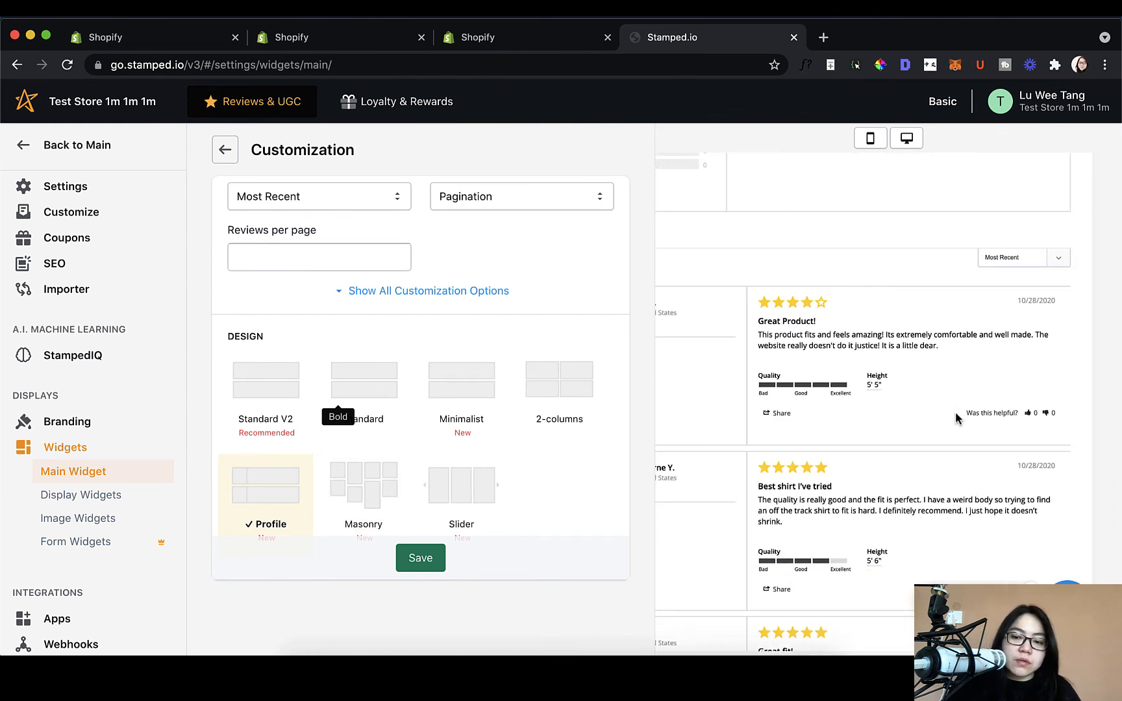
{"action": "scroll", "coordinate": [956, 419], "scroll_direction": "left", "scroll_amount": 4}
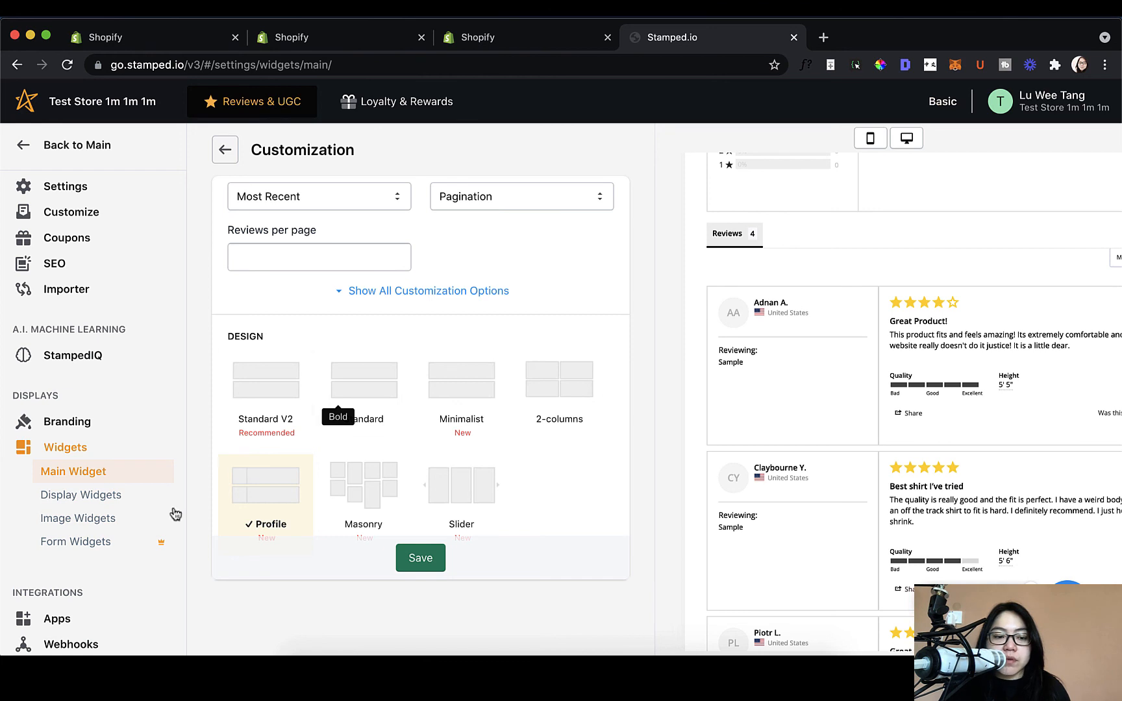
Step: Browse the Display Widgets list, glancing at Carousel settings, then return to Main Widget
{"action": "left_click", "coordinate": [74, 498]}
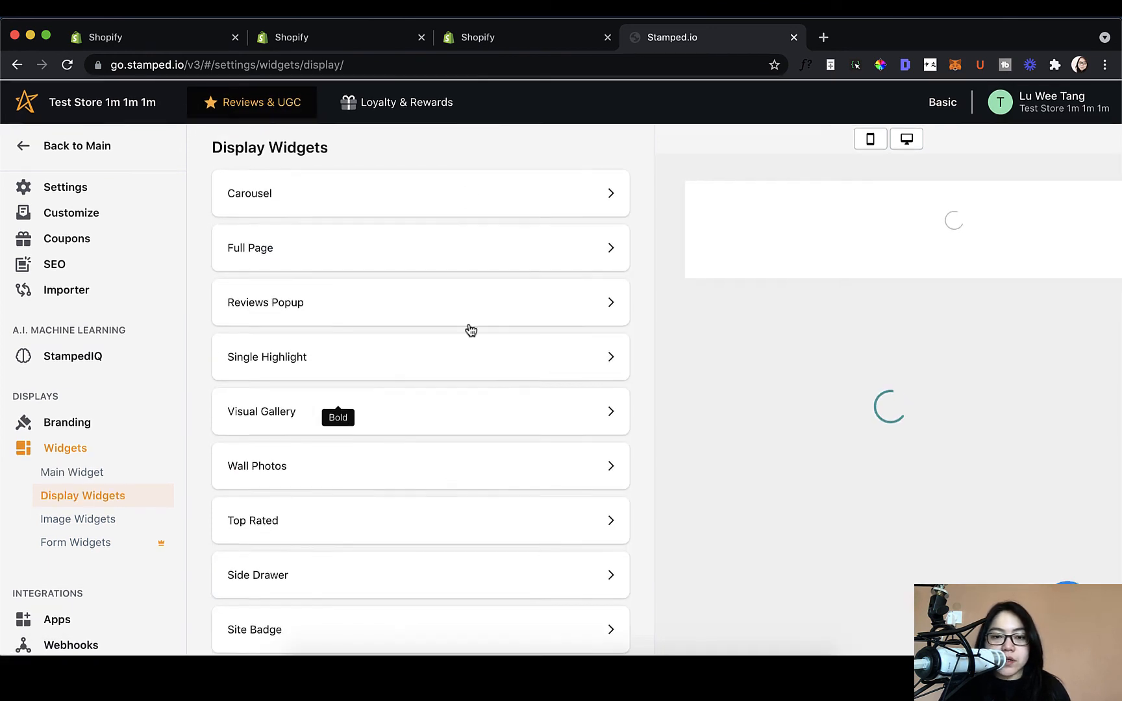
{"action": "left_click", "coordinate": [469, 186]}
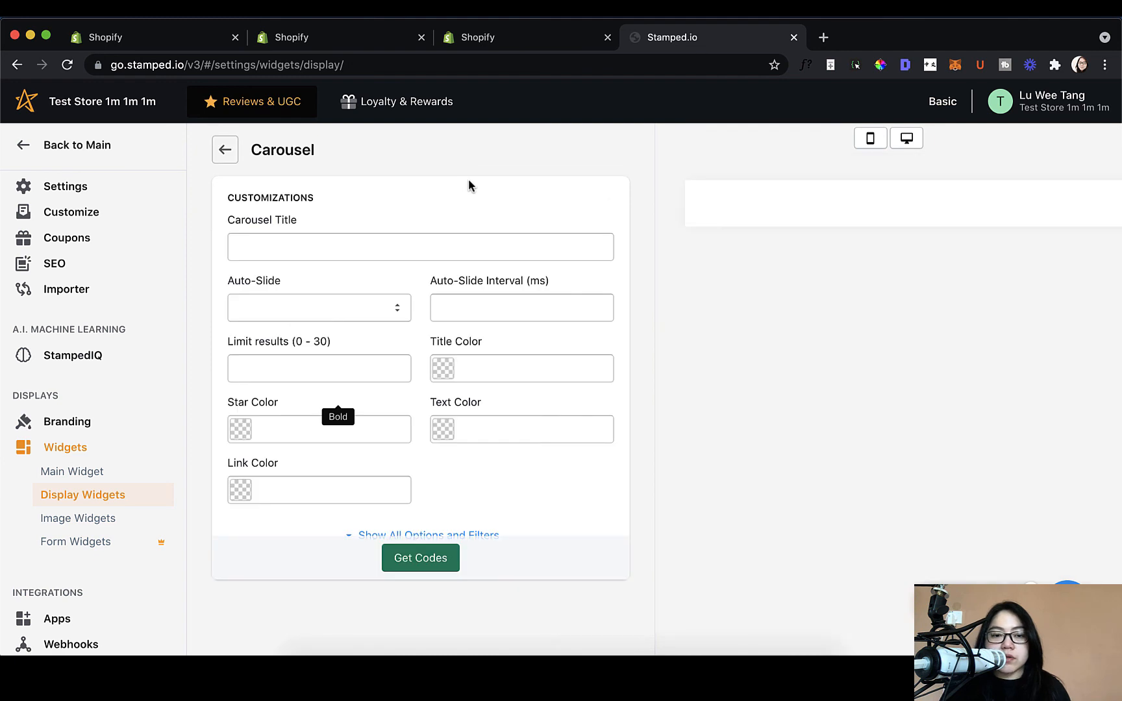
{"action": "left_click", "coordinate": [225, 152]}
{"action": "scroll", "coordinate": [499, 333], "scroll_direction": "down", "scroll_amount": 3}
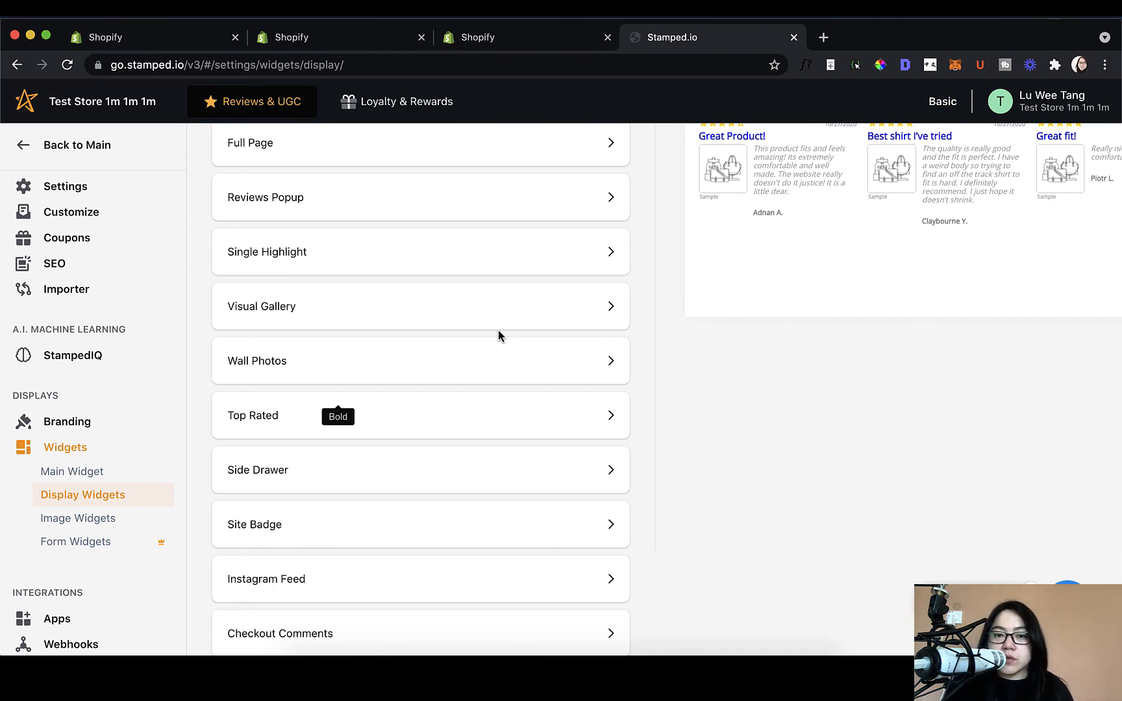
{"action": "left_click", "coordinate": [58, 451]}
Step: Install the main widget on the Shopify theme and read the custom-theme manual installation note
{"action": "scroll", "coordinate": [75, 455], "scroll_direction": "down", "scroll_amount": 3}
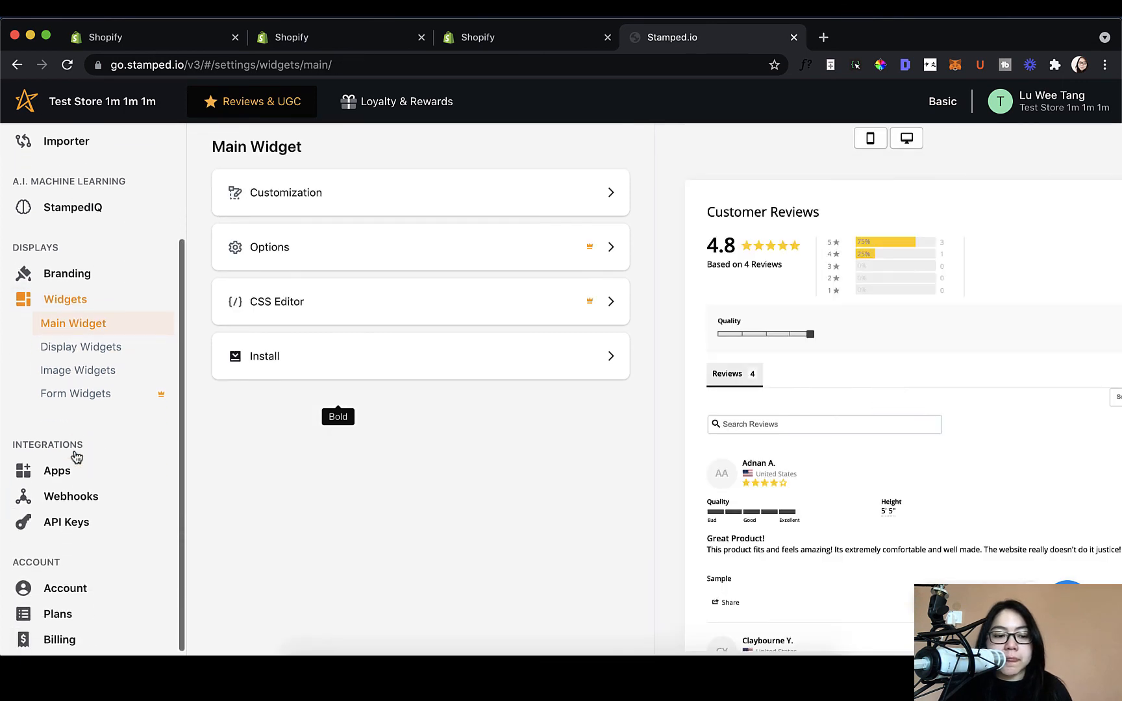
{"action": "scroll", "coordinate": [91, 468], "scroll_direction": "up", "scroll_amount": 1}
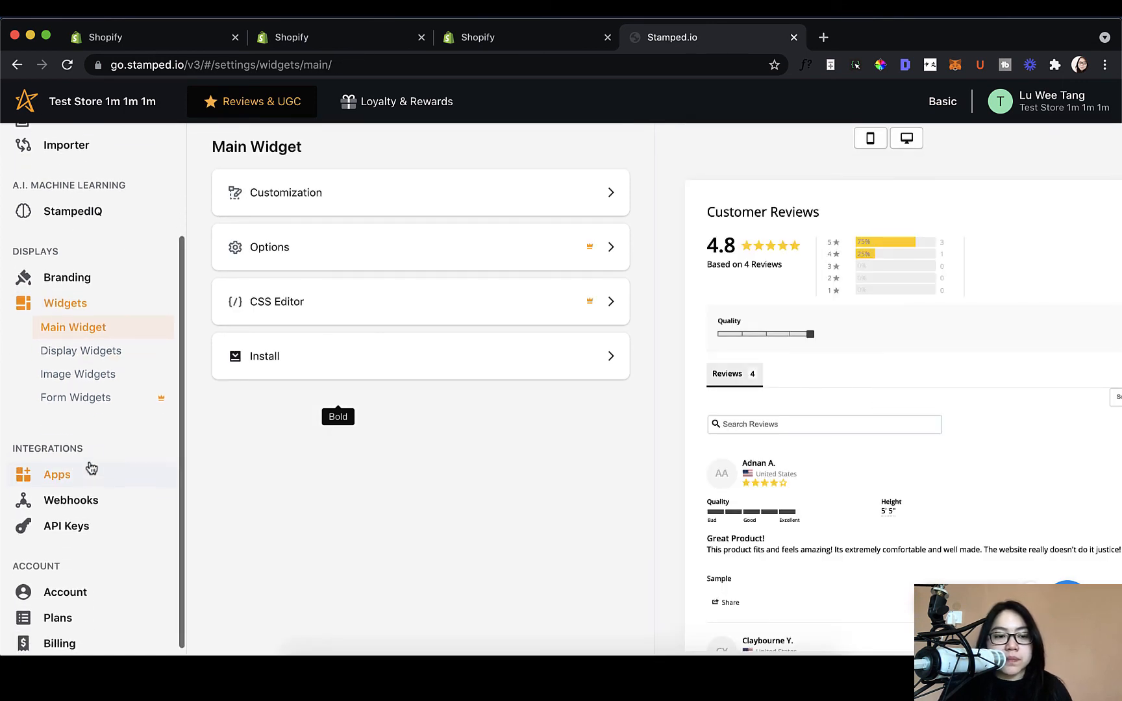
{"action": "scroll", "coordinate": [92, 468], "scroll_direction": "up", "scroll_amount": 1}
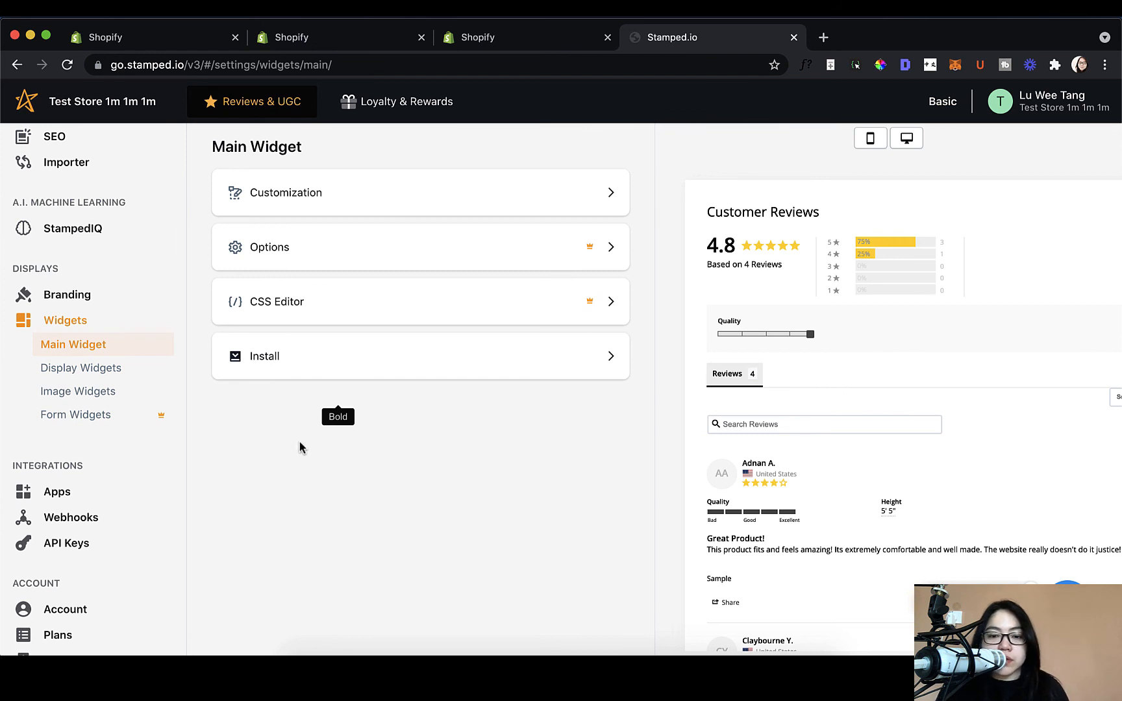
{"action": "left_click", "coordinate": [388, 374]}
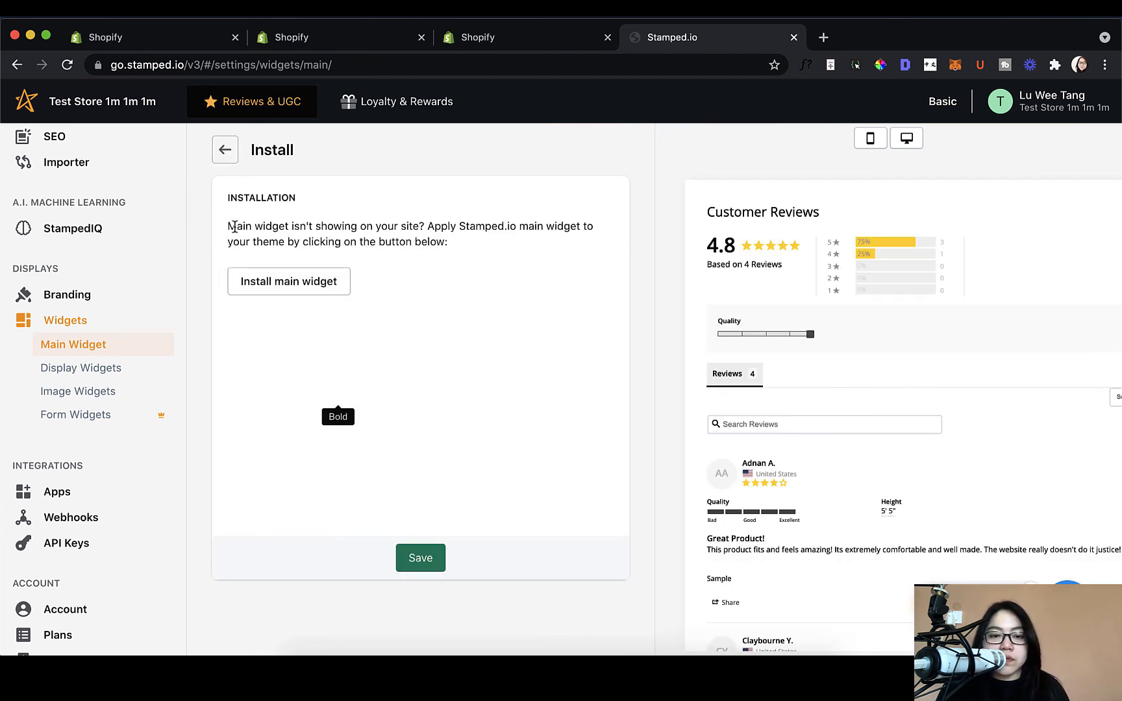
{"action": "left_click_drag", "start_coordinate": [235, 226], "coordinate": [479, 236]}
{"action": "left_click", "coordinate": [477, 238]}
{"action": "left_click", "coordinate": [323, 281]}
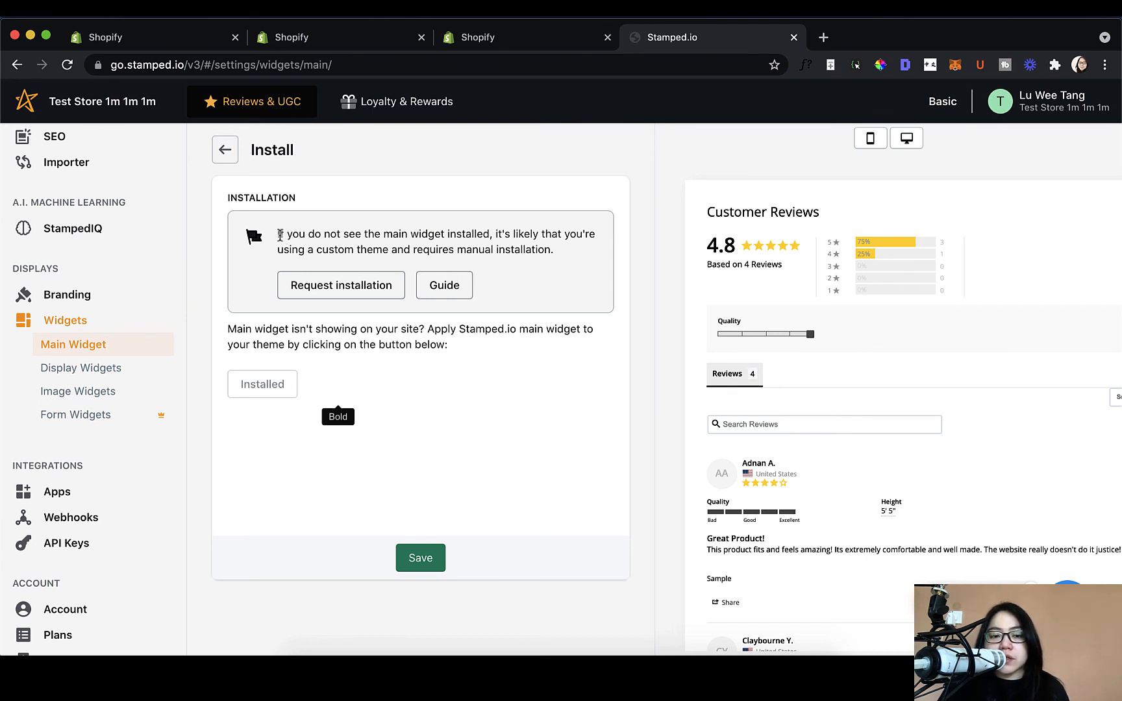
{"action": "left_click_drag", "start_coordinate": [279, 235], "coordinate": [583, 267]}
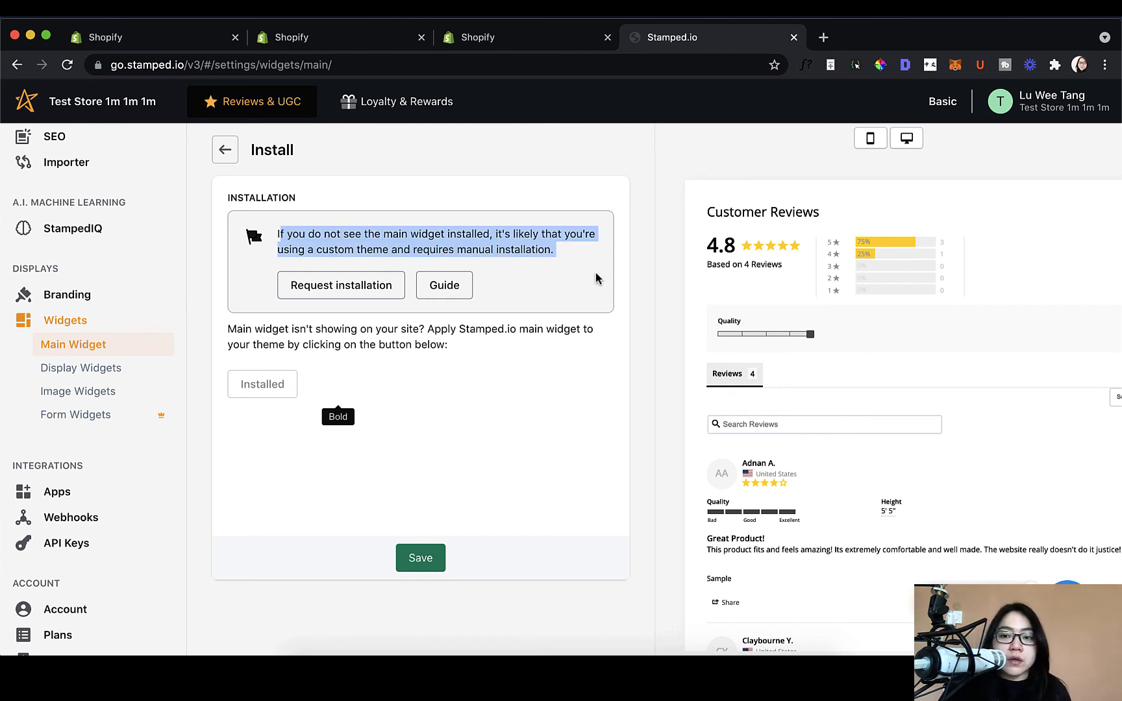
{"action": "left_click", "coordinate": [596, 278]}
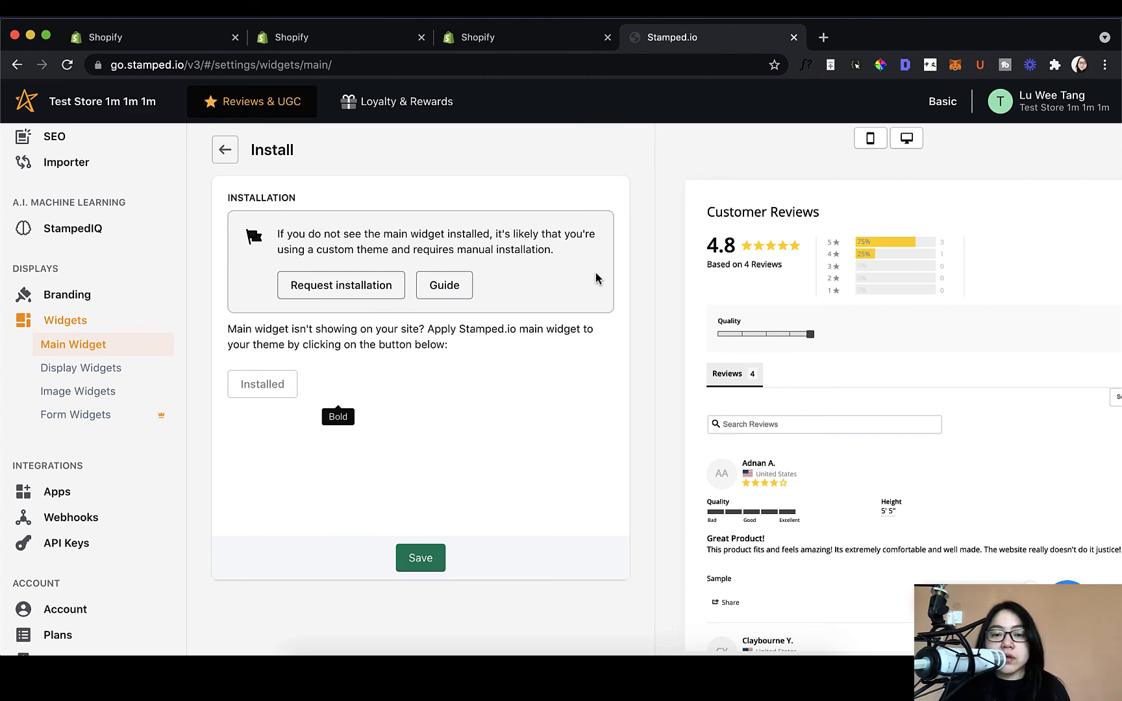
Step: Open the installation Guide article in a new tab and read through it
{"action": "left_click", "coordinate": [446, 288]}
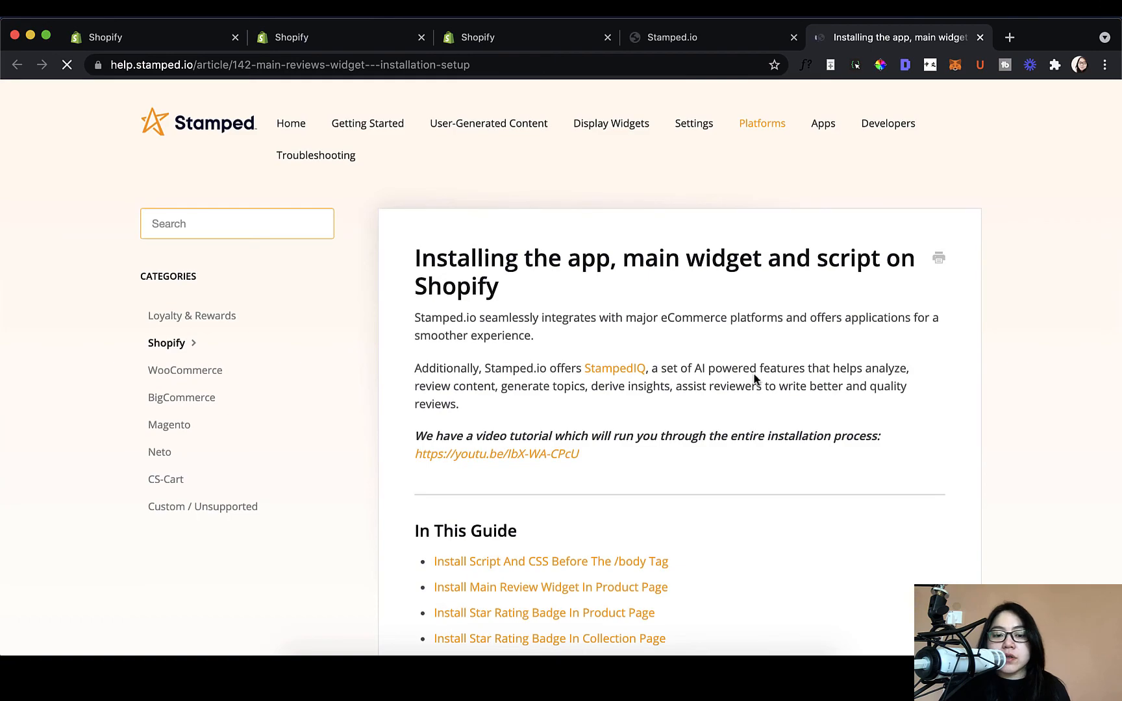
{"action": "scroll", "coordinate": [755, 374], "scroll_direction": "down", "scroll_amount": 6}
{"action": "scroll", "coordinate": [755, 374], "scroll_direction": "down", "scroll_amount": 20}
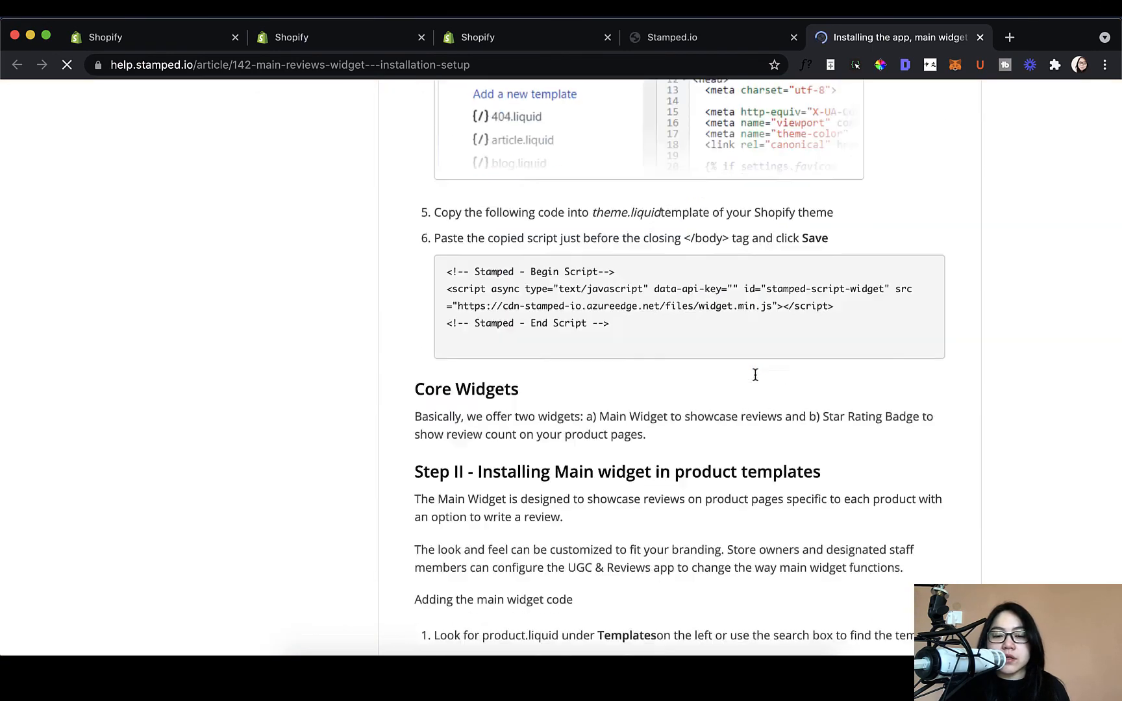
{"action": "scroll", "coordinate": [755, 379], "scroll_direction": "down", "scroll_amount": 20}
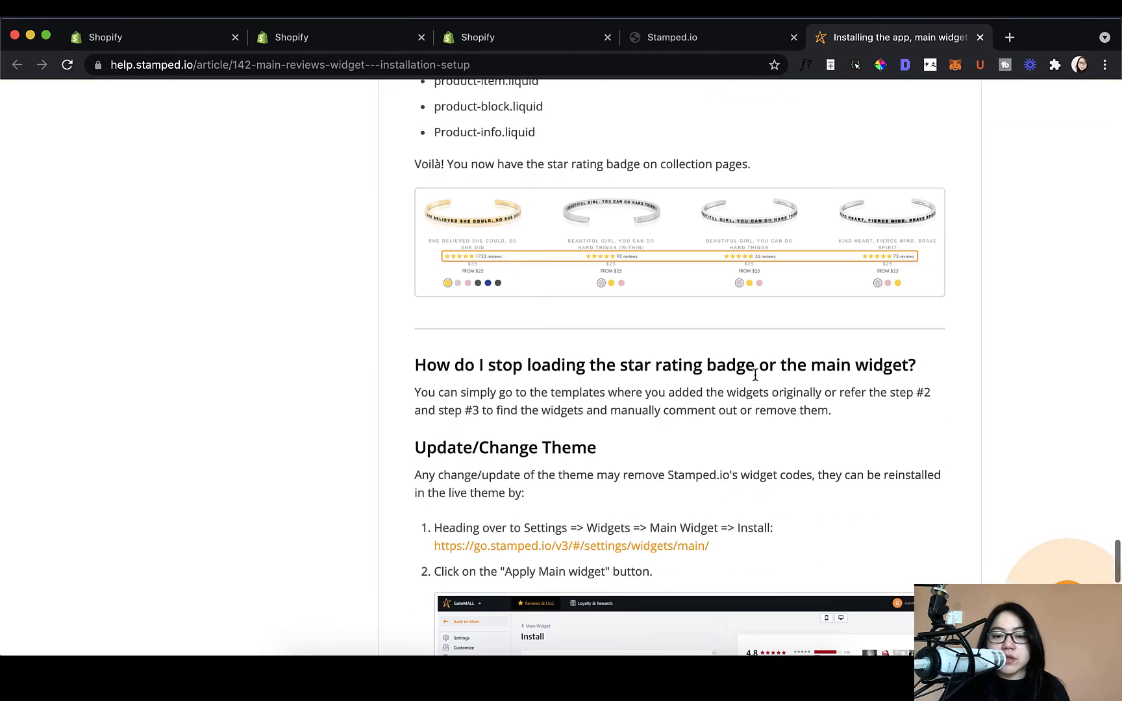
{"action": "scroll", "coordinate": [756, 375], "scroll_direction": "up", "scroll_amount": 12}
{"action": "scroll", "coordinate": [755, 374], "scroll_direction": "up", "scroll_amount": 20}
{"action": "left_click", "coordinate": [725, 41]}
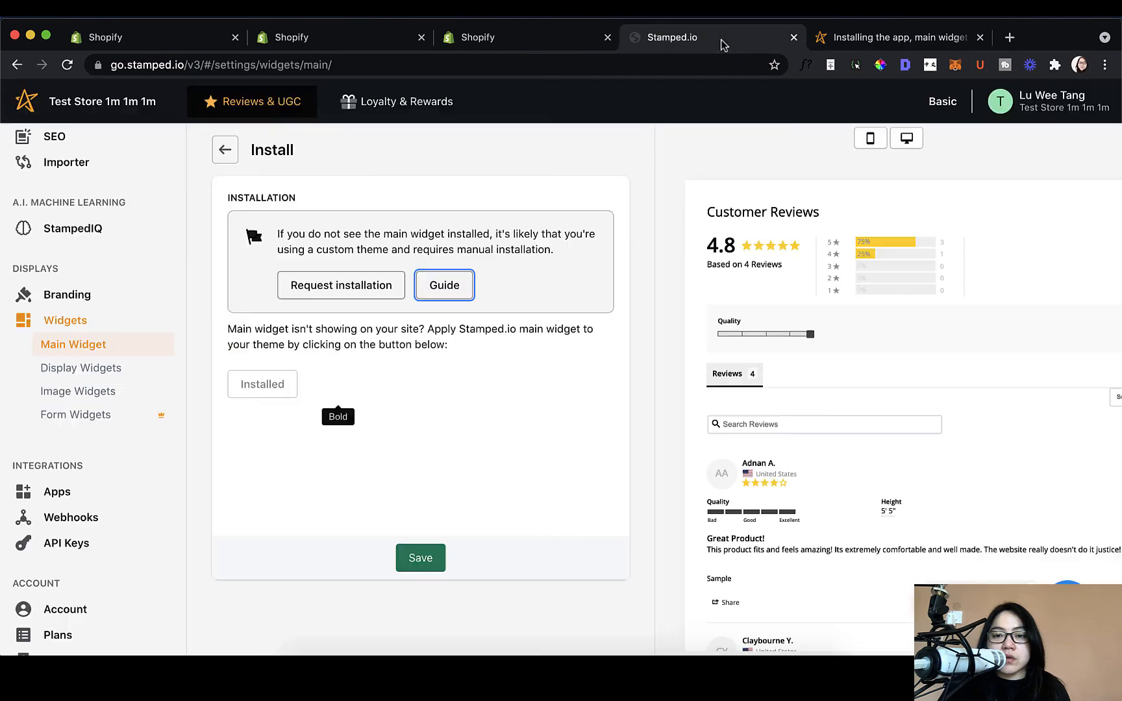
{"action": "left_click", "coordinate": [906, 45]}
{"action": "left_click", "coordinate": [759, 40]}
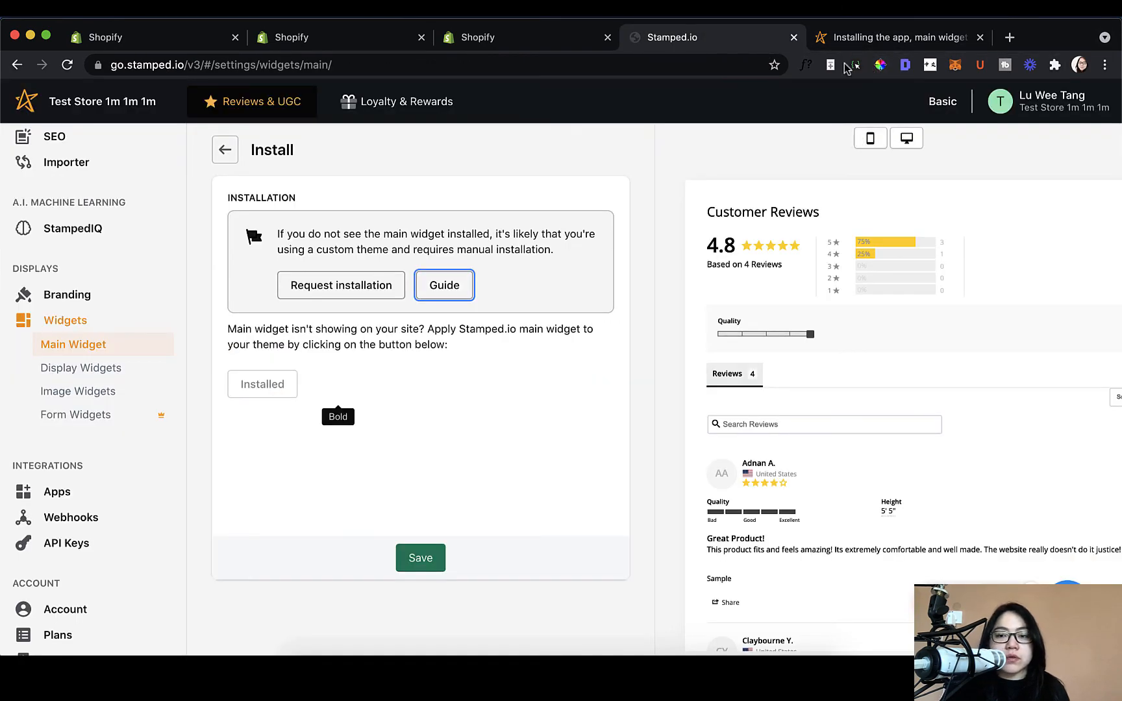
{"action": "left_click", "coordinate": [972, 43]}
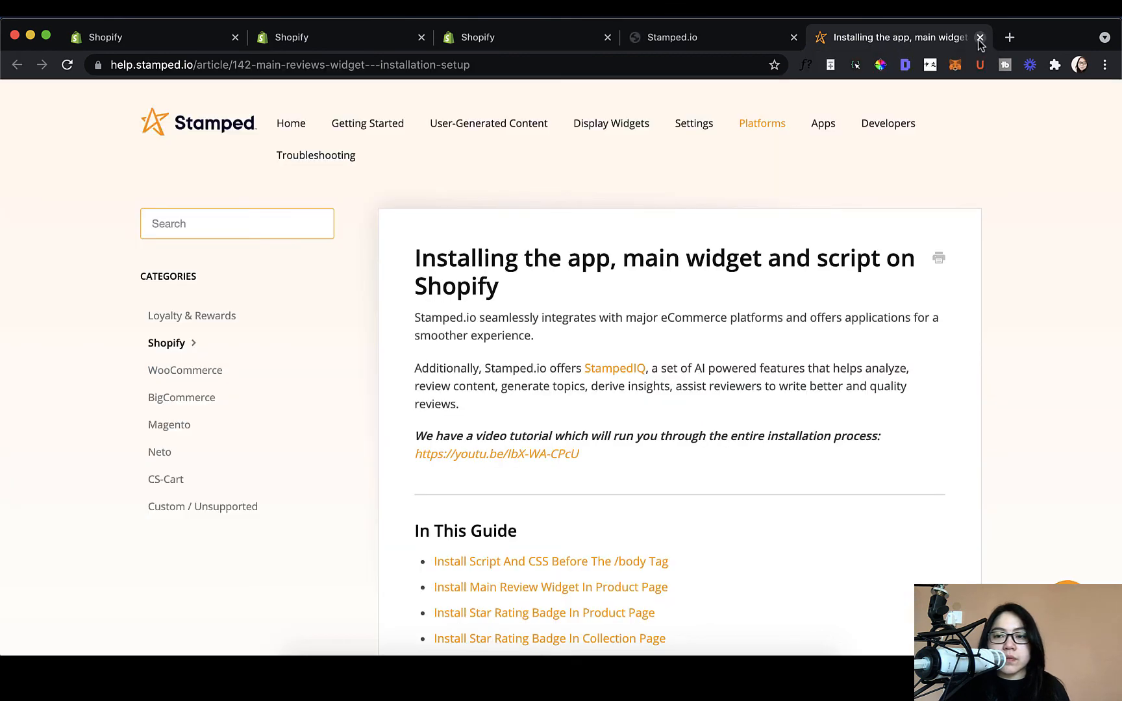
Step: Close the help tab and browse the Apps integrations such as Smile.io, Gorgias, Slack and Klaviyo
{"action": "left_click", "coordinate": [980, 37]}
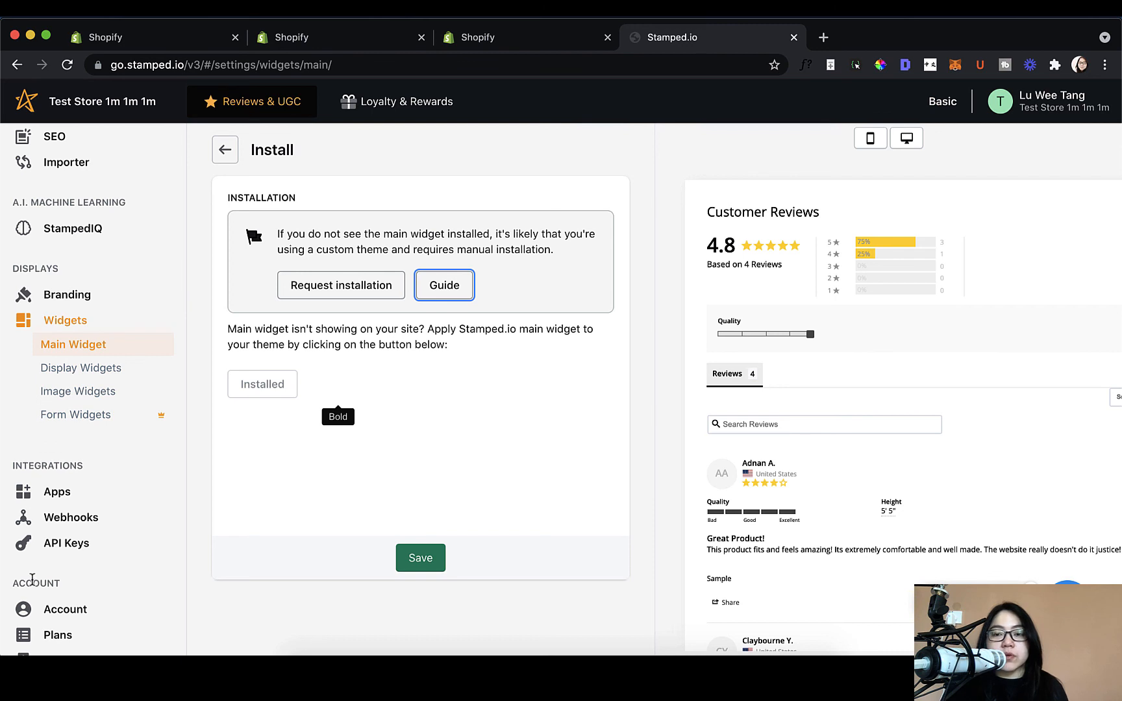
{"action": "left_click", "coordinate": [203, 533]}
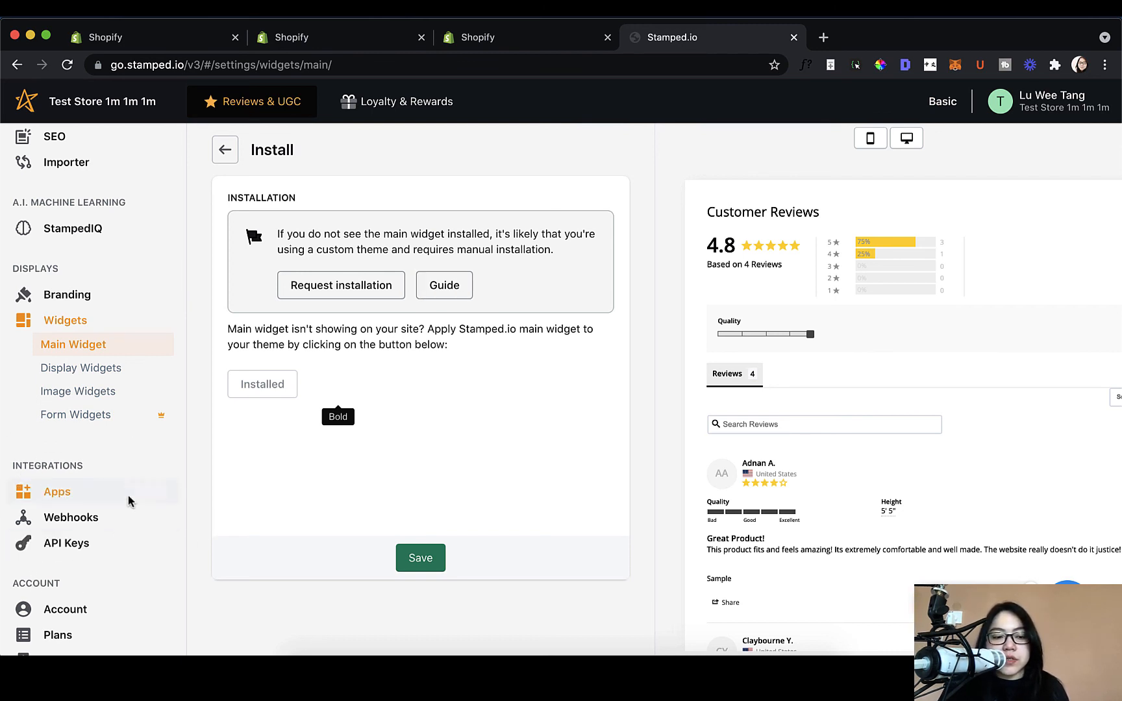
{"action": "left_click", "coordinate": [89, 493]}
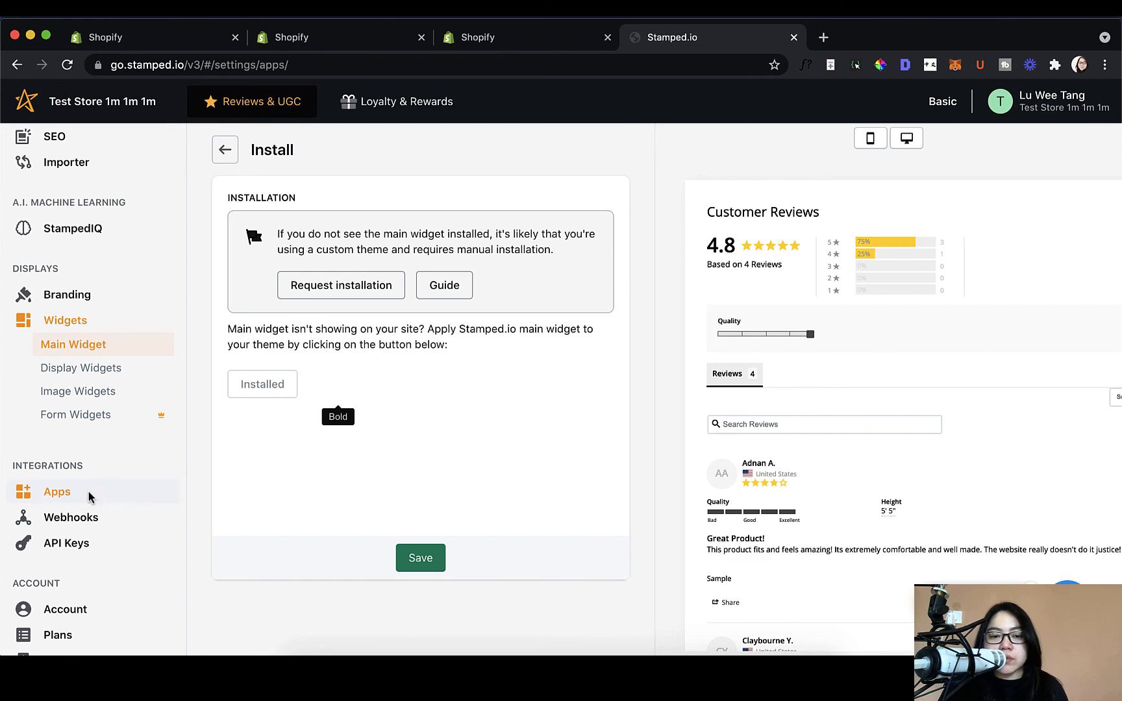
{"action": "scroll", "coordinate": [493, 506], "scroll_direction": "down", "scroll_amount": 15}
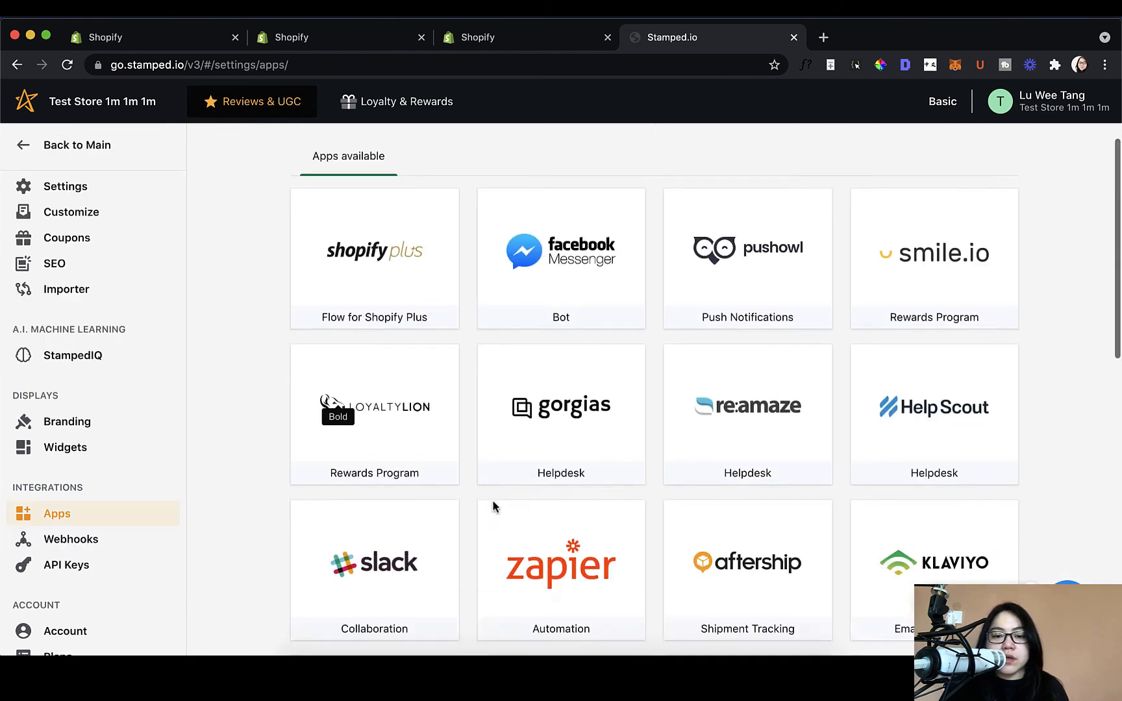
{"action": "scroll", "coordinate": [493, 506], "scroll_direction": "up", "scroll_amount": 15}
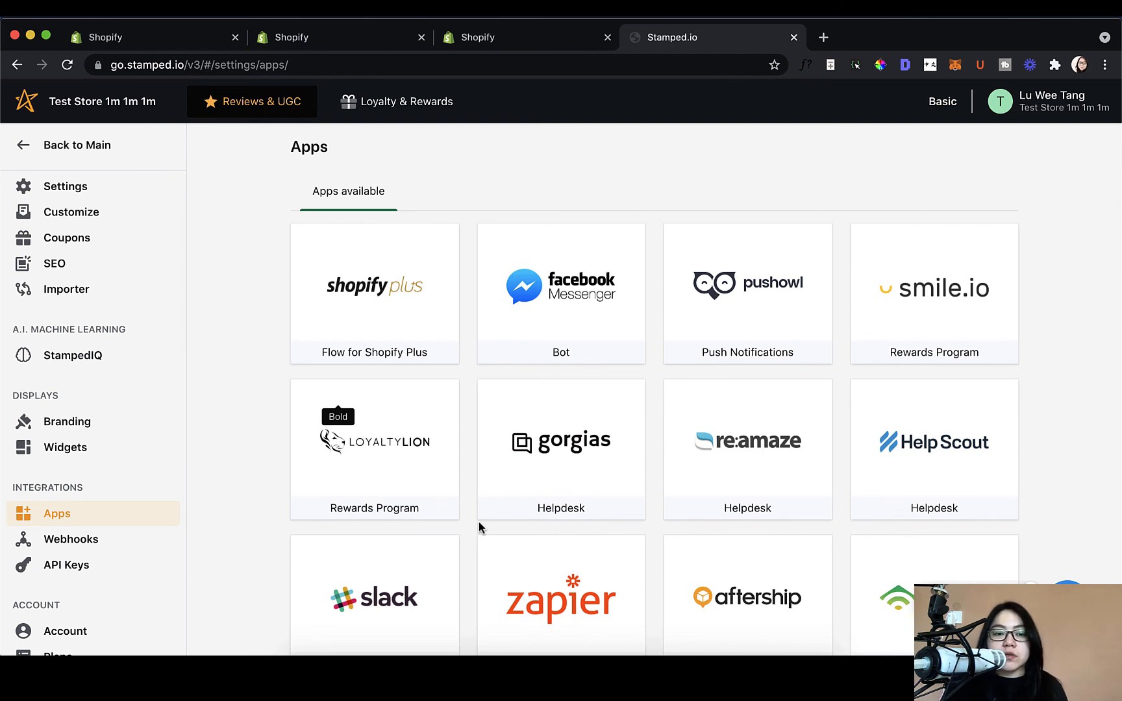
{"action": "scroll", "coordinate": [189, 517], "scroll_direction": "down", "scroll_amount": 3}
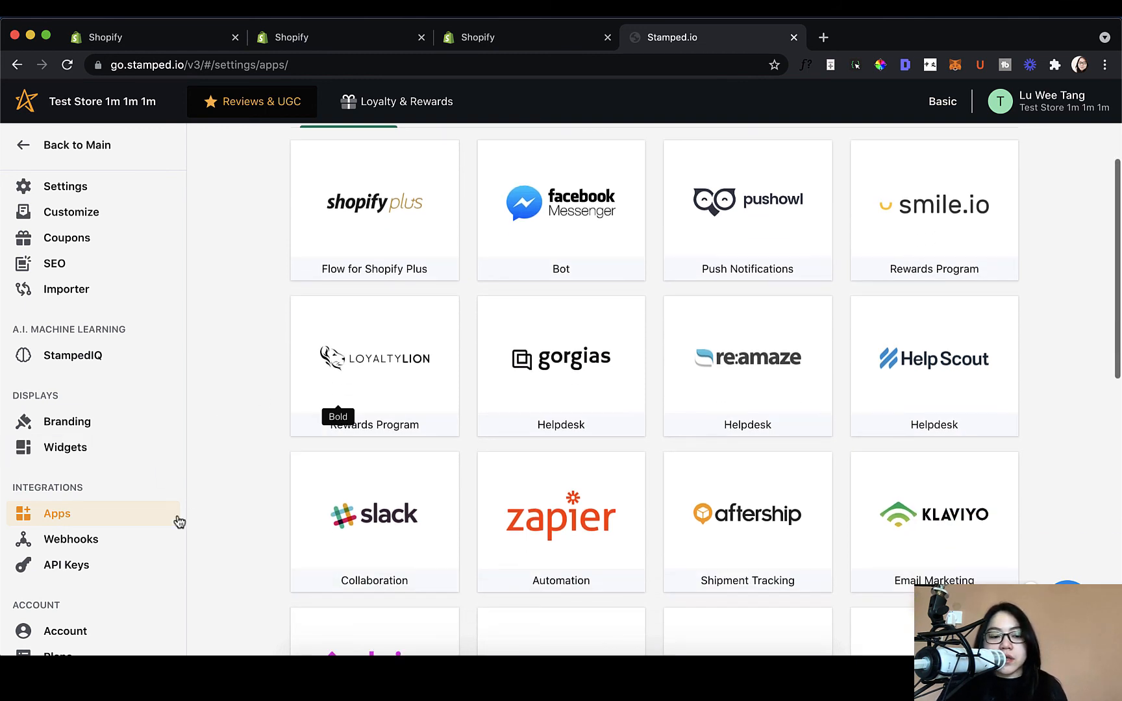
{"action": "scroll", "coordinate": [130, 539], "scroll_direction": "down", "scroll_amount": 2}
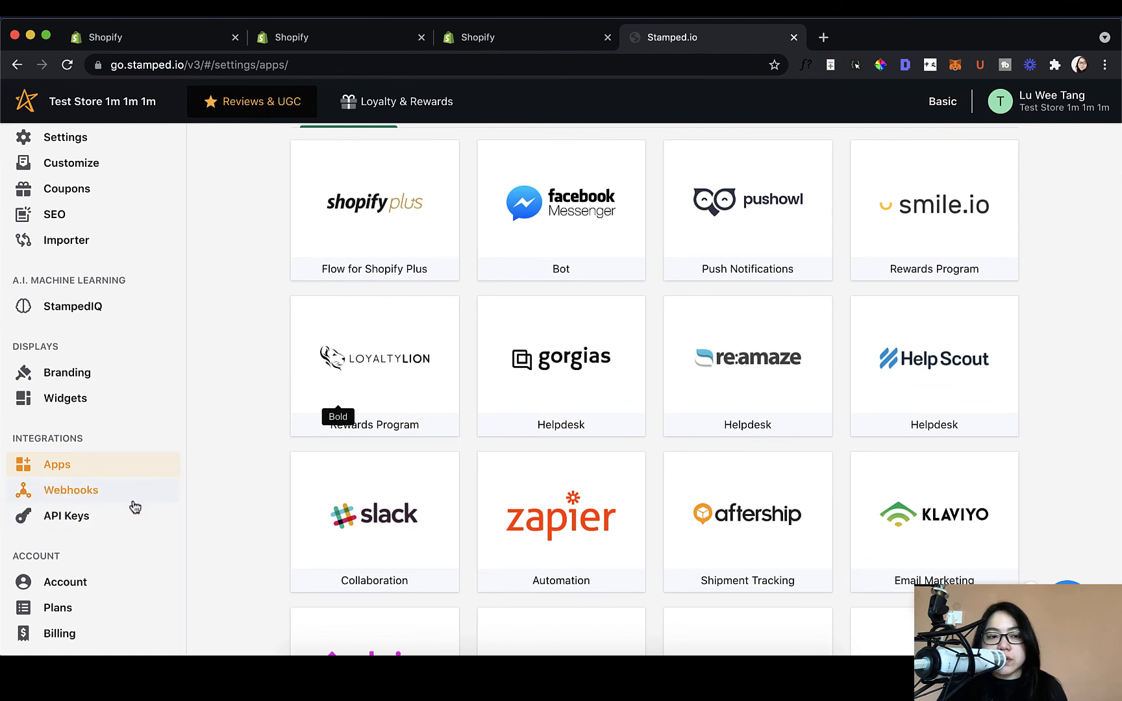
{"action": "scroll", "coordinate": [130, 503], "scroll_direction": "up", "scroll_amount": 2}
Step: Go back to the Home dashboard via 'Back to Main' in the sidebar
{"action": "left_click", "coordinate": [109, 151]}
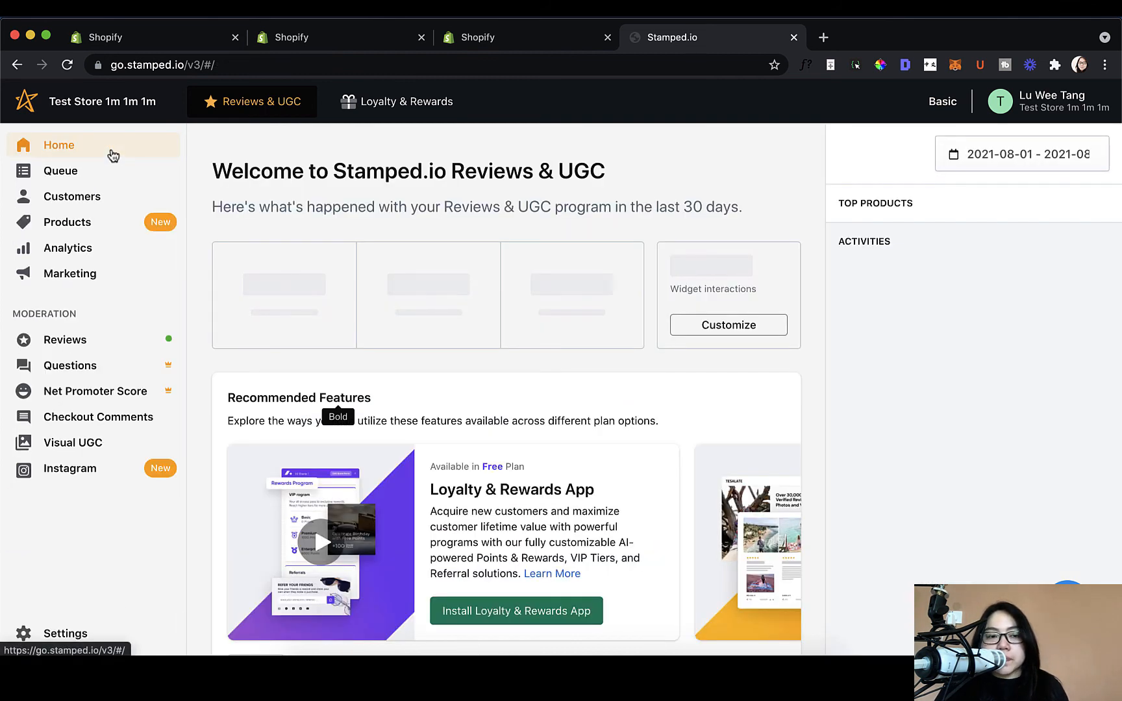
{"action": "left_click", "coordinate": [770, 16]}
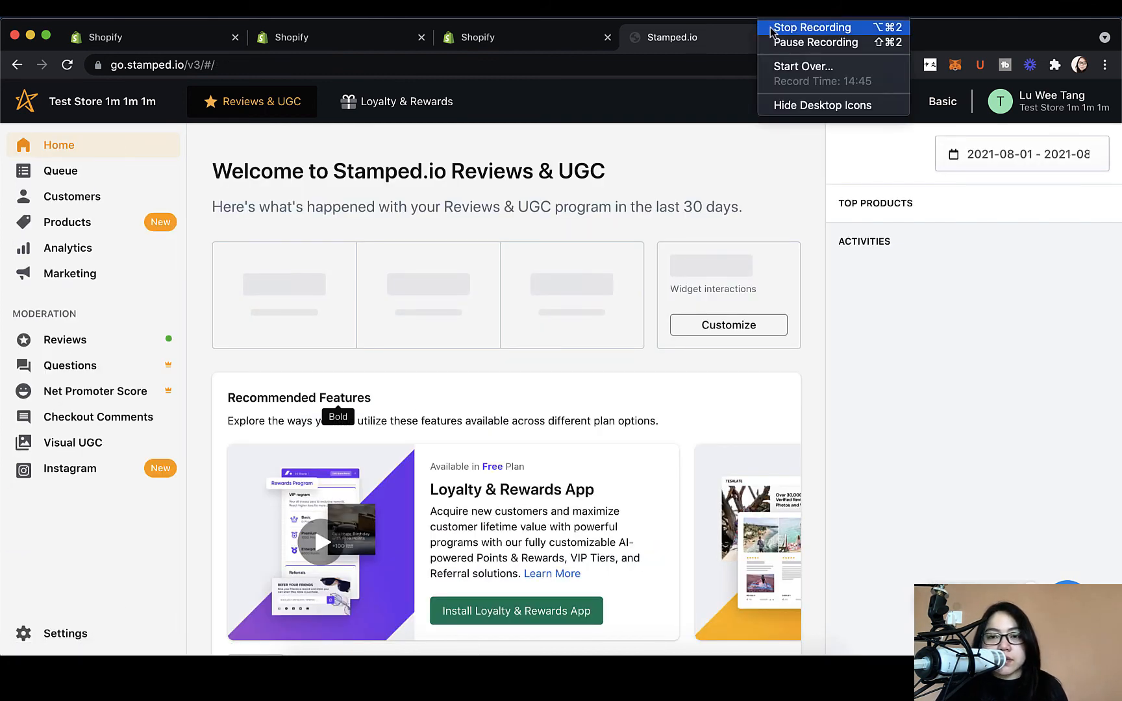
{"action": "left_click", "coordinate": [799, 24]}
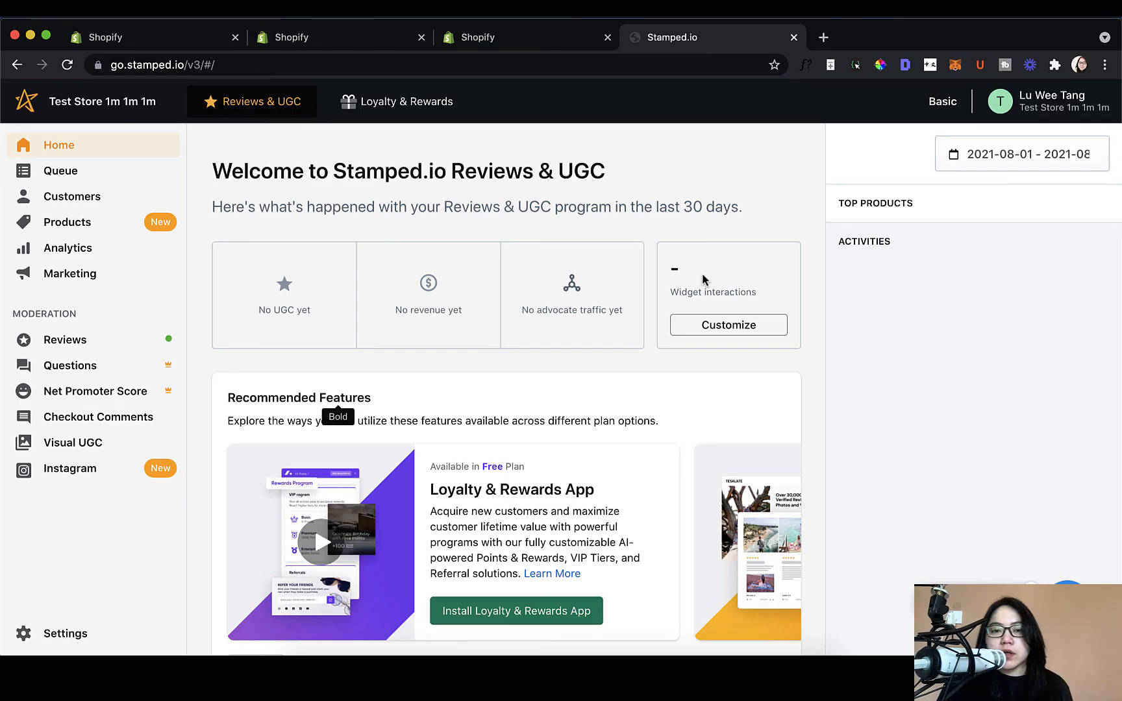